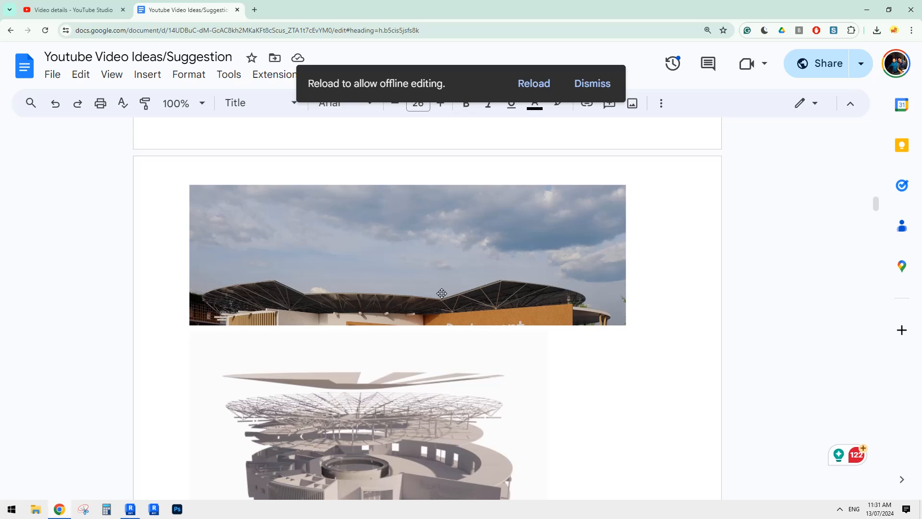
Capture a screen snip covering the curved roof photo and the upper part of the exploded structure image in the document
{"action": "scroll", "coordinate": [399, 292], "scroll_direction": "down", "scroll_amount": 2}
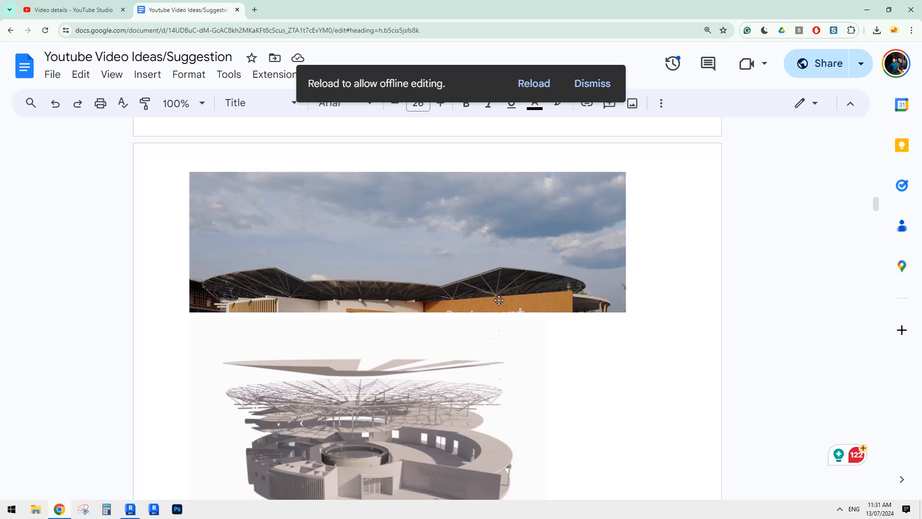
{"action": "scroll", "coordinate": [502, 295], "scroll_direction": "up", "scroll_amount": 2}
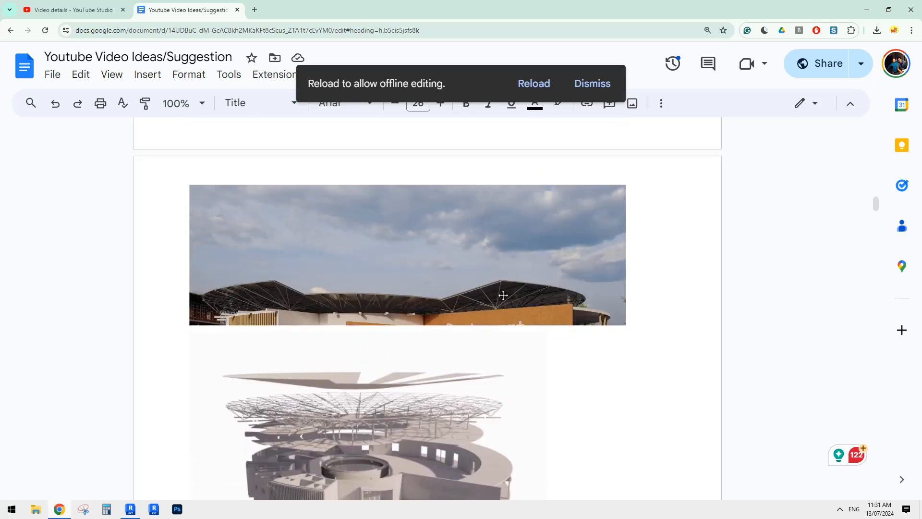
{"action": "scroll", "coordinate": [501, 280], "scroll_direction": "down", "scroll_amount": 1}
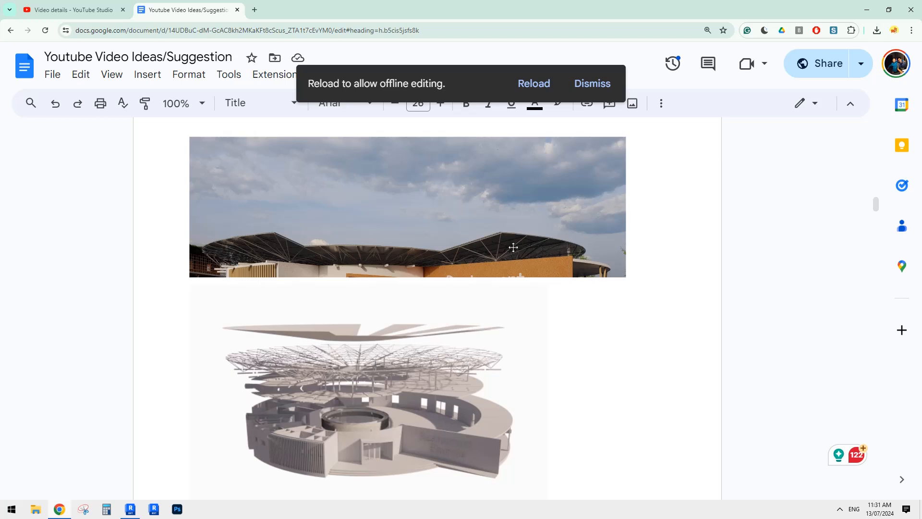
{"action": "left_click", "coordinate": [89, 509]}
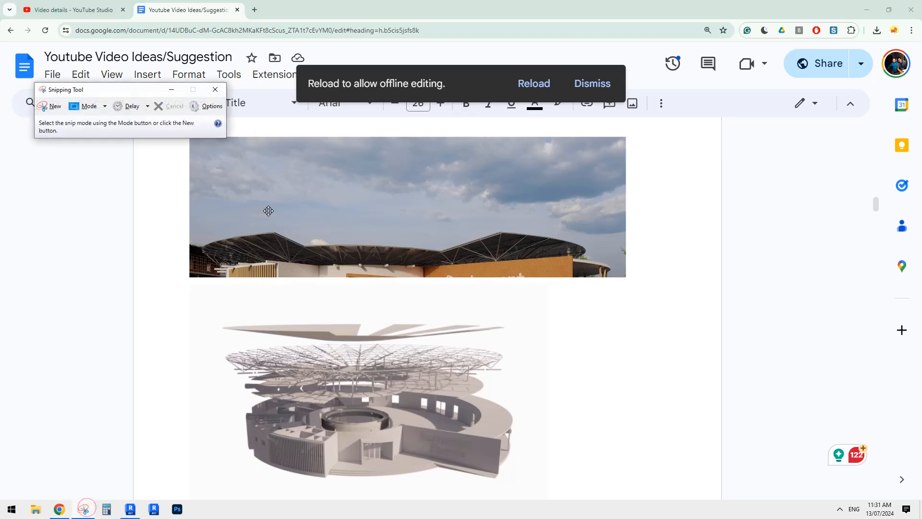
{"action": "left_click", "coordinate": [54, 106]}
{"action": "left_click_drag", "start_coordinate": [327, 164], "coordinate": [682, 385]}
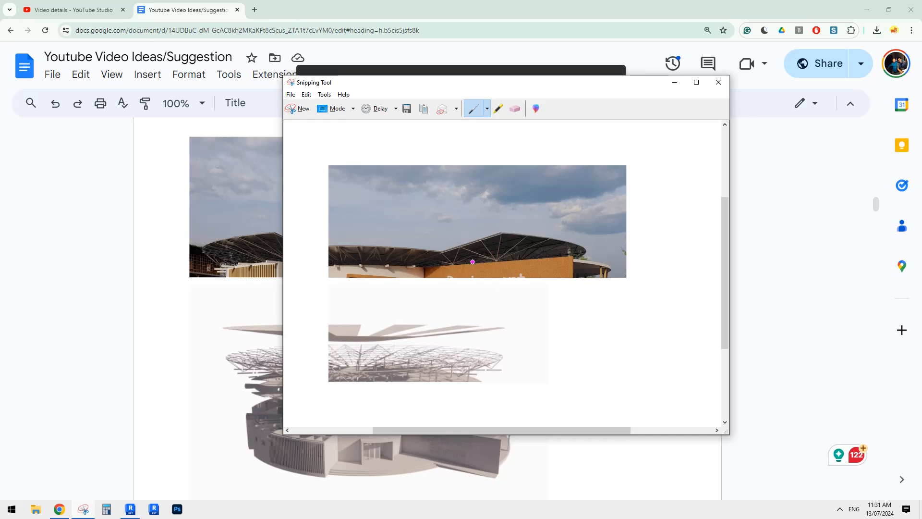
{"action": "mouse_move", "coordinate": [571, 89]}
{"action": "left_mouse_down"}
{"action": "mouse_move", "coordinate": [568, 102]}
{"action": "mouse_move", "coordinate": [571, 90]}
{"action": "left_mouse_up"}
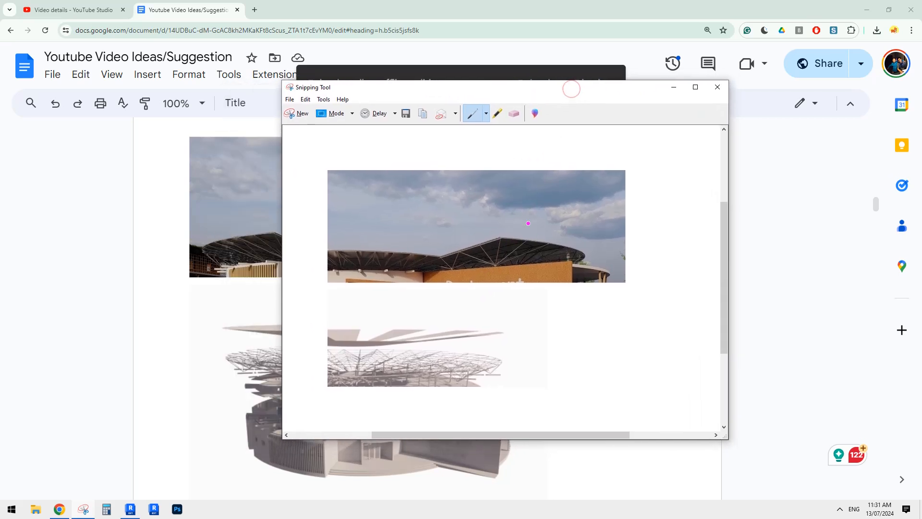
Trace one diamond-shaped roof truss module over the photo, with its inner grid lines and braces meeting at a lower point
{"action": "mouse_move", "coordinate": [459, 250]}
{"action": "left_mouse_down"}
{"action": "mouse_move", "coordinate": [498, 237]}
{"action": "mouse_move", "coordinate": [534, 250]}
{"action": "mouse_move", "coordinate": [487, 262]}
{"action": "left_mouse_up"}
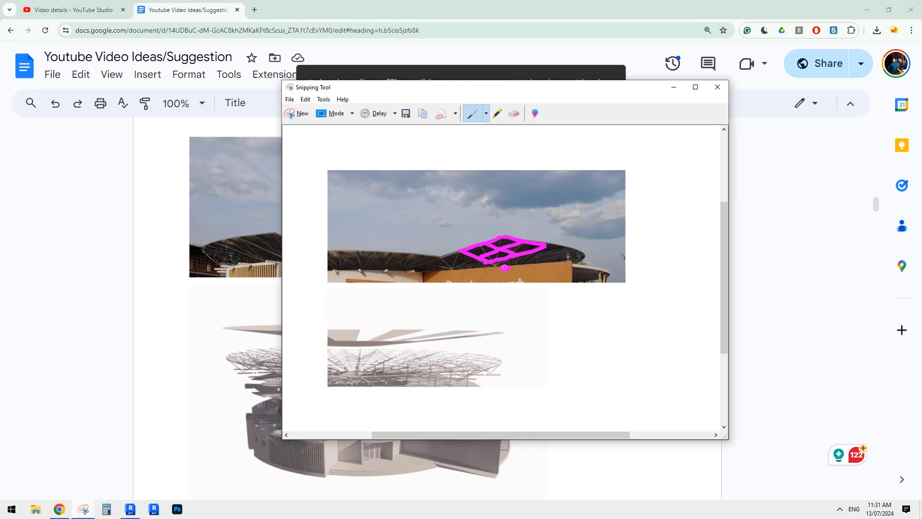
{"action": "left_click_drag", "start_coordinate": [503, 268], "coordinate": [507, 268]}
{"action": "left_click_drag", "start_coordinate": [504, 236], "coordinate": [505, 254]}
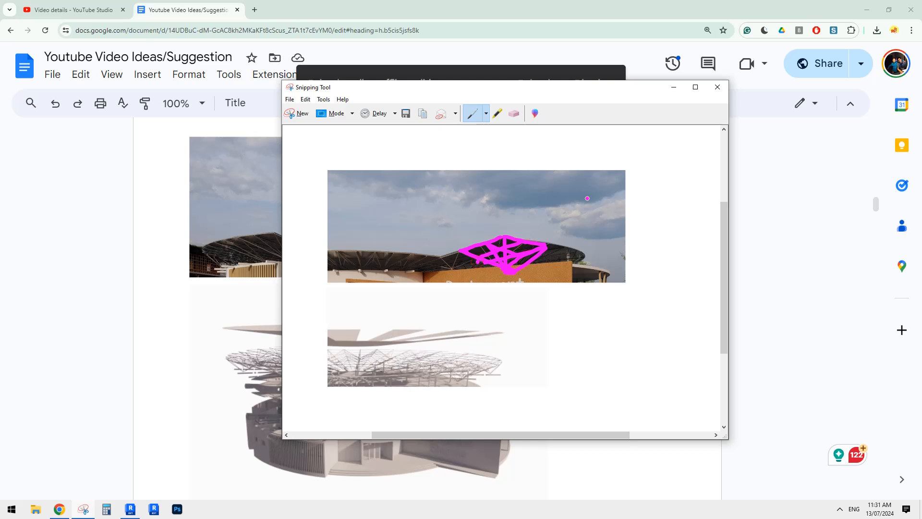
Sketch a two-by-two square grid over the sky in the snip and mark its nodes
{"action": "mouse_move", "coordinate": [580, 196]}
{"action": "left_mouse_down"}
{"action": "mouse_move", "coordinate": [626, 193]}
{"action": "mouse_move", "coordinate": [625, 231]}
{"action": "mouse_move", "coordinate": [582, 169]}
{"action": "left_mouse_up"}
{"action": "left_click_drag", "start_coordinate": [582, 224], "coordinate": [627, 222]}
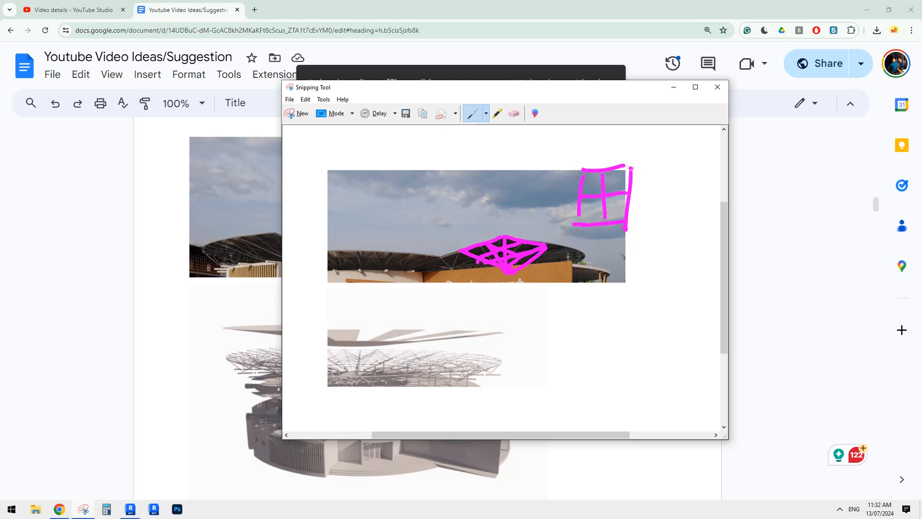
{"action": "left_click_drag", "start_coordinate": [632, 166], "coordinate": [585, 170]}
Switch to Revit and inspect the existing roof truss model in 3D from different angles
{"action": "left_click", "coordinate": [130, 509]}
{"action": "middle_click_drag", "start_coordinate": [736, 331], "coordinate": [683, 286], "text": "shift"}
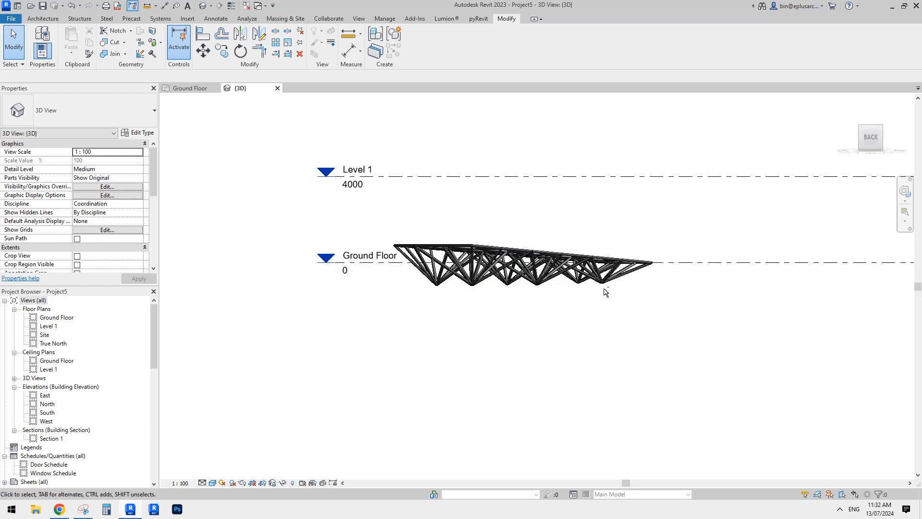
{"action": "middle_click_drag", "start_coordinate": [527, 284], "coordinate": [662, 312], "text": "shift"}
Close the project's 3D and Ground Floor views and return to the home screen
{"action": "left_click", "coordinate": [278, 89]}
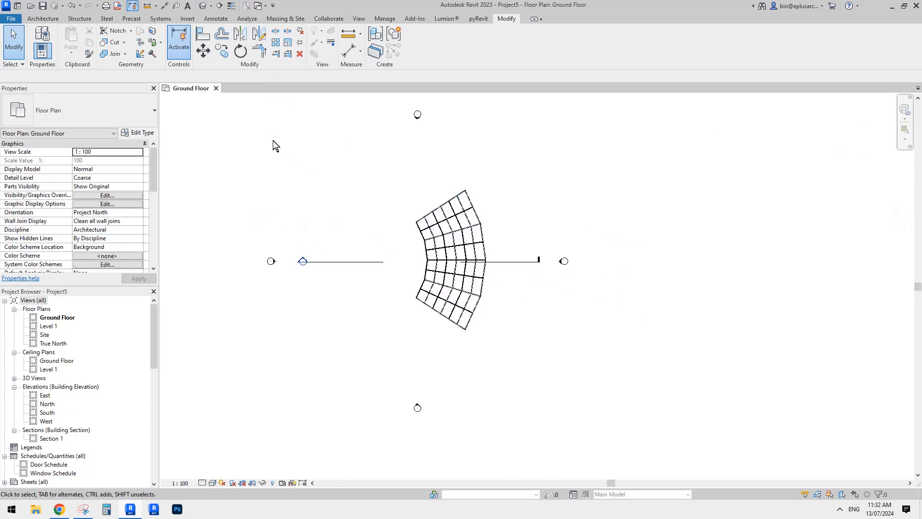
{"action": "left_click", "coordinate": [216, 88]}
{"action": "left_click", "coordinate": [484, 252]}
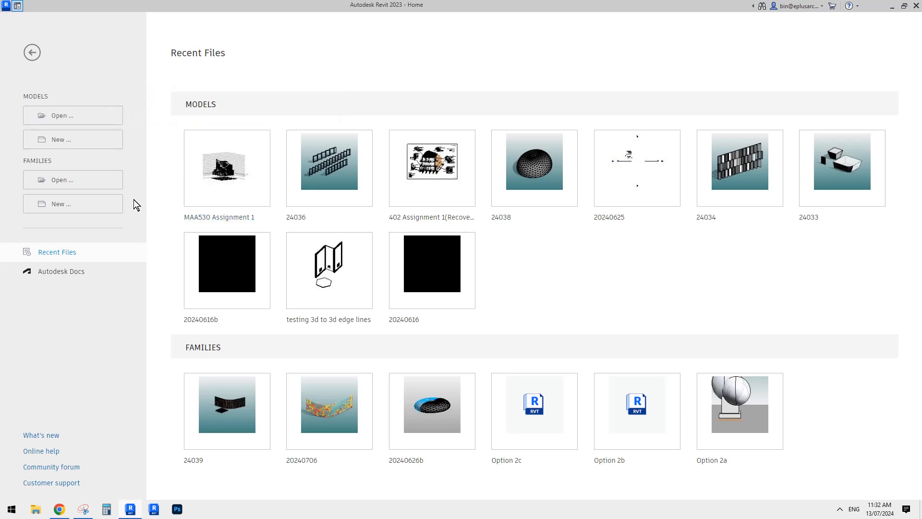
Create a new family from the Metric Curtain Panel Pattern Based template
{"action": "left_click", "coordinate": [61, 205]}
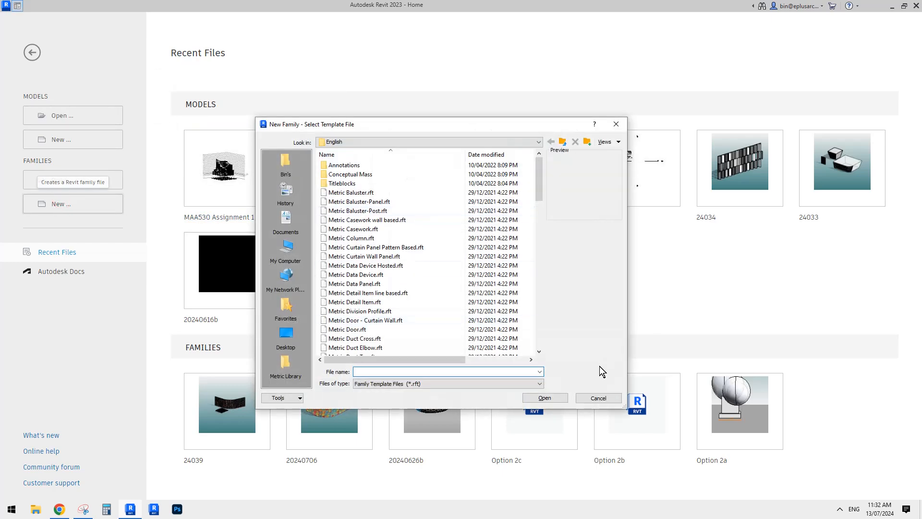
{"action": "left_click", "coordinate": [598, 395]}
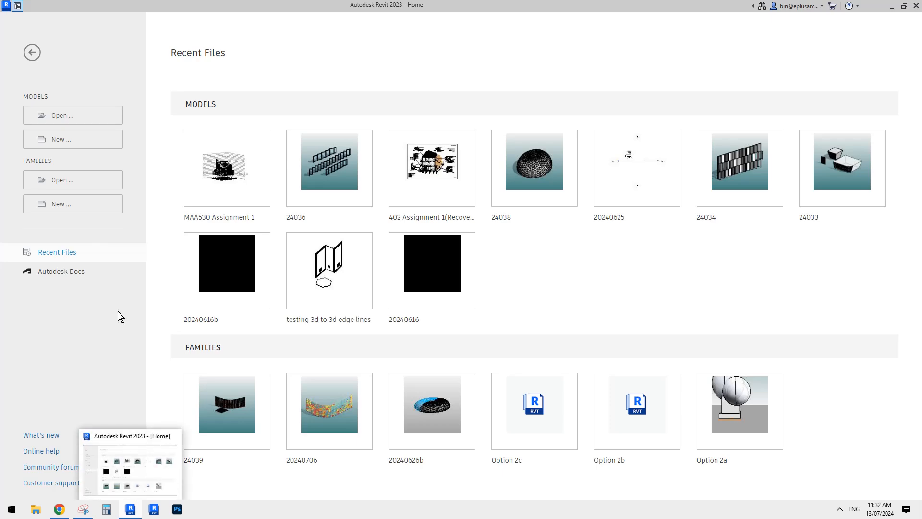
{"action": "left_click", "coordinate": [63, 205]}
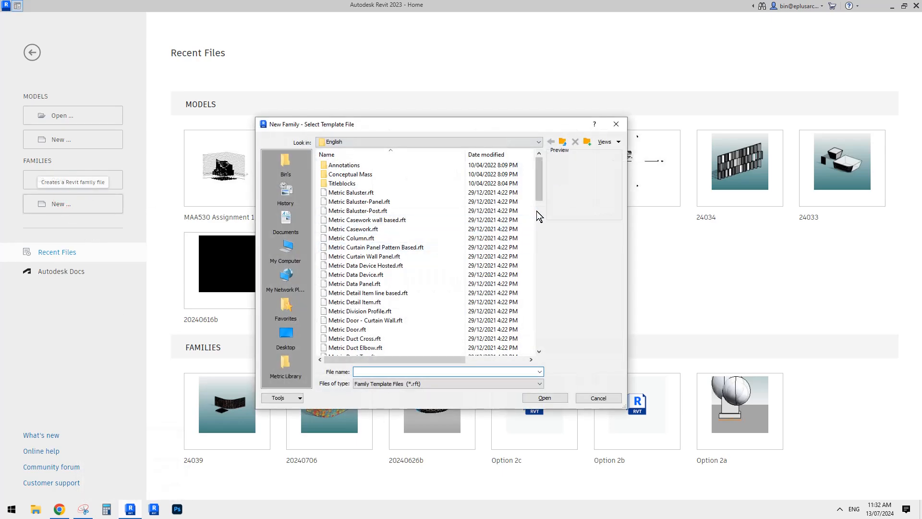
{"action": "left_click", "coordinate": [538, 211]}
{"action": "scroll", "coordinate": [540, 234], "scroll_direction": "down", "scroll_amount": 3}
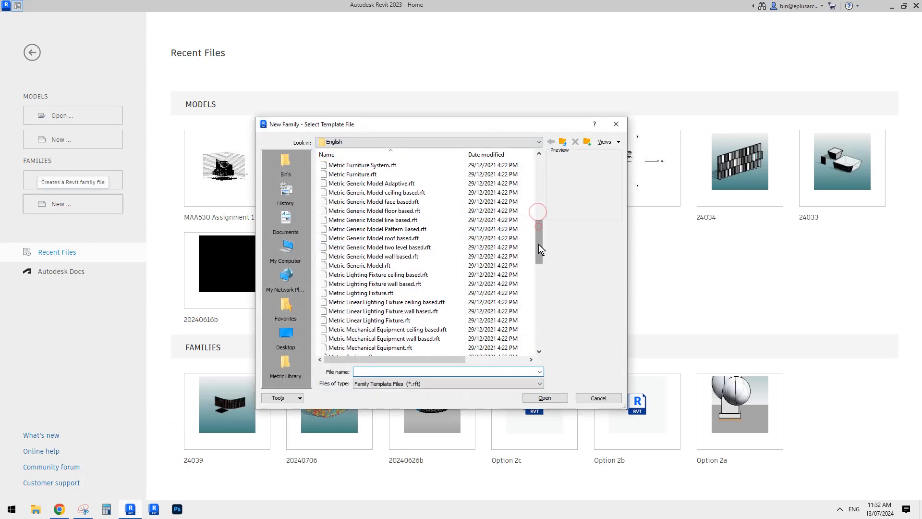
{"action": "double_click", "coordinate": [400, 238]}
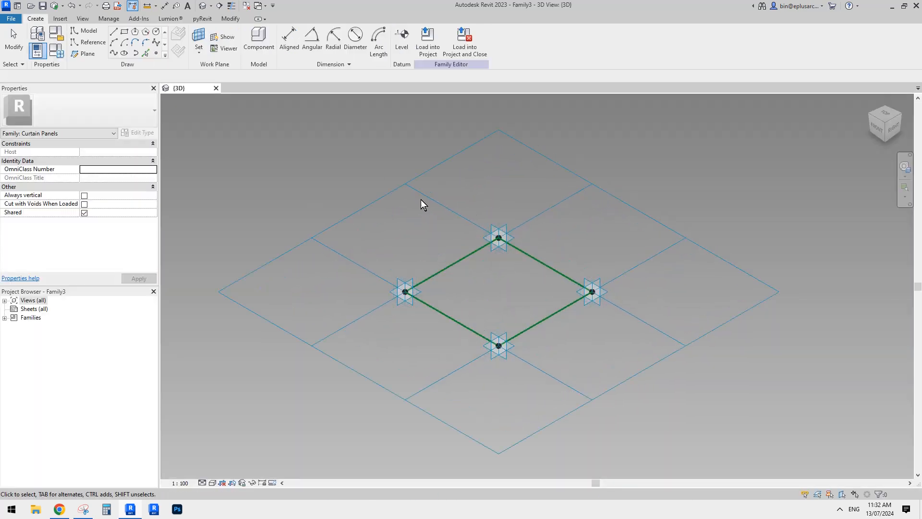
Check the marked-up snip and place a reference point at the midpoint of each of the four panel boundary edges
{"action": "scroll", "coordinate": [520, 250], "scroll_direction": "up", "scroll_amount": 2}
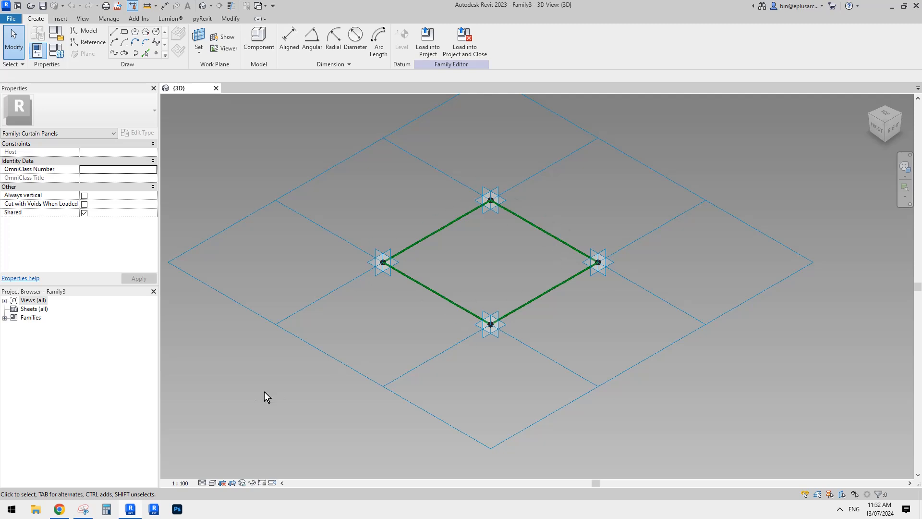
{"action": "left_click", "coordinate": [82, 509]}
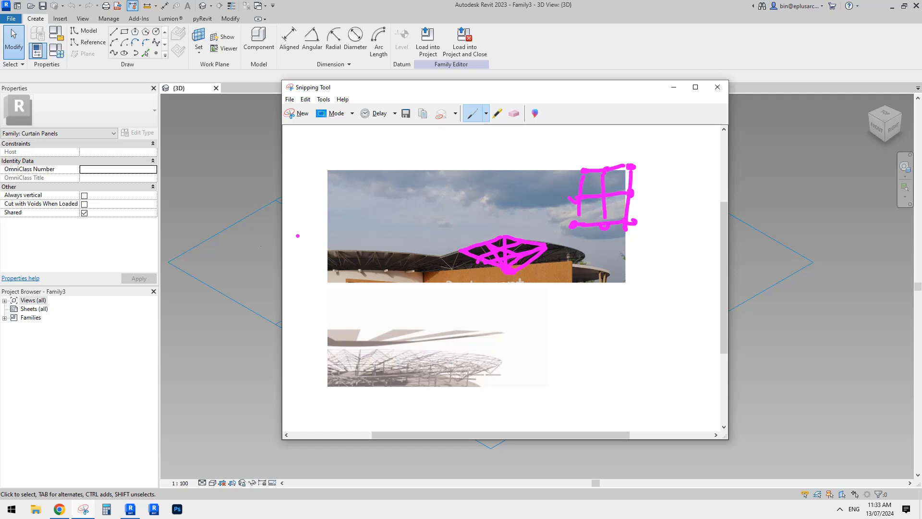
{"action": "left_click", "coordinate": [235, 231]}
{"action": "scroll", "coordinate": [482, 261], "scroll_direction": "up", "scroll_amount": 2}
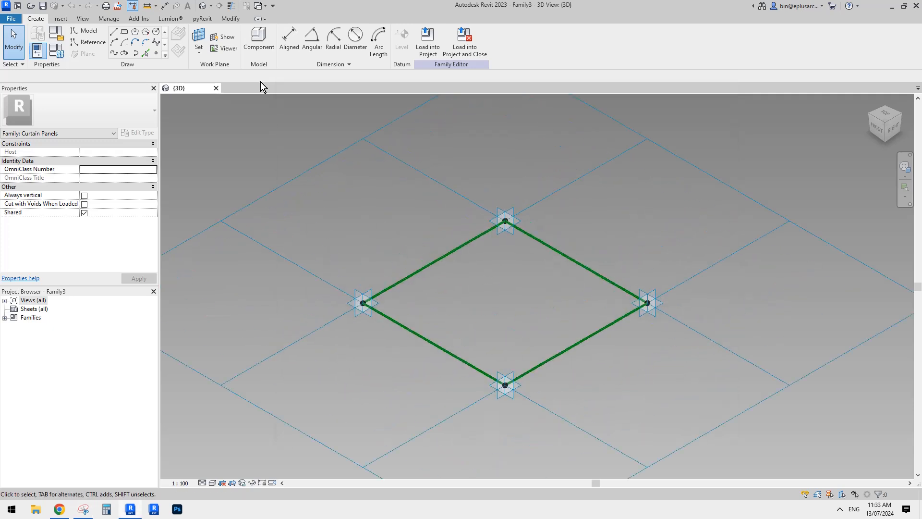
{"action": "left_click", "coordinate": [157, 53]}
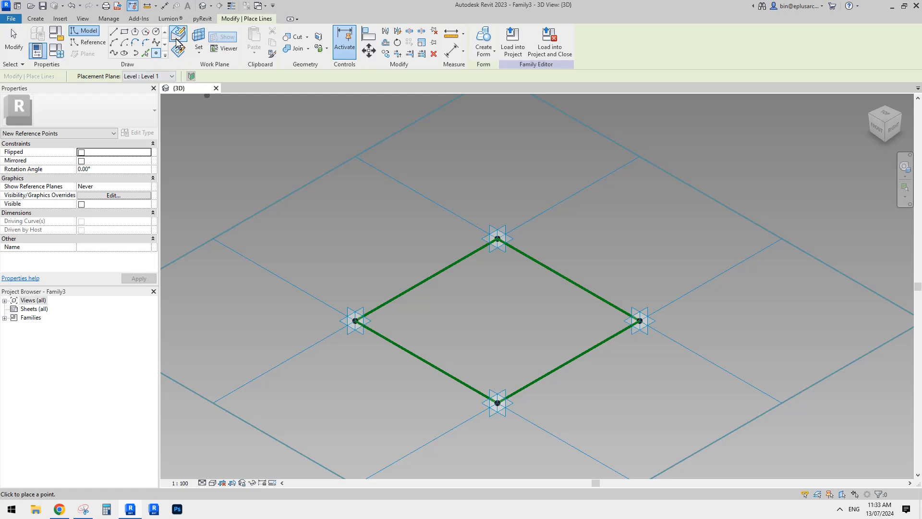
{"action": "left_click", "coordinate": [427, 279]}
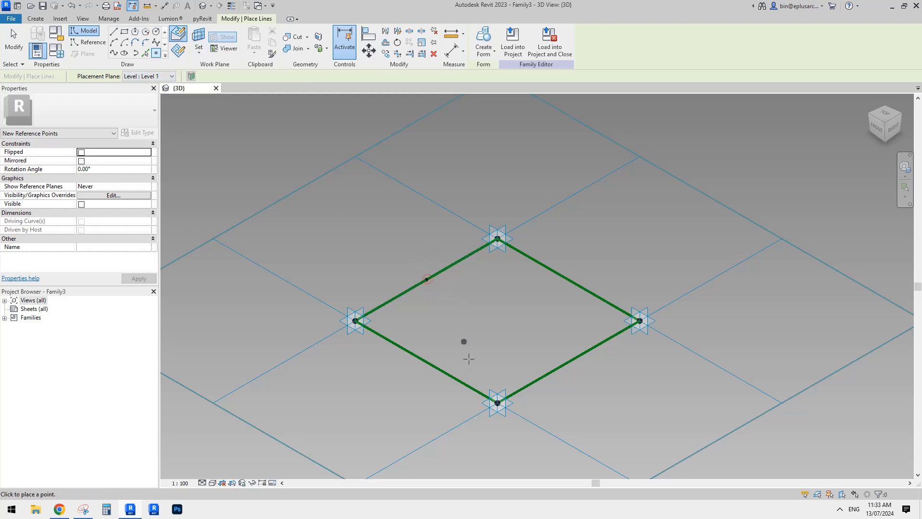
{"action": "left_click", "coordinate": [426, 361]}
{"action": "left_click", "coordinate": [568, 361]}
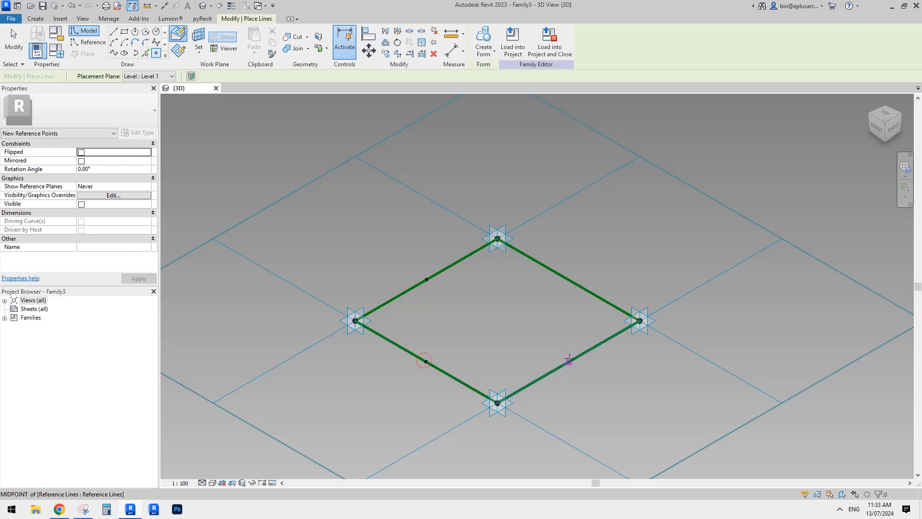
{"action": "left_click", "coordinate": [569, 279]}
{"action": "middle_click_drag", "start_coordinate": [465, 269], "coordinate": [445, 271]}
{"action": "key", "text": "Escape"}
Connect each pair of opposite midpoint reference points with a spline through points, forming two crossing model lines
{"action": "left_click_drag", "start_coordinate": [397, 187], "coordinate": [449, 240]}
{"action": "left_click_drag", "start_coordinate": [491, 268], "coordinate": [542, 335]}
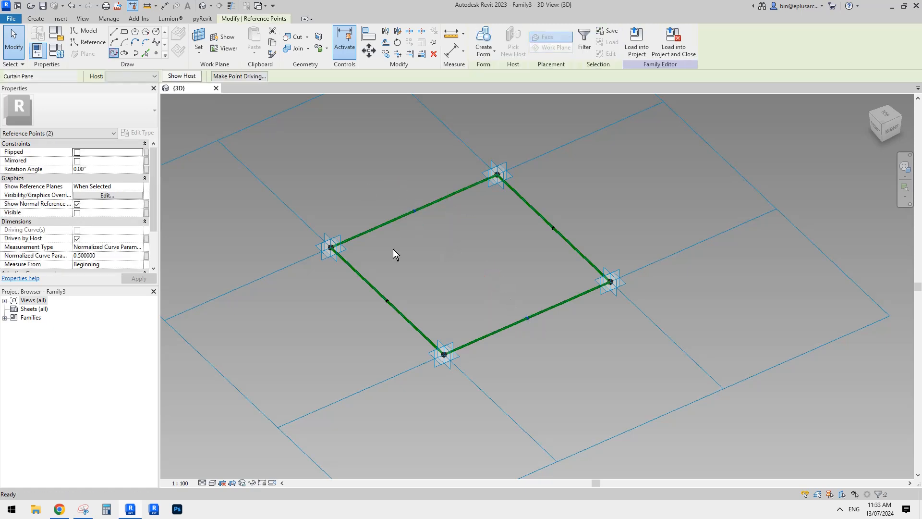
{"action": "left_click_drag", "start_coordinate": [342, 292], "coordinate": [424, 328]}
{"action": "left_click_drag", "start_coordinate": [540, 198], "coordinate": [572, 248], "text": "ctrl"}
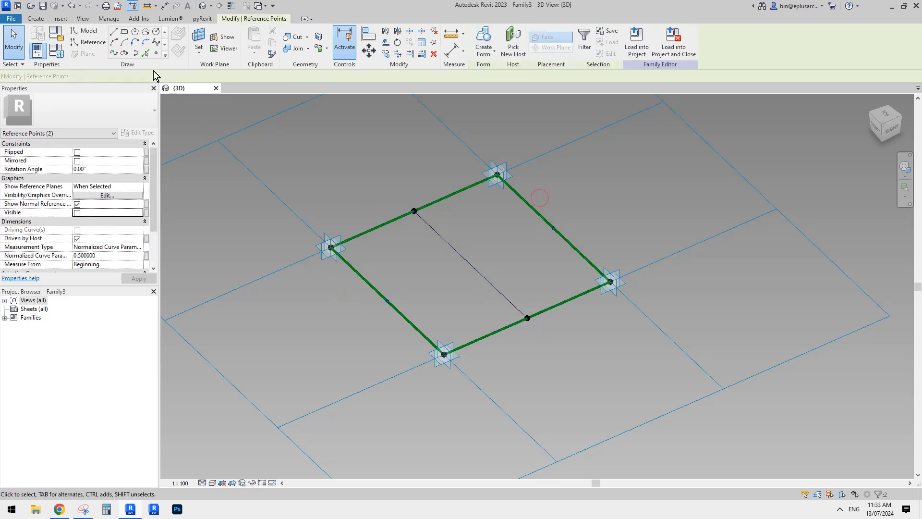
{"action": "left_click", "coordinate": [115, 53]}
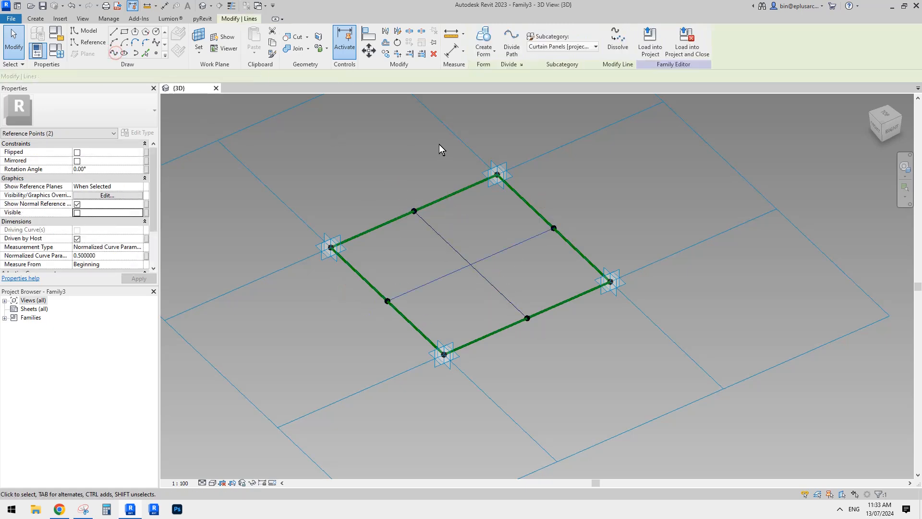
Place a reference point on one of the crossing lines and host it by intersection with the other line
{"action": "left_click", "coordinate": [156, 53]}
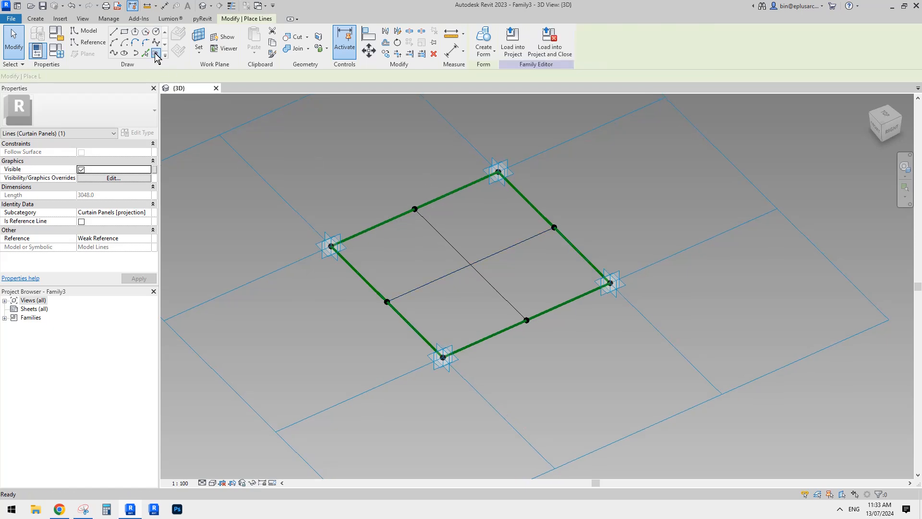
{"action": "left_click", "coordinate": [450, 274]}
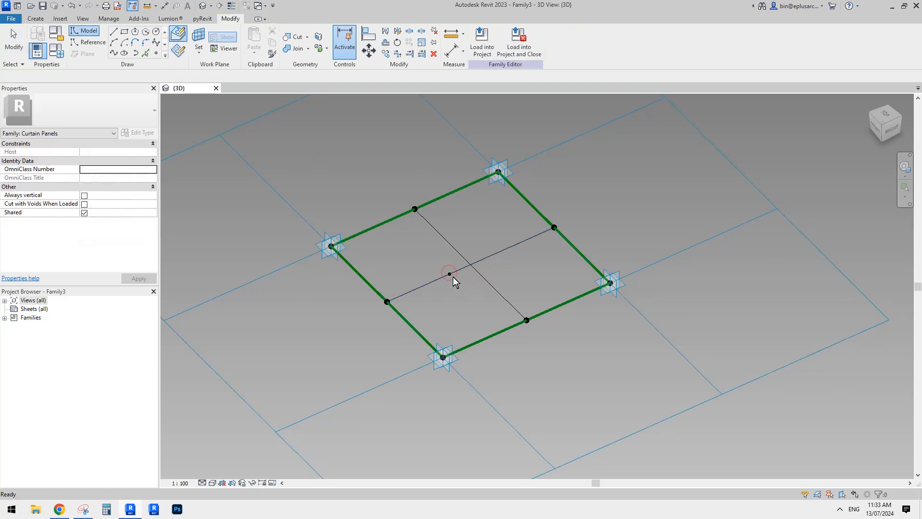
{"action": "key", "text": "Escape"}
{"action": "left_click", "coordinate": [451, 276]}
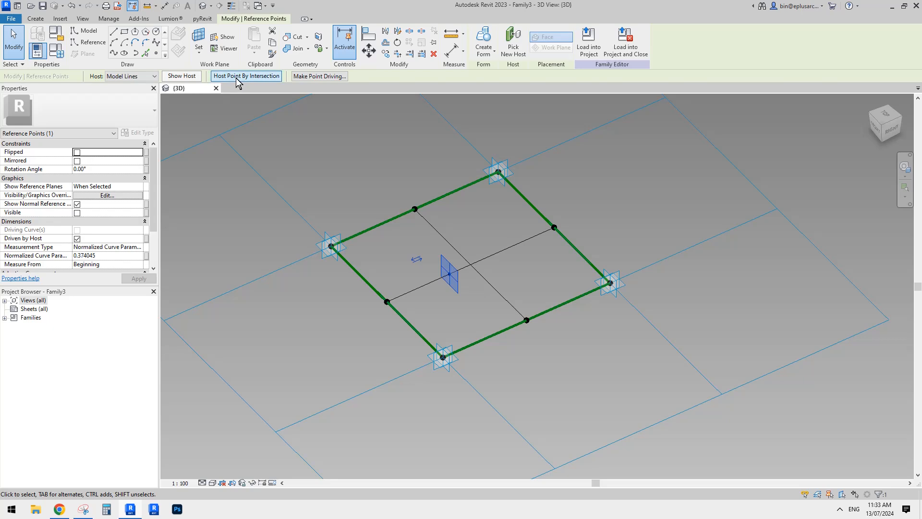
{"action": "left_click", "coordinate": [247, 77]}
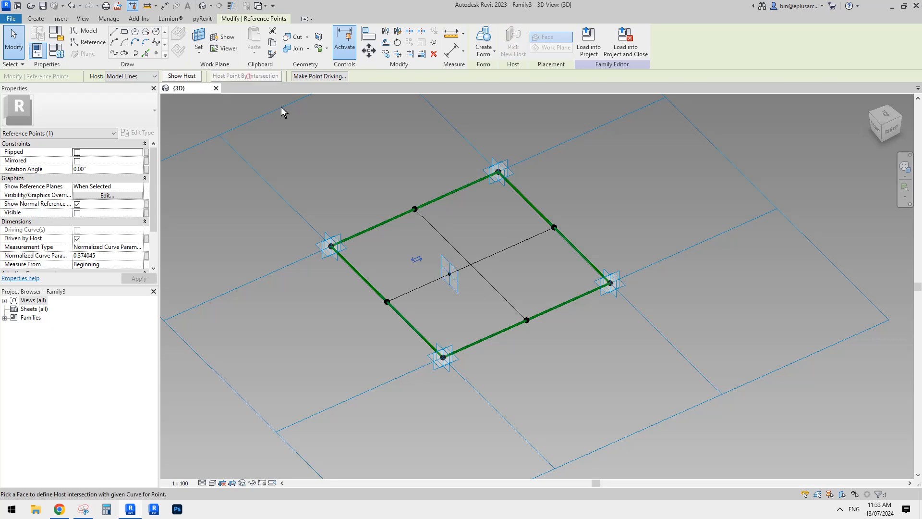
{"action": "left_click", "coordinate": [484, 280]}
{"action": "scroll", "coordinate": [484, 281], "scroll_direction": "up", "scroll_amount": 2}
{"action": "key", "text": "Escape"}
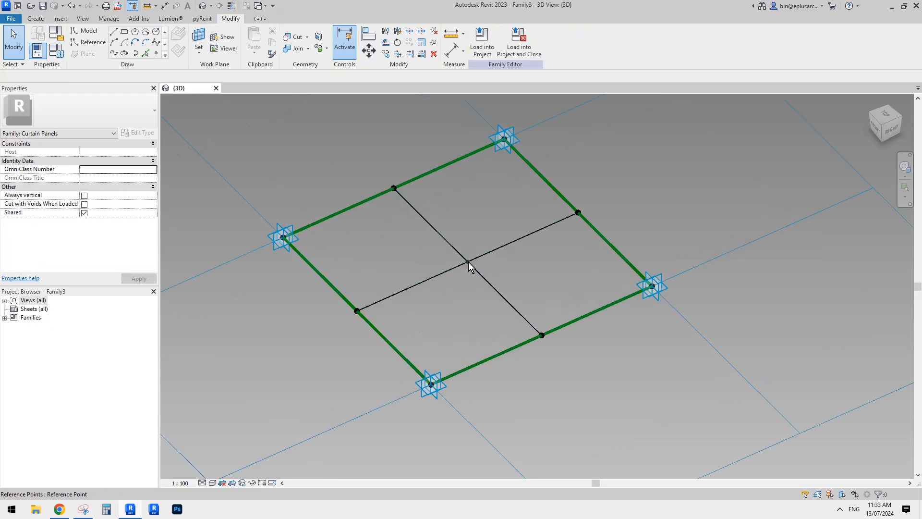
Set the horizontal plane of the central reference point as the work plane for placing a new reference point
{"action": "left_click", "coordinate": [467, 261]}
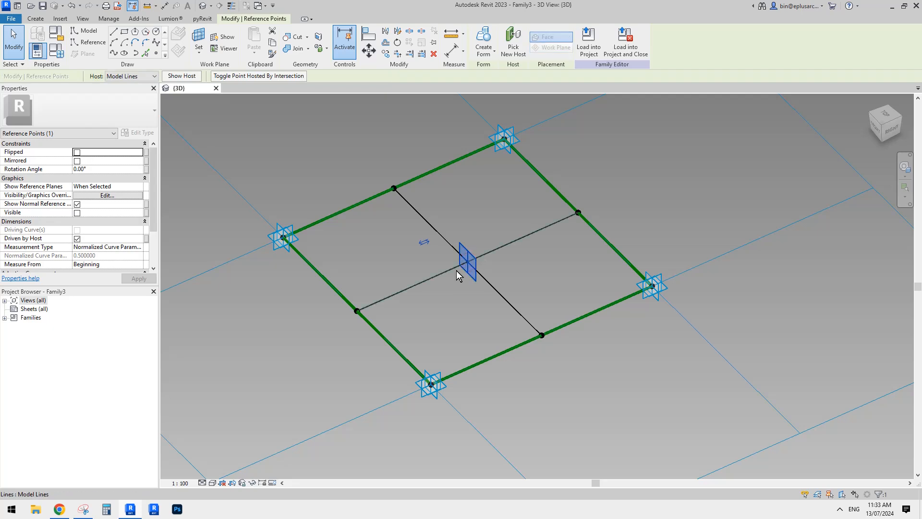
{"action": "mouse_move", "coordinate": [467, 261]}
{"action": "middle_mouse_down"}
{"action": "mouse_move", "coordinate": [491, 243]}
{"action": "mouse_move", "coordinate": [369, 190]}
{"action": "mouse_move", "coordinate": [358, 200]}
{"action": "middle_mouse_up"}
{"action": "left_click", "coordinate": [155, 53]}
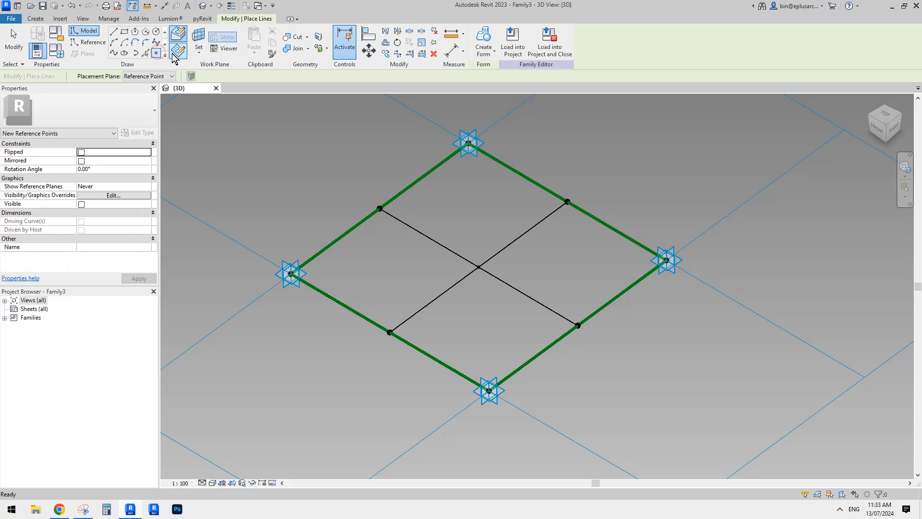
{"action": "left_click", "coordinate": [198, 39]}
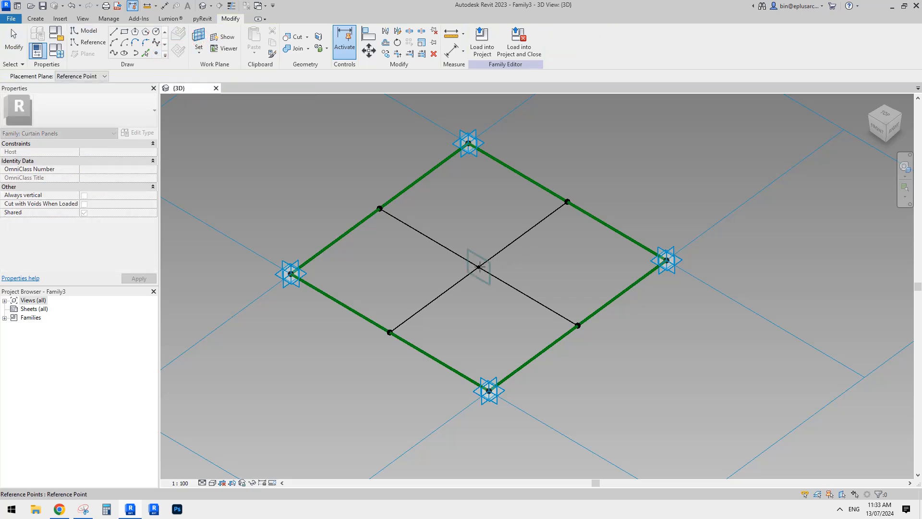
{"action": "key", "text": "Tab"}
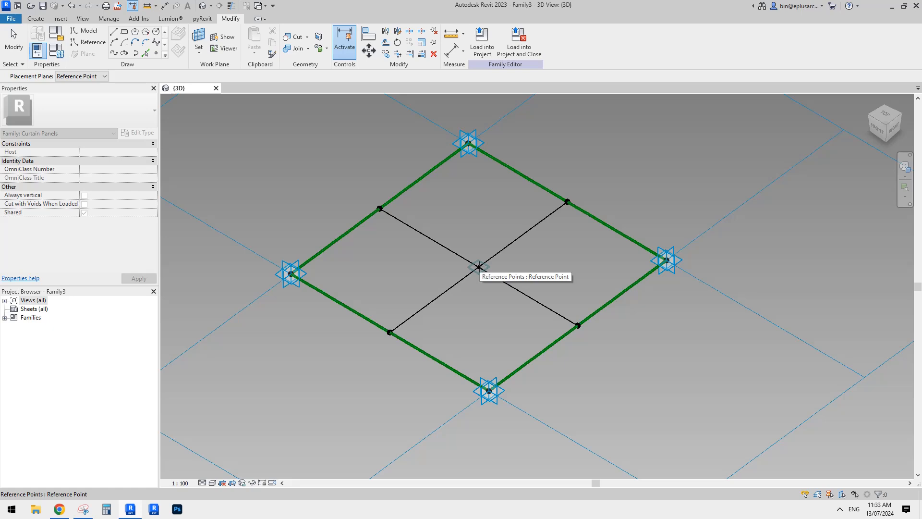
{"action": "left_click", "coordinate": [479, 267]}
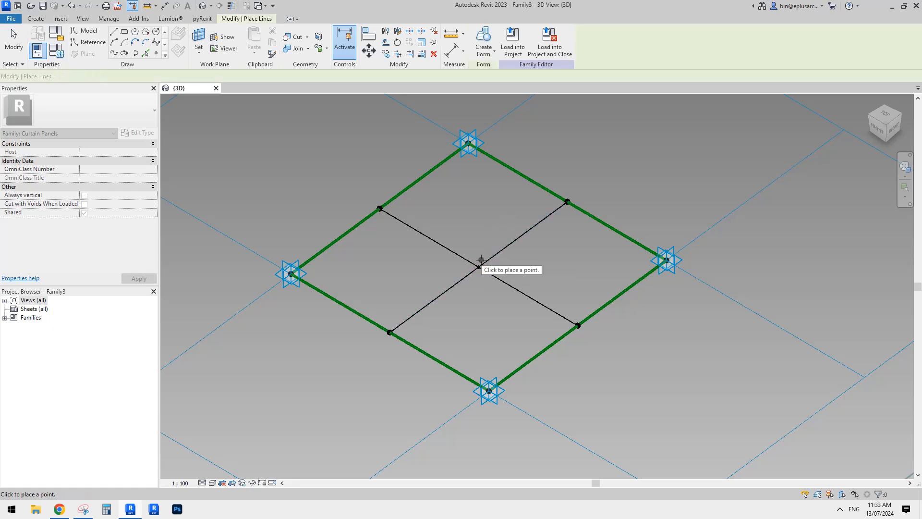
Place a reference point on the central point's horizontal plane and raise it vertically to an offset of about 1181 mm
{"action": "left_click", "coordinate": [479, 267]}
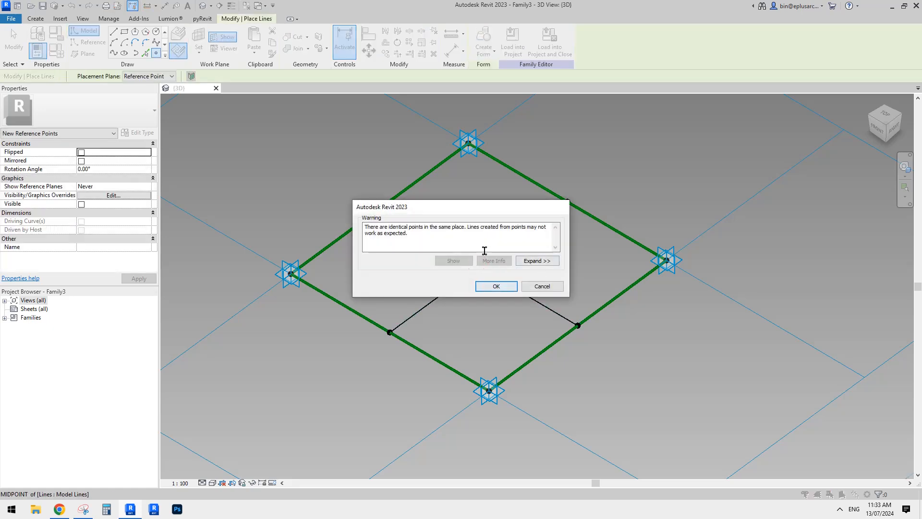
{"action": "left_click", "coordinate": [495, 286]}
{"action": "key", "text": "Escape"}
{"action": "key", "text": "Escape"}
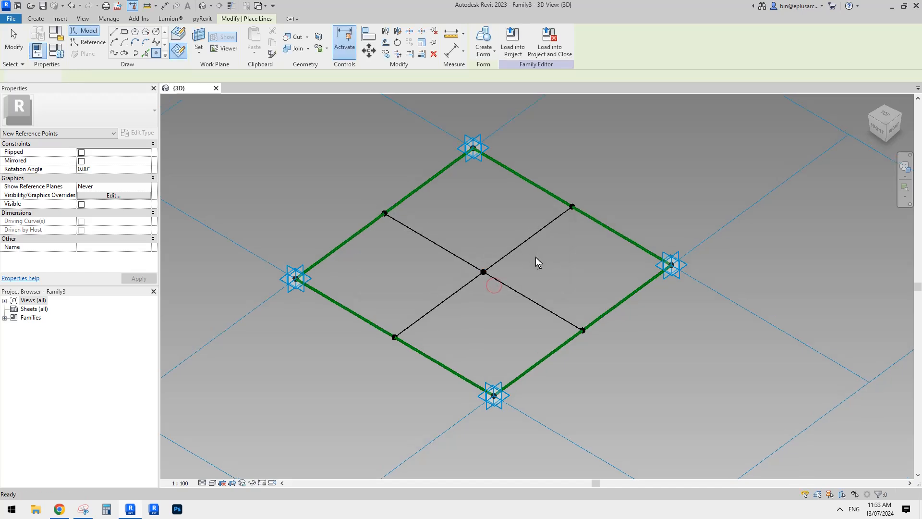
{"action": "left_click", "coordinate": [493, 267]}
{"action": "middle_click_drag", "start_coordinate": [494, 267], "coordinate": [240, 271], "text": "shift"}
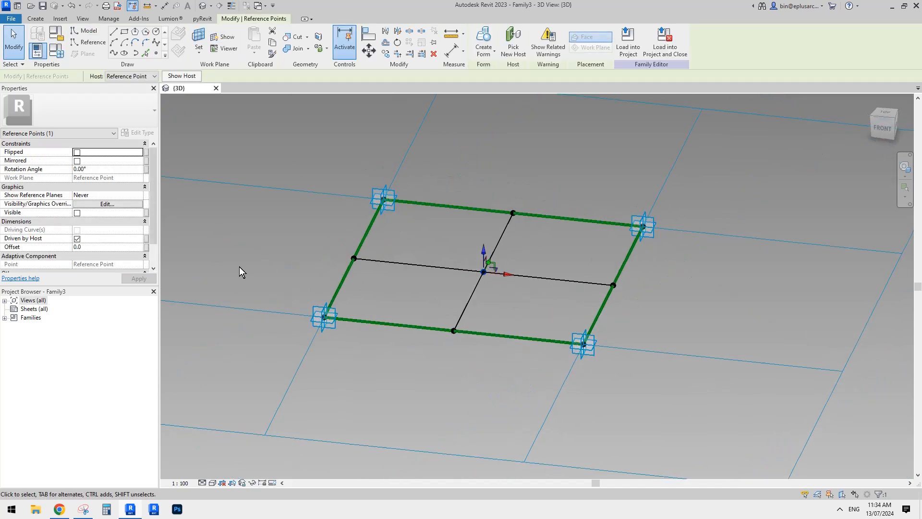
{"action": "left_click_drag", "start_coordinate": [484, 255], "coordinate": [485, 162]}
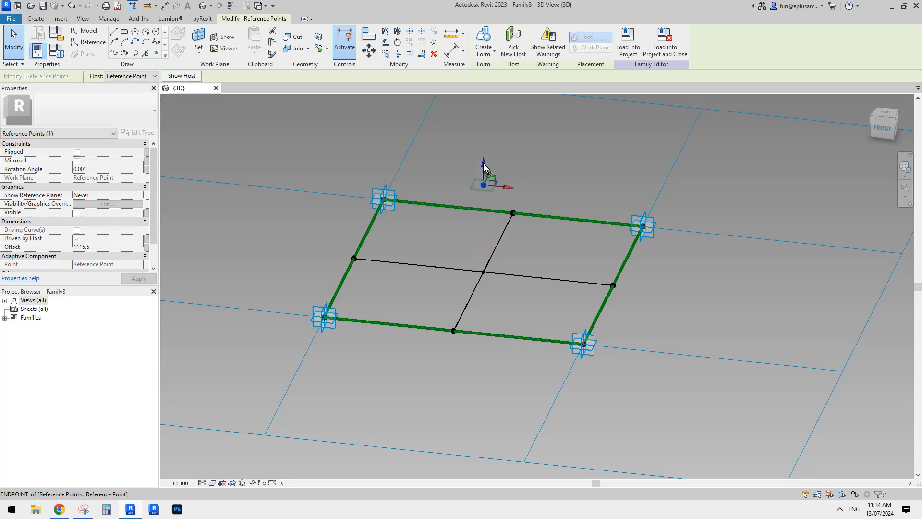
Associate the raised point's Offset with a new instance family parameter named ofs
{"action": "left_click", "coordinate": [146, 247]}
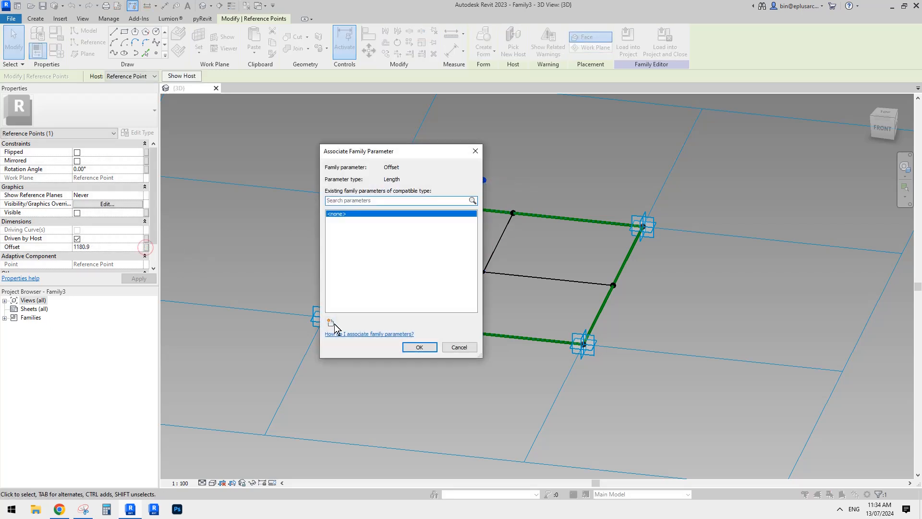
{"action": "left_click", "coordinate": [331, 322]}
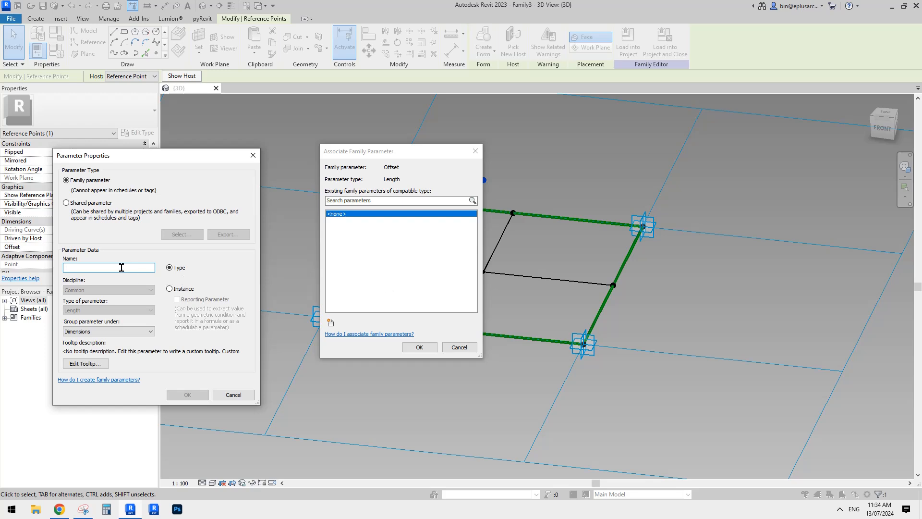
{"action": "type", "text": "ofs"}
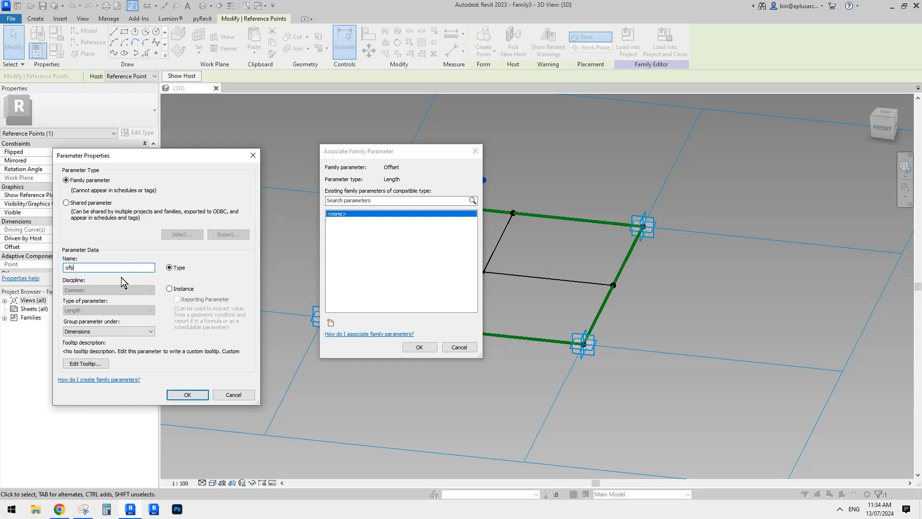
{"action": "left_click", "coordinate": [170, 288]}
{"action": "left_click", "coordinate": [187, 395]}
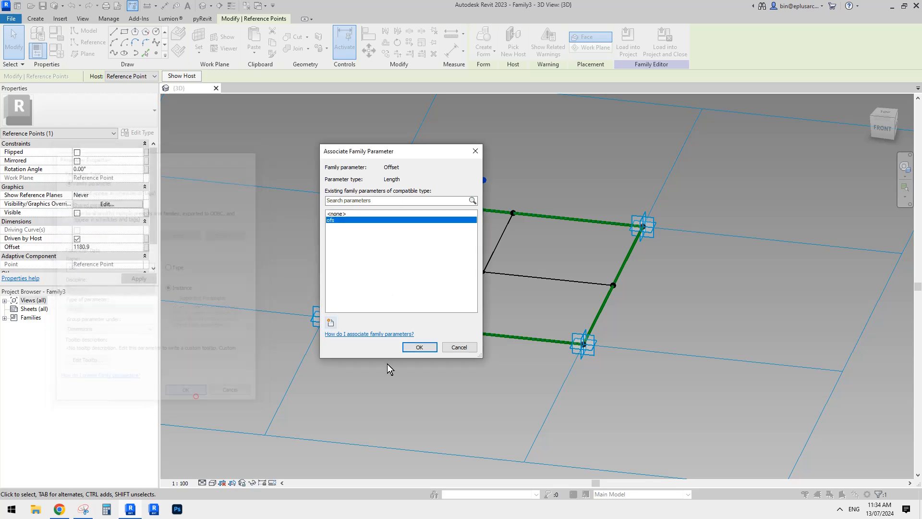
{"action": "left_click", "coordinate": [419, 346]}
{"action": "left_click", "coordinate": [632, 338]}
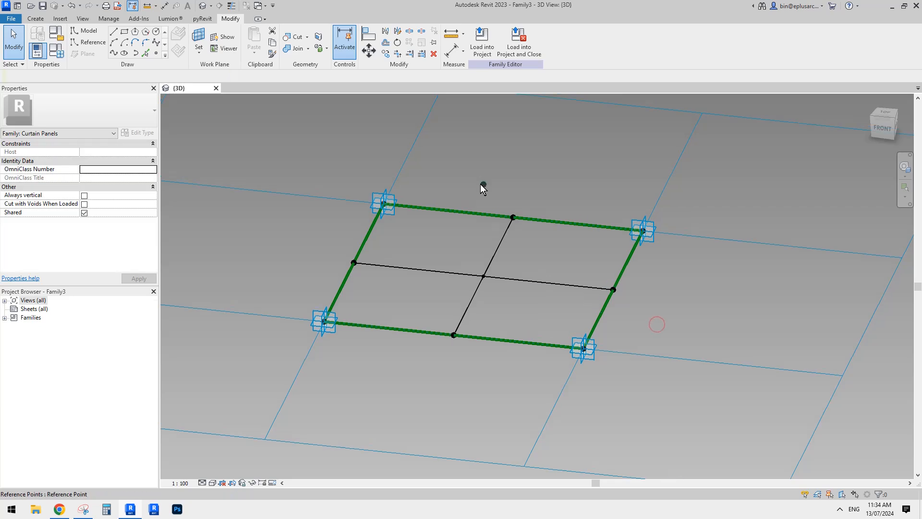
{"action": "middle_click_drag", "start_coordinate": [575, 247], "coordinate": [490, 230], "text": "shift"}
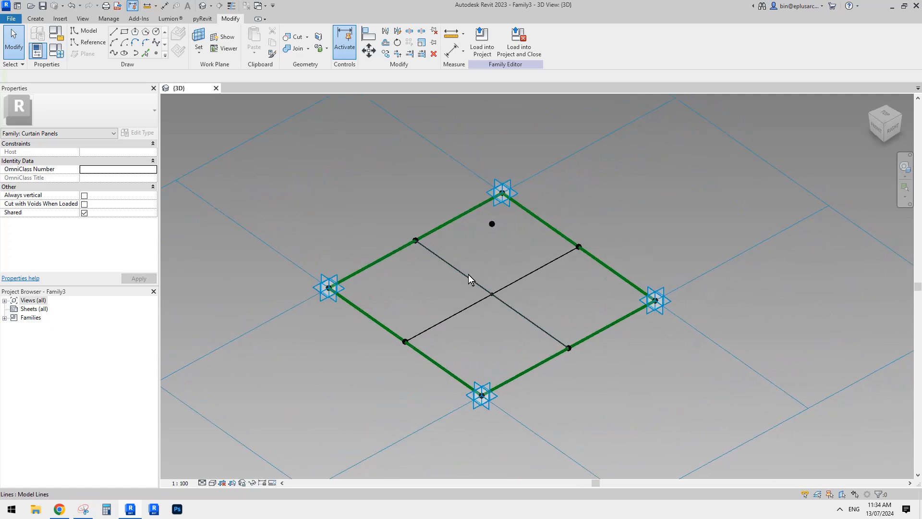
{"action": "middle_click_drag", "start_coordinate": [475, 326], "coordinate": [467, 327]}
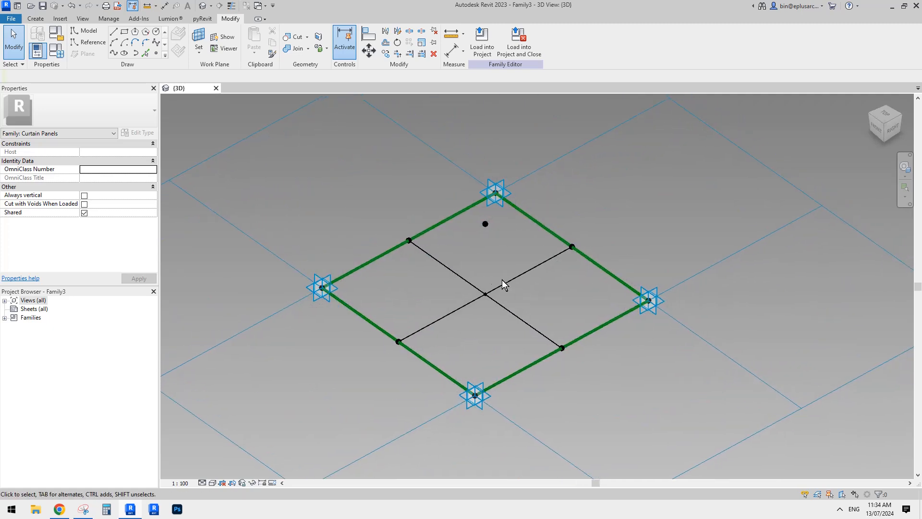
{"action": "middle_click_drag", "start_coordinate": [516, 283], "coordinate": [491, 266]}
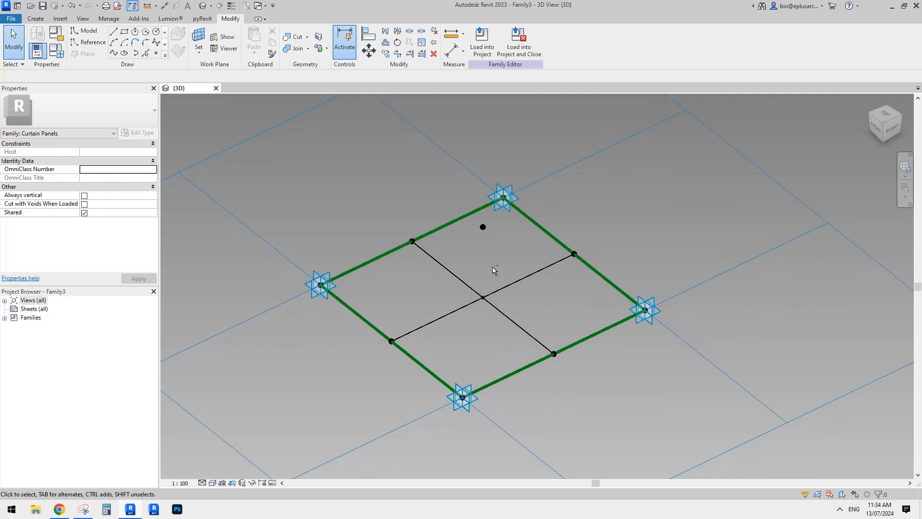
{"action": "middle_click_drag", "start_coordinate": [513, 233], "coordinate": [513, 242]}
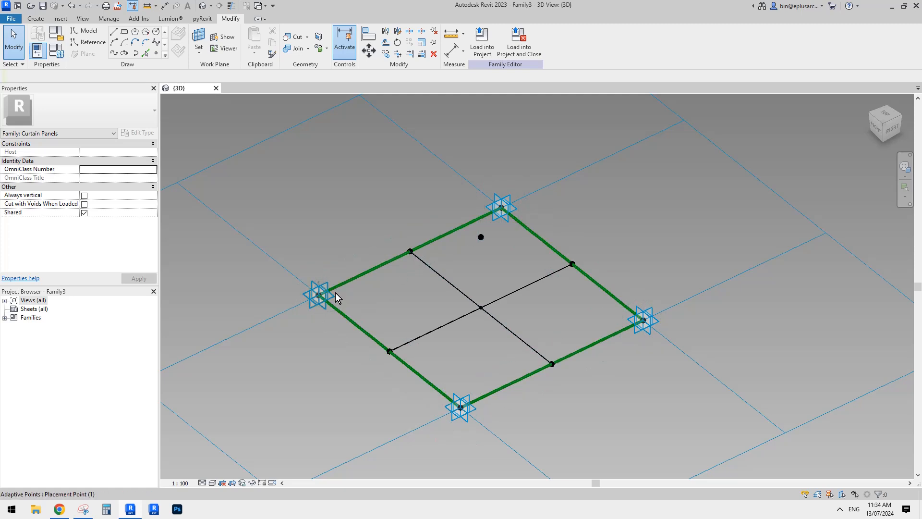
{"action": "middle_click_drag", "start_coordinate": [461, 286], "coordinate": [444, 292]}
{"action": "middle_click_drag", "start_coordinate": [486, 269], "coordinate": [503, 268]}
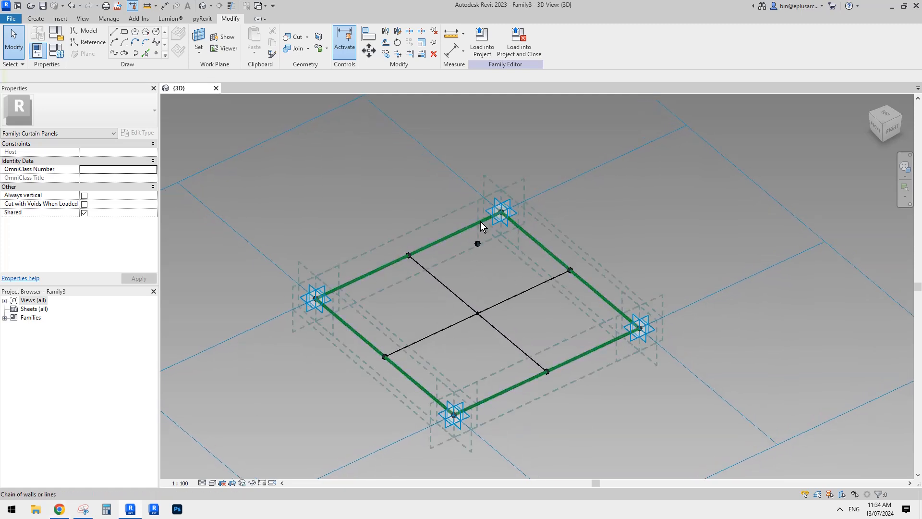
Connect each adjacent pair of the four corner placement points with a spline through points, forming model lines along all four panel edges
{"action": "middle_click_drag", "start_coordinate": [474, 218], "coordinate": [481, 223]}
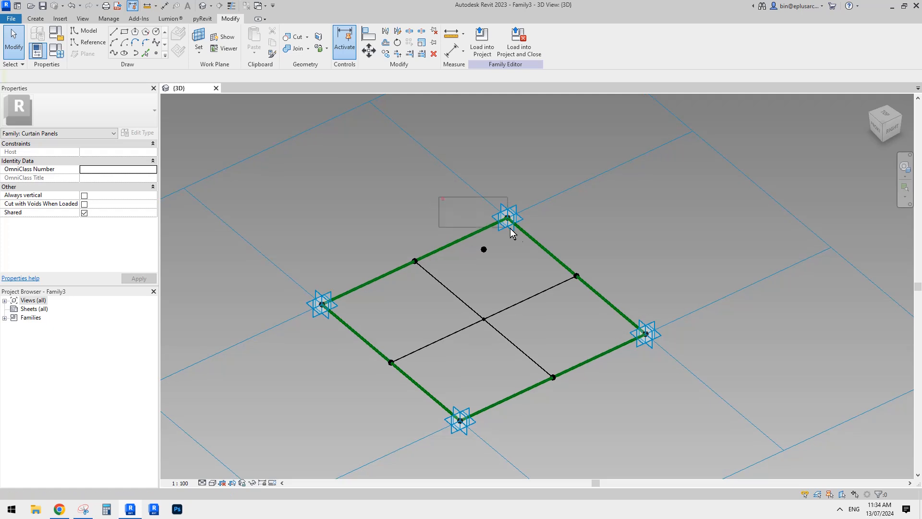
{"action": "left_click_drag", "start_coordinate": [290, 253], "coordinate": [344, 321], "text": "ctrl"}
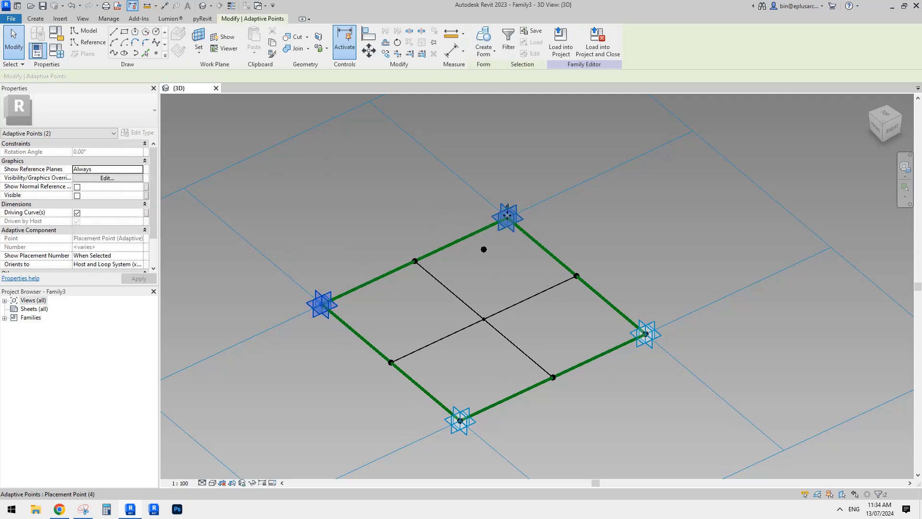
{"action": "left_click", "coordinate": [112, 54]}
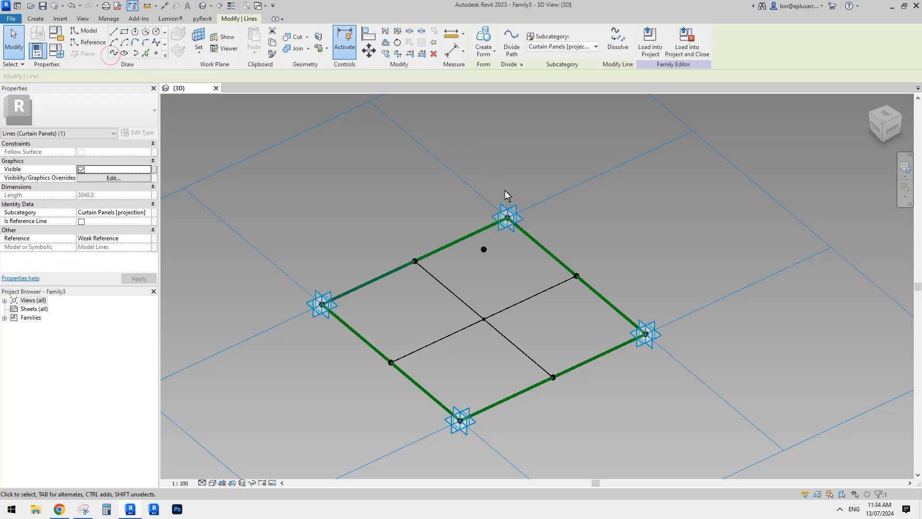
{"action": "left_click", "coordinate": [509, 216]}
{"action": "left_click_drag", "start_coordinate": [619, 269], "coordinate": [677, 353], "text": "ctrl"}
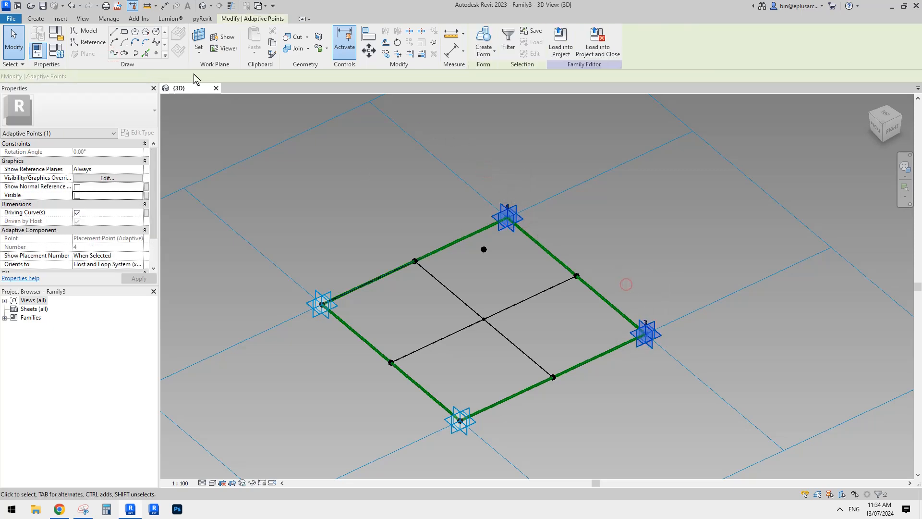
{"action": "left_click", "coordinate": [114, 54]}
{"action": "left_click_drag", "start_coordinate": [617, 269], "coordinate": [668, 348]}
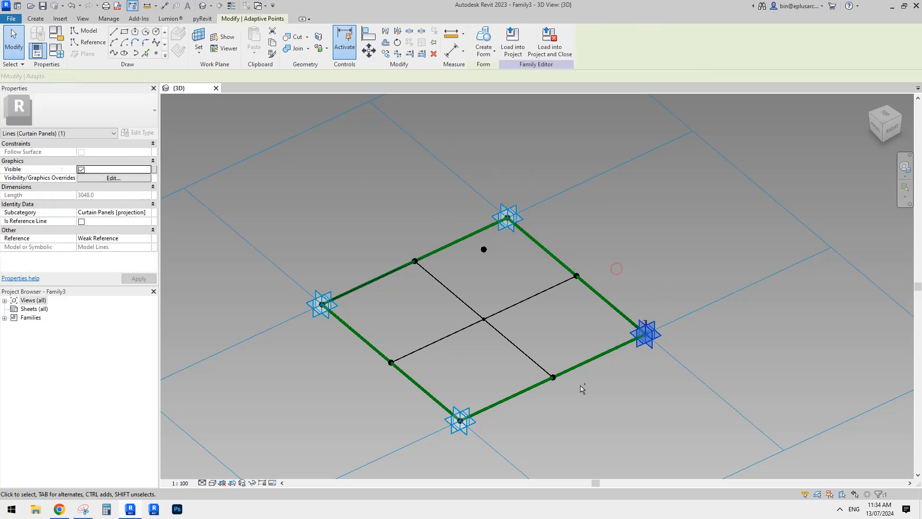
{"action": "left_click_drag", "start_coordinate": [448, 368], "coordinate": [505, 441], "text": "ctrl"}
{"action": "left_click", "coordinate": [114, 53]}
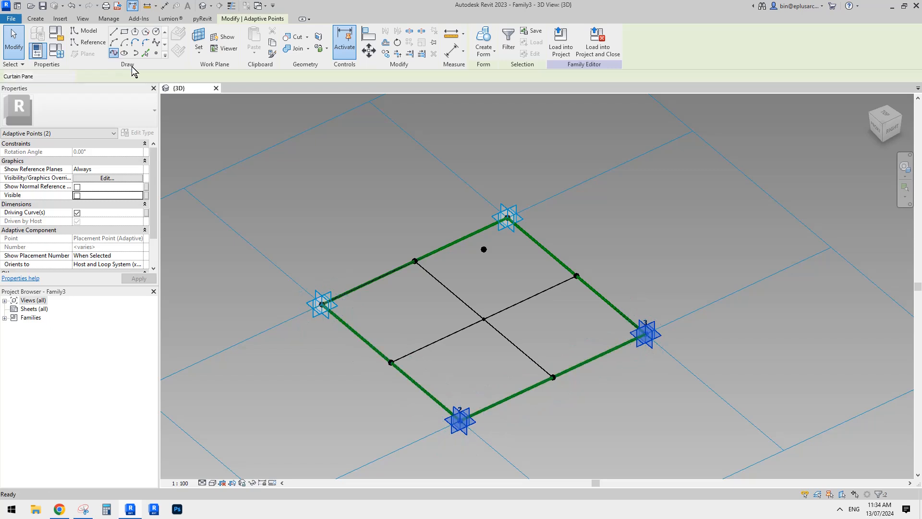
{"action": "left_click_drag", "start_coordinate": [290, 247], "coordinate": [347, 337]}
{"action": "left_click_drag", "start_coordinate": [438, 367], "coordinate": [499, 453], "text": "ctrl"}
{"action": "left_click", "coordinate": [111, 55]}
{"action": "left_click", "coordinate": [482, 193]}
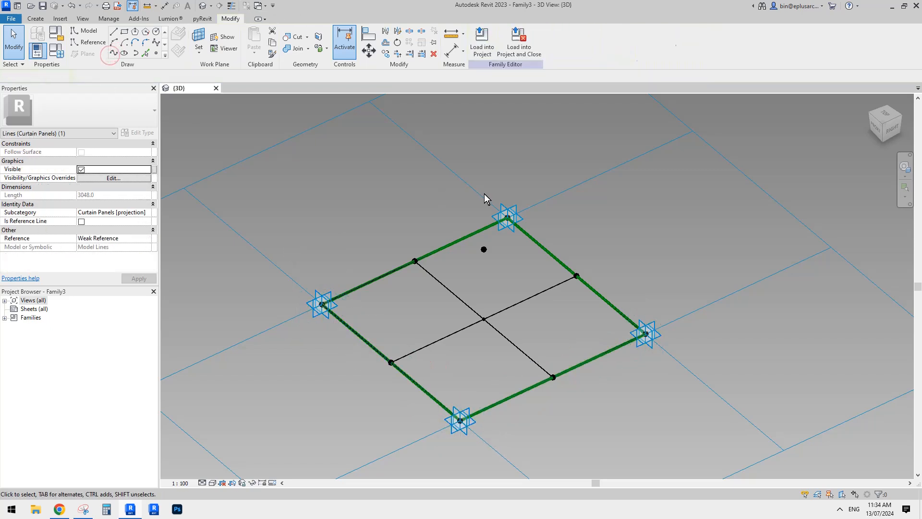
Connect the raised apex point with splines through points to placement point 1, placement point 4 and the midpoint between them
{"action": "middle_click_drag", "start_coordinate": [546, 251], "coordinate": [551, 222]}
{"action": "middle_click_drag", "start_coordinate": [531, 254], "coordinate": [488, 226], "text": "shift"}
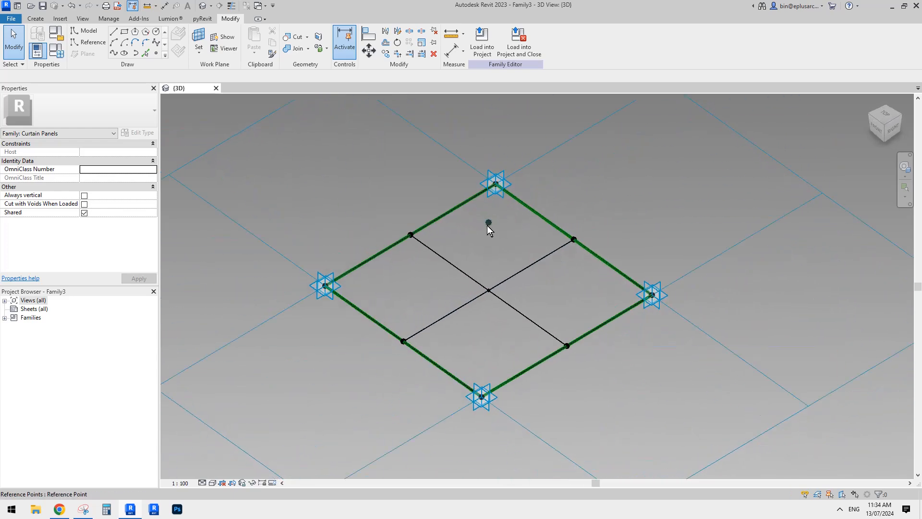
{"action": "left_click", "coordinate": [489, 223]}
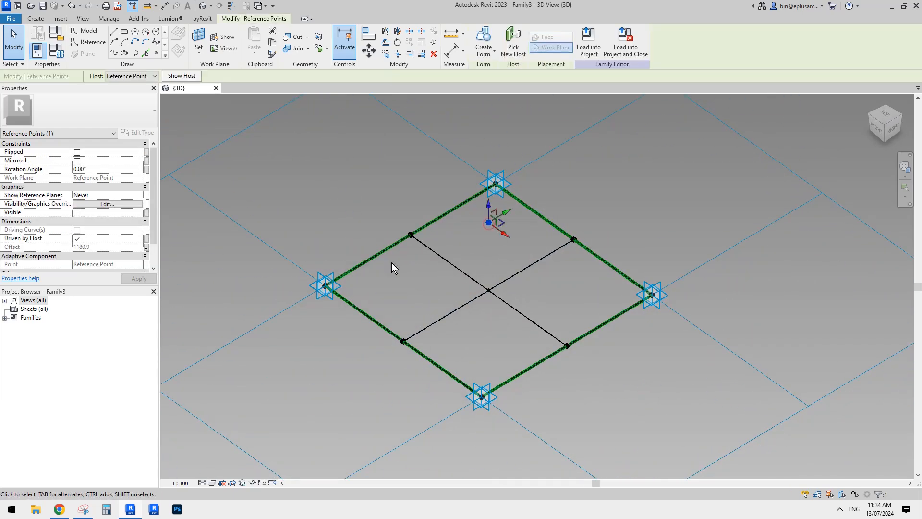
{"action": "left_click", "coordinate": [321, 280], "text": "ctrl"}
{"action": "left_click", "coordinate": [115, 52]}
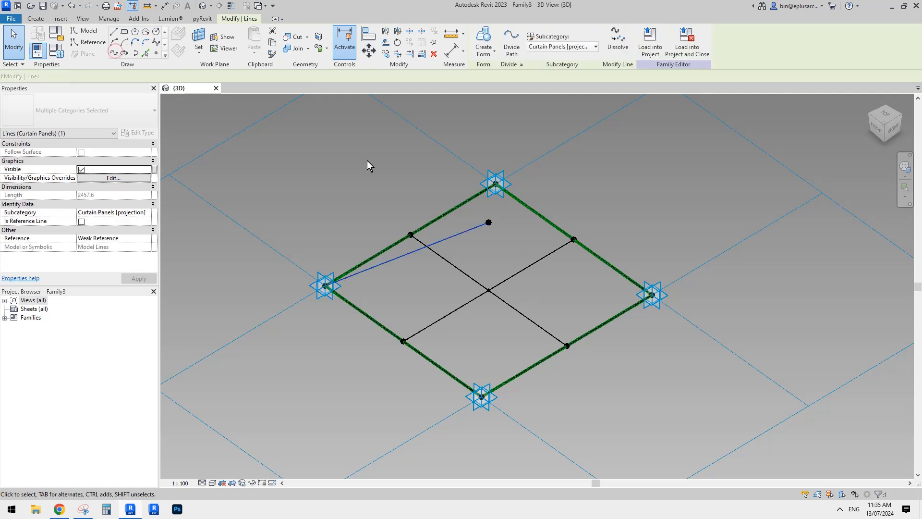
{"action": "middle_click_drag", "start_coordinate": [396, 186], "coordinate": [414, 204], "text": "shift"}
{"action": "left_click_drag", "start_coordinate": [367, 192], "coordinate": [416, 235]}
{"action": "left_click_drag", "start_coordinate": [477, 206], "coordinate": [508, 235], "text": "ctrl"}
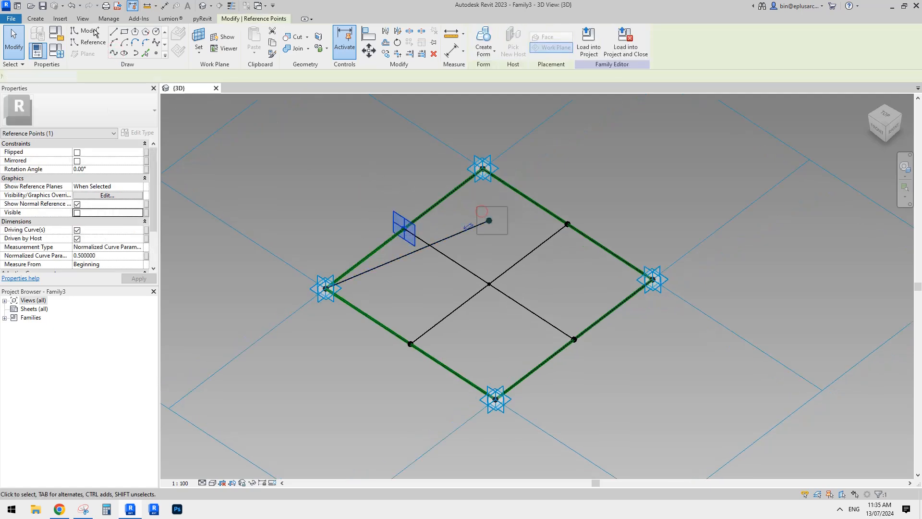
{"action": "left_click", "coordinate": [115, 52]}
{"action": "left_click_drag", "start_coordinate": [455, 112], "coordinate": [508, 245]}
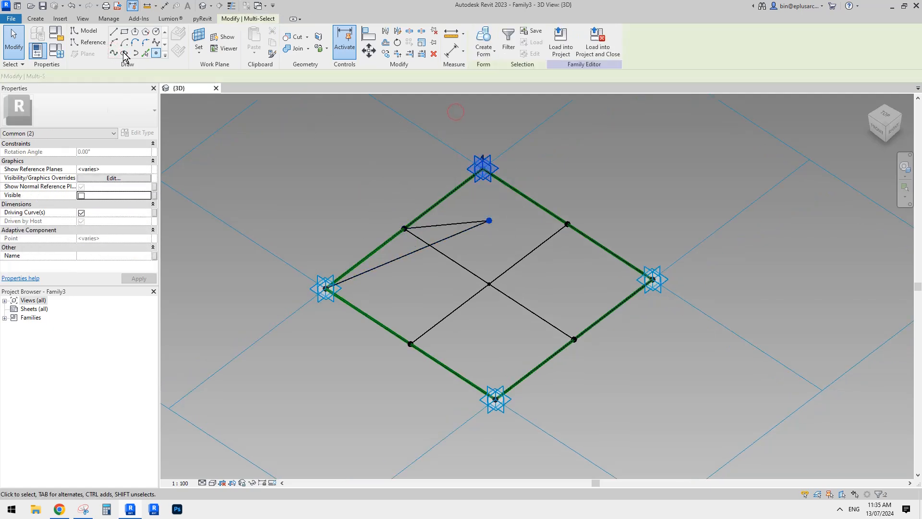
{"action": "left_click", "coordinate": [114, 52]}
Connect the apex point with splines to the midpoint between placement points 3 and 4, placement point 3, and the midpoint between 2 and 3
{"action": "left_click", "coordinate": [466, 207]}
{"action": "left_click_drag", "start_coordinate": [559, 192], "coordinate": [590, 242], "text": "ctrl"}
{"action": "left_click", "coordinate": [115, 54]}
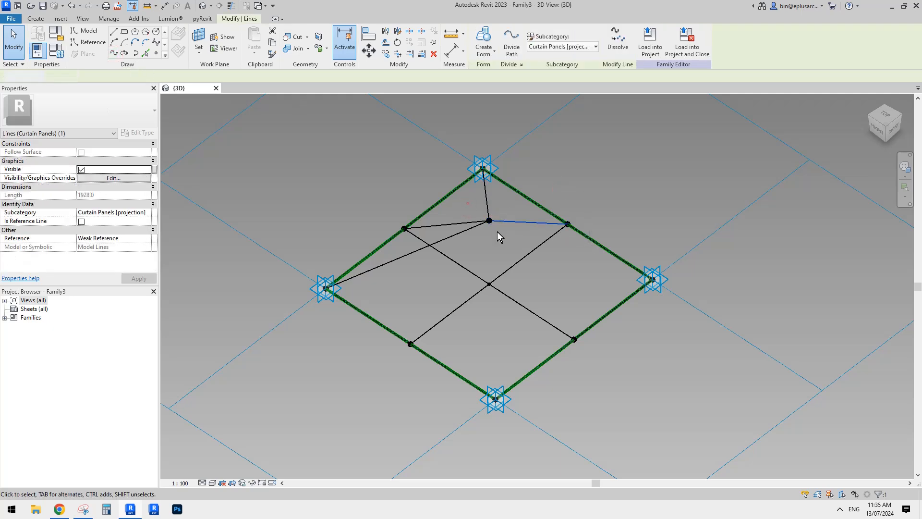
{"action": "left_click_drag", "start_coordinate": [497, 232], "coordinate": [506, 239]}
{"action": "left_click_drag", "start_coordinate": [626, 235], "coordinate": [681, 306], "text": "ctrl"}
{"action": "left_click", "coordinate": [115, 52]}
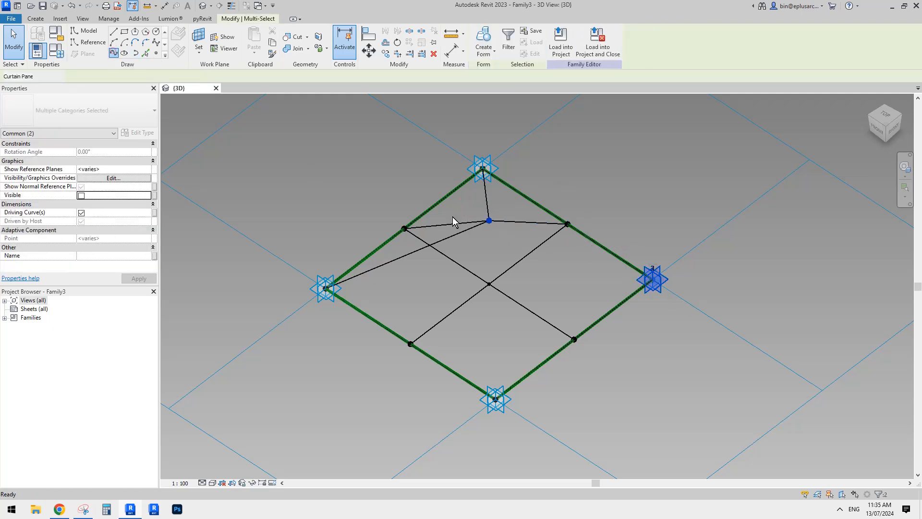
{"action": "left_click_drag", "start_coordinate": [466, 206], "coordinate": [509, 240]}
{"action": "left_click_drag", "start_coordinate": [560, 295], "coordinate": [596, 363], "text": "ctrl"}
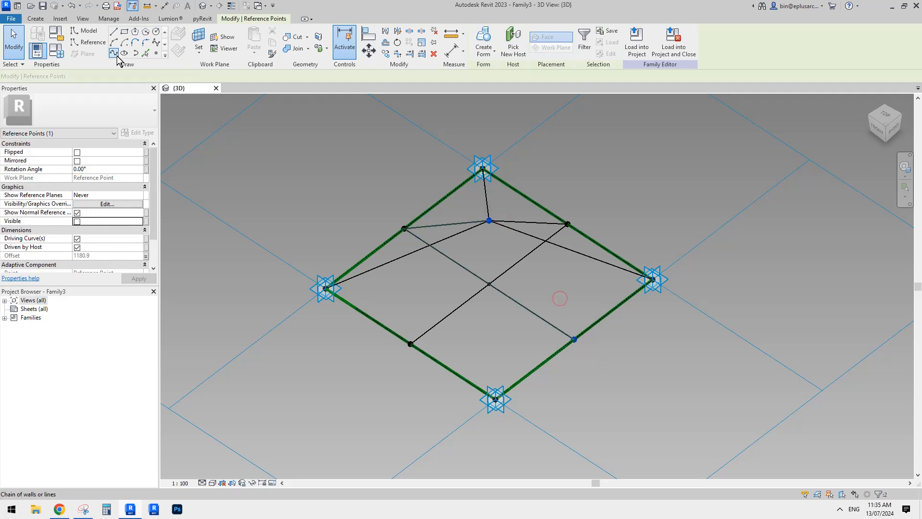
{"action": "left_click", "coordinate": [116, 55]}
Connect the apex point with splines to placement point 2 and to the midpoint between placement points 1 and 2
{"action": "left_click_drag", "start_coordinate": [465, 209], "coordinate": [513, 245]}
{"action": "left_click_drag", "start_coordinate": [471, 355], "coordinate": [528, 432], "text": "ctrl"}
{"action": "left_click", "coordinate": [116, 56]}
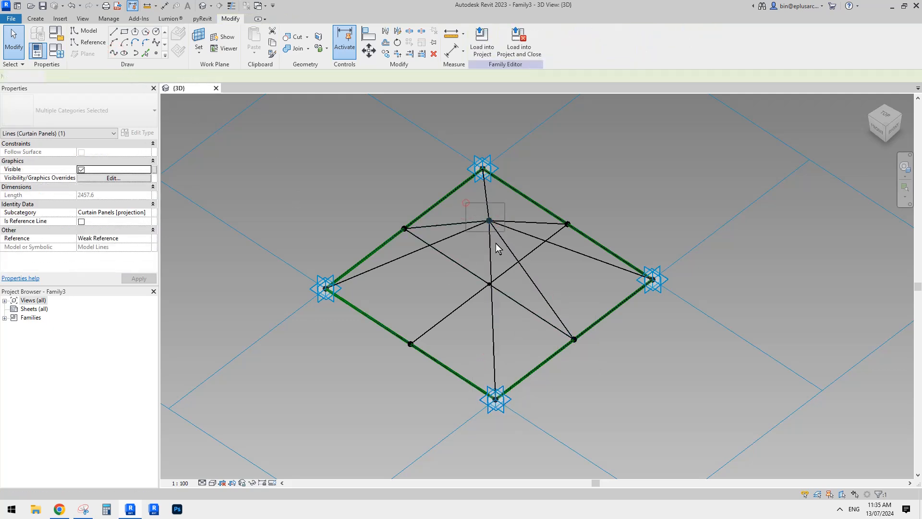
{"action": "left_click_drag", "start_coordinate": [495, 243], "coordinate": [495, 243]}
{"action": "left_click_drag", "start_coordinate": [392, 311], "coordinate": [435, 367], "text": "ctrl"}
{"action": "left_click", "coordinate": [115, 55]}
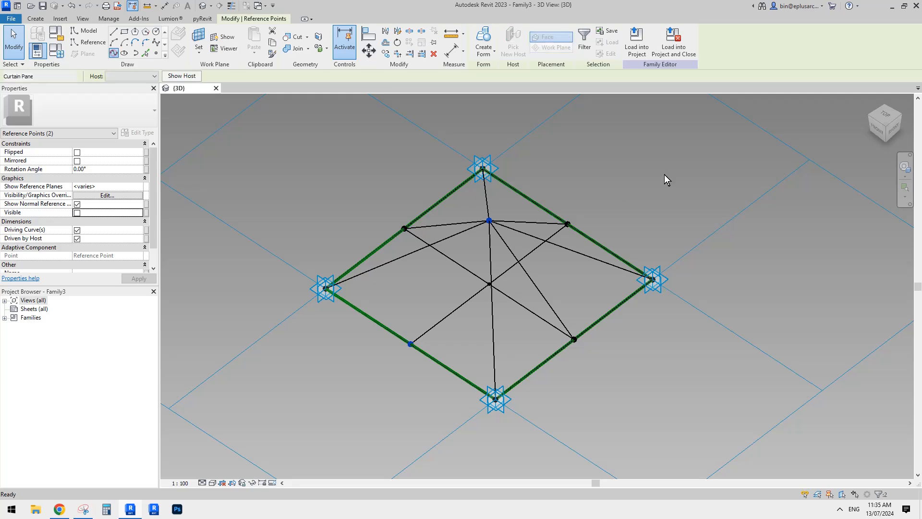
{"action": "left_click", "coordinate": [644, 174]}
Temporarily isolate the model lines category to examine the pyramid-shaped truss wireframe, and restore the hidden elements
{"action": "middle_click_drag", "start_coordinate": [618, 225], "coordinate": [590, 209]}
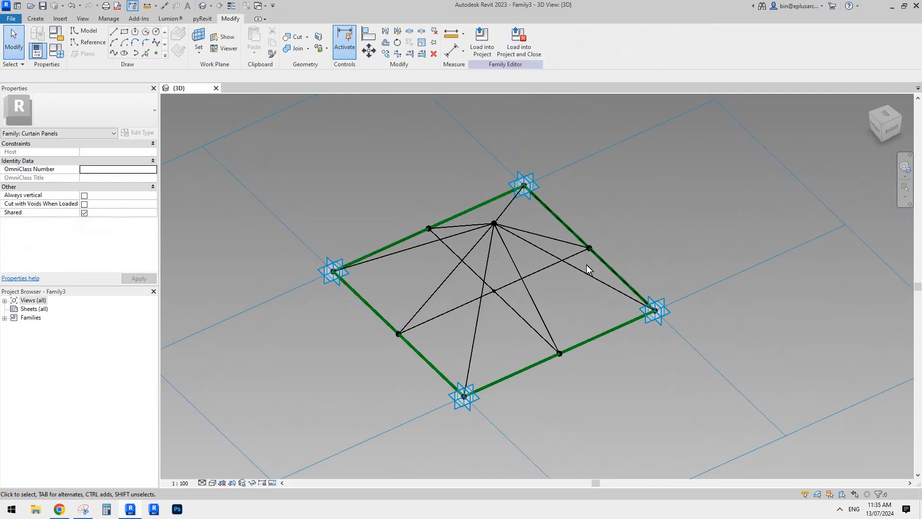
{"action": "left_click", "coordinate": [581, 269]}
{"action": "middle_click_drag", "start_coordinate": [608, 271], "coordinate": [595, 270]}
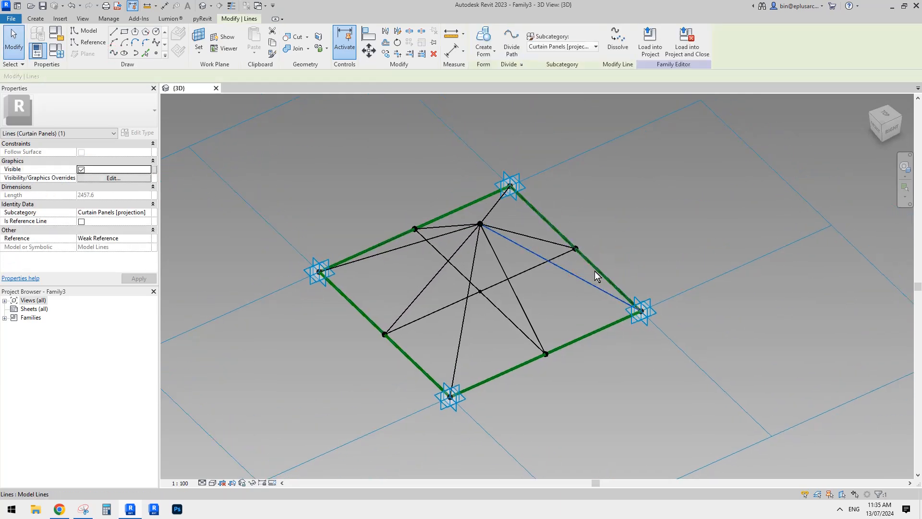
{"action": "key", "text": "c"}
{"action": "middle_click_drag", "start_coordinate": [589, 223], "coordinate": [521, 322], "text": "shift"}
{"action": "scroll", "coordinate": [508, 264], "scroll_direction": "down", "scroll_amount": 3}
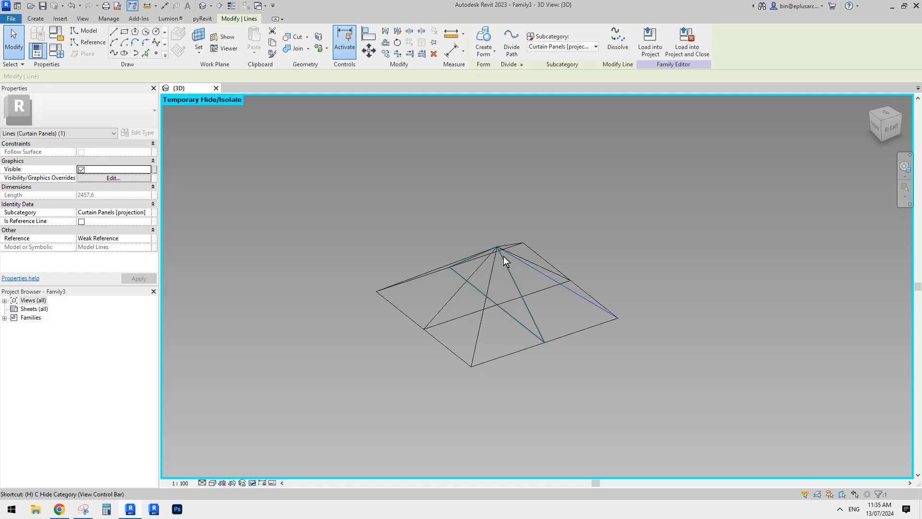
{"action": "key", "text": "h"}
{"action": "key", "text": "r"}
{"action": "key", "text": "Escape"}
{"action": "scroll", "coordinate": [518, 273], "scroll_direction": "up", "scroll_amount": 3}
{"action": "middle_click_drag", "start_coordinate": [463, 300], "coordinate": [498, 303]}
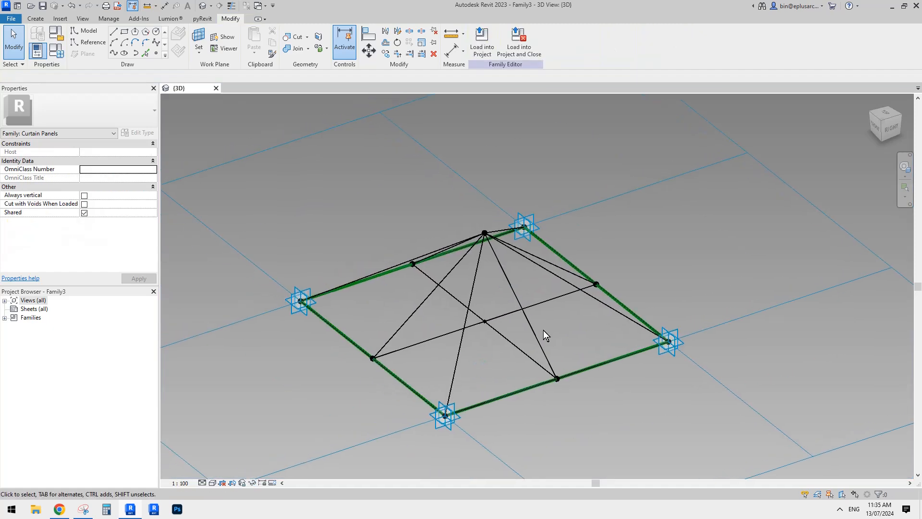
Create a flat surface form from the four boundary reference lines between the placement points, choosing the planar surface option
{"action": "left_click", "coordinate": [626, 356]}
{"action": "scroll", "coordinate": [624, 351], "scroll_direction": "down", "scroll_amount": 2}
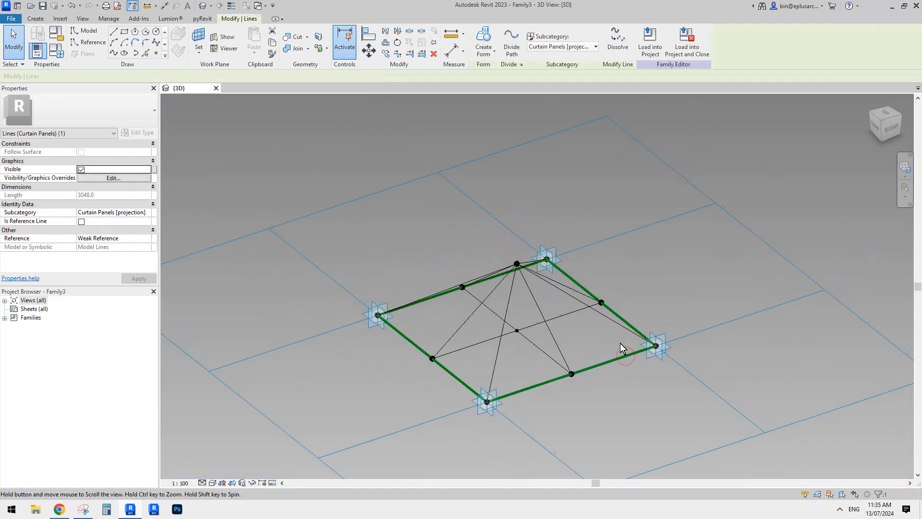
{"action": "left_click", "coordinate": [657, 384]}
{"action": "left_click", "coordinate": [632, 356]}
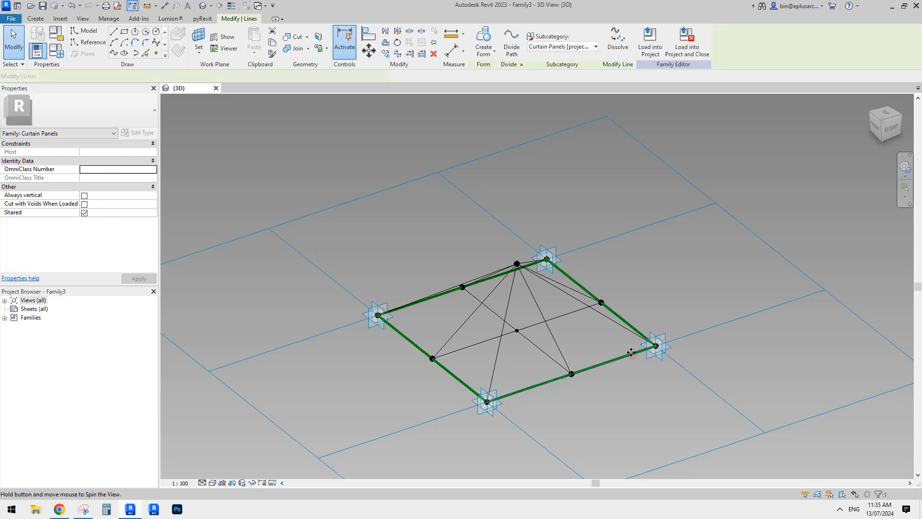
{"action": "middle_click_drag", "start_coordinate": [632, 355], "coordinate": [645, 379], "text": "shift"}
{"action": "left_click", "coordinate": [648, 392]}
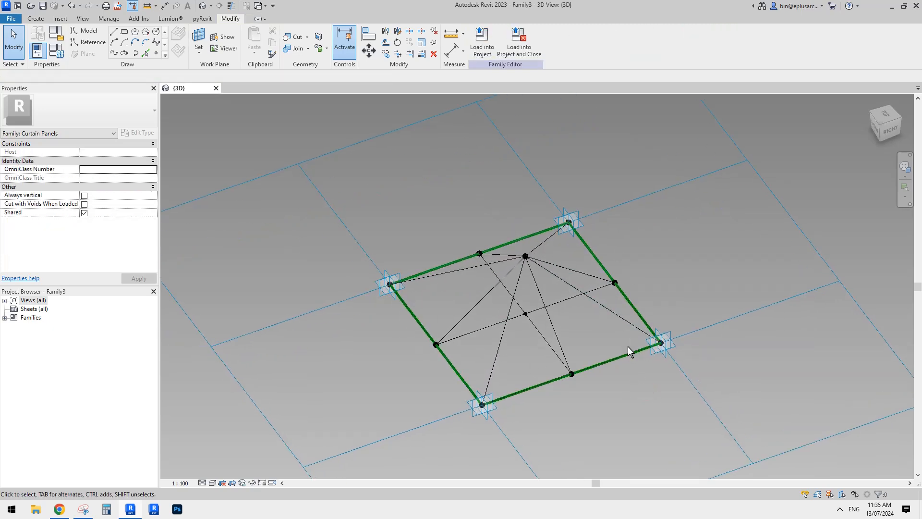
{"action": "left_click", "coordinate": [620, 355]}
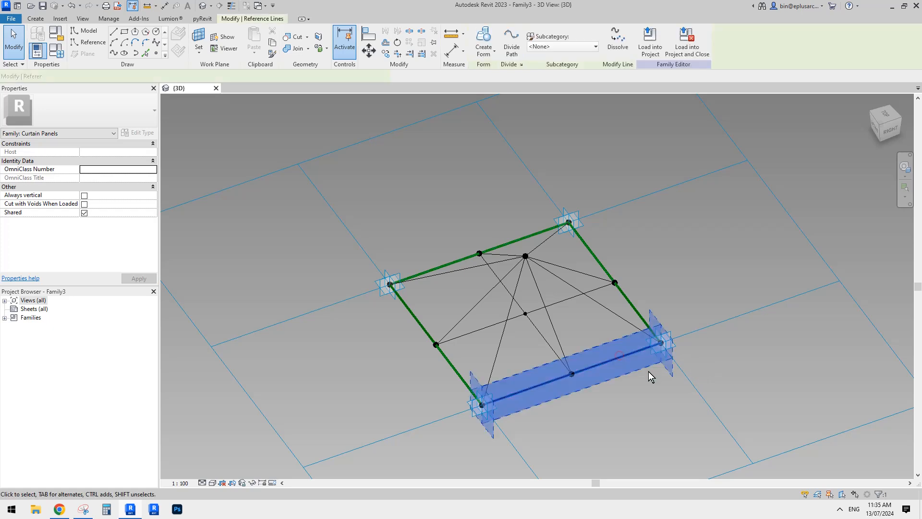
{"action": "left_click", "coordinate": [595, 256], "text": "ctrl"}
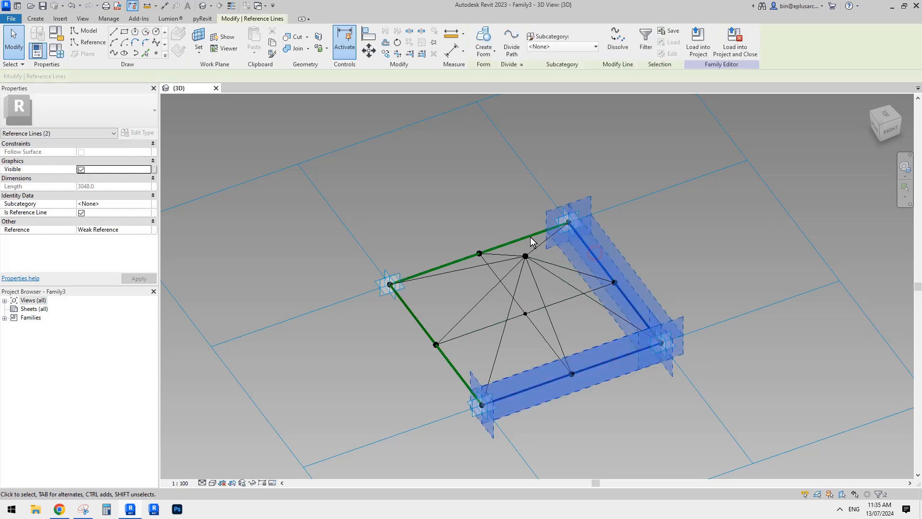
{"action": "left_click", "coordinate": [524, 237], "text": "ctrl"}
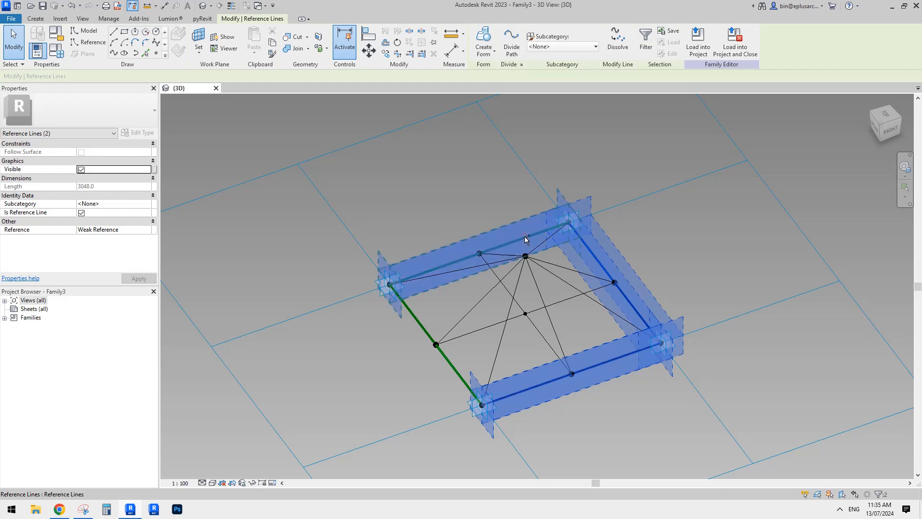
{"action": "left_click", "coordinate": [423, 331], "text": "ctrl"}
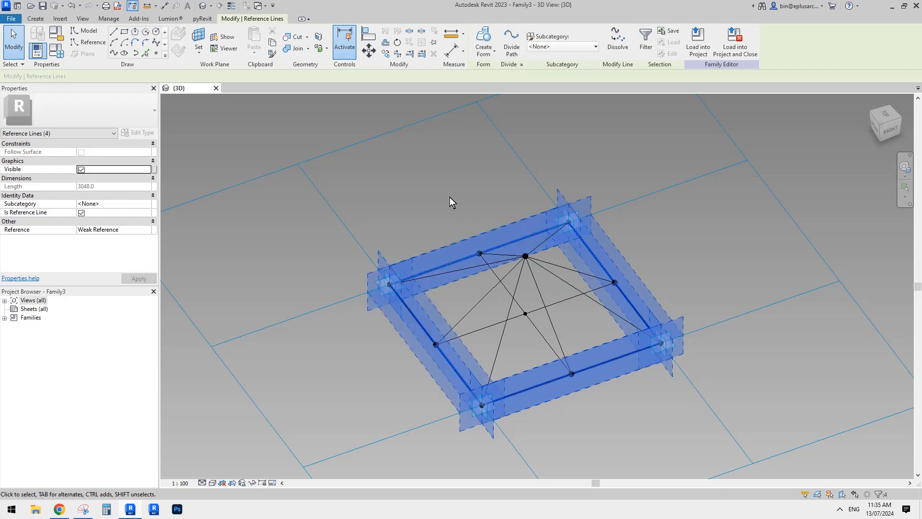
{"action": "left_click", "coordinate": [481, 41]}
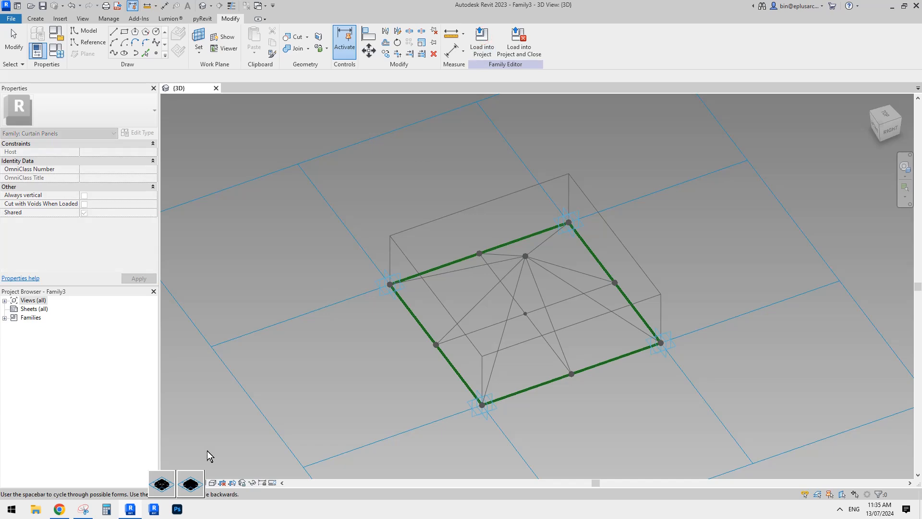
{"action": "left_click", "coordinate": [194, 483]}
Assign the Glass material to the planar surface of the panel
{"action": "scroll", "coordinate": [416, 350], "scroll_direction": "up", "scroll_amount": 3}
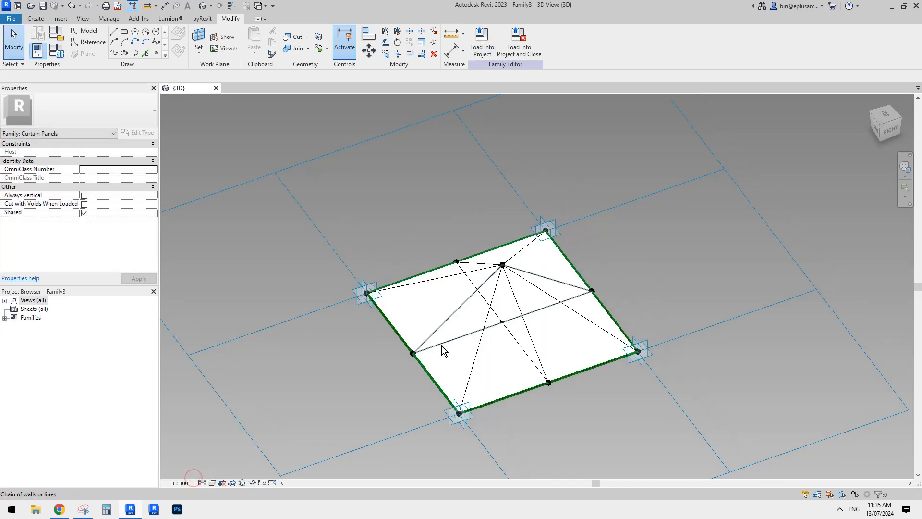
{"action": "left_click", "coordinate": [402, 327]}
{"action": "middle_click_drag", "start_coordinate": [384, 345], "coordinate": [416, 307]}
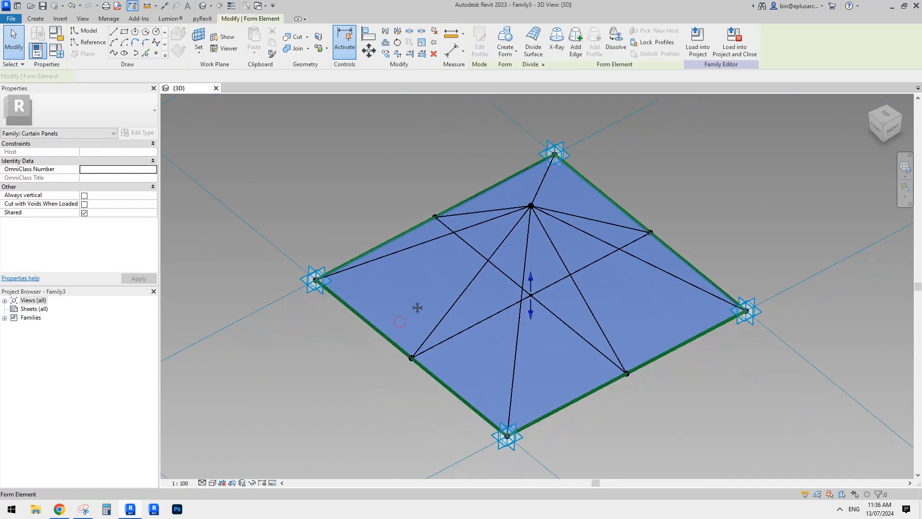
{"action": "left_click", "coordinate": [130, 177]}
{"action": "type", "text": "g"}
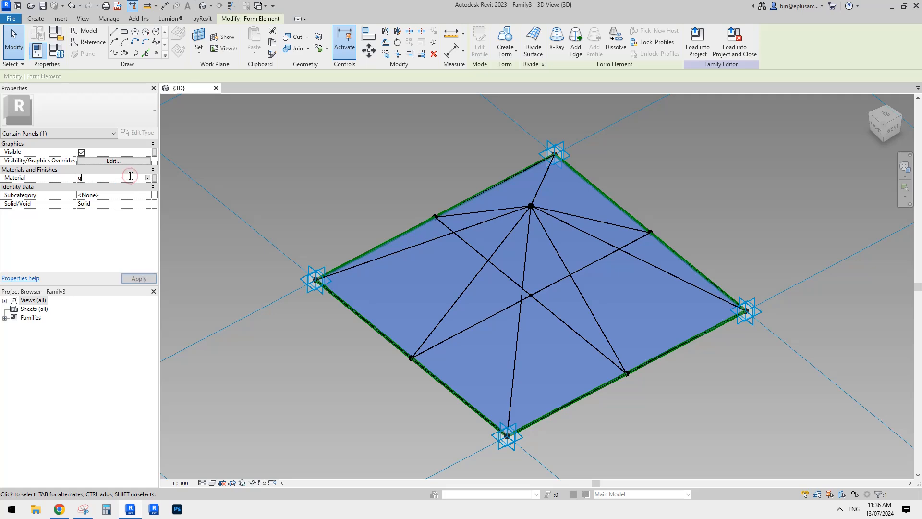
{"action": "type", "text": "lass"}
{"action": "middle_click_drag", "start_coordinate": [481, 203], "coordinate": [449, 201]}
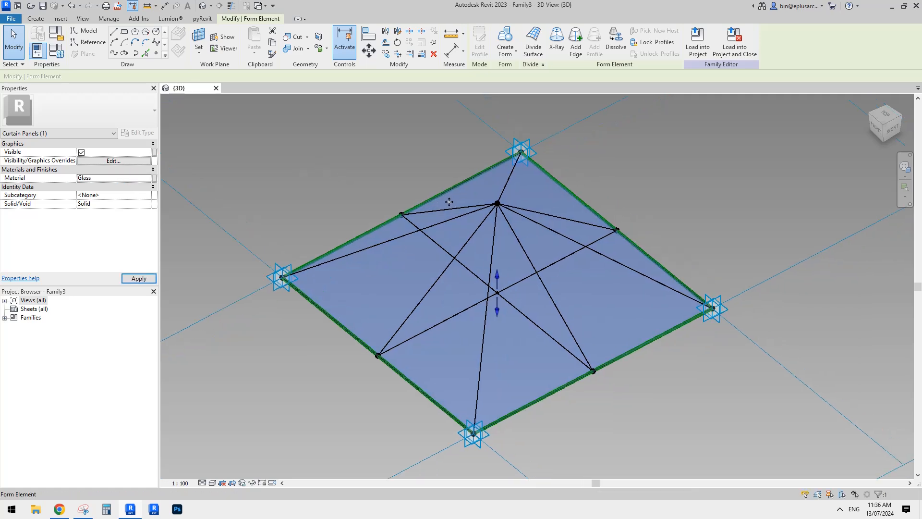
{"action": "left_click", "coordinate": [638, 172]}
{"action": "scroll", "coordinate": [643, 168], "scroll_direction": "down", "scroll_amount": 2}
{"action": "middle_click_drag", "start_coordinate": [651, 161], "coordinate": [587, 208], "text": "shift"}
{"action": "scroll", "coordinate": [511, 185], "scroll_direction": "up", "scroll_amount": 1}
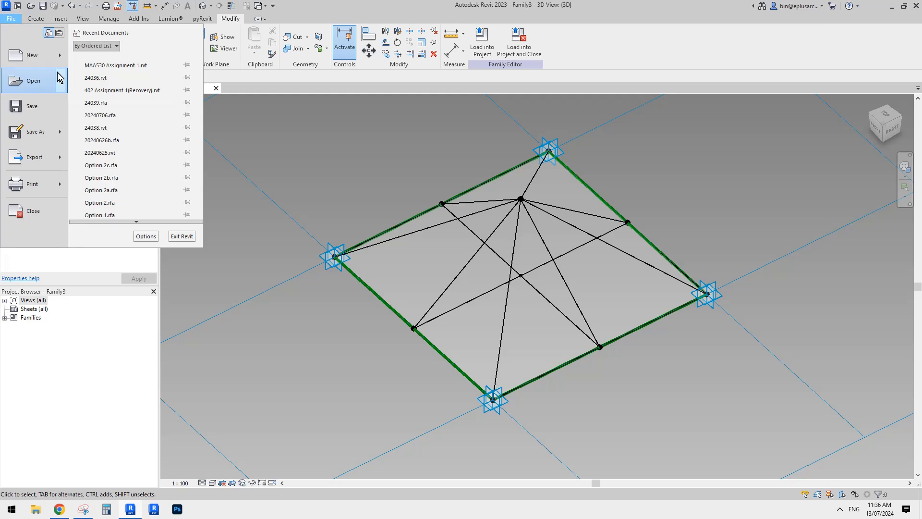
Create a new project from the template offered by default
{"action": "left_click", "coordinate": [57, 56]}
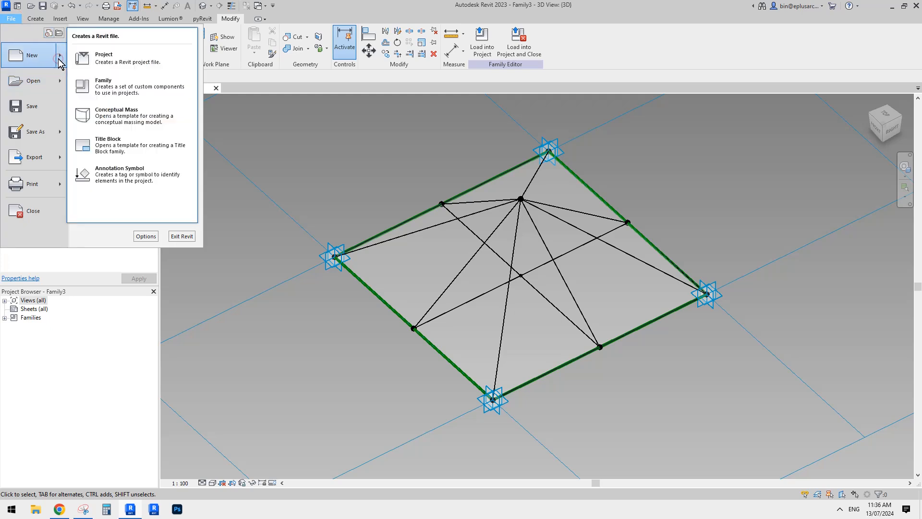
{"action": "left_click", "coordinate": [103, 61]}
{"action": "left_click", "coordinate": [350, 208]}
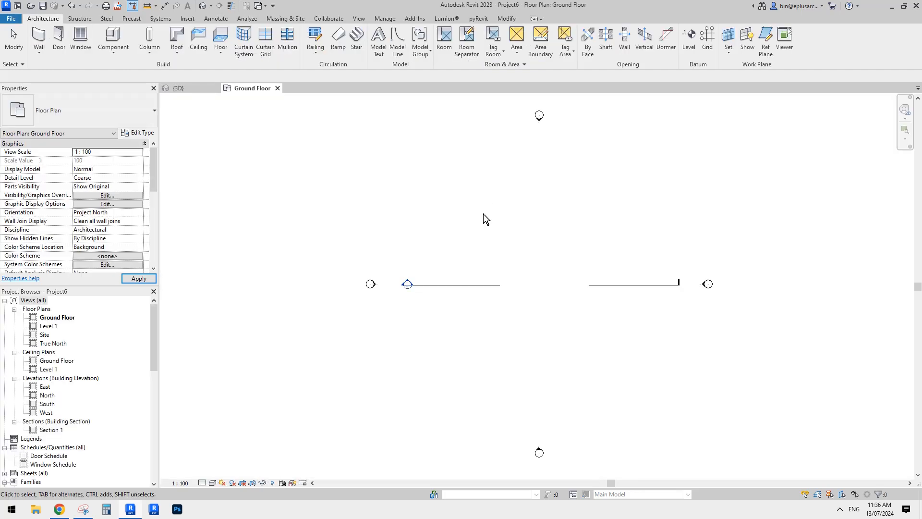
{"action": "middle_click_drag", "start_coordinate": [546, 247], "coordinate": [490, 244]}
{"action": "scroll", "coordinate": [480, 241], "scroll_direction": "up", "scroll_amount": 3}
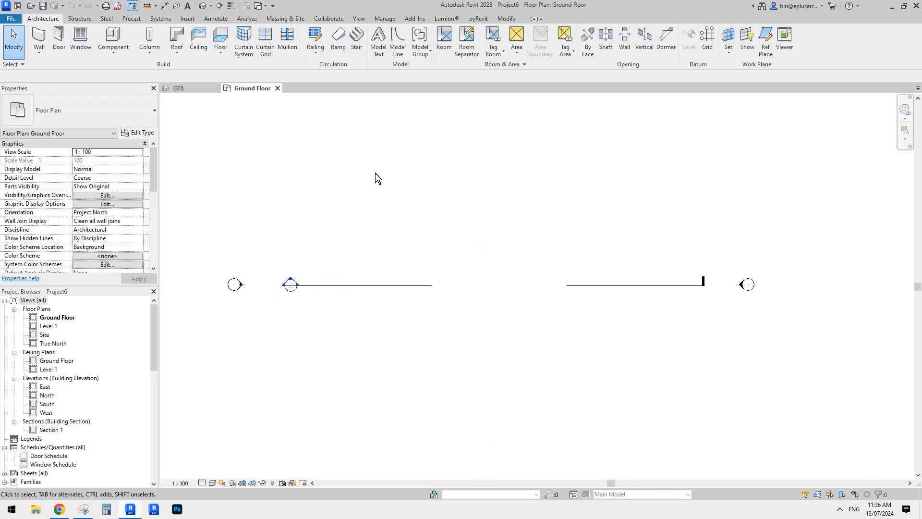
{"action": "middle_click_drag", "start_coordinate": [366, 180], "coordinate": [367, 187]}
{"action": "middle_click_drag", "start_coordinate": [456, 185], "coordinate": [437, 189]}
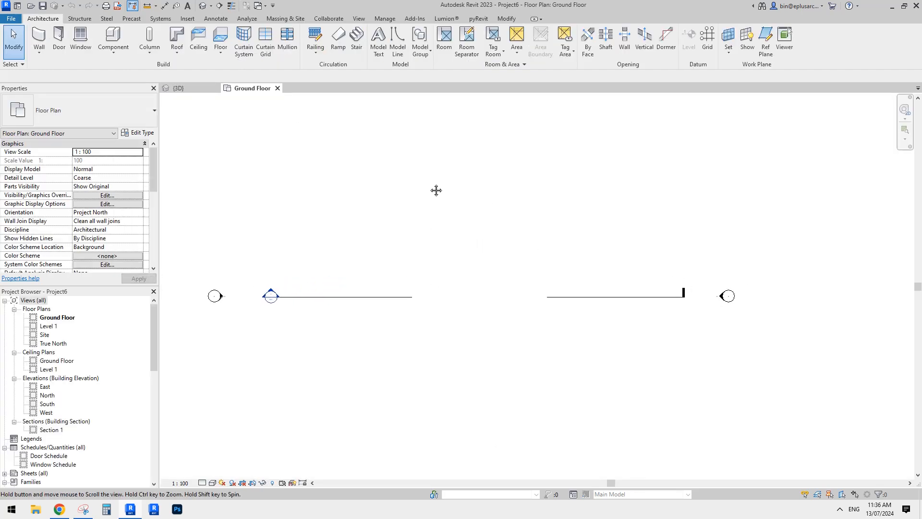
Start an in-place model component in the Mass category, accepting the suggested name
{"action": "left_click", "coordinate": [120, 50]}
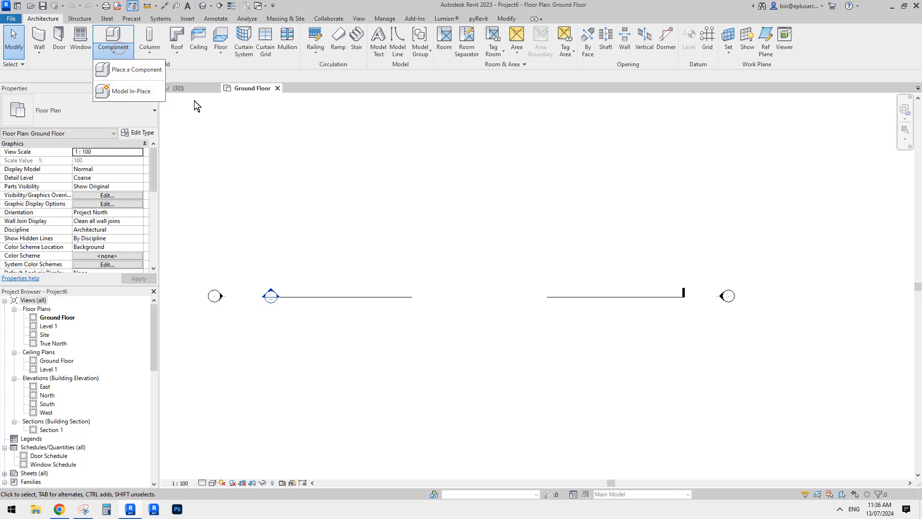
{"action": "left_click", "coordinate": [124, 91]}
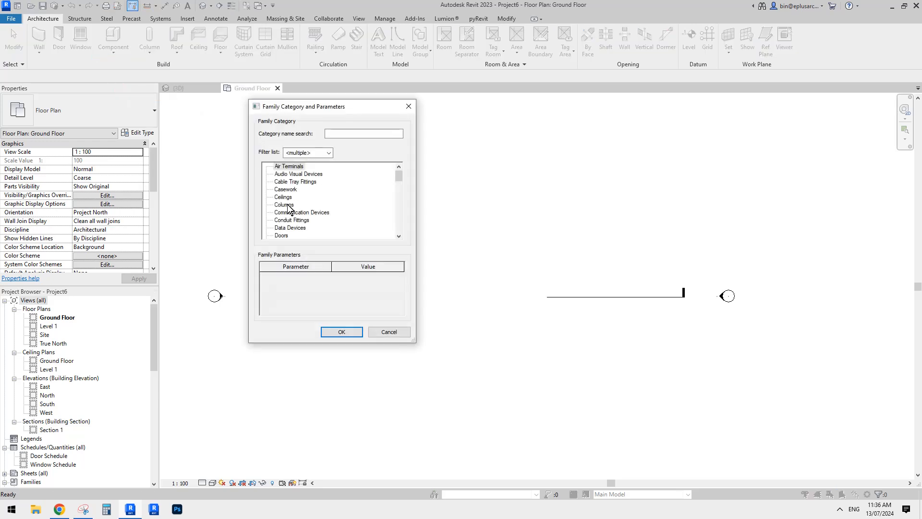
{"action": "key", "text": "m"}
{"action": "left_click", "coordinate": [340, 332]}
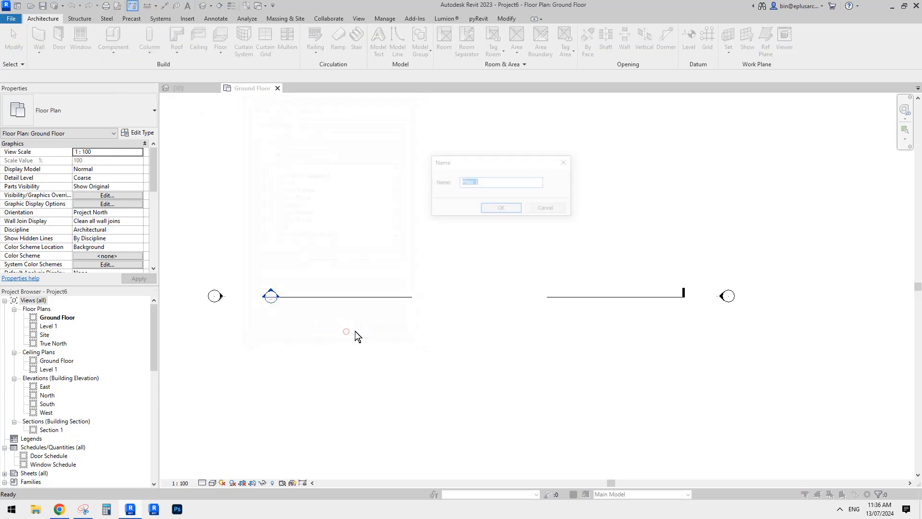
{"action": "left_click", "coordinate": [505, 210]}
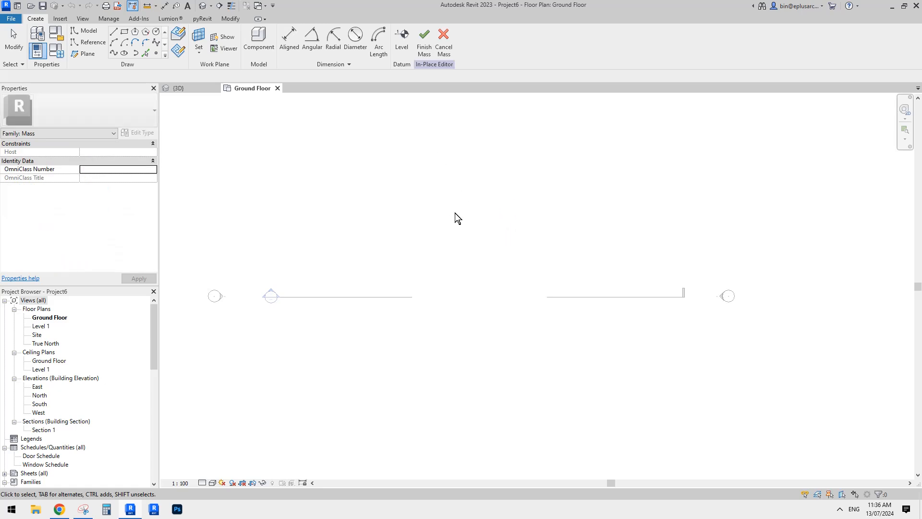
Sketch a start-end-radius reference arc on the Ground Floor, bulging east, with a radius of about 6730 mm and a span of about 81 degrees
{"action": "left_click", "coordinate": [87, 42]}
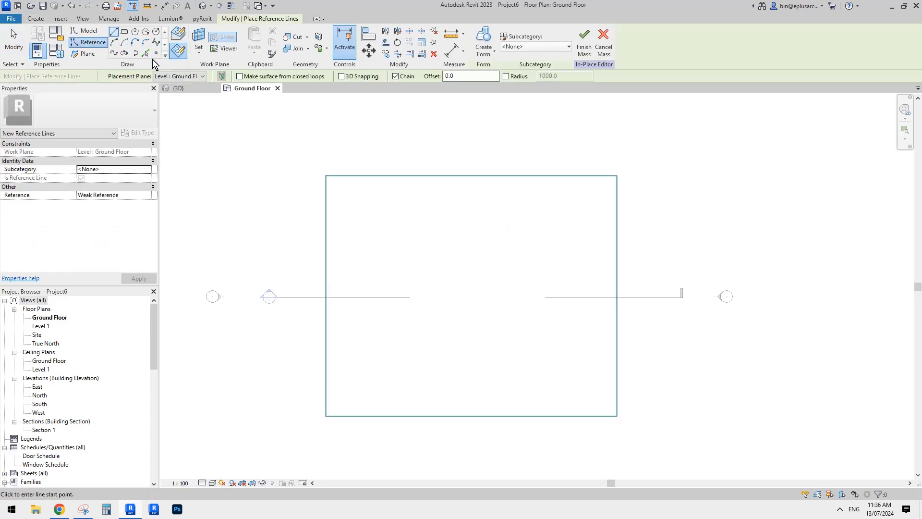
{"action": "left_click", "coordinate": [114, 42]}
{"action": "left_click", "coordinate": [468, 228]}
{"action": "left_click", "coordinate": [468, 336]}
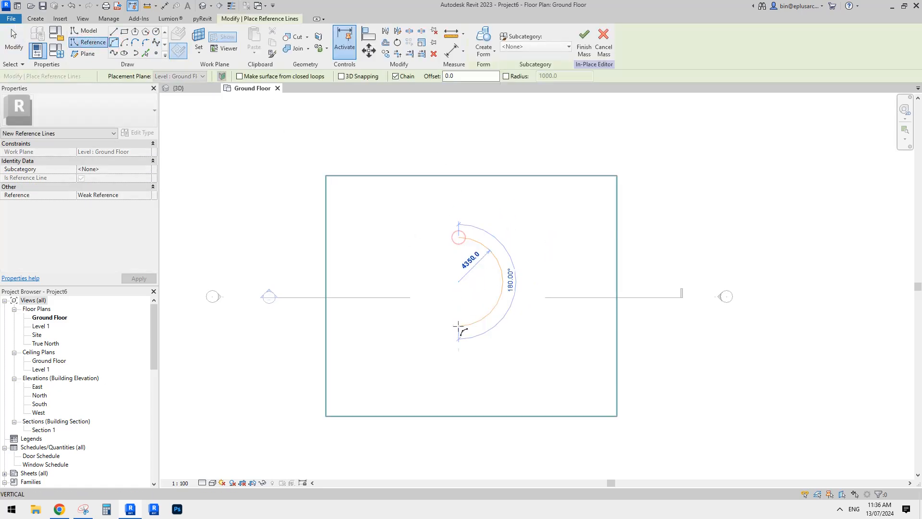
{"action": "left_click", "coordinate": [478, 278]}
{"action": "scroll", "coordinate": [490, 235], "scroll_direction": "up", "scroll_amount": 3}
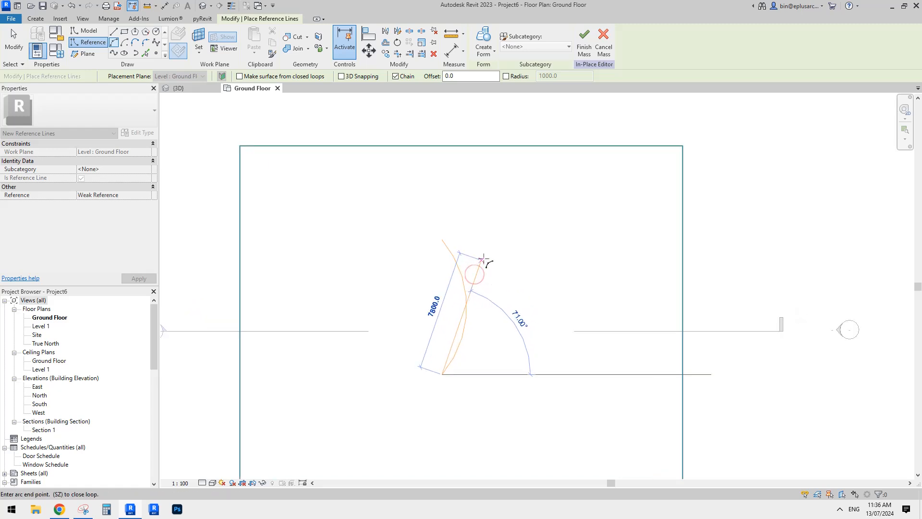
Offset a concentric copy of the reference arc outward by about 8100 mm, using the graphical offset with copy
{"action": "key", "text": "o"}
{"action": "key", "text": "f"}
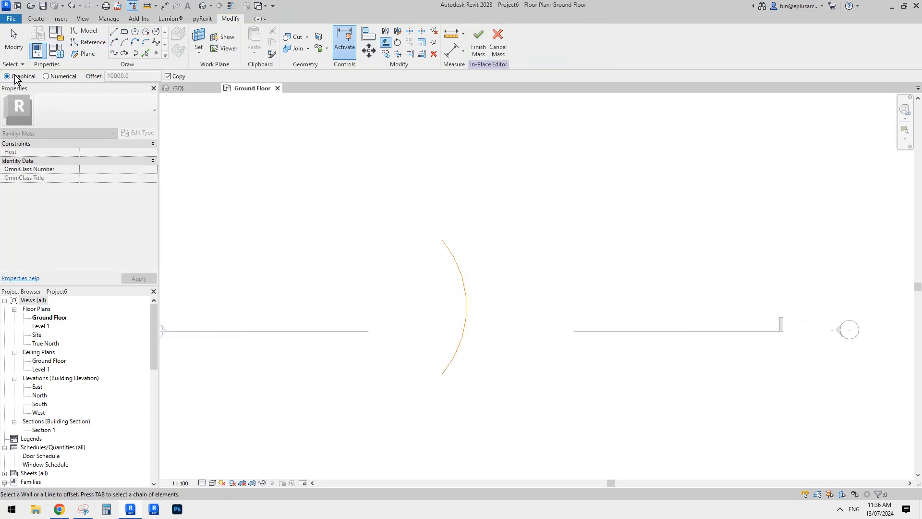
{"action": "left_click", "coordinate": [459, 270]}
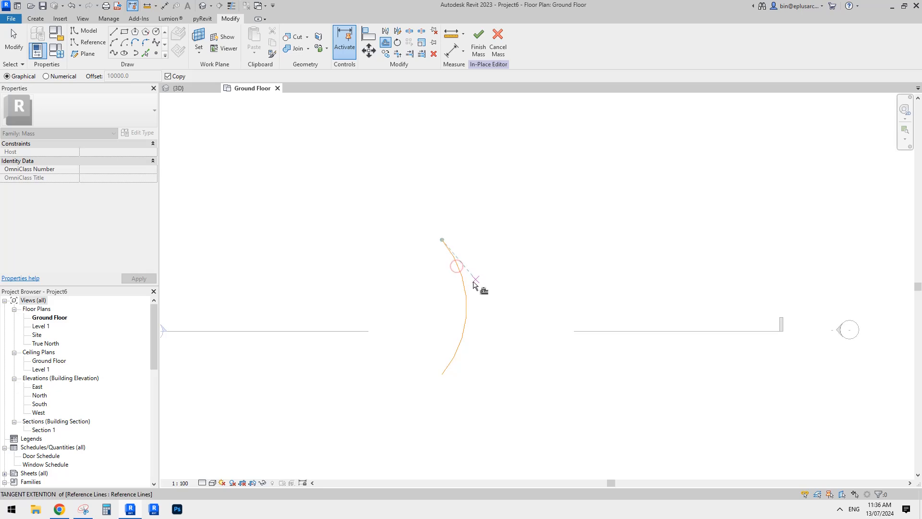
{"action": "left_click", "coordinate": [463, 279]}
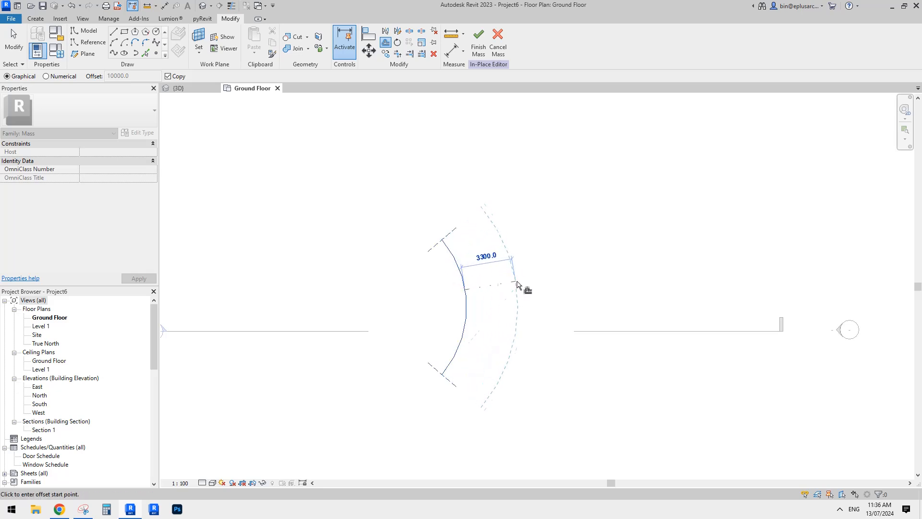
{"action": "left_click", "coordinate": [590, 279]}
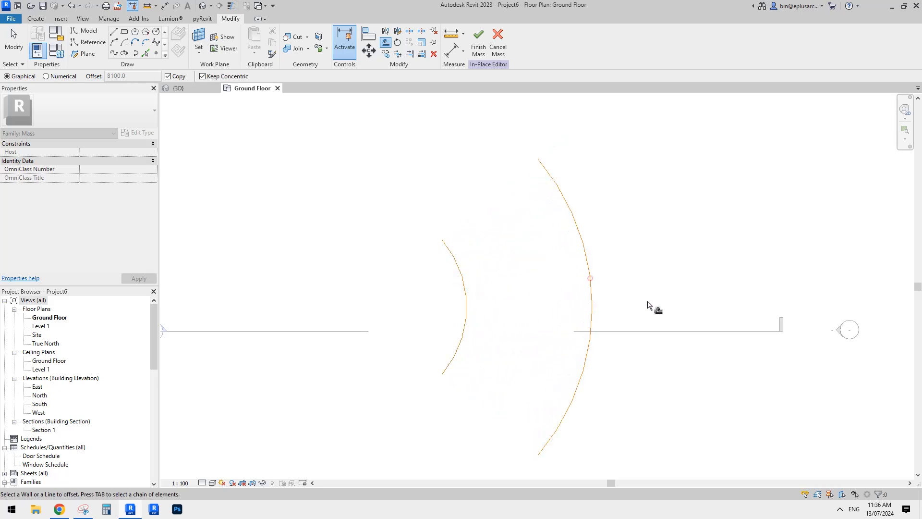
{"action": "key", "text": "Escape"}
{"action": "scroll", "coordinate": [503, 239], "scroll_direction": "down", "scroll_amount": 1}
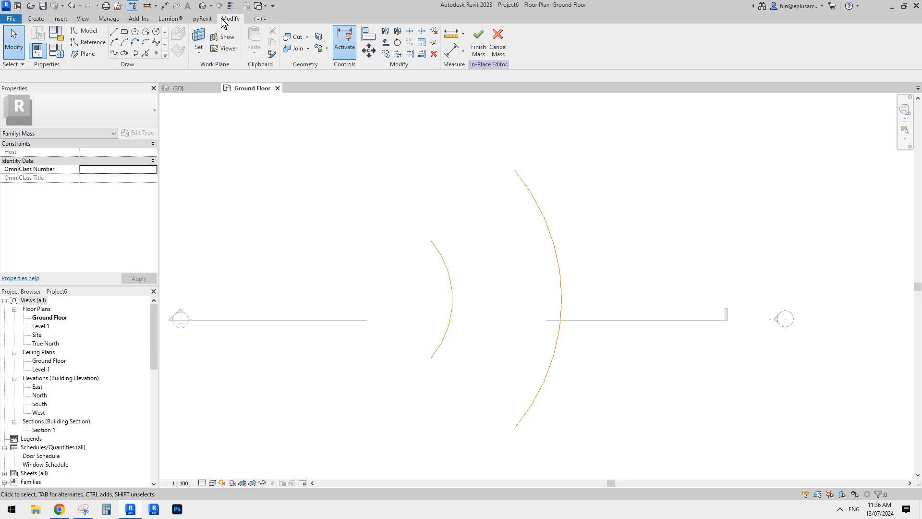
Open the 3D view, select both reference arcs and examine them from several angles
{"action": "left_click", "coordinate": [203, 7]}
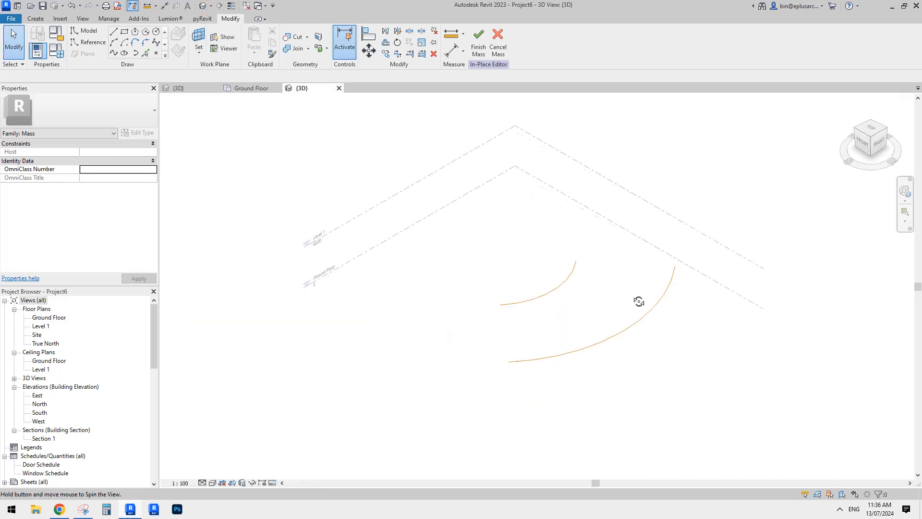
{"action": "middle_click_drag", "start_coordinate": [638, 300], "coordinate": [591, 275], "text": "shift"}
{"action": "scroll", "coordinate": [591, 280], "scroll_direction": "up", "scroll_amount": 2}
{"action": "left_click", "coordinate": [523, 309]}
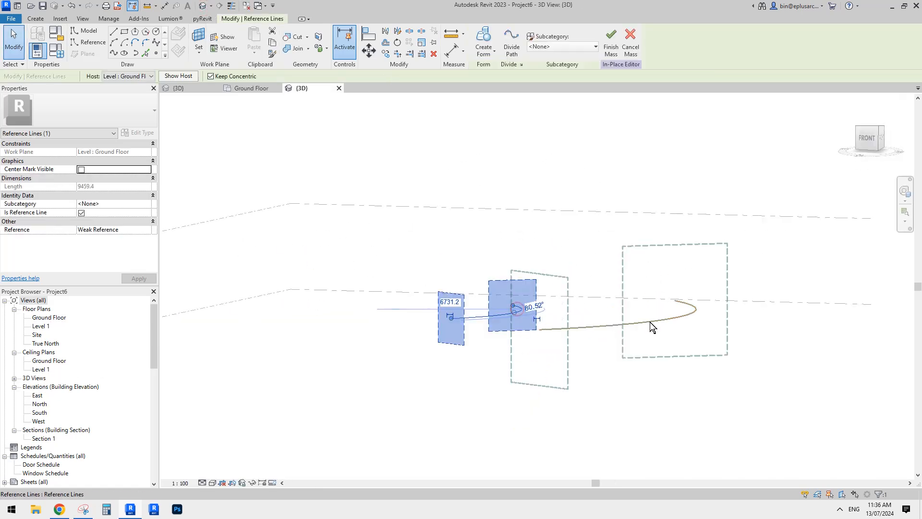
{"action": "left_click", "coordinate": [505, 315], "text": "ctrl"}
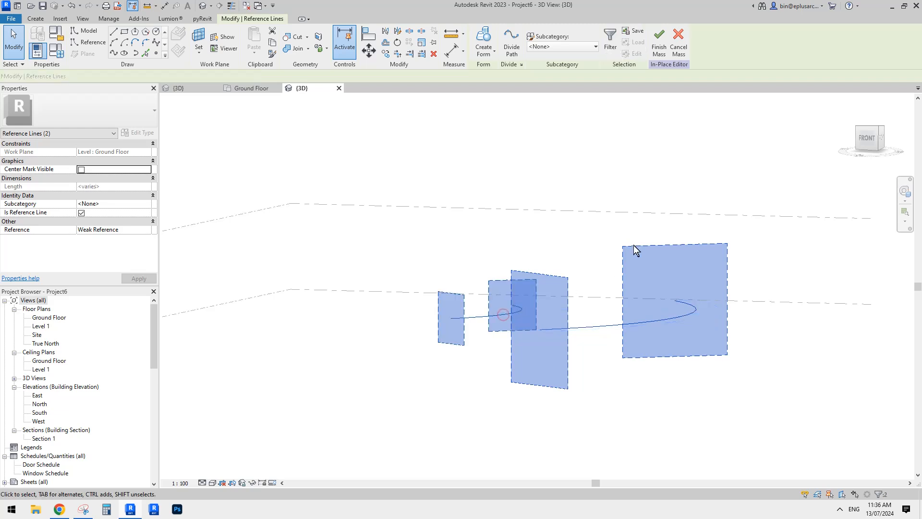
{"action": "middle_click_drag", "start_coordinate": [634, 249], "coordinate": [588, 275], "text": "shift"}
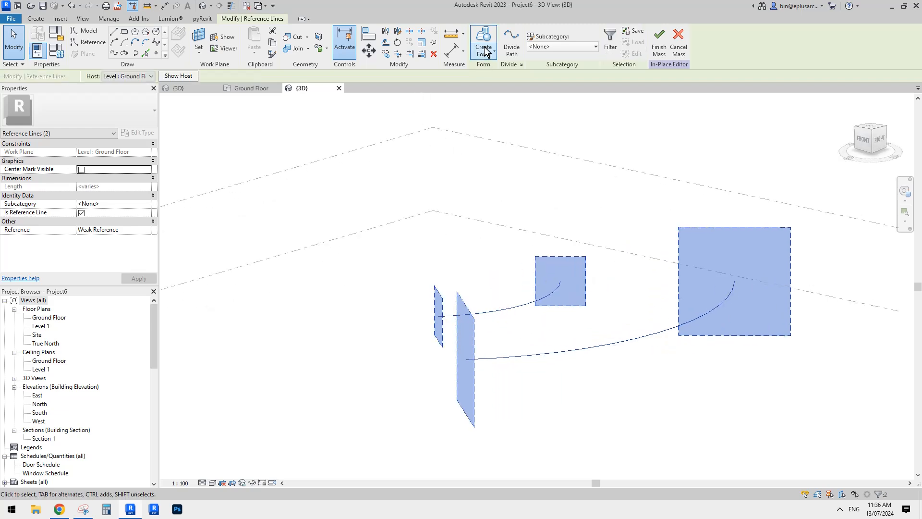
{"action": "middle_click_drag", "start_coordinate": [576, 230], "coordinate": [604, 255], "text": "shift"}
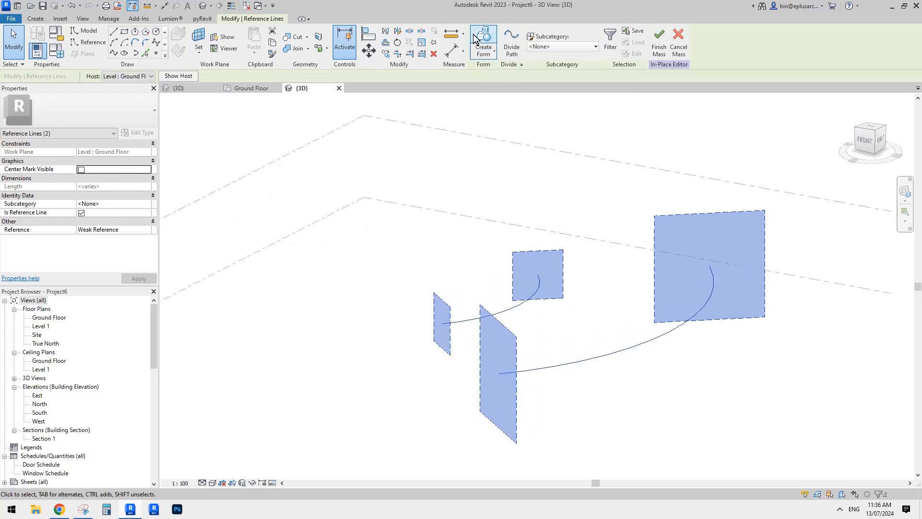
{"action": "middle_click_drag", "start_coordinate": [557, 120], "coordinate": [604, 151], "text": "shift"}
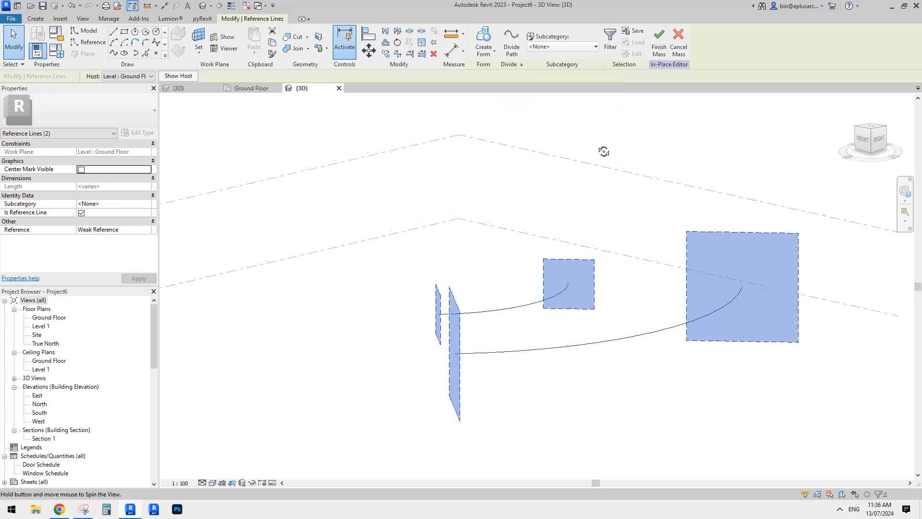
{"action": "left_click", "coordinate": [648, 192]}
Select the larger reference arc and orient the 3D view to the right side
{"action": "left_click", "coordinate": [696, 320]}
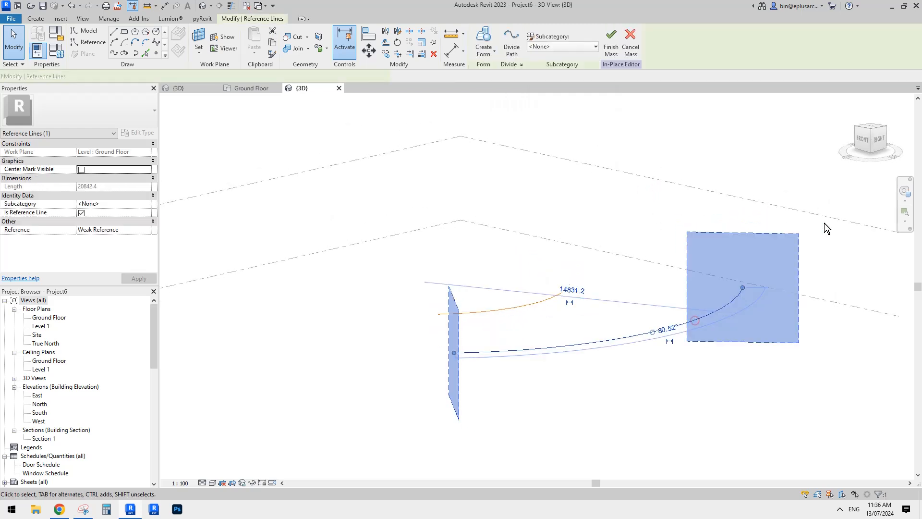
{"action": "left_click", "coordinate": [879, 143]}
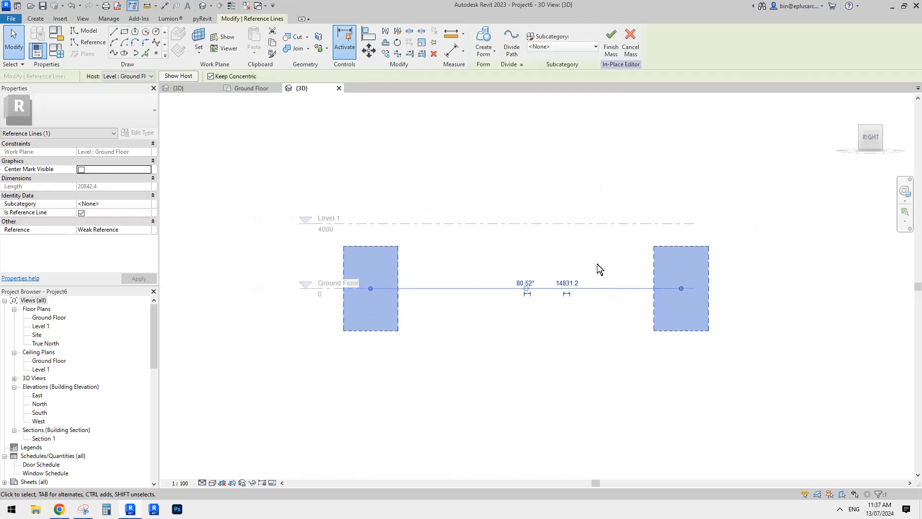
{"action": "scroll", "coordinate": [489, 285], "scroll_direction": "up", "scroll_amount": 2}
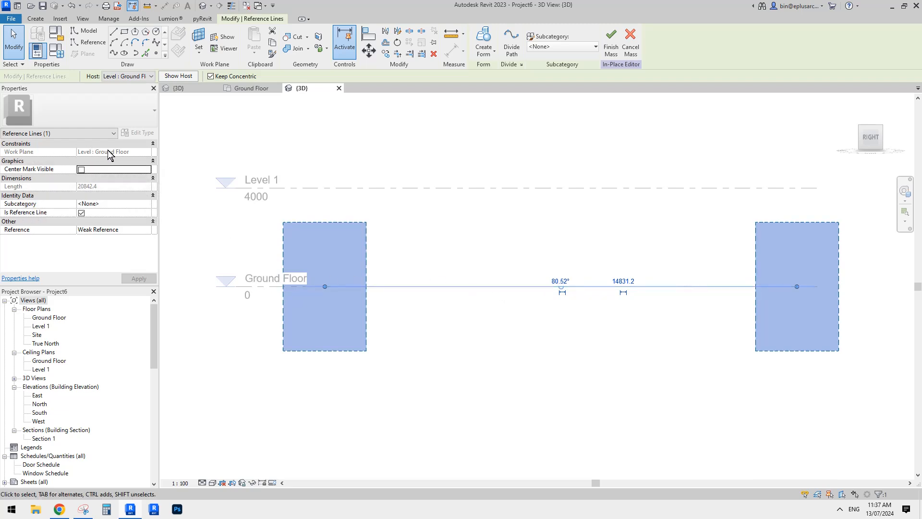
{"action": "key", "text": "m"}
{"action": "key", "text": "v"}
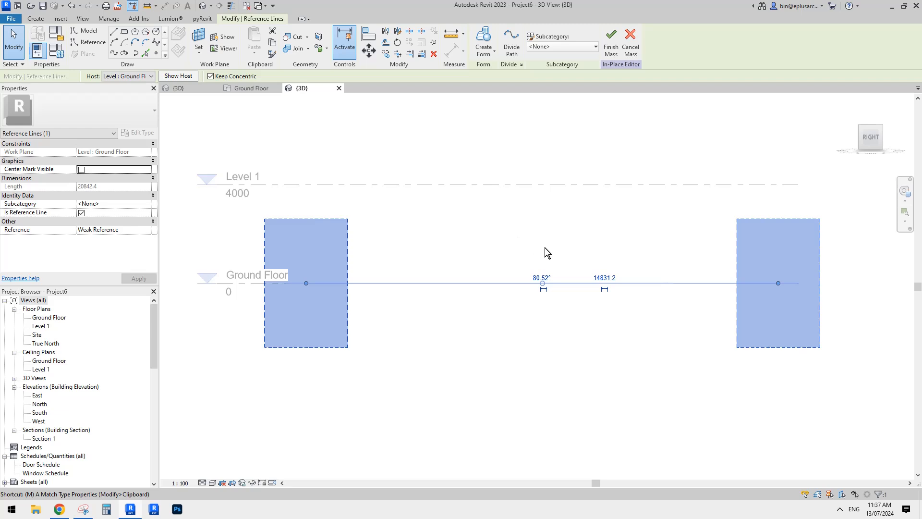
{"action": "left_click", "coordinate": [594, 259]}
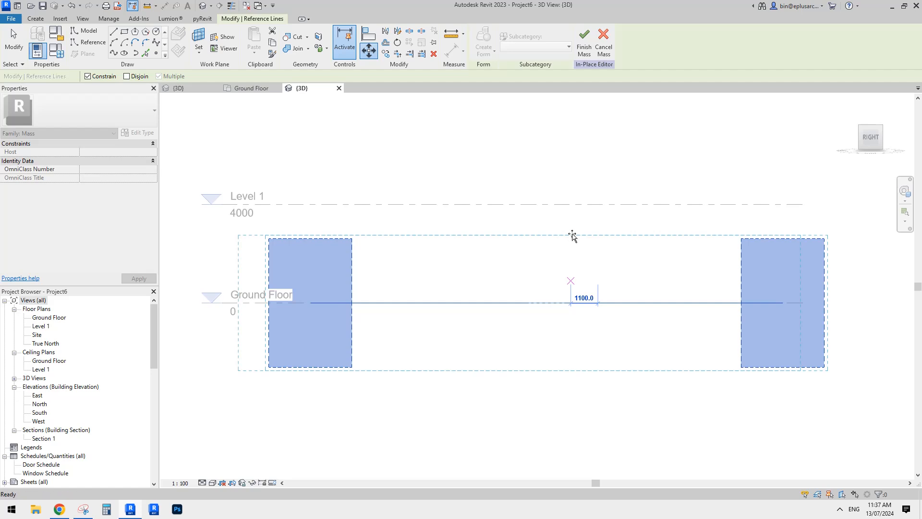
{"action": "key", "text": "Escape"}
Copy the larger reference arc straight up by about 1000 mm, with the Constrain option off
{"action": "key", "text": "c"}
{"action": "key", "text": "o"}
{"action": "left_click", "coordinate": [607, 302]}
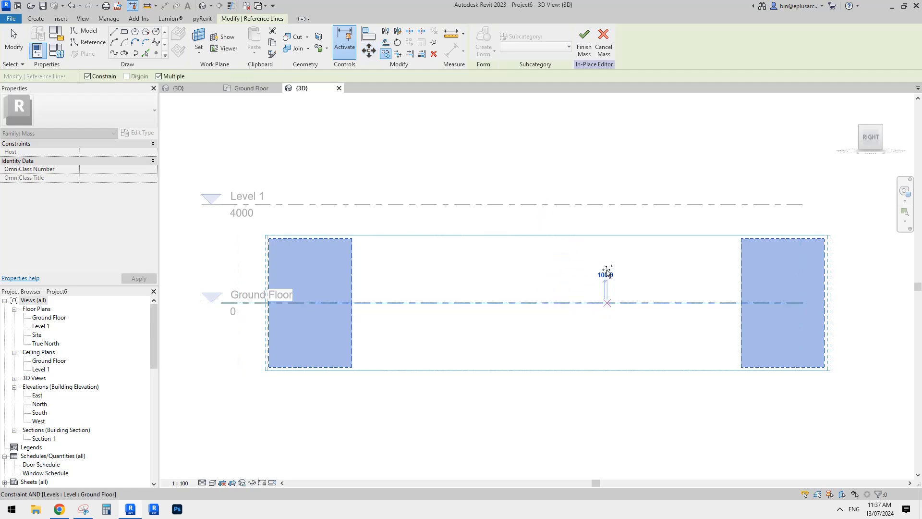
{"action": "key", "text": "shift"}
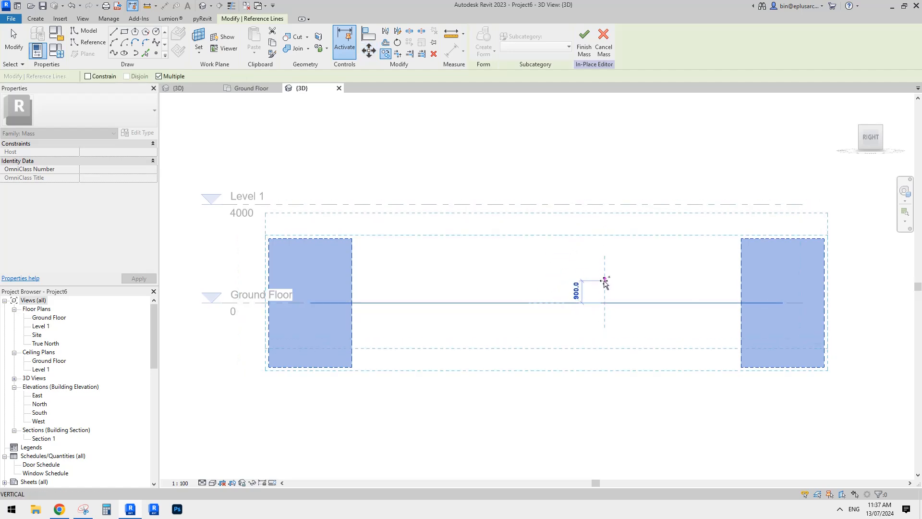
{"action": "left_click", "coordinate": [604, 279]}
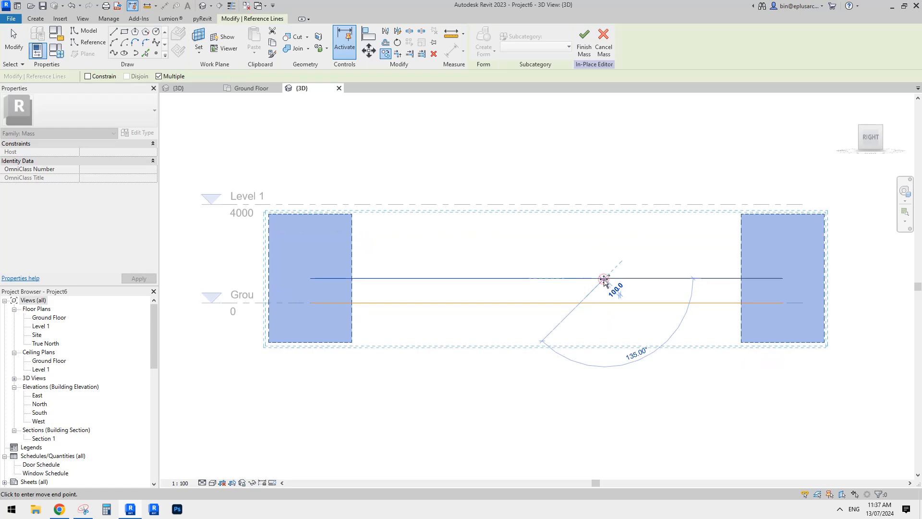
{"action": "middle_click_drag", "start_coordinate": [504, 280], "coordinate": [536, 334], "text": "shift"}
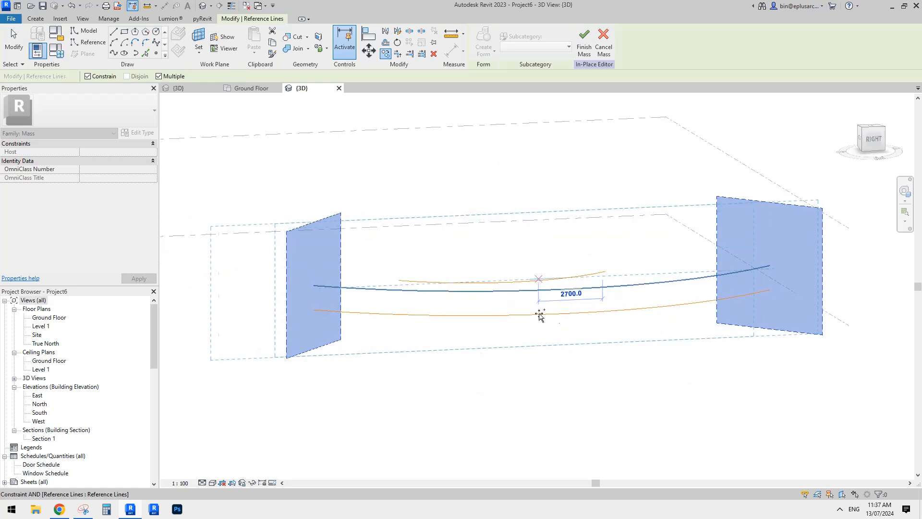
{"action": "key", "text": "Escape"}
Examine the work plane and host of the raised arc copy and of the original larger arc on the Ground Floor
{"action": "key", "text": "Escape"}
{"action": "left_click", "coordinate": [629, 286]}
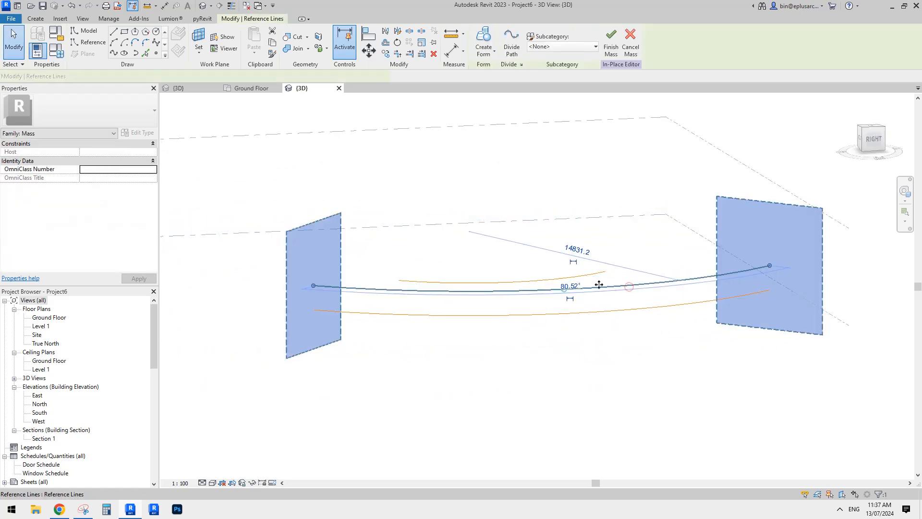
{"action": "key", "text": "Escape"}
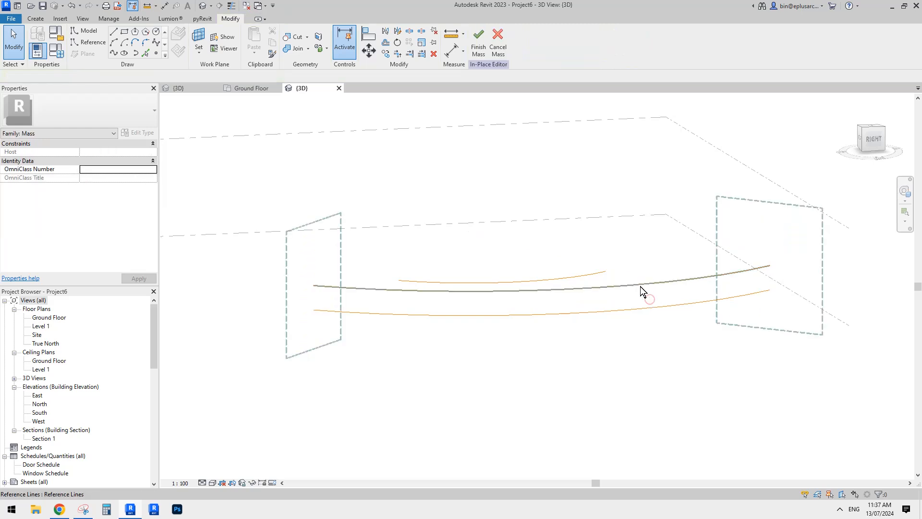
{"action": "left_click", "coordinate": [641, 286]}
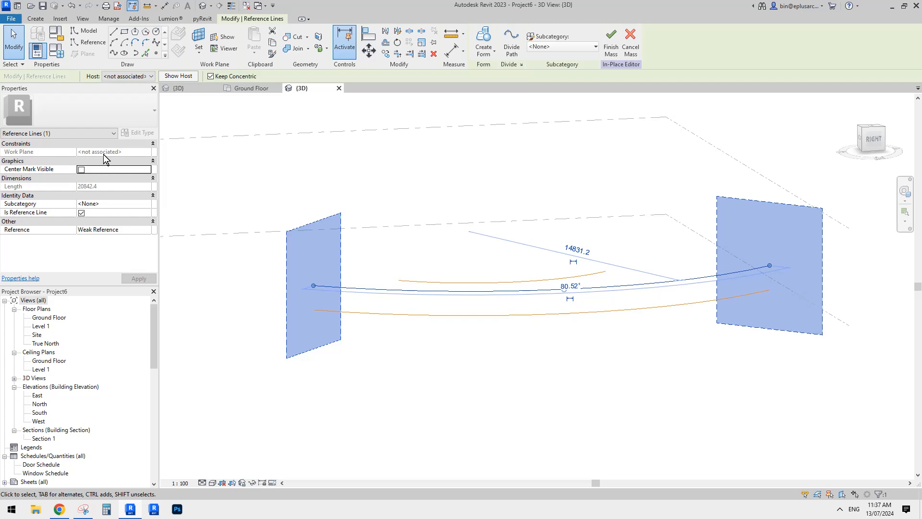
{"action": "middle_click_drag", "start_coordinate": [577, 267], "coordinate": [584, 279], "text": "shift"}
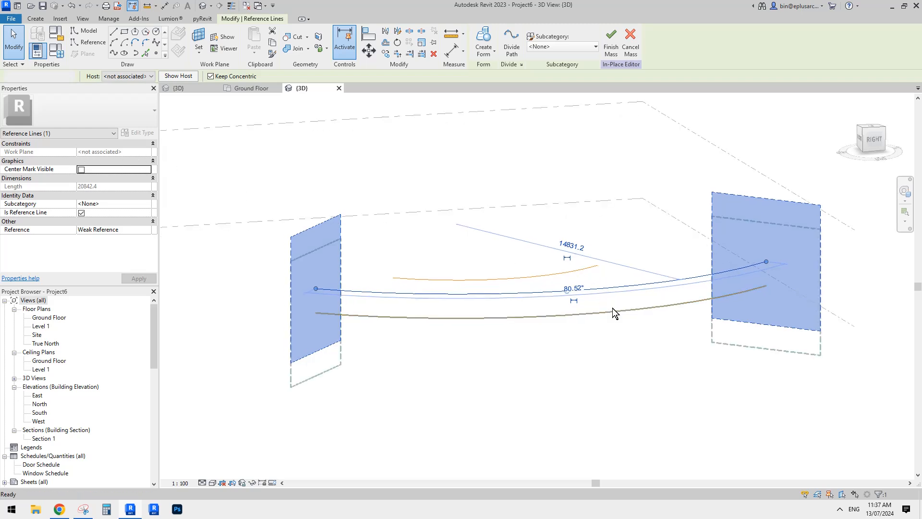
{"action": "left_click", "coordinate": [603, 302]}
{"action": "left_click", "coordinate": [618, 312]}
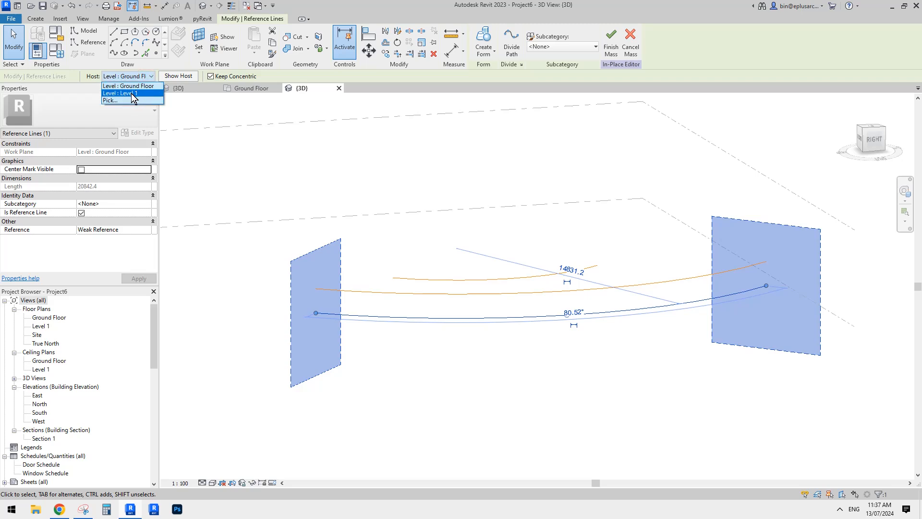
{"action": "left_click", "coordinate": [483, 190]}
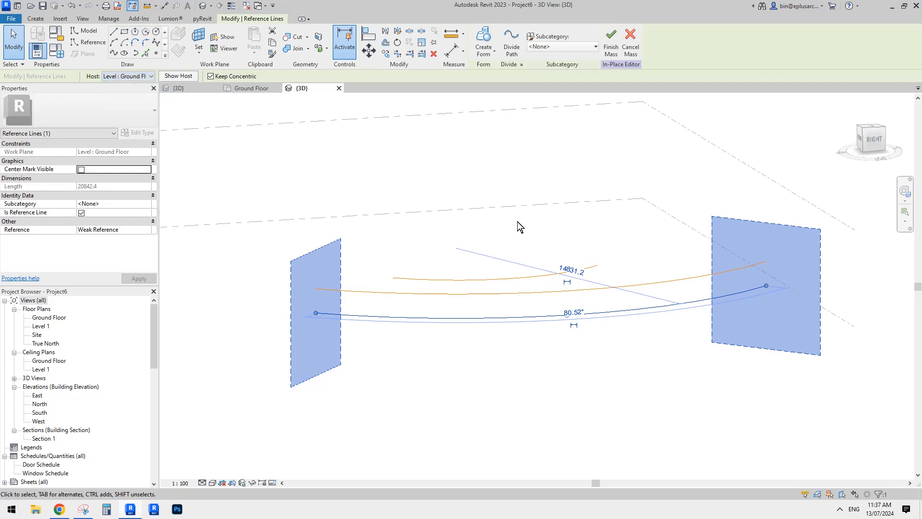
{"action": "middle_click_drag", "start_coordinate": [554, 277], "coordinate": [572, 285], "text": "shift"}
{"action": "left_click", "coordinate": [657, 335]}
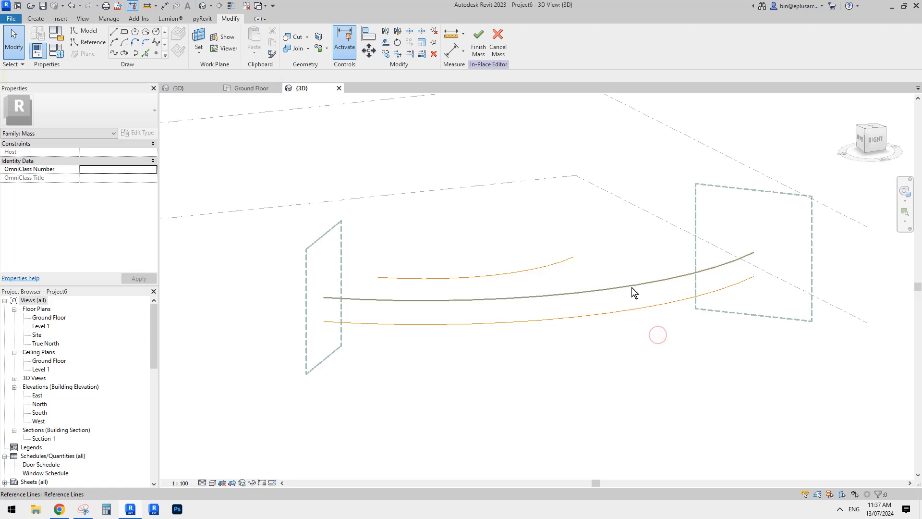
{"action": "middle_click_drag", "start_coordinate": [632, 292], "coordinate": [650, 263], "text": "shift"}
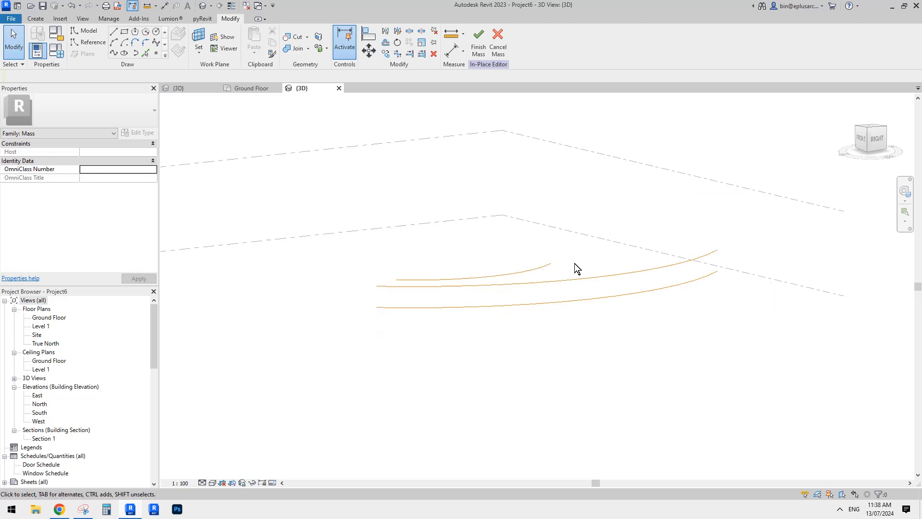
{"action": "middle_click_drag", "start_coordinate": [632, 278], "coordinate": [646, 293], "text": "shift"}
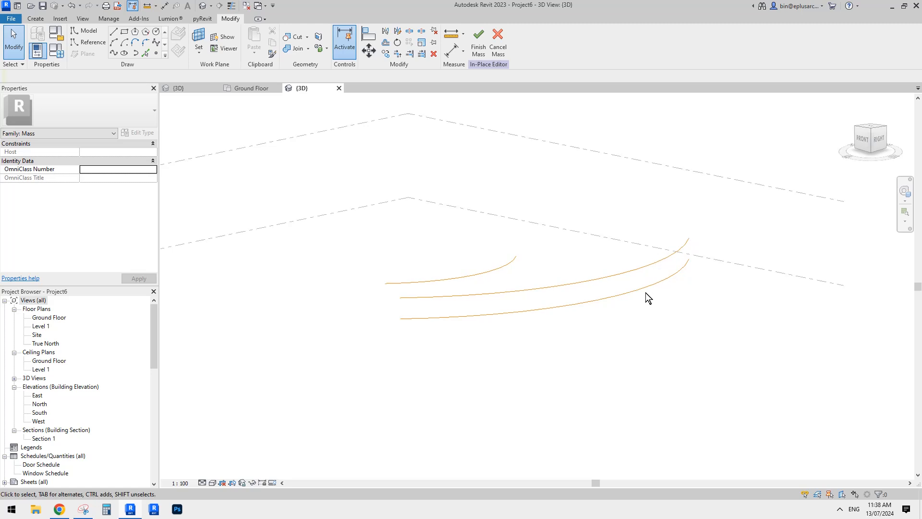
Delete the original larger reference arc hosted on the Ground Floor
{"action": "left_click", "coordinate": [642, 289]}
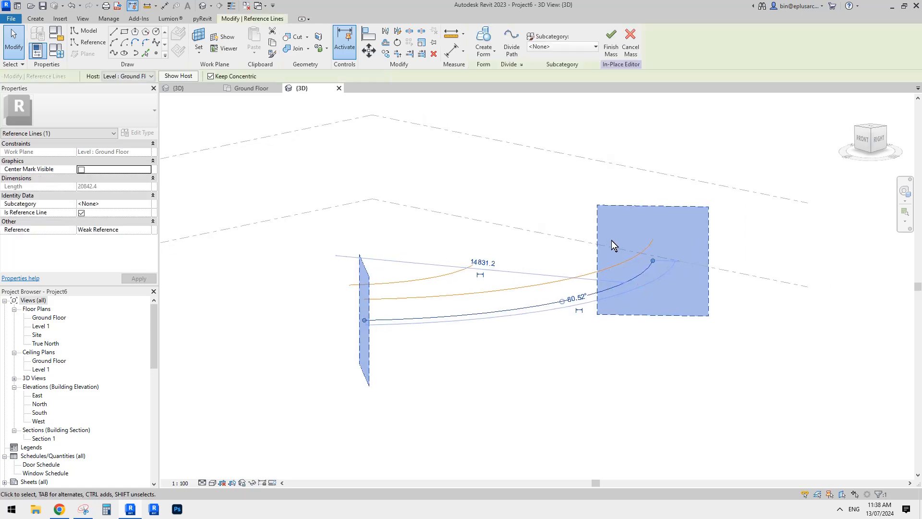
{"action": "key", "text": "Delete"}
{"action": "middle_click_drag", "start_coordinate": [629, 230], "coordinate": [628, 231]}
Create a surface form between the raised larger arc and the smaller inner arc
{"action": "left_click", "coordinate": [602, 269]}
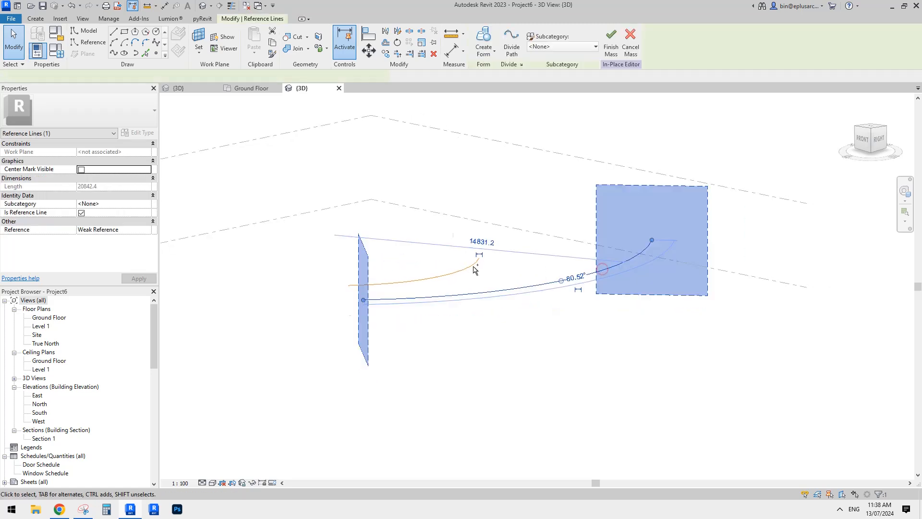
{"action": "left_click", "coordinate": [472, 269], "text": "ctrl"}
{"action": "left_click", "coordinate": [484, 47]}
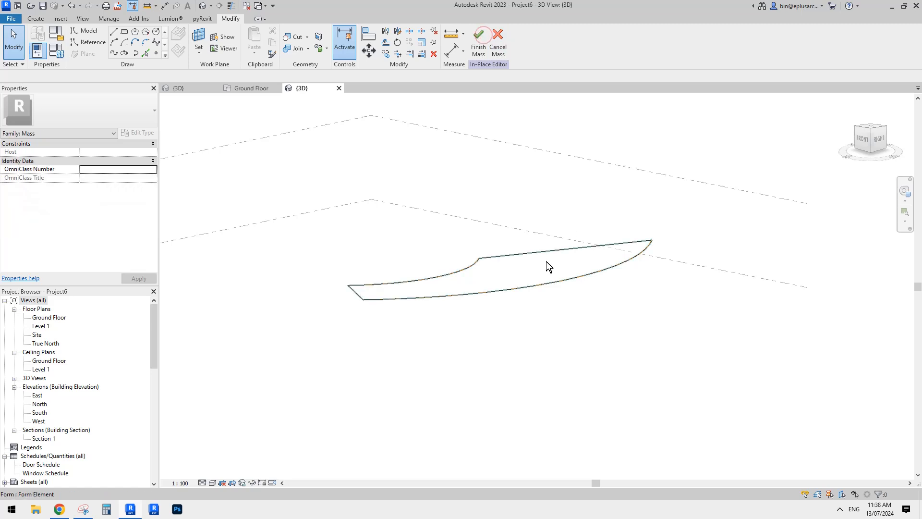
Divide the new curved surface with the default grid of 10 U by 10 V divisions
{"action": "left_click", "coordinate": [598, 276]}
{"action": "middle_click_drag", "start_coordinate": [588, 197], "coordinate": [650, 223], "text": "shift"}
{"action": "scroll", "coordinate": [649, 205], "scroll_direction": "up", "scroll_amount": 1}
{"action": "left_click", "coordinate": [530, 47]}
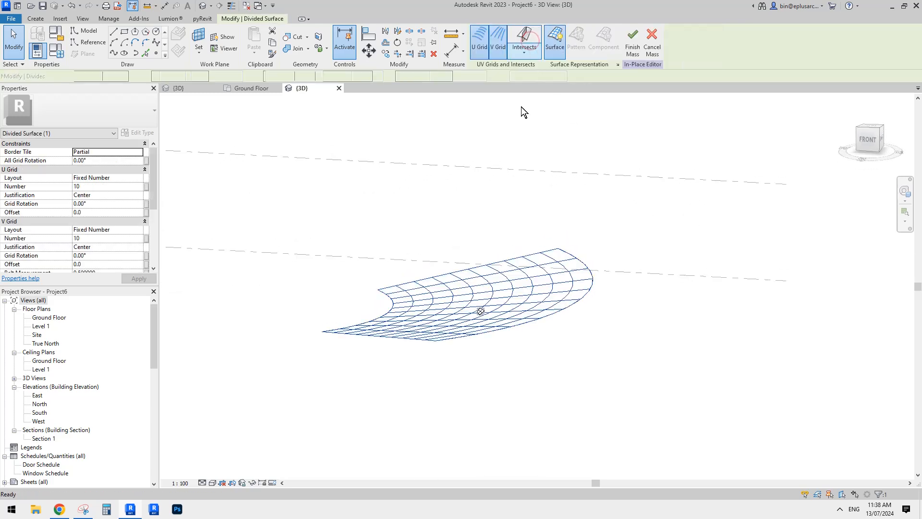
{"action": "middle_click_drag", "start_coordinate": [551, 243], "coordinate": [444, 259], "text": "shift"}
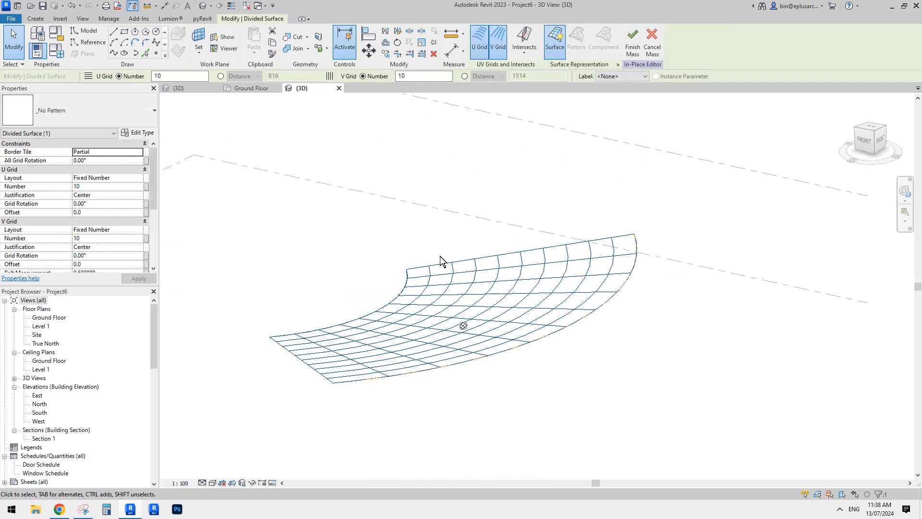
Check the pattern types offered for the divided surface and load the truss curtain panel family into the mass project
{"action": "left_click", "coordinate": [103, 109]}
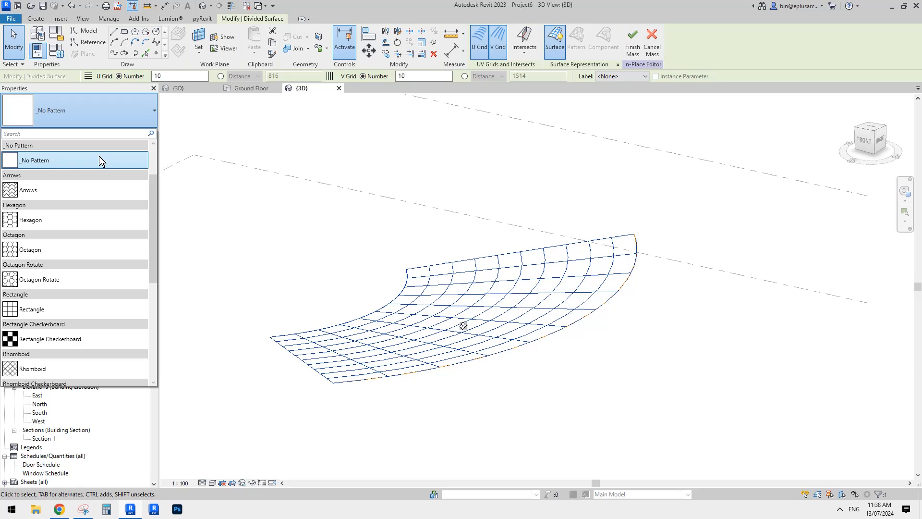
{"action": "left_click", "coordinate": [100, 200]}
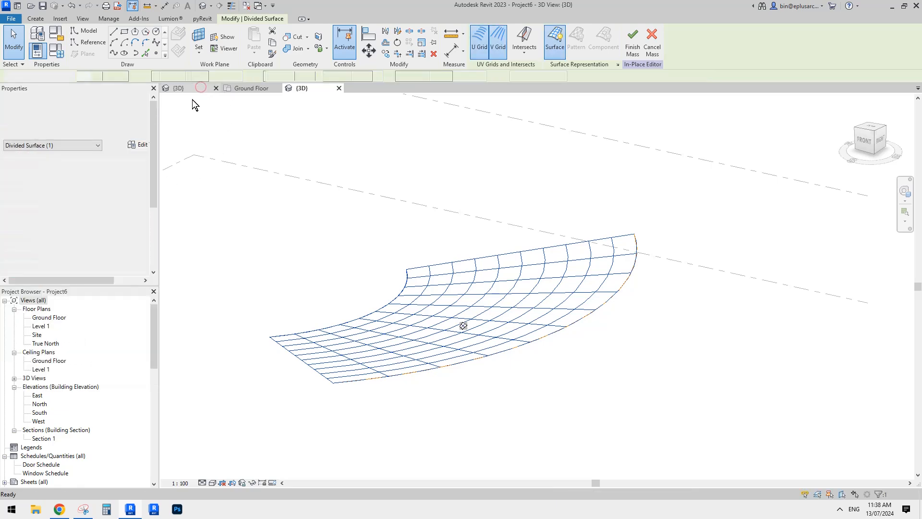
{"action": "left_click", "coordinate": [201, 88]}
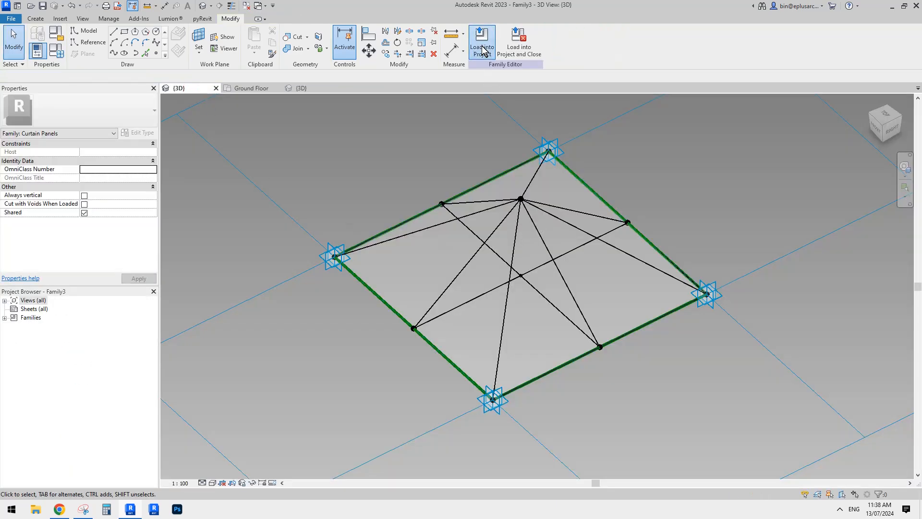
{"action": "left_click", "coordinate": [482, 51]}
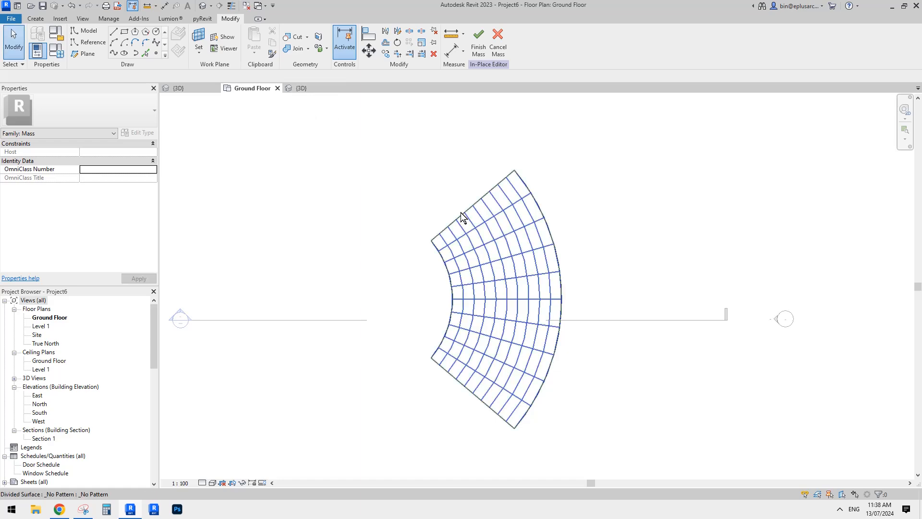
In the 3D view, apply the Family3 rectangle panel pattern to the curved divided surface
{"action": "left_click", "coordinate": [531, 260]}
{"action": "left_click", "coordinate": [204, 6]}
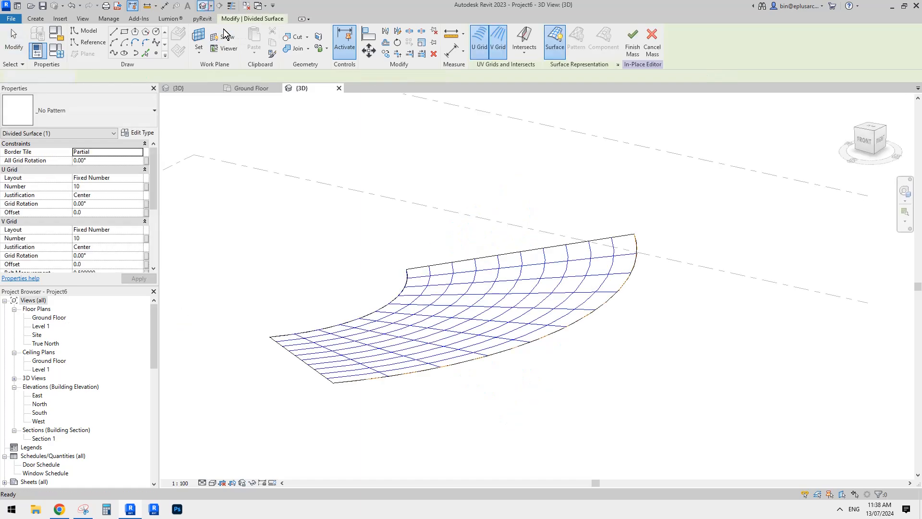
{"action": "left_click", "coordinate": [536, 270]}
{"action": "scroll", "coordinate": [536, 271], "scroll_direction": "up", "scroll_amount": 3}
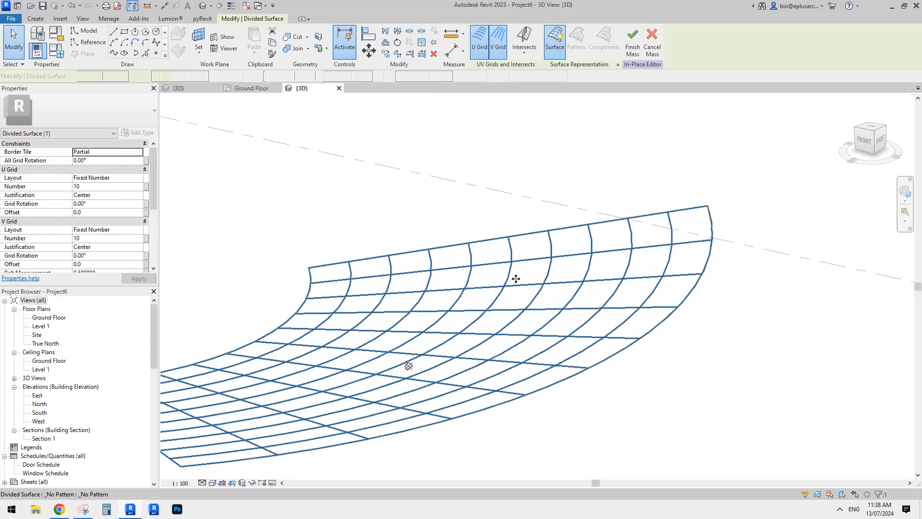
{"action": "middle_click_drag", "start_coordinate": [467, 284], "coordinate": [603, 233]}
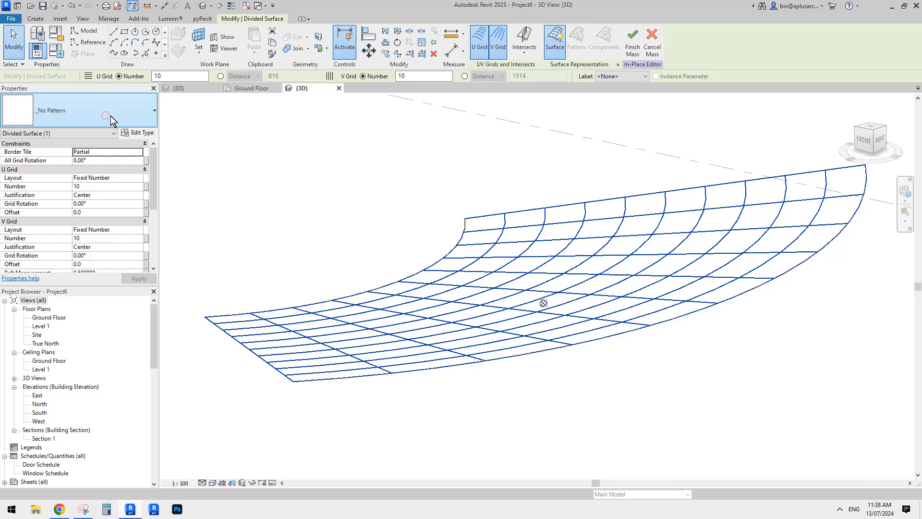
{"action": "left_click", "coordinate": [139, 111]}
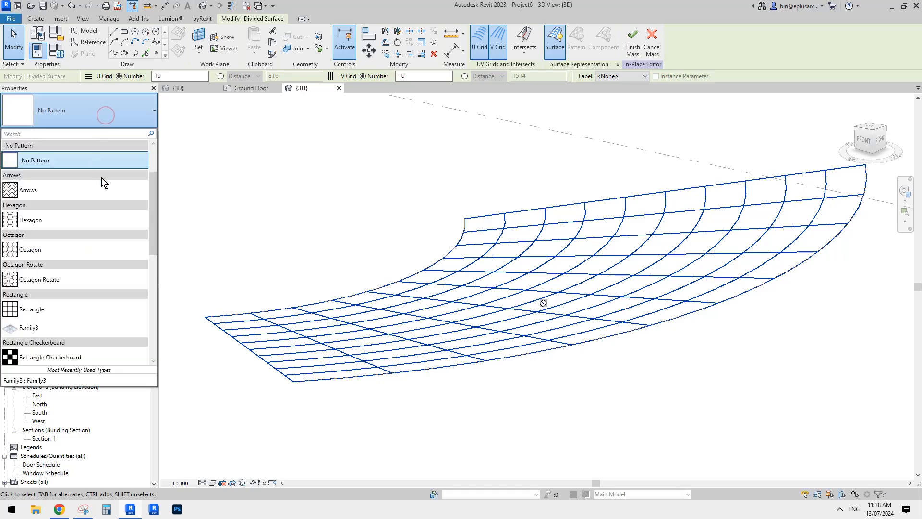
{"action": "left_click", "coordinate": [30, 327]}
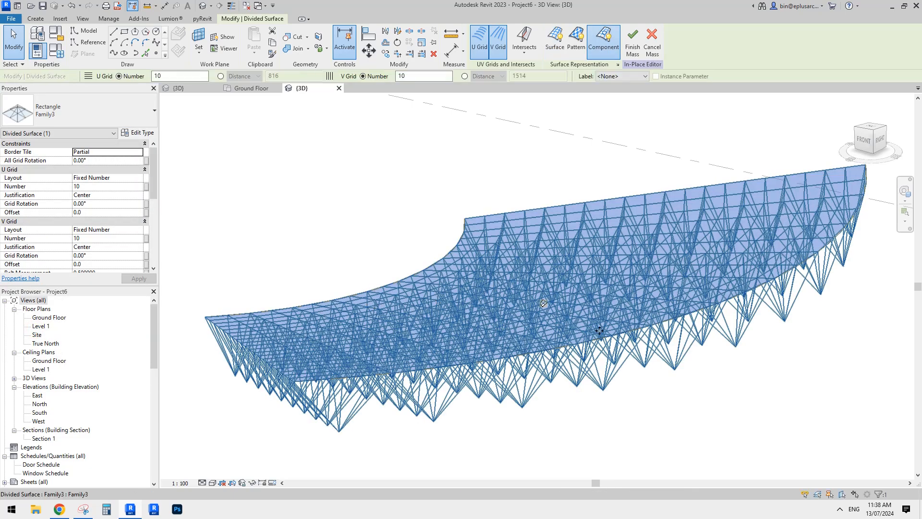
{"action": "scroll", "coordinate": [592, 327], "scroll_direction": "down", "scroll_amount": 2}
{"action": "middle_click_drag", "start_coordinate": [592, 327], "coordinate": [576, 349], "text": "shift"}
{"action": "left_click", "coordinate": [712, 161]}
{"action": "scroll", "coordinate": [593, 358], "scroll_direction": "up", "scroll_amount": 1}
{"action": "middle_click_drag", "start_coordinate": [522, 367], "coordinate": [541, 338], "text": "shift"}
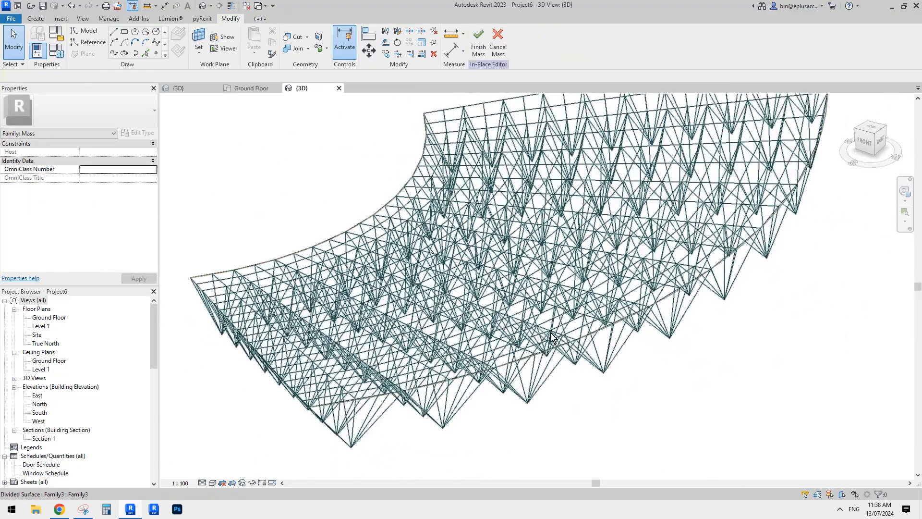
Set the divided surface's U and V grid layouts to Maximum Spacing, each with a distance of 5000
{"action": "left_click", "coordinate": [551, 338]}
{"action": "left_click", "coordinate": [121, 179]}
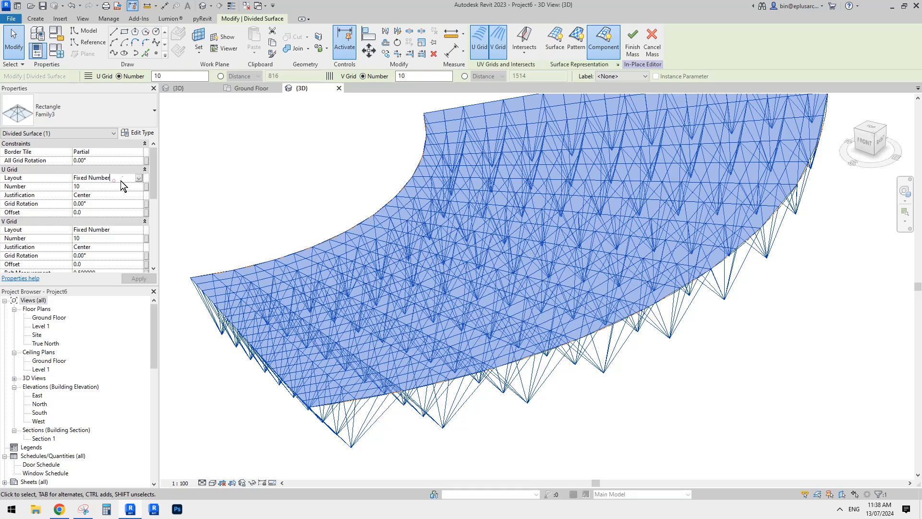
{"action": "left_click", "coordinate": [138, 178]}
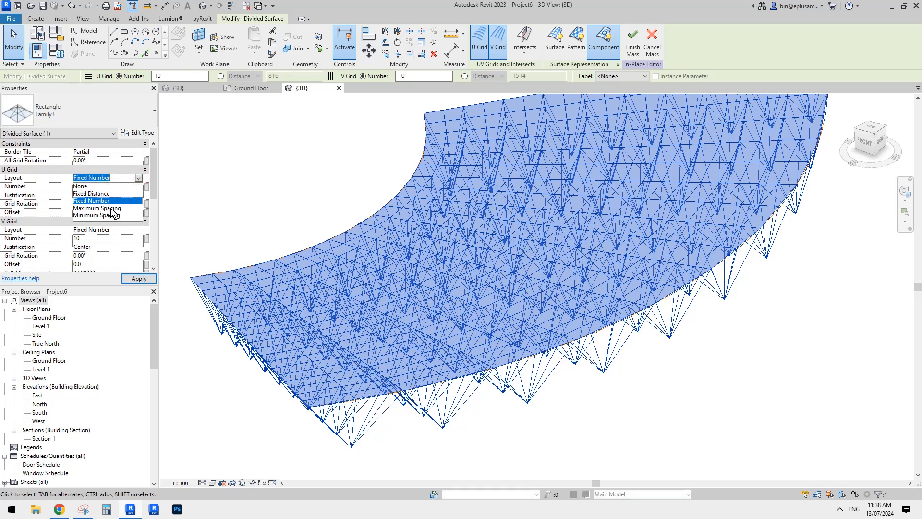
{"action": "left_click", "coordinate": [111, 208]}
{"action": "double_click", "coordinate": [128, 229]}
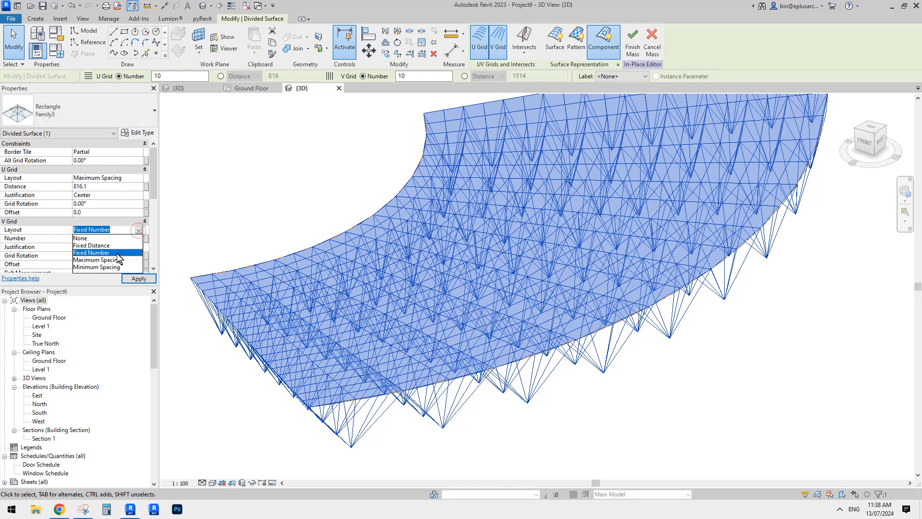
{"action": "left_click", "coordinate": [113, 259]}
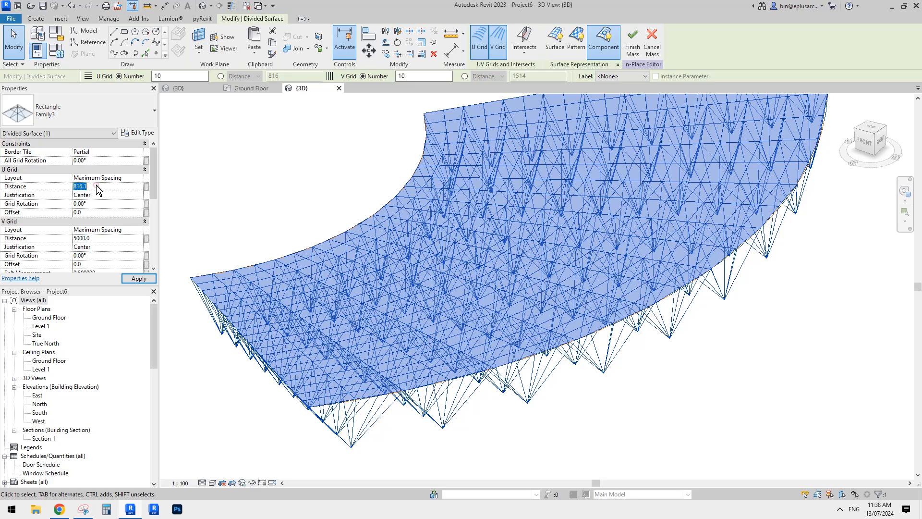
{"action": "left_click", "coordinate": [286, 150]}
{"action": "middle_click_drag", "start_coordinate": [286, 151], "coordinate": [668, 233], "text": "shift"}
{"action": "middle_click_drag", "start_coordinate": [696, 272], "coordinate": [653, 388], "text": "shift"}
Set the maximum spacing distance of both the U and V grids on the divided surface to 3000
{"action": "left_click", "coordinate": [505, 258]}
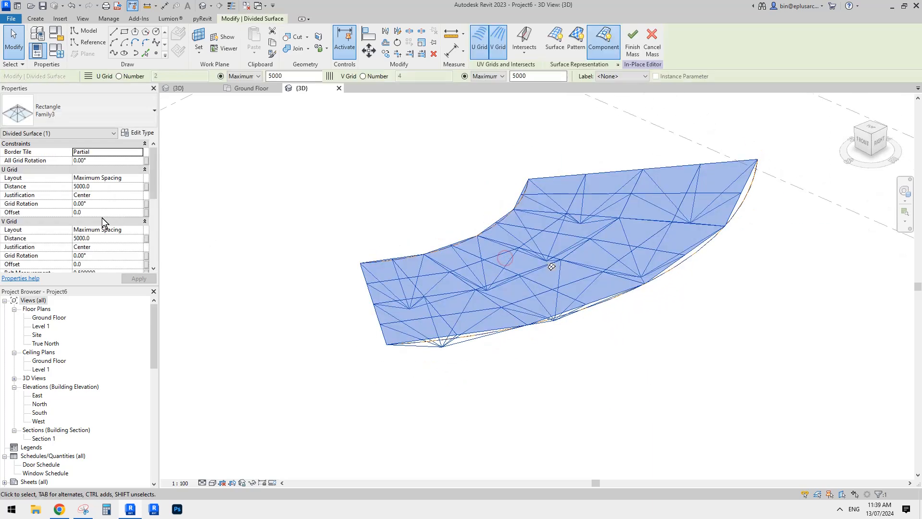
{"action": "left_click", "coordinate": [104, 187]}
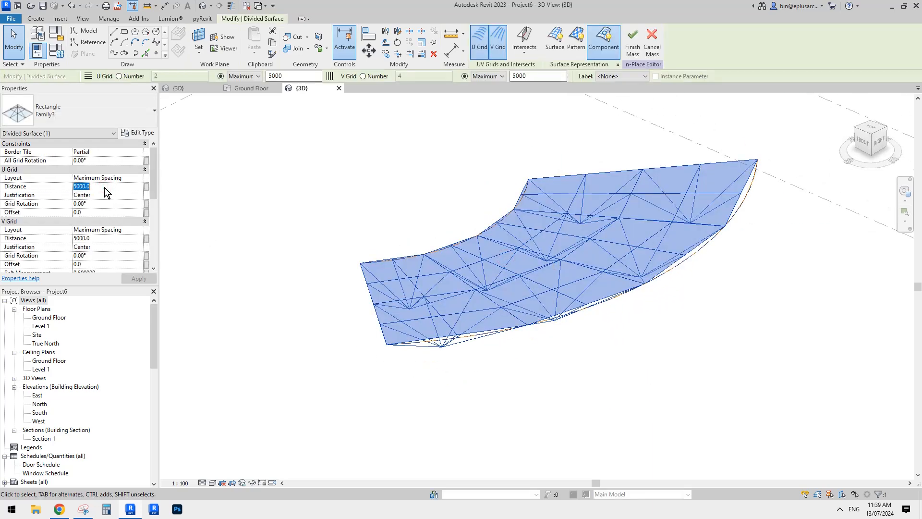
{"action": "left_click", "coordinate": [109, 238]}
{"action": "type", "text": "3"}
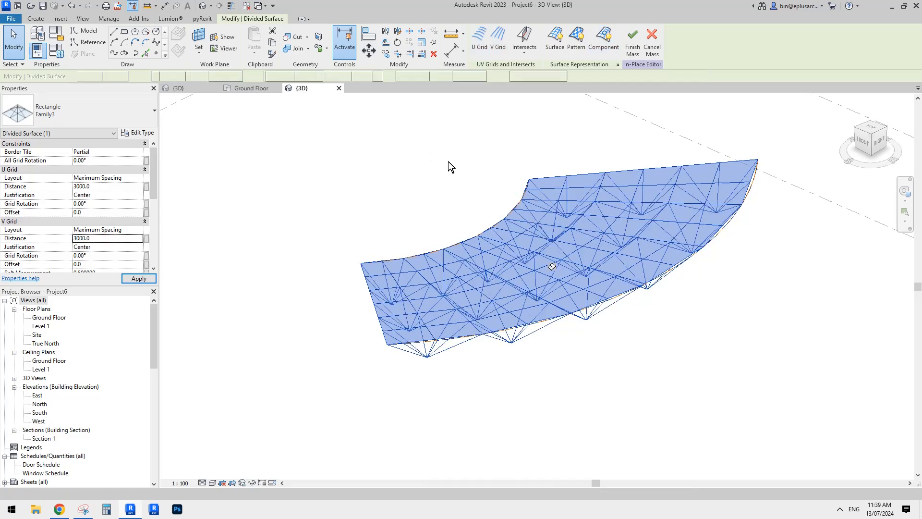
{"action": "middle_click_drag", "start_coordinate": [448, 161], "coordinate": [377, 420], "text": "shift"}
{"action": "left_click", "coordinate": [758, 204]}
{"action": "left_click", "coordinate": [592, 303]}
{"action": "left_click", "coordinate": [634, 346]}
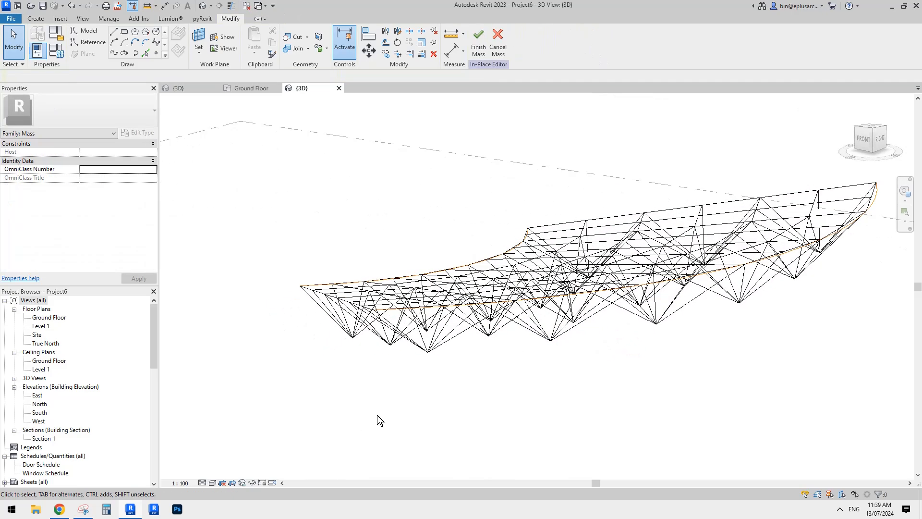
{"action": "middle_click_drag", "start_coordinate": [453, 382], "coordinate": [421, 387]}
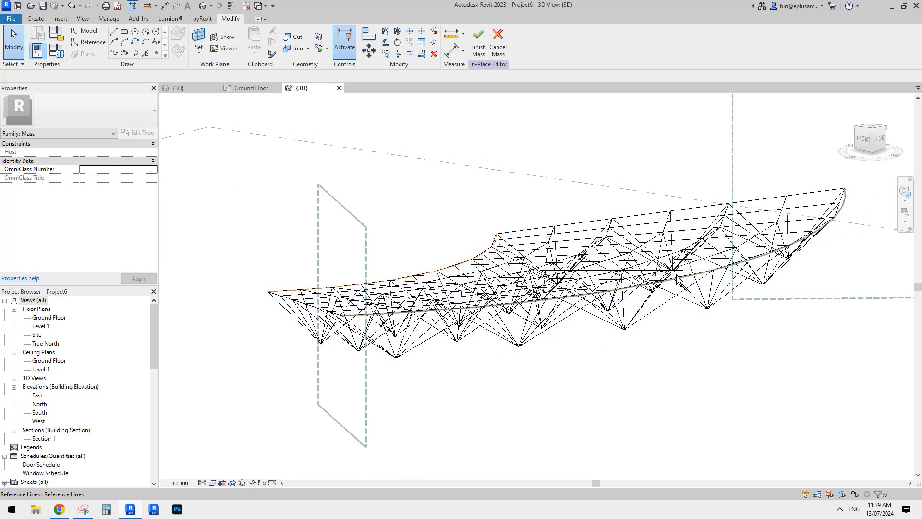
{"action": "middle_click_drag", "start_coordinate": [677, 278], "coordinate": [475, 345], "text": "shift"}
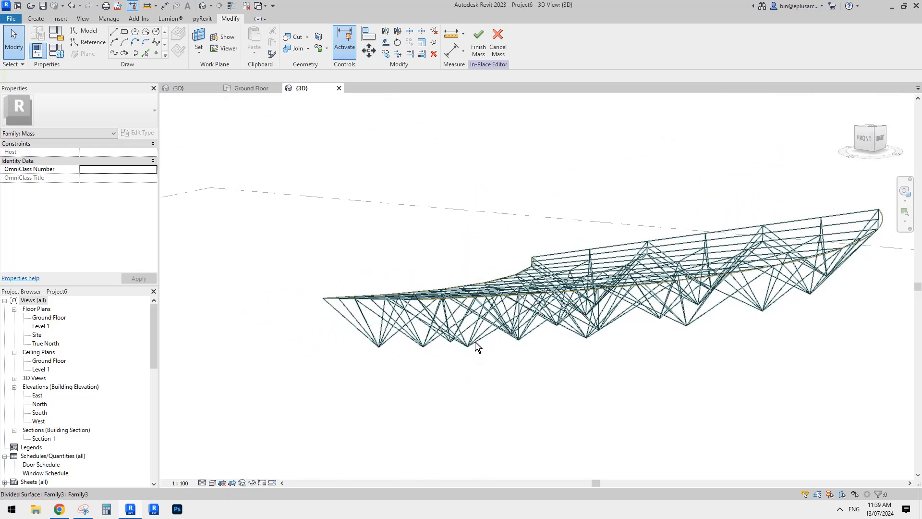
Set the ofs depth of a single truss panel at the front of the surface's outer edge to 1500
{"action": "left_click", "coordinate": [474, 342]}
{"action": "middle_click_drag", "start_coordinate": [496, 360], "coordinate": [504, 396], "text": "shift"}
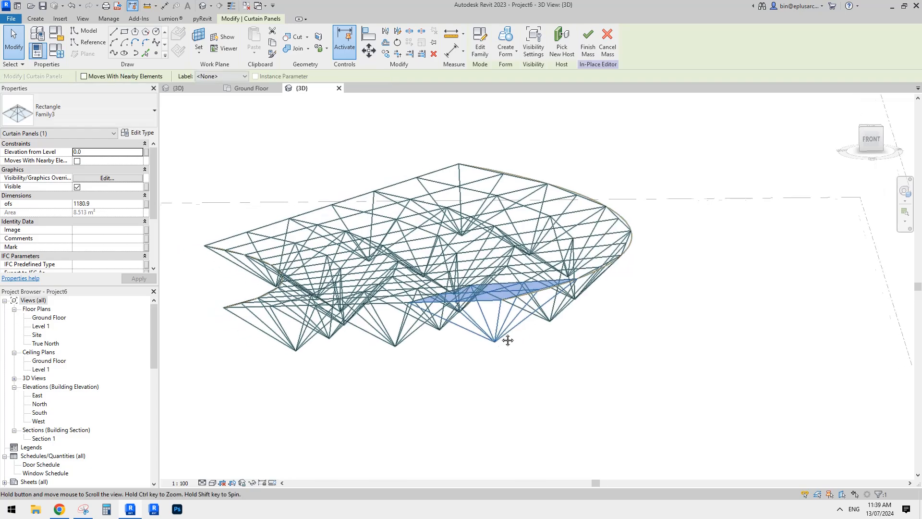
{"action": "middle_click_drag", "start_coordinate": [478, 307], "coordinate": [259, 259], "text": "shift"}
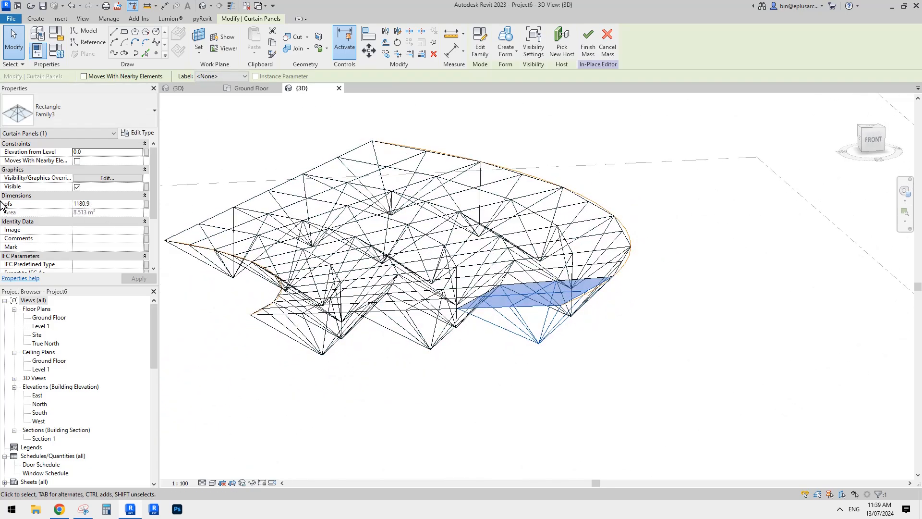
{"action": "left_click", "coordinate": [101, 203]}
{"action": "type", "text": "15"}
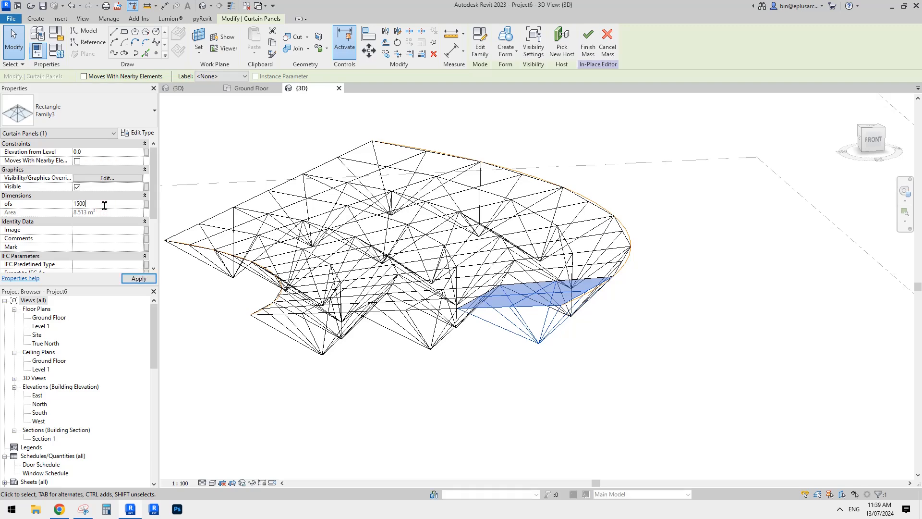
{"action": "type", "text": "00"}
{"action": "middle_click_drag", "start_coordinate": [562, 340], "coordinate": [539, 281], "text": "shift"}
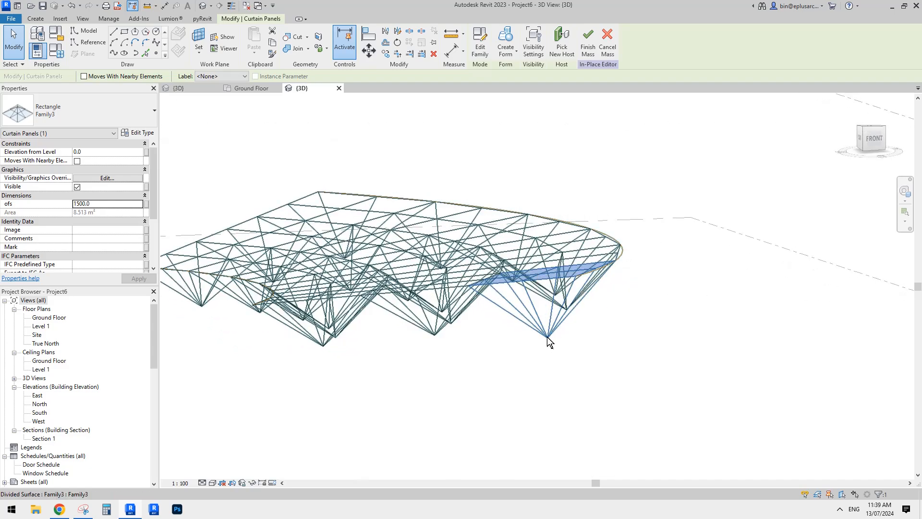
{"action": "middle_click_drag", "start_coordinate": [540, 276], "coordinate": [444, 226], "text": "shift"}
{"action": "left_click", "coordinate": [520, 239]}
{"action": "middle_click_drag", "start_coordinate": [520, 239], "coordinate": [558, 310], "text": "shift"}
{"action": "mouse_move", "coordinate": [602, 336]}
{"action": "middle_mouse_down", "text": "shift"}
{"action": "mouse_move", "coordinate": [598, 345]}
{"action": "mouse_move", "coordinate": [638, 325]}
{"action": "mouse_move", "coordinate": [576, 325]}
{"action": "middle_mouse_up", "text": "shift"}
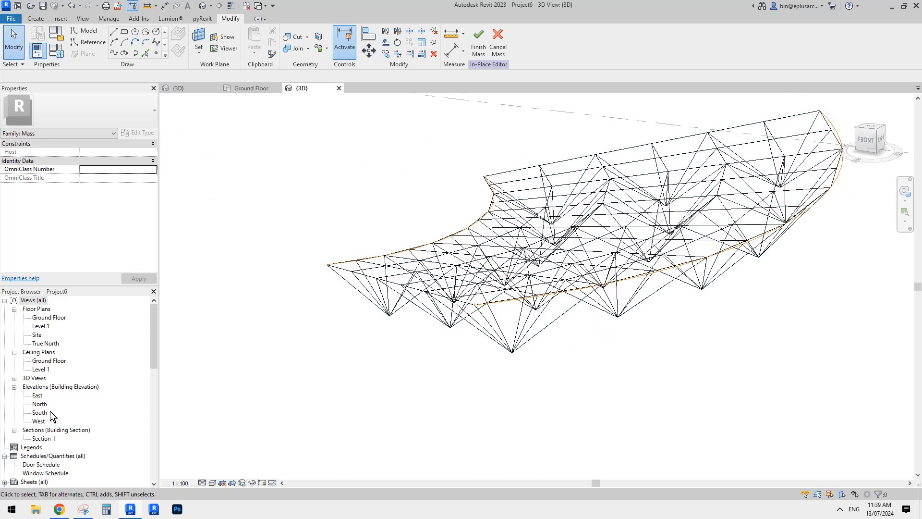
In the South elevation, draw a horizontal reference plane through the lowest truss apexes, extending past the far end of the roof
{"action": "double_click", "coordinate": [39, 412]}
{"action": "scroll", "coordinate": [658, 331], "scroll_direction": "up", "scroll_amount": 5}
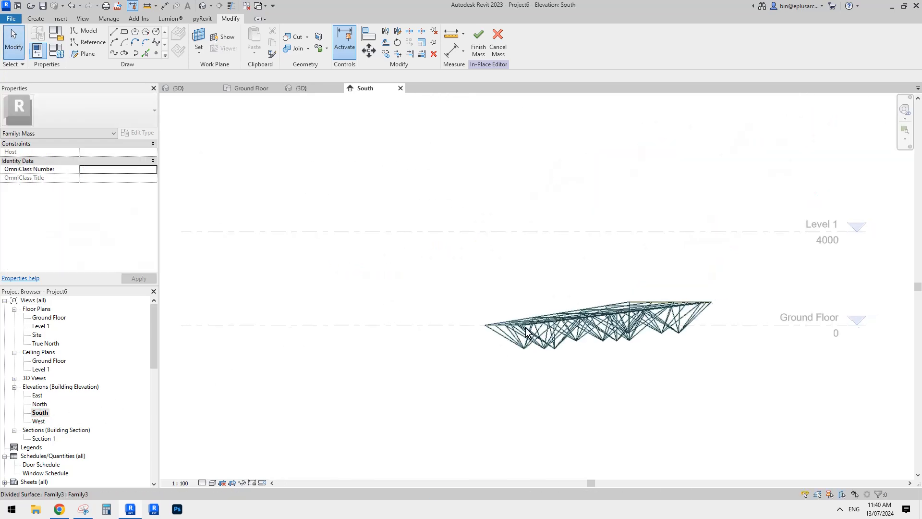
{"action": "middle_click_drag", "start_coordinate": [658, 331], "coordinate": [657, 335]}
{"action": "middle_click_drag", "start_coordinate": [447, 314], "coordinate": [459, 310]}
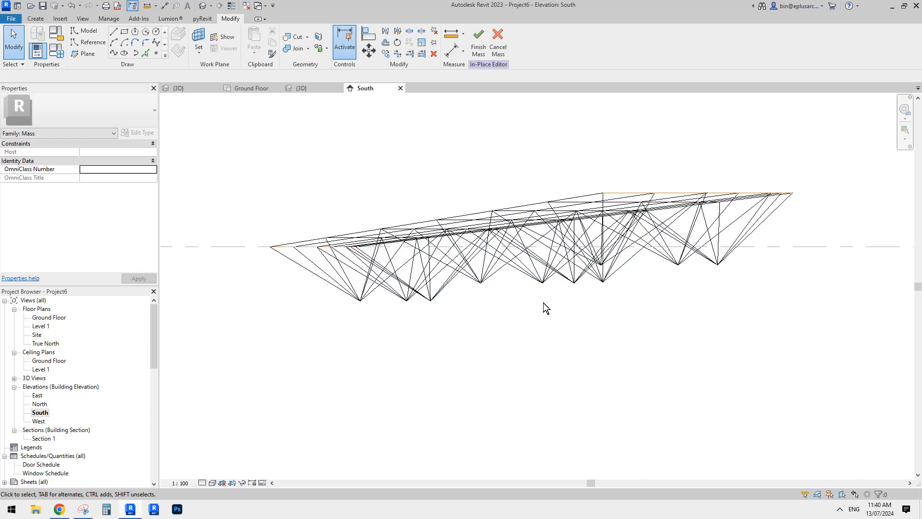
{"action": "scroll", "coordinate": [456, 304], "scroll_direction": "down", "scroll_amount": 1}
{"action": "middle_click_drag", "start_coordinate": [392, 301], "coordinate": [356, 300]}
{"action": "key", "text": "r"}
{"action": "key", "text": "p"}
{"action": "key", "text": "Escape"}
{"action": "key", "text": "r"}
{"action": "key", "text": "p"}
{"action": "left_click", "coordinate": [346, 297]}
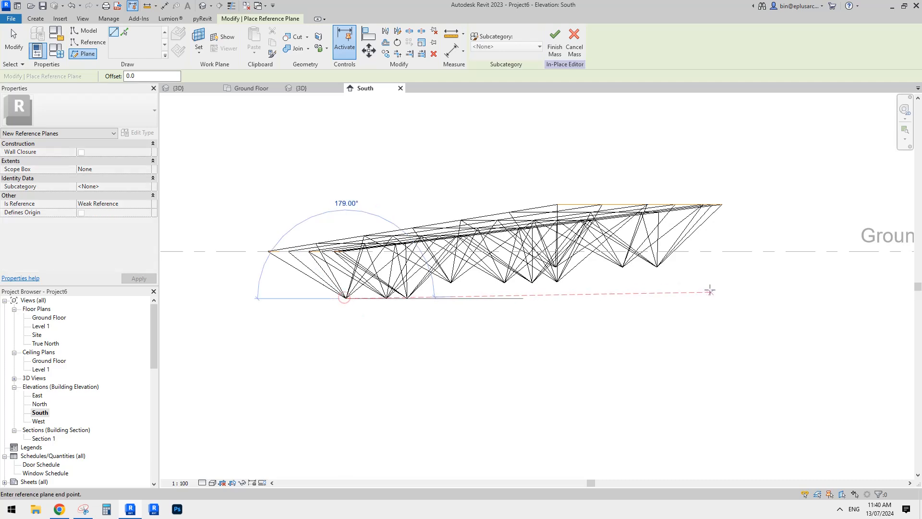
{"action": "left_click", "coordinate": [733, 298]}
{"action": "key", "text": "Escape"}
{"action": "key", "text": "Escape"}
Check the ofs value of a middle truss panel whose apex sits above the reference plane in the South elevation
{"action": "scroll", "coordinate": [480, 288], "scroll_direction": "up", "scroll_amount": 2}
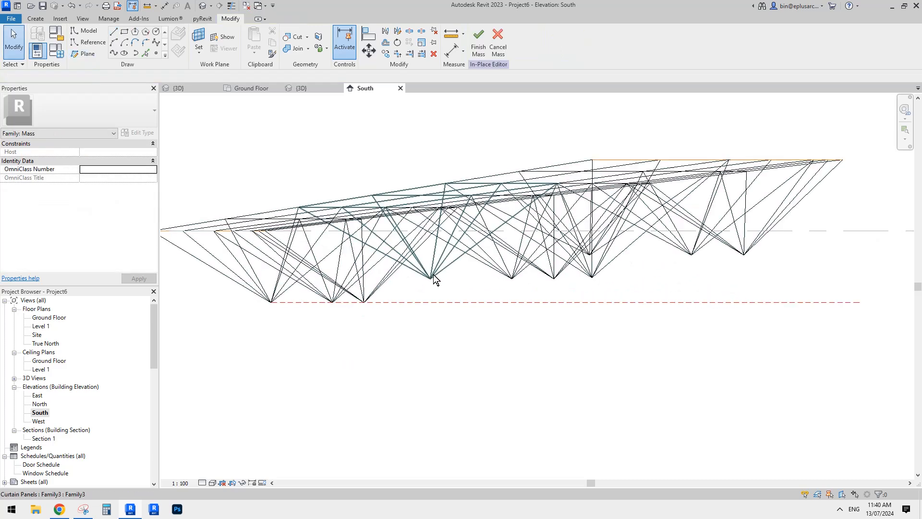
{"action": "scroll", "coordinate": [440, 255], "scroll_direction": "up", "scroll_amount": 2}
{"action": "left_click", "coordinate": [437, 275]}
{"action": "scroll", "coordinate": [439, 283], "scroll_direction": "down", "scroll_amount": 1}
{"action": "middle_click_drag", "start_coordinate": [439, 294], "coordinate": [389, 280]}
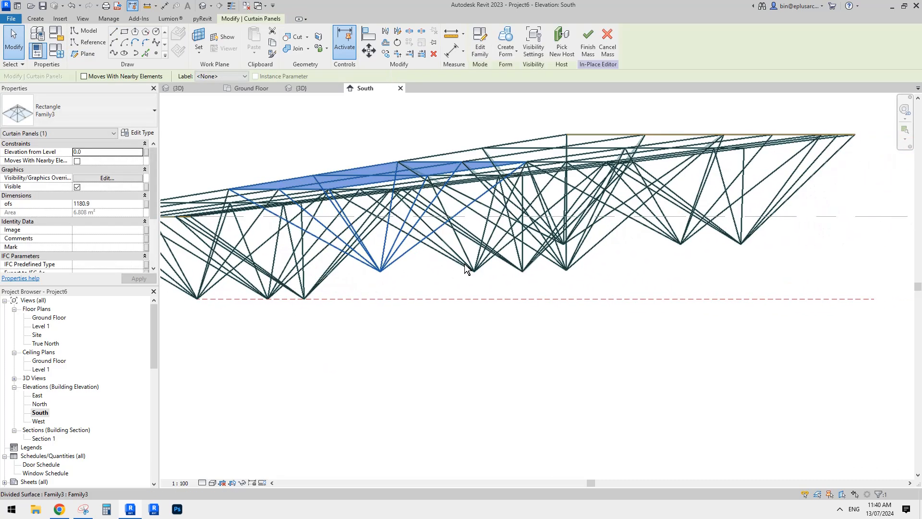
{"action": "left_click", "coordinate": [504, 267]}
{"action": "scroll", "coordinate": [523, 265], "scroll_direction": "down", "scroll_amount": 2}
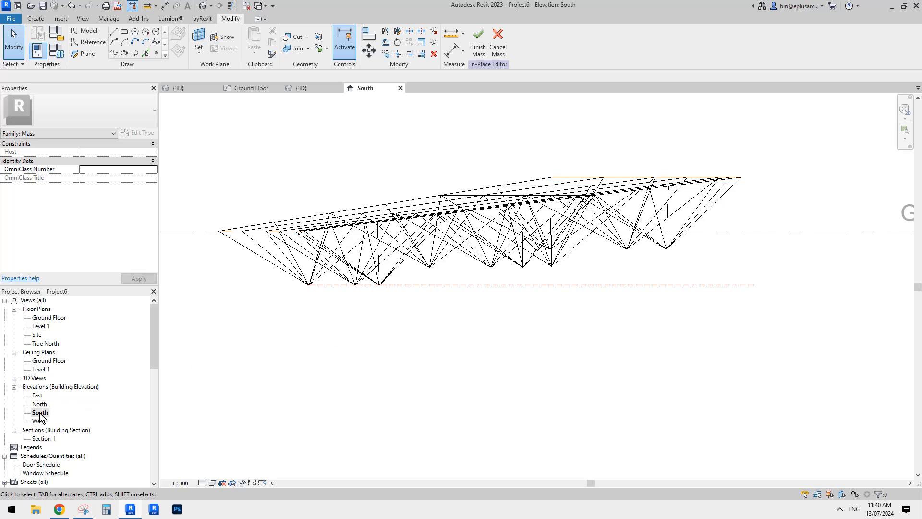
In the East elevation, set the ofs of a middle truss panel whose apex sits above the reference plane to 1300
{"action": "double_click", "coordinate": [38, 396]}
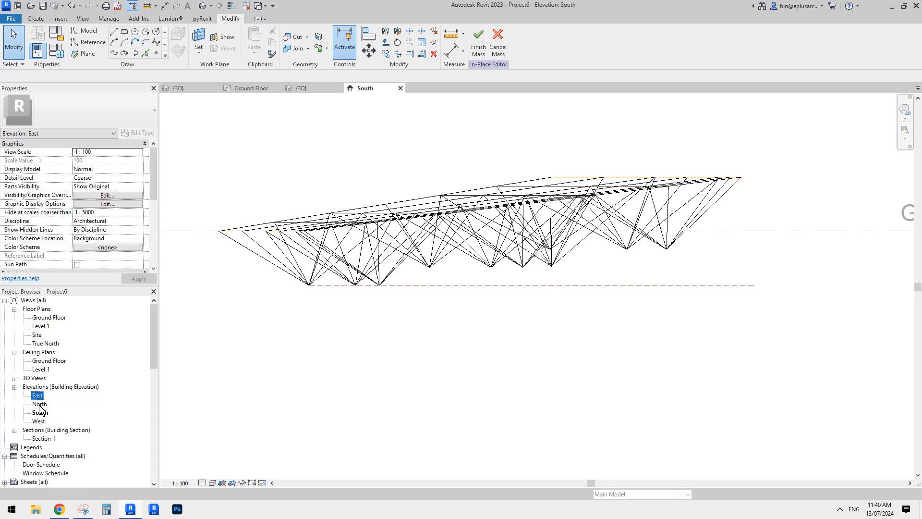
{"action": "scroll", "coordinate": [493, 329], "scroll_direction": "up", "scroll_amount": 8}
{"action": "middle_click_drag", "start_coordinate": [456, 375], "coordinate": [503, 325]}
{"action": "scroll", "coordinate": [506, 319], "scroll_direction": "down", "scroll_amount": 3}
{"action": "scroll", "coordinate": [495, 320], "scroll_direction": "up", "scroll_amount": 3}
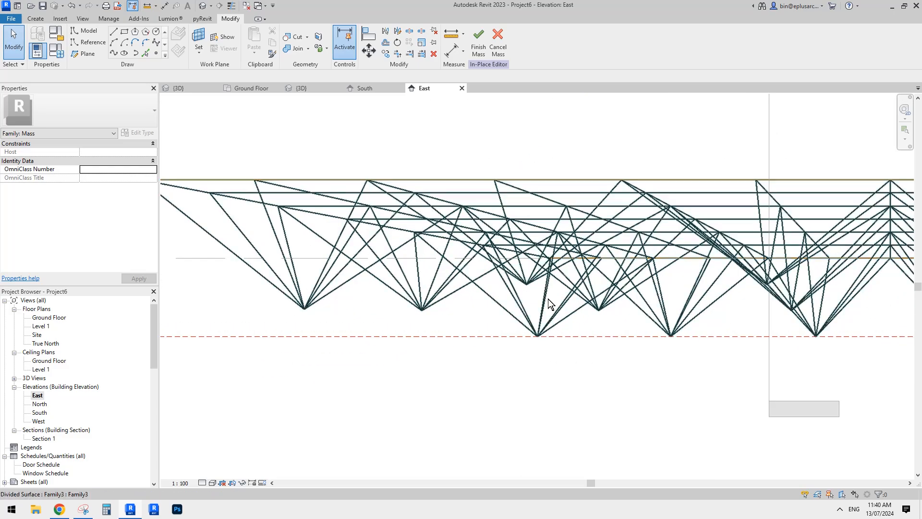
{"action": "left_click", "coordinate": [605, 311]}
{"action": "left_click", "coordinate": [102, 203]}
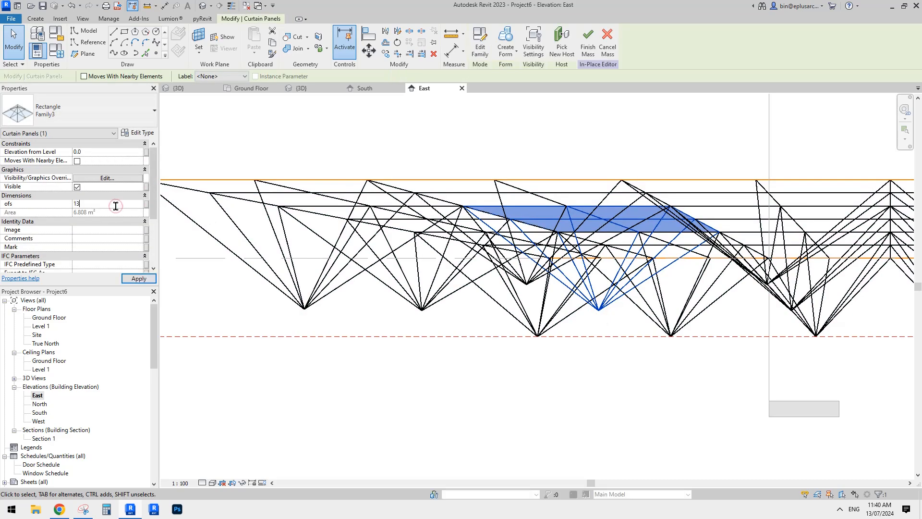
{"action": "key", "text": "Return"}
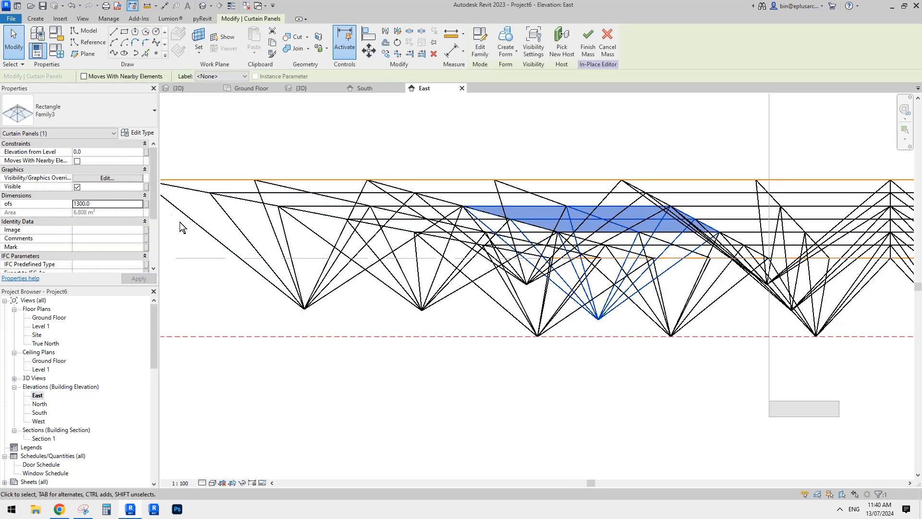
Increase the same panel's ofs to 1500 to bring its apex down to the reference plane
{"action": "left_click", "coordinate": [114, 204]}
{"action": "type", "text": "150"}
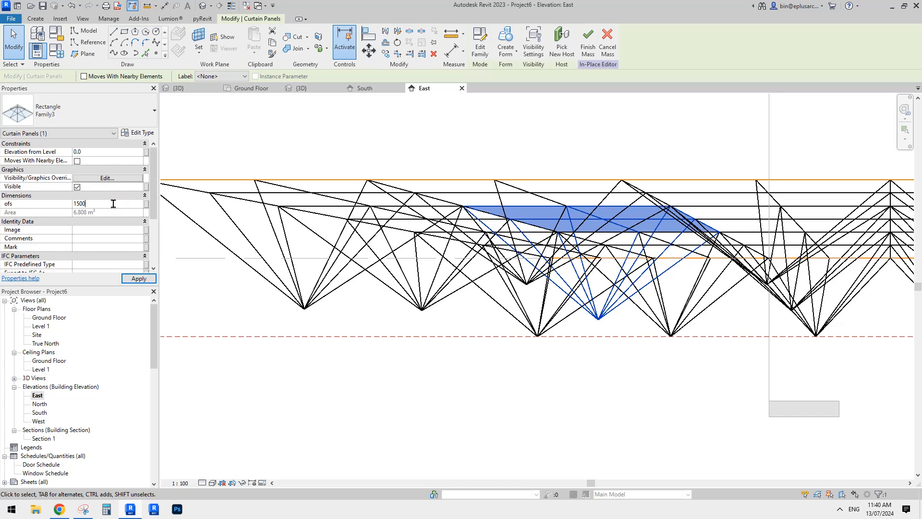
{"action": "middle_click_drag", "start_coordinate": [694, 323], "coordinate": [670, 314]}
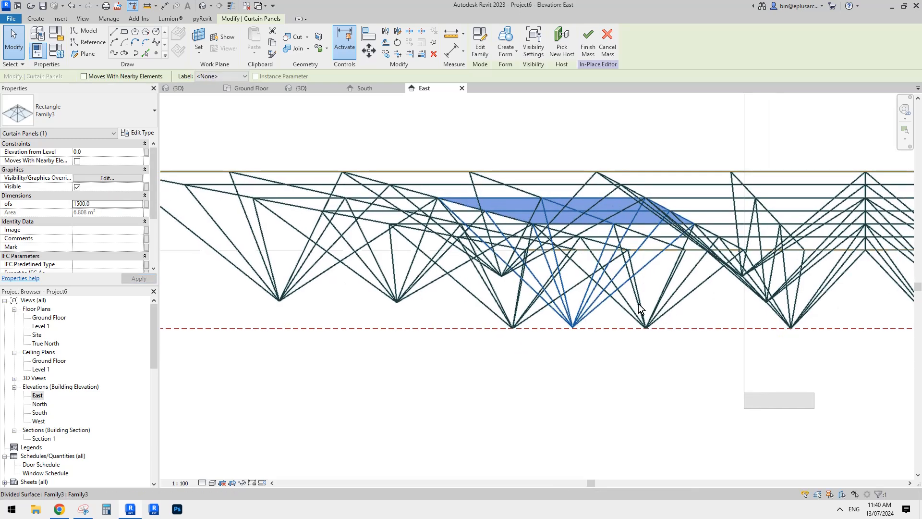
{"action": "key", "text": "Escape"}
{"action": "scroll", "coordinate": [528, 324], "scroll_direction": "down", "scroll_amount": 1}
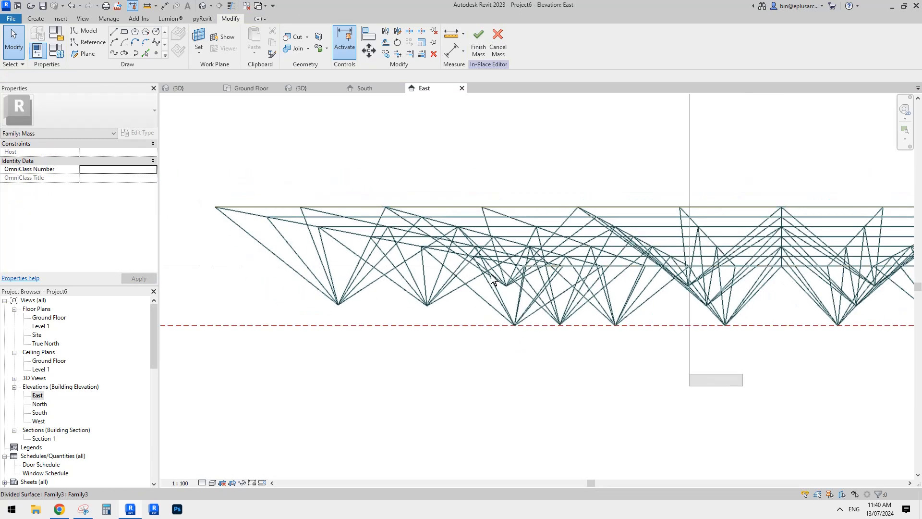
In the 3D view, set the ofs of the middle truss panel with the shallow apex near the roof's front end to 1800
{"action": "left_click", "coordinate": [202, 6]}
{"action": "mouse_move", "coordinate": [574, 307]}
{"action": "middle_mouse_down", "text": "shift"}
{"action": "mouse_move", "coordinate": [615, 260]}
{"action": "mouse_move", "coordinate": [592, 255]}
{"action": "mouse_move", "coordinate": [624, 291]}
{"action": "mouse_move", "coordinate": [673, 313]}
{"action": "mouse_move", "coordinate": [554, 316]}
{"action": "mouse_move", "coordinate": [580, 317]}
{"action": "mouse_move", "coordinate": [571, 315]}
{"action": "middle_mouse_up", "text": "shift"}
{"action": "left_click", "coordinate": [571, 315]}
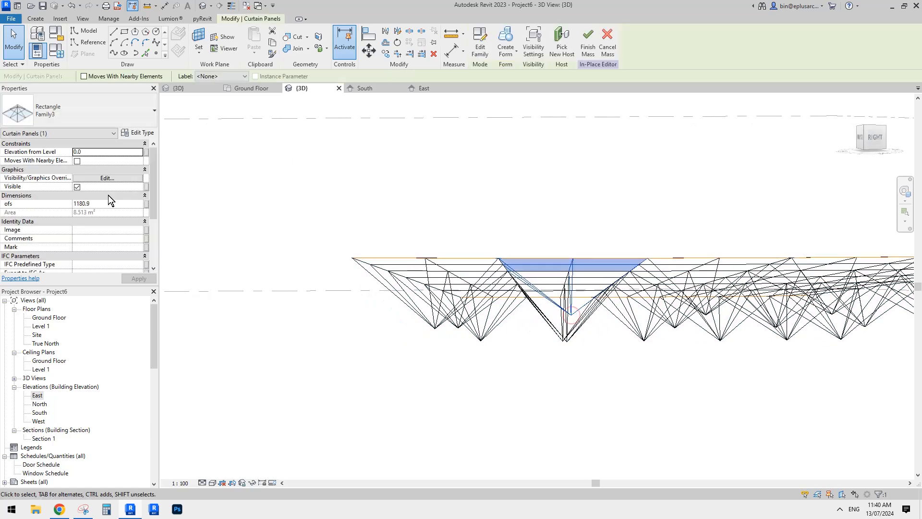
{"action": "left_click", "coordinate": [111, 204]}
{"action": "type", "text": "1800"}
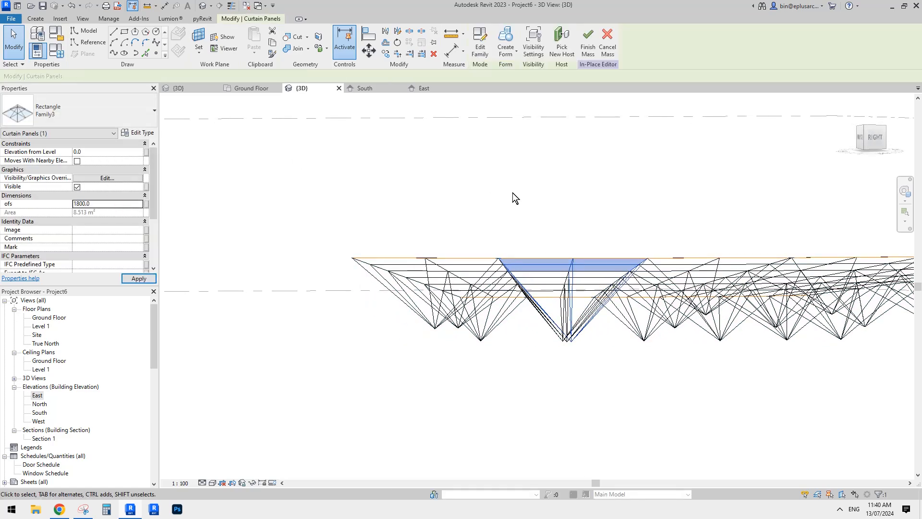
{"action": "left_click", "coordinate": [512, 192]}
In the East elevation, try an ofs of 1900 on the same panel and correct it to 1850 to meet the reference plane
{"action": "double_click", "coordinate": [37, 394]}
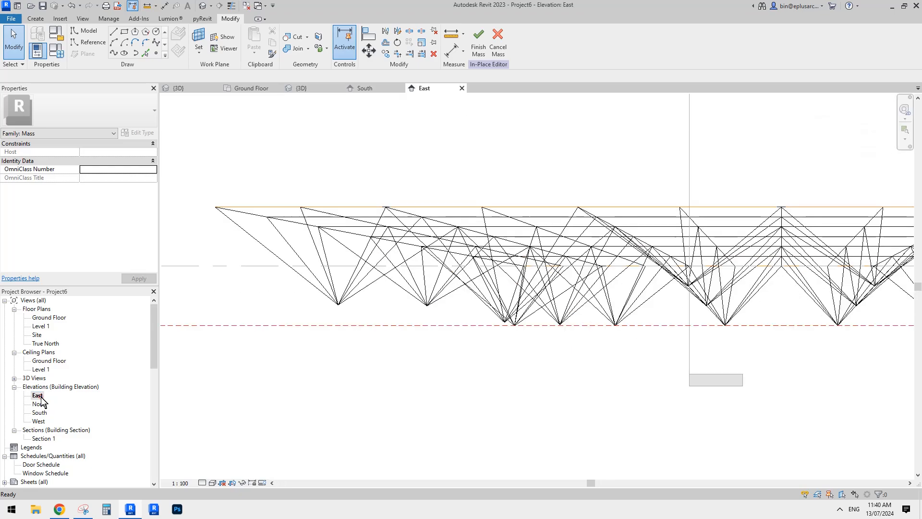
{"action": "scroll", "coordinate": [541, 319], "scroll_direction": "up", "scroll_amount": 4}
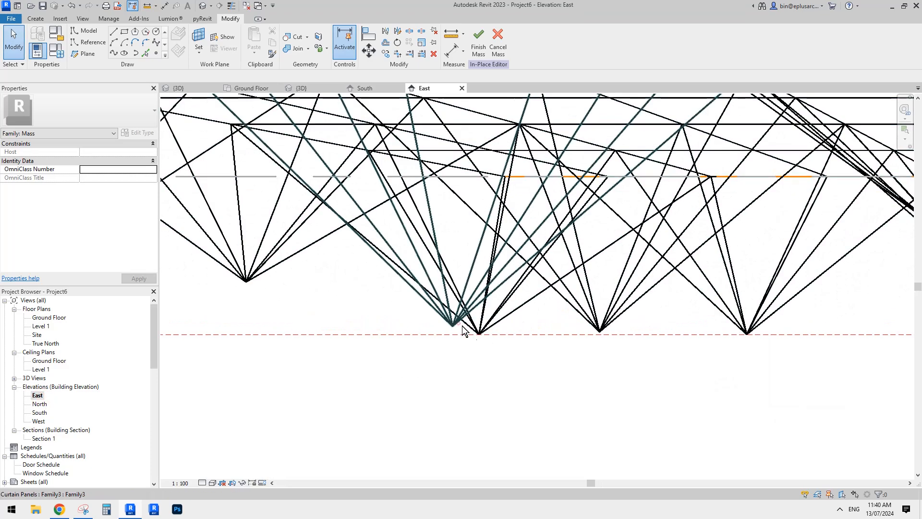
{"action": "left_click", "coordinate": [457, 323]}
{"action": "left_click", "coordinate": [111, 204]}
{"action": "type", "text": "1900.0"}
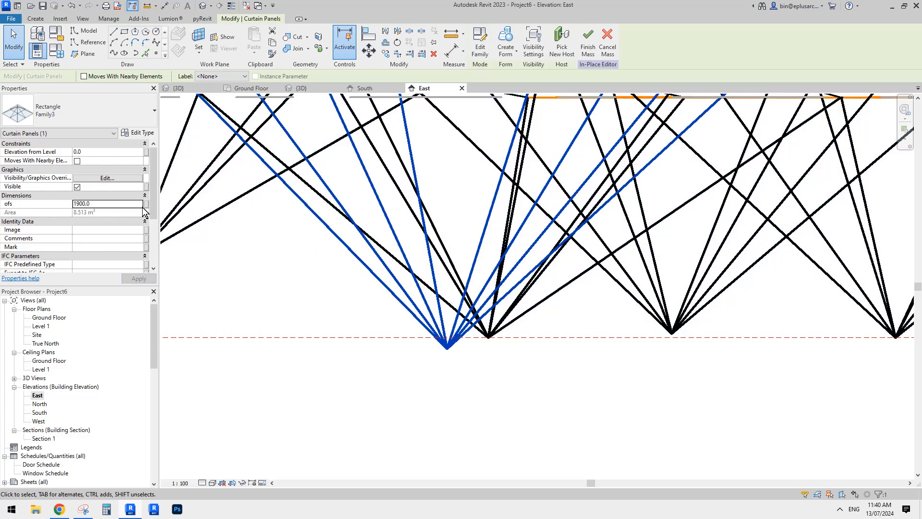
{"action": "left_click", "coordinate": [118, 203]}
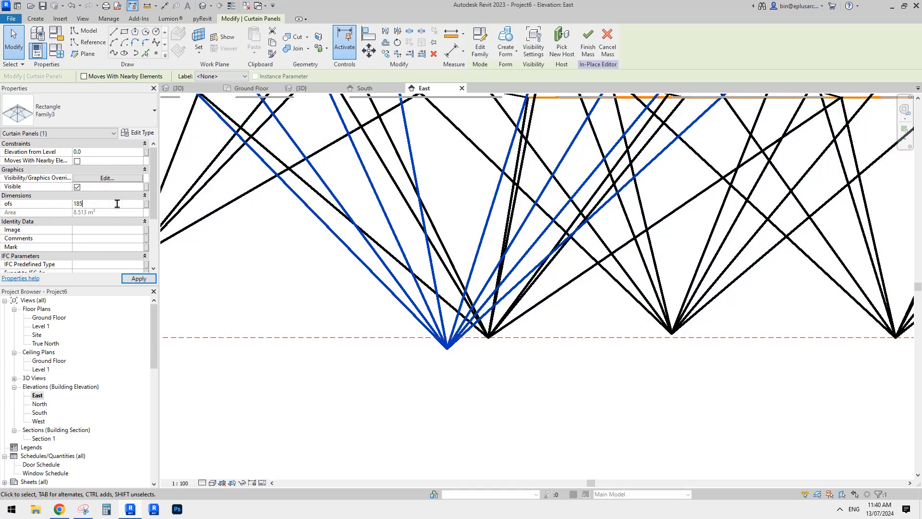
{"action": "scroll", "coordinate": [461, 281], "scroll_direction": "down", "scroll_amount": 4}
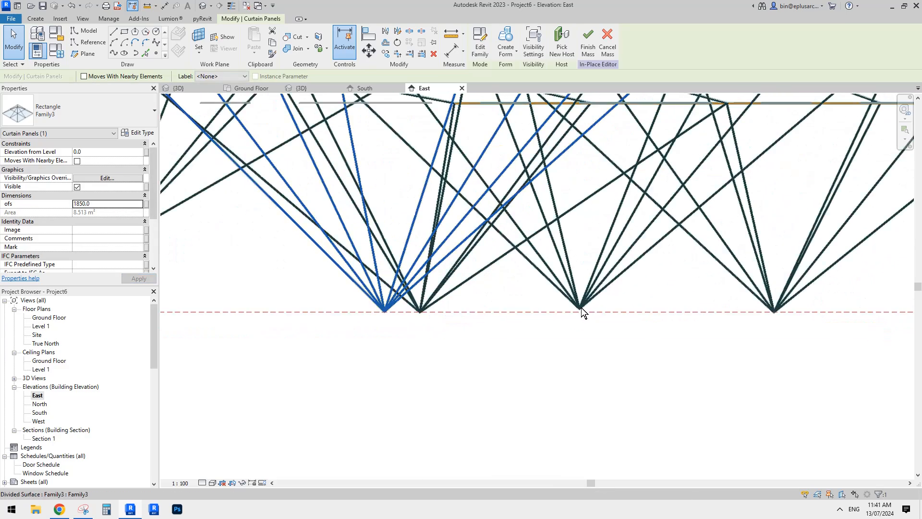
{"action": "scroll", "coordinate": [533, 298], "scroll_direction": "down", "scroll_amount": 1}
{"action": "left_click", "coordinate": [534, 302]}
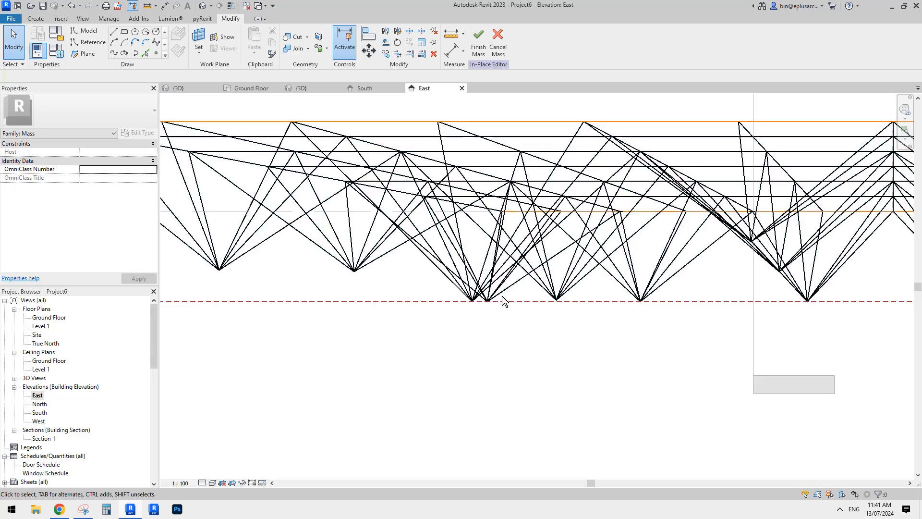
Examine the truss apex depths across the roof from several angles in the 3D view
{"action": "scroll", "coordinate": [478, 301], "scroll_direction": "down", "scroll_amount": 2}
{"action": "middle_click_drag", "start_coordinate": [476, 304], "coordinate": [456, 302]}
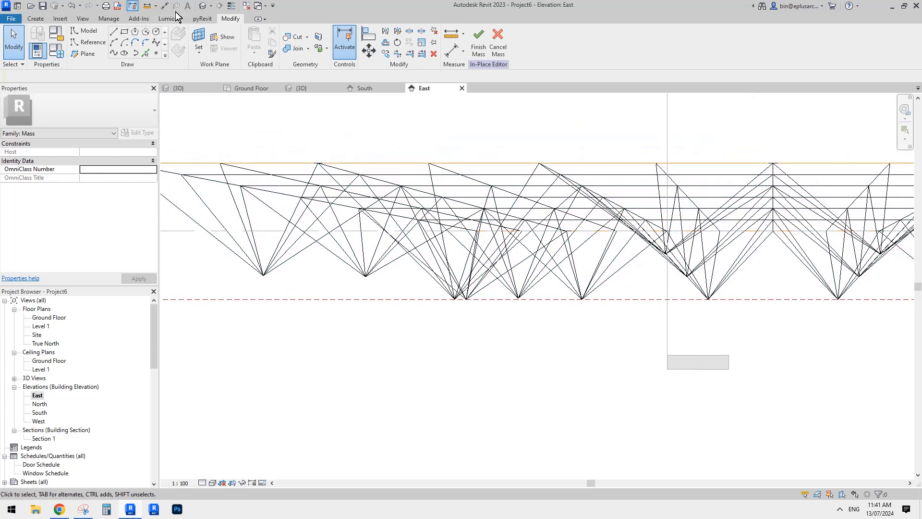
{"action": "left_click", "coordinate": [204, 7]}
{"action": "scroll", "coordinate": [612, 267], "scroll_direction": "down", "scroll_amount": 2}
{"action": "mouse_move", "coordinate": [616, 267]}
{"action": "middle_mouse_down", "text": "shift"}
{"action": "mouse_move", "coordinate": [652, 253]}
{"action": "mouse_move", "coordinate": [670, 224]}
{"action": "mouse_move", "coordinate": [609, 282]}
{"action": "middle_mouse_up", "text": "shift"}
{"action": "middle_click_drag", "start_coordinate": [539, 282], "coordinate": [624, 281], "text": "shift"}
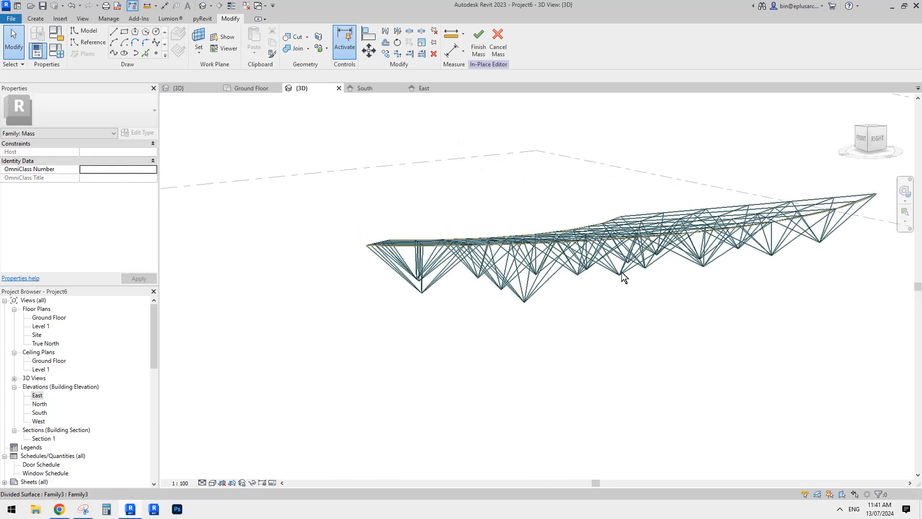
{"action": "middle_click_drag", "start_coordinate": [725, 253], "coordinate": [802, 251], "text": "shift"}
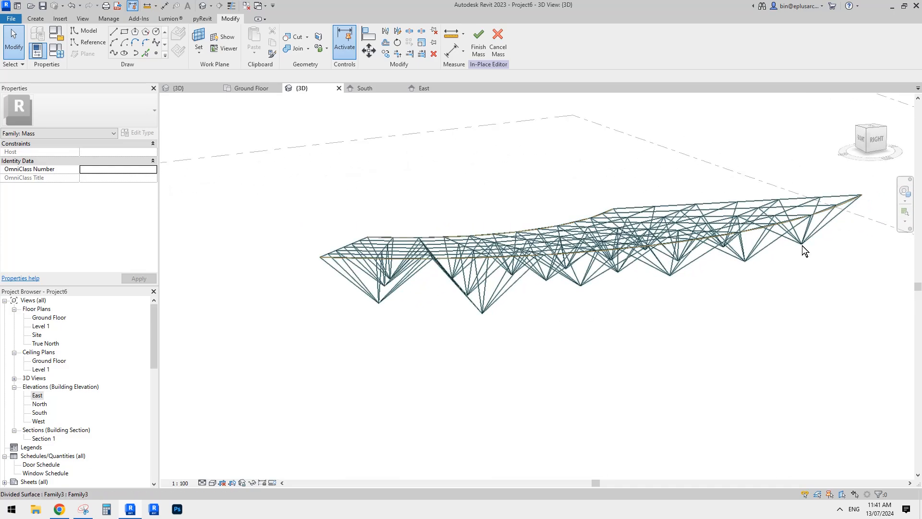
{"action": "scroll", "coordinate": [479, 281], "scroll_direction": "up", "scroll_amount": 2}
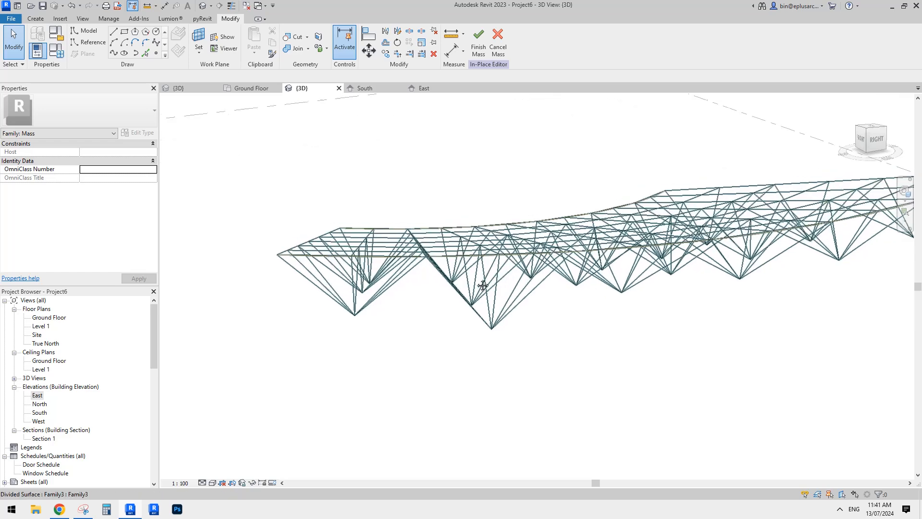
{"action": "key", "text": "a"}
{"action": "middle_click_drag", "start_coordinate": [481, 281], "coordinate": [520, 300], "text": "shift"}
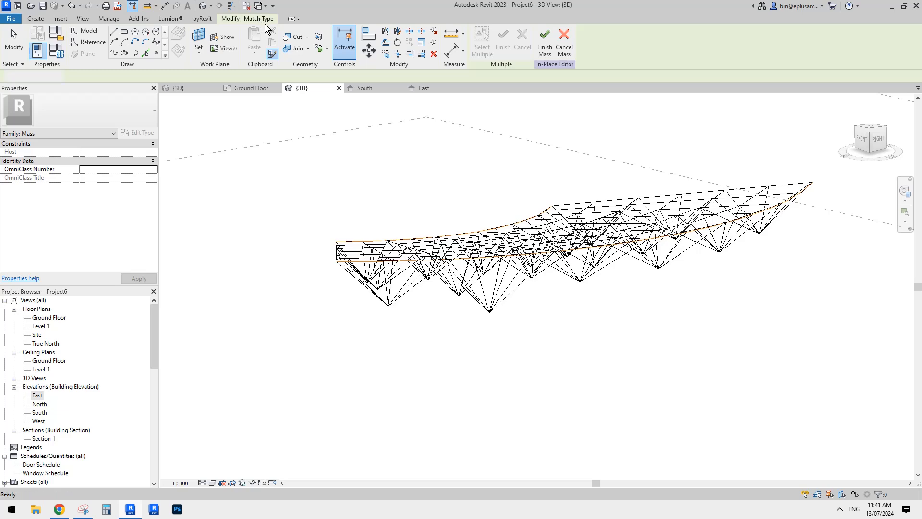
{"action": "key", "text": "Escape"}
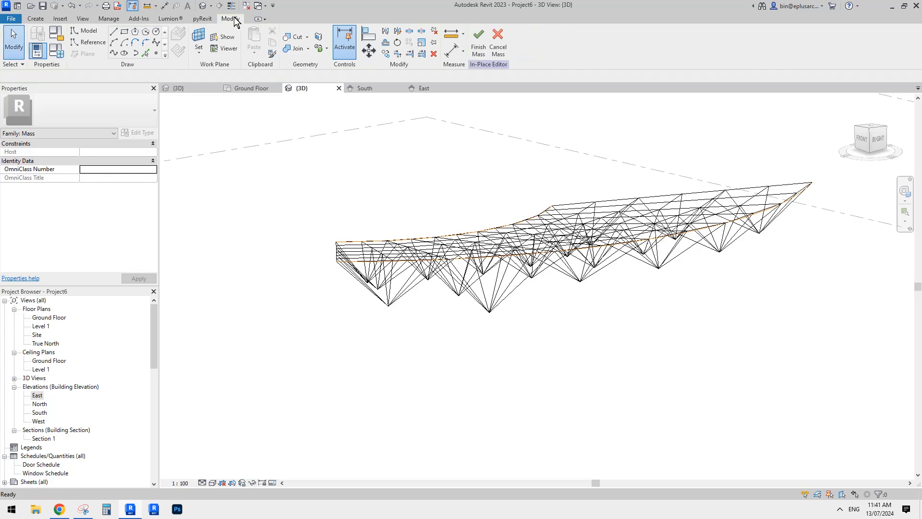
Use Match Type Properties to copy the depth of the second outer-edge truss panel onto the front corner panel
{"action": "left_click", "coordinate": [272, 54]}
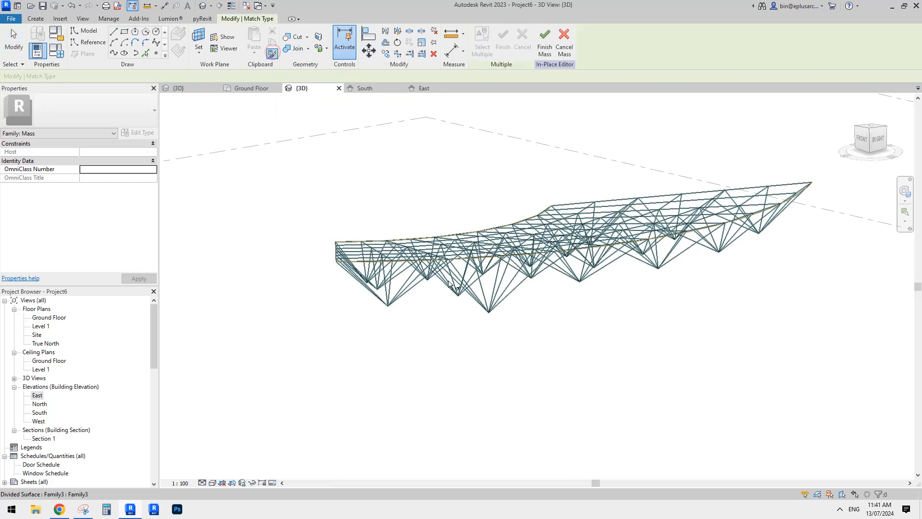
{"action": "scroll", "coordinate": [480, 303], "scroll_direction": "up", "scroll_amount": 4}
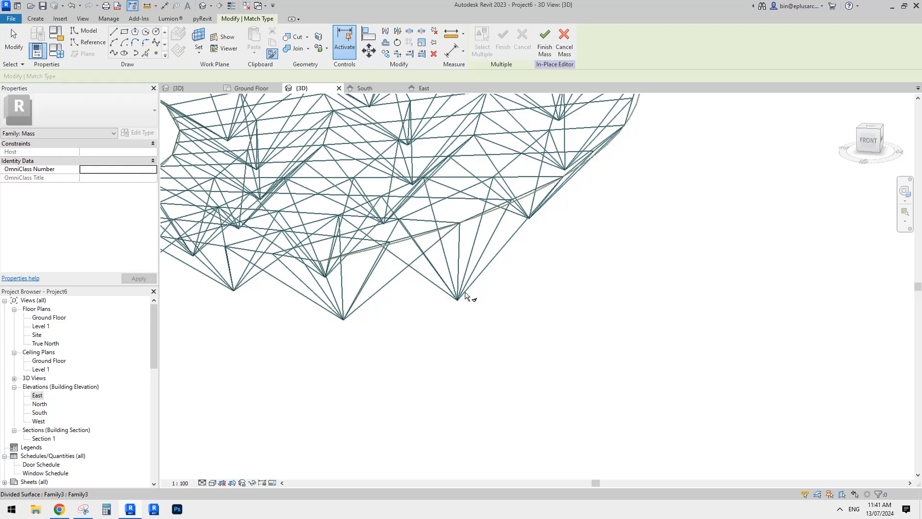
{"action": "middle_click_drag", "start_coordinate": [465, 294], "coordinate": [569, 318], "text": "shift"}
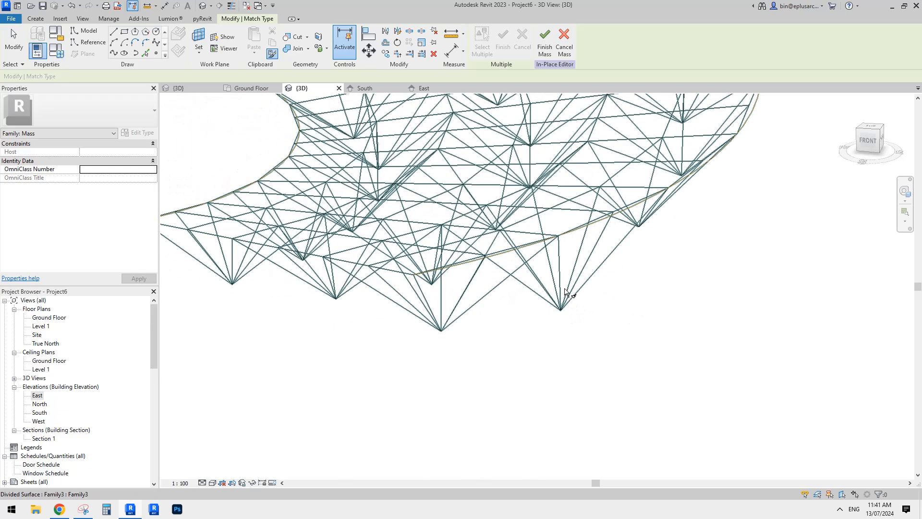
{"action": "key", "text": "Tab"}
{"action": "left_click", "coordinate": [564, 295]}
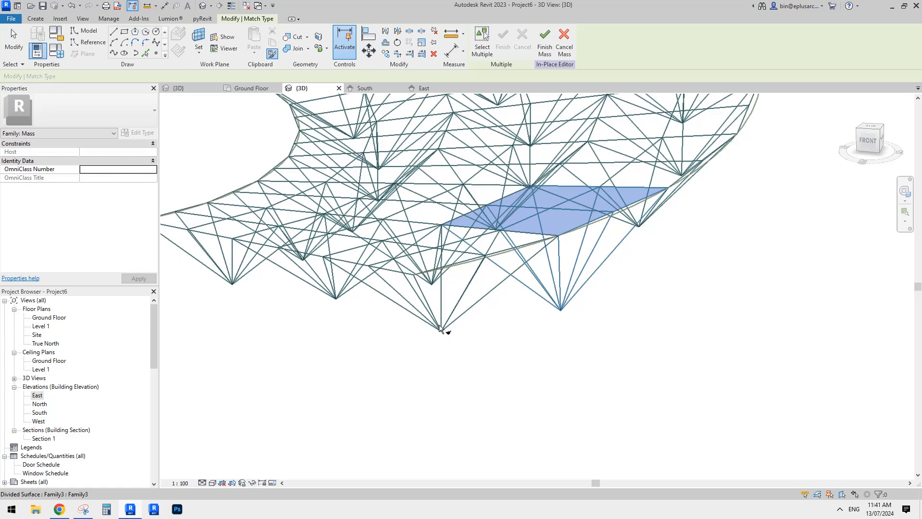
{"action": "key", "text": "Tab"}
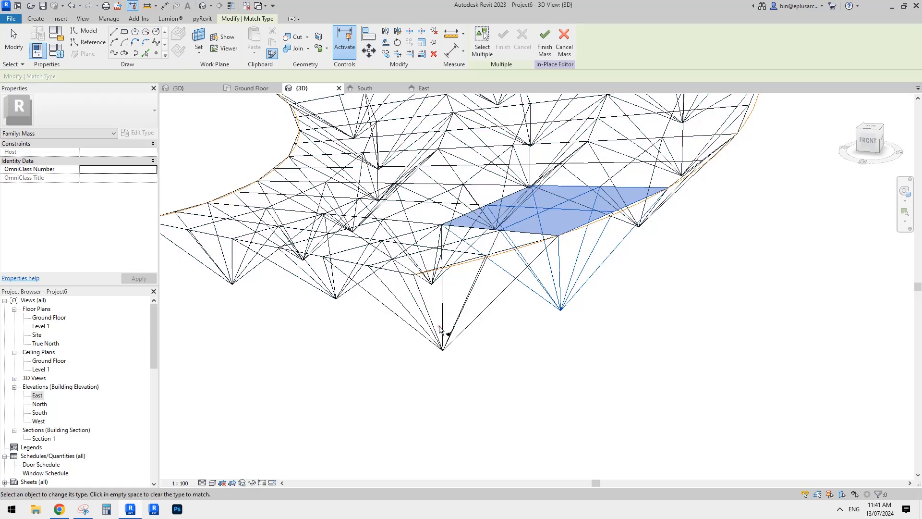
Match the same depth onto the remaining truss panels along the roof's outer curved edge and end the matching
{"action": "middle_click_drag", "start_coordinate": [583, 290], "coordinate": [555, 269], "text": "shift"}
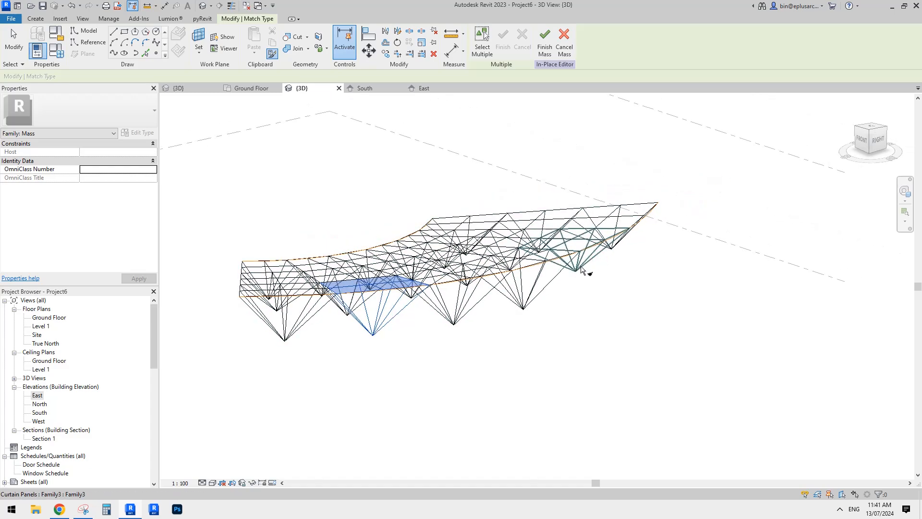
{"action": "middle_click_drag", "start_coordinate": [619, 250], "coordinate": [580, 260], "text": "shift"}
{"action": "middle_click_drag", "start_coordinate": [690, 129], "coordinate": [497, 337], "text": "shift"}
{"action": "key", "text": "Escape"}
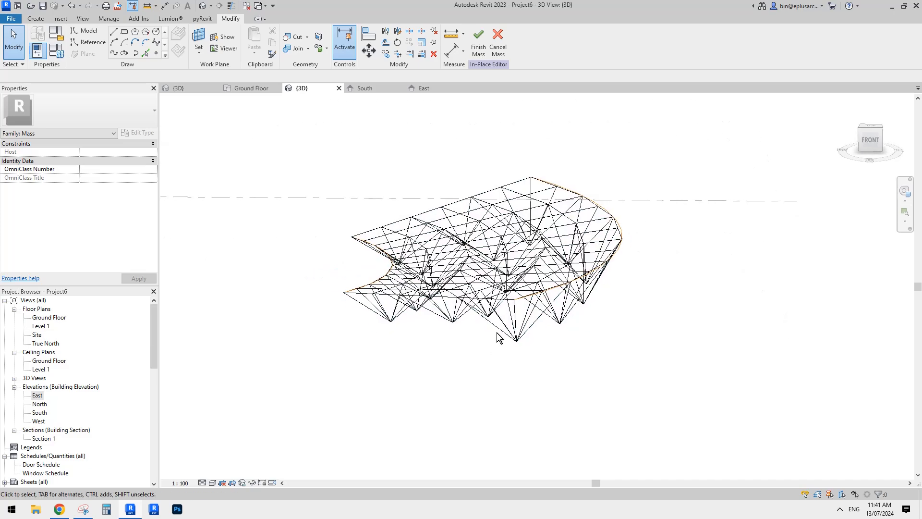
Use Match Type Properties to copy the second middle-row panel's depth onto its neighbouring middle-row panels, and clear the source type
{"action": "key", "text": "a"}
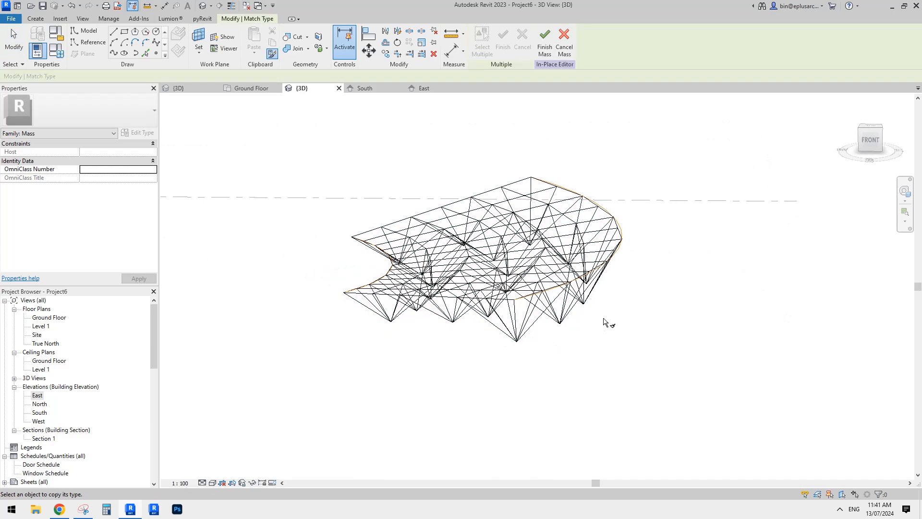
{"action": "middle_click_drag", "start_coordinate": [567, 326], "coordinate": [549, 328], "text": "shift"}
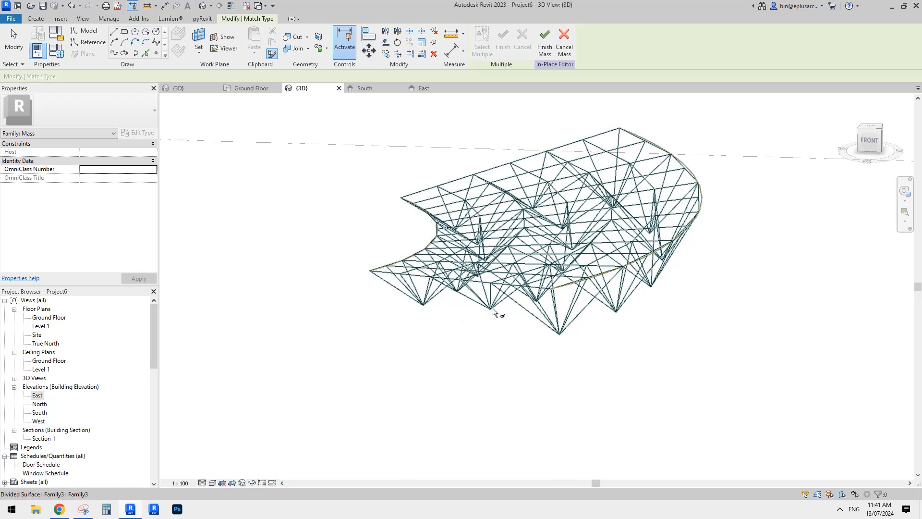
{"action": "middle_click_drag", "start_coordinate": [485, 309], "coordinate": [497, 323]}
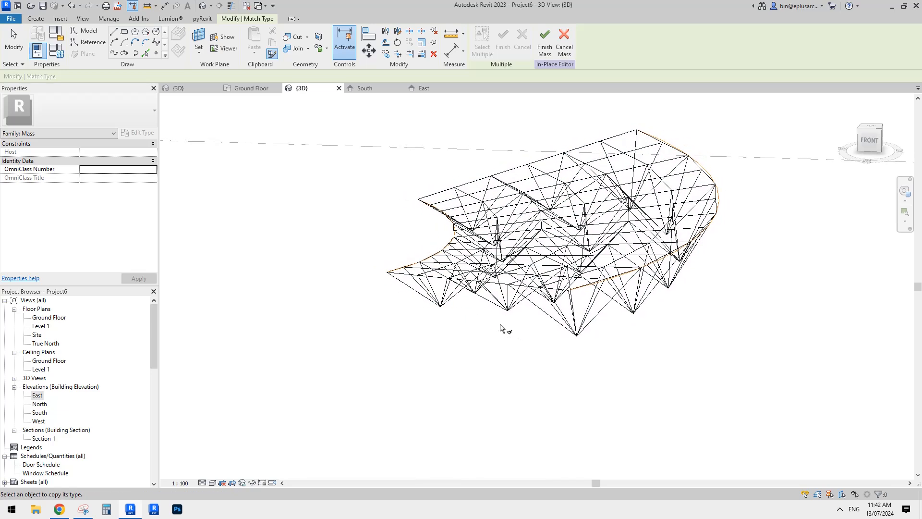
{"action": "scroll", "coordinate": [443, 313], "scroll_direction": "up", "scroll_amount": 2}
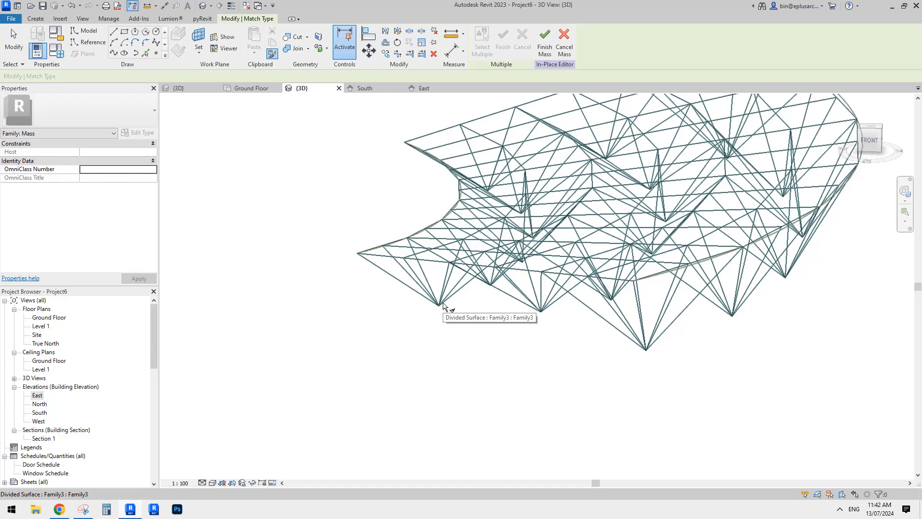
{"action": "middle_click_drag", "start_coordinate": [443, 306], "coordinate": [464, 315]}
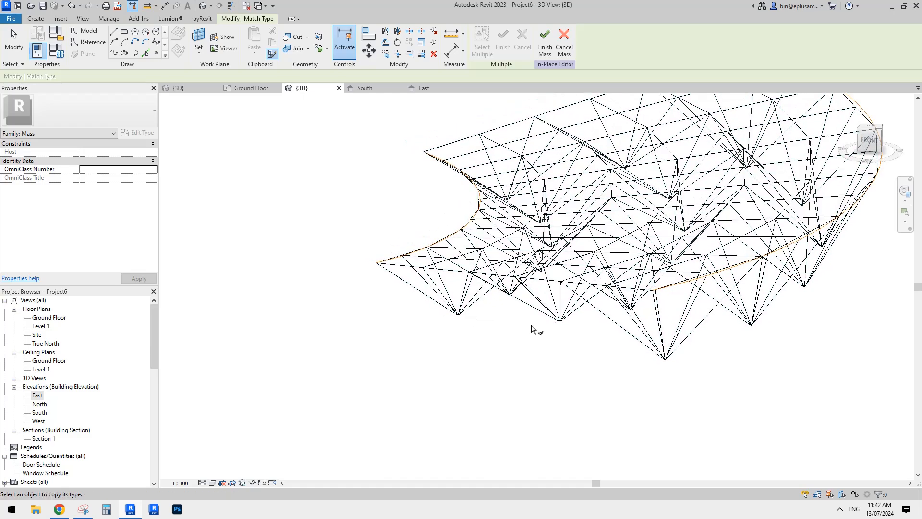
{"action": "mouse_move", "coordinate": [531, 329]}
{"action": "middle_mouse_down", "text": "shift"}
{"action": "mouse_move", "coordinate": [686, 336]}
{"action": "mouse_move", "coordinate": [578, 346]}
{"action": "mouse_move", "coordinate": [536, 331]}
{"action": "middle_mouse_up", "text": "shift"}
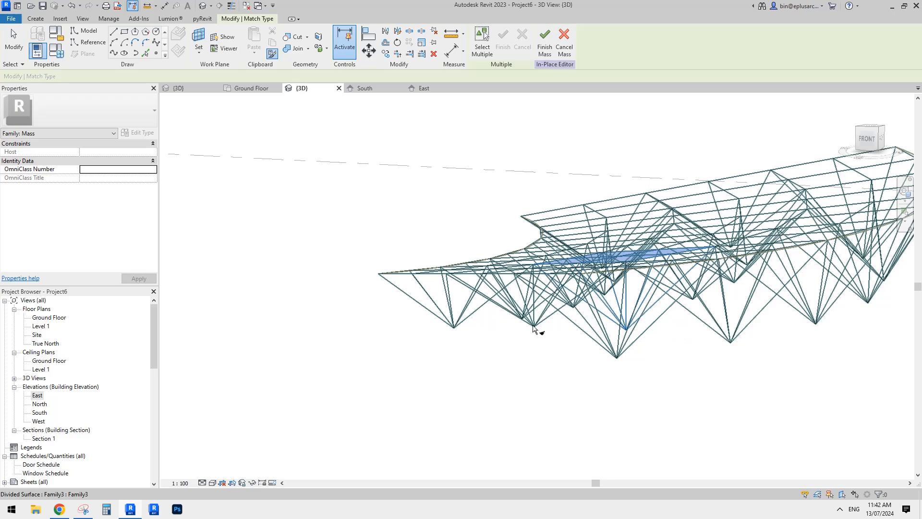
{"action": "key", "text": "Tab"}
{"action": "middle_click_drag", "start_coordinate": [644, 345], "coordinate": [816, 341], "text": "shift"}
{"action": "key", "text": "Tab"}
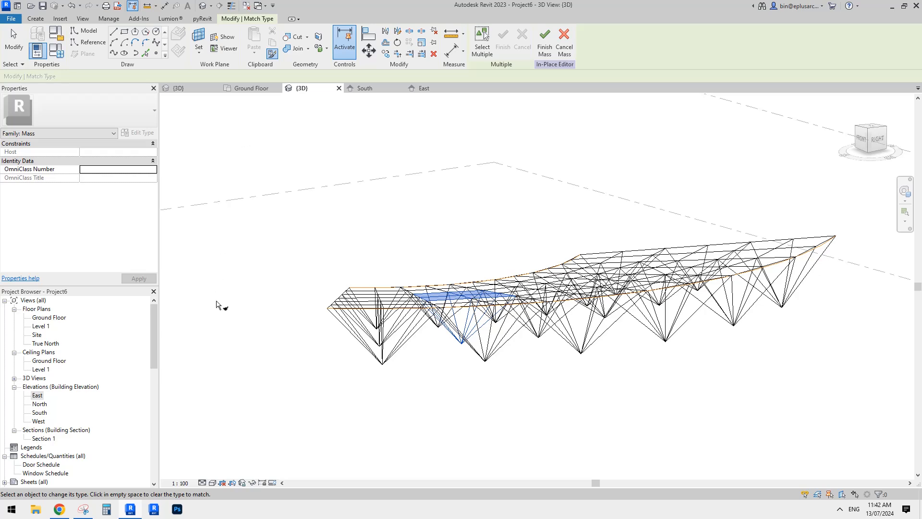
{"action": "mouse_move", "coordinate": [743, 192]}
{"action": "middle_mouse_down", "text": "shift"}
{"action": "mouse_move", "coordinate": [629, 253]}
{"action": "mouse_move", "coordinate": [730, 182]}
{"action": "middle_mouse_up", "text": "shift"}
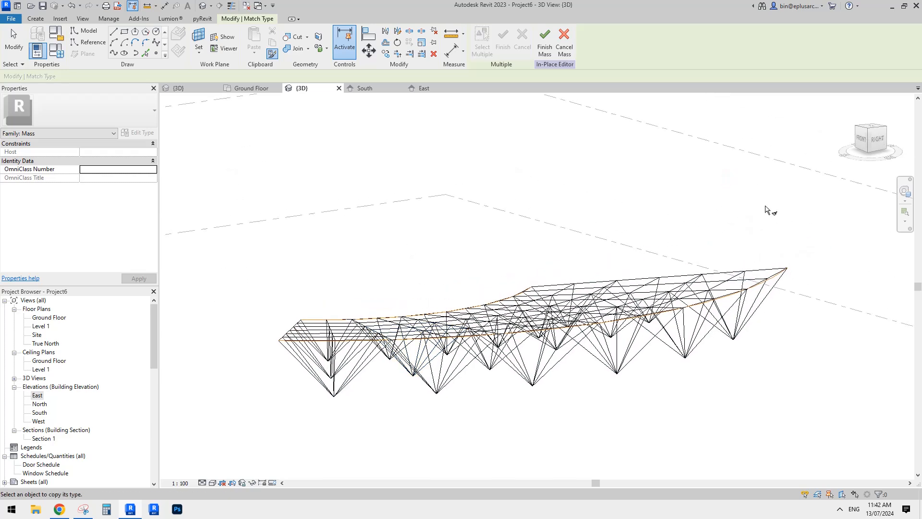
{"action": "middle_click_drag", "start_coordinate": [625, 204], "coordinate": [517, 349], "text": "shift"}
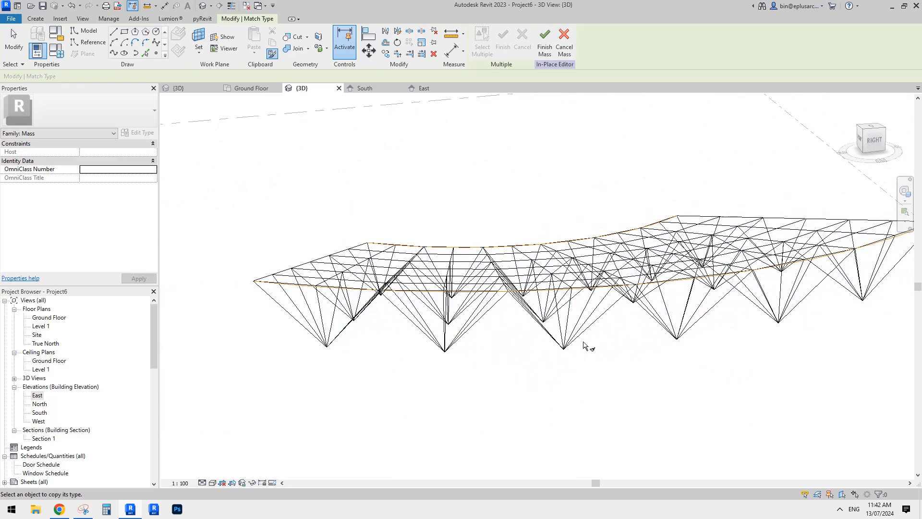
{"action": "middle_click_drag", "start_coordinate": [583, 341], "coordinate": [643, 232], "text": "shift"}
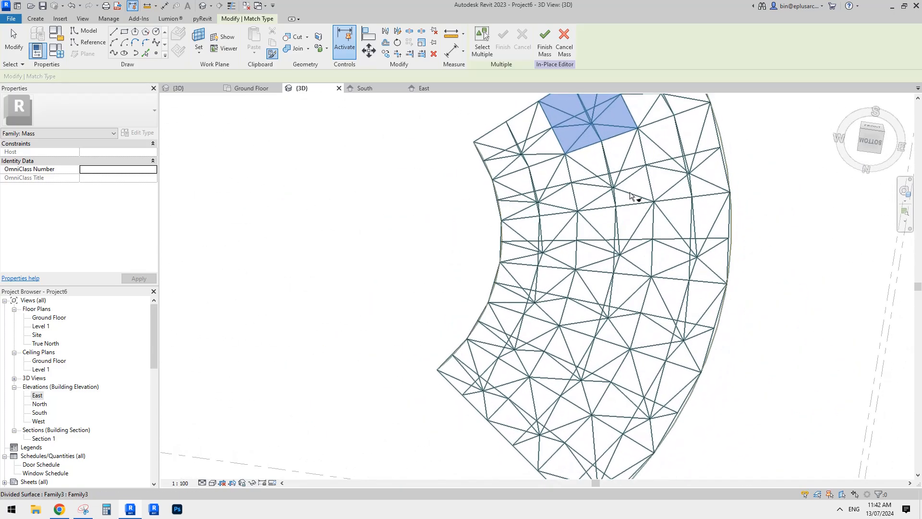
{"action": "middle_click_drag", "start_coordinate": [617, 191], "coordinate": [638, 231], "text": "shift"}
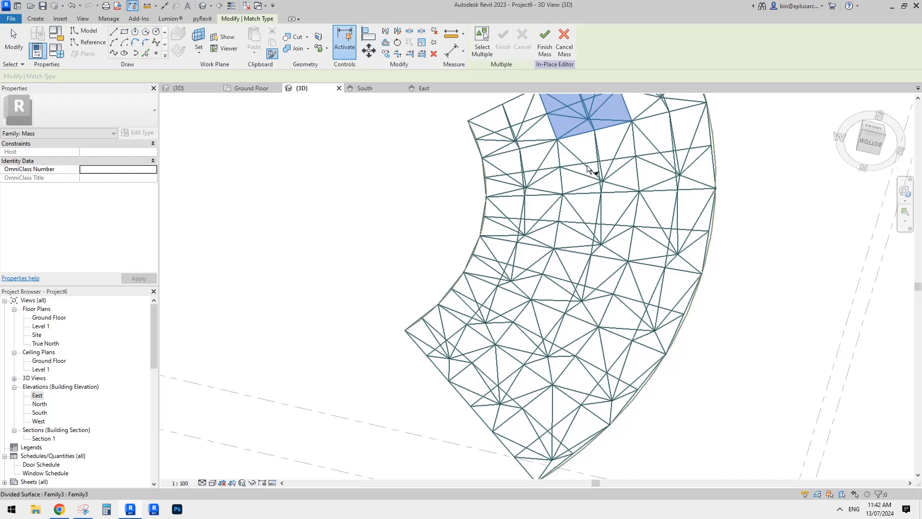
{"action": "middle_click_drag", "start_coordinate": [620, 201], "coordinate": [643, 278], "text": "shift"}
{"action": "scroll", "coordinate": [607, 313], "scroll_direction": "up", "scroll_amount": 2}
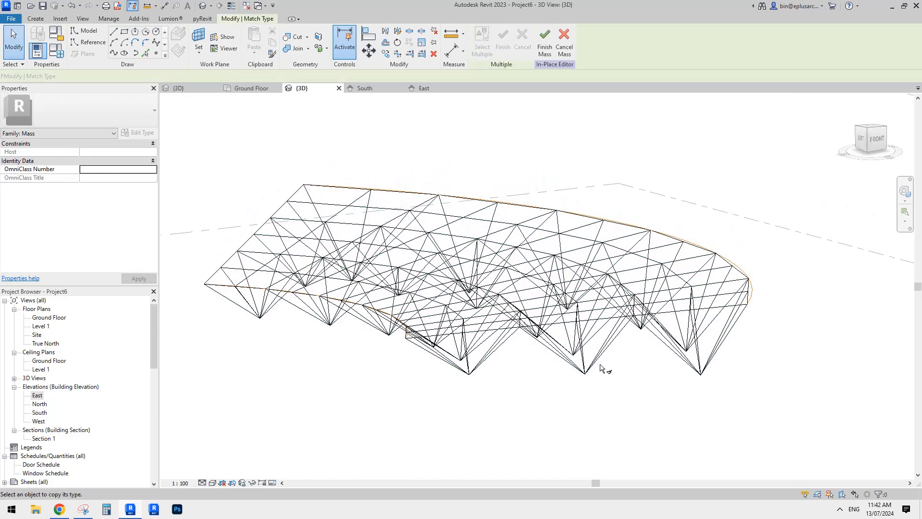
{"action": "left_click", "coordinate": [597, 367]}
{"action": "middle_click_drag", "start_coordinate": [597, 371], "coordinate": [634, 295], "text": "shift"}
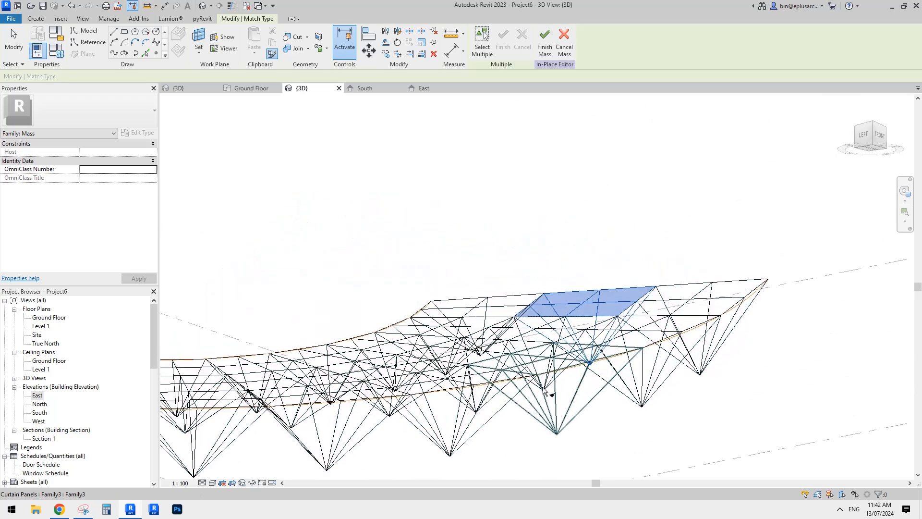
{"action": "middle_click_drag", "start_coordinate": [544, 392], "coordinate": [605, 358], "text": "shift"}
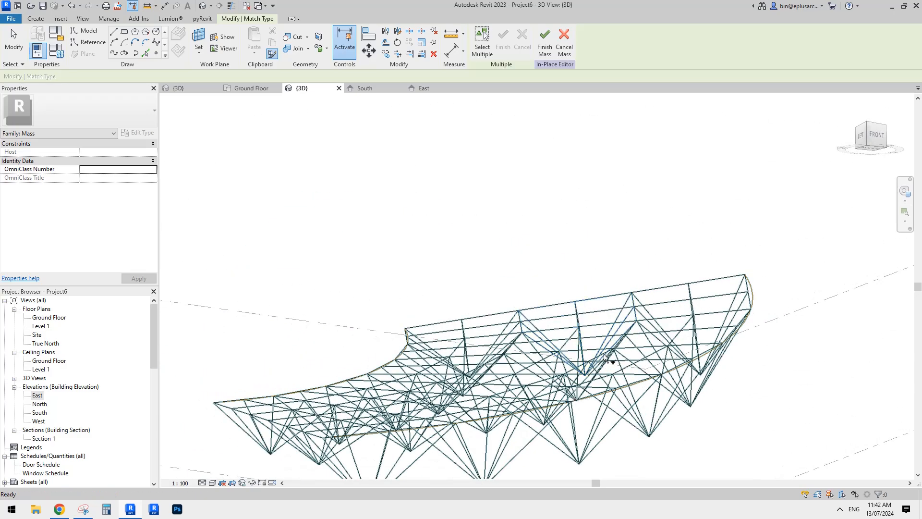
{"action": "key", "text": "Escape"}
{"action": "key", "text": "Escape"}
Inspect the matched truss panel depths along the whole curved roof from several angles in the 3D view
{"action": "scroll", "coordinate": [590, 327], "scroll_direction": "down", "scroll_amount": 5}
{"action": "middle_click_drag", "start_coordinate": [600, 283], "coordinate": [523, 326], "text": "shift"}
{"action": "scroll", "coordinate": [749, 261], "scroll_direction": "up", "scroll_amount": 2}
{"action": "middle_click_drag", "start_coordinate": [845, 264], "coordinate": [708, 327]}
{"action": "scroll", "coordinate": [632, 333], "scroll_direction": "up", "scroll_amount": 1}
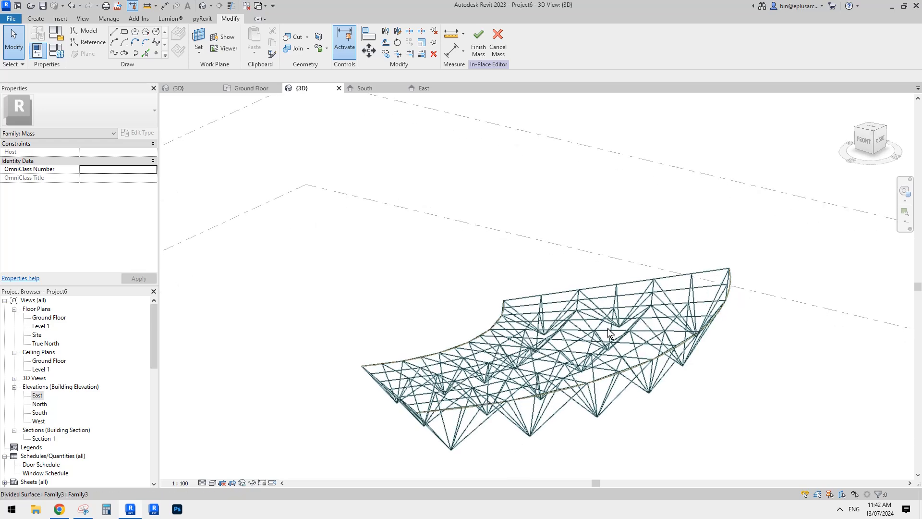
{"action": "scroll", "coordinate": [606, 328], "scroll_direction": "up", "scroll_amount": 1}
{"action": "middle_click_drag", "start_coordinate": [606, 328], "coordinate": [601, 273]}
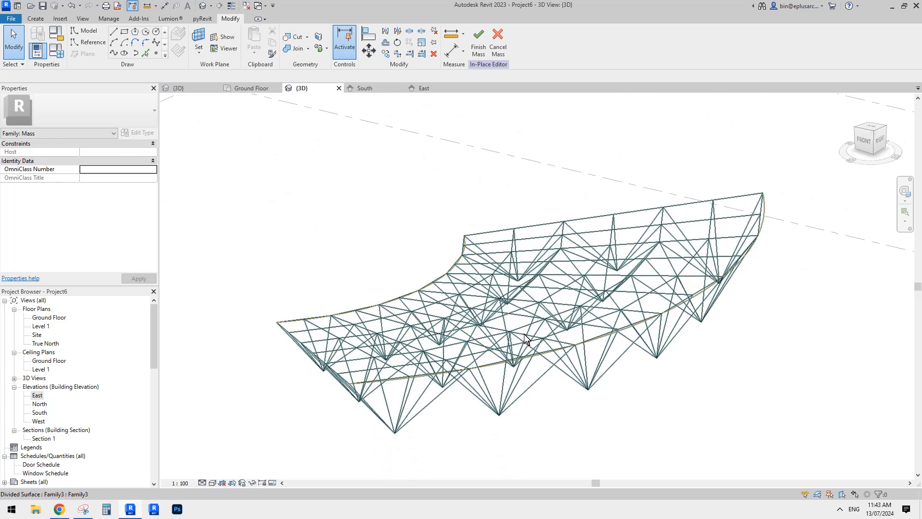
Check the truss apexes against the reference plane in the South and East elevations and review the roof in the Ground Floor plan
{"action": "left_click", "coordinate": [368, 88]}
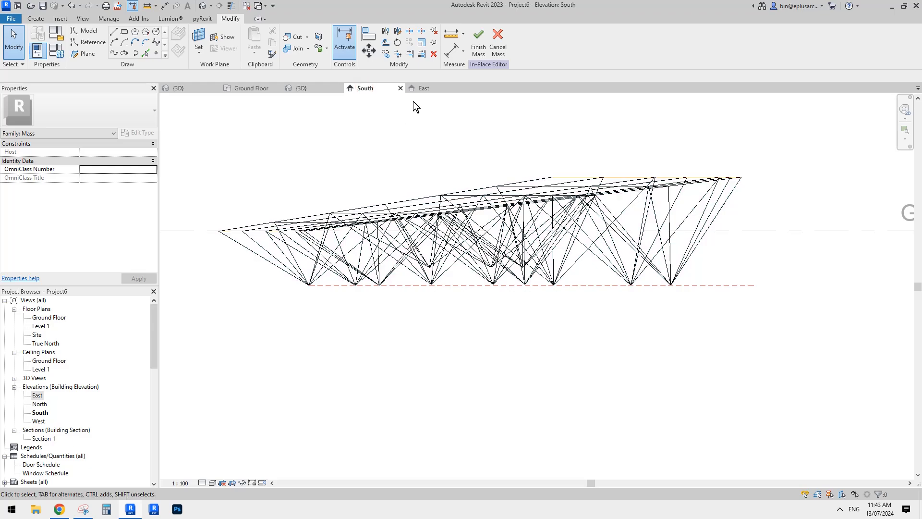
{"action": "left_click", "coordinate": [424, 89]}
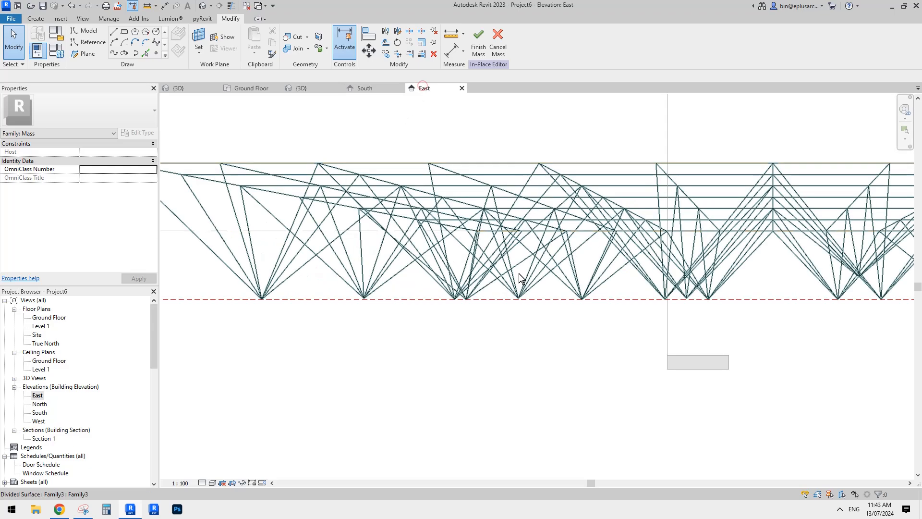
{"action": "left_click", "coordinate": [376, 91]}
{"action": "left_click", "coordinate": [311, 88]}
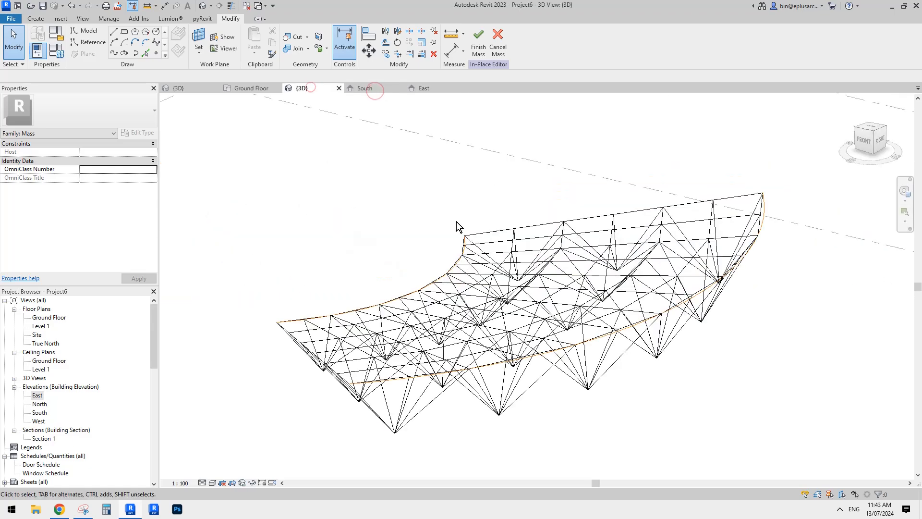
{"action": "left_click", "coordinate": [252, 89]}
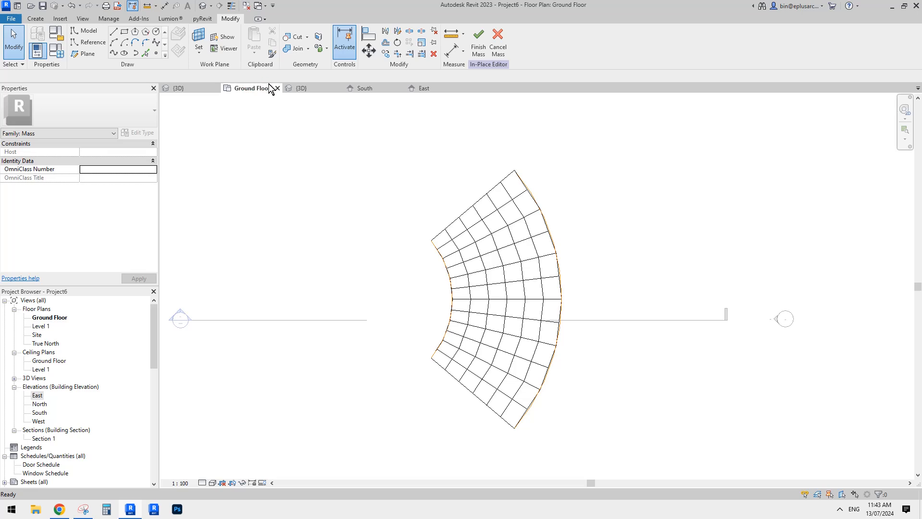
Switch to the 3D view of the curtain panel family and examine its truss member lines
{"action": "left_click", "coordinate": [196, 86]}
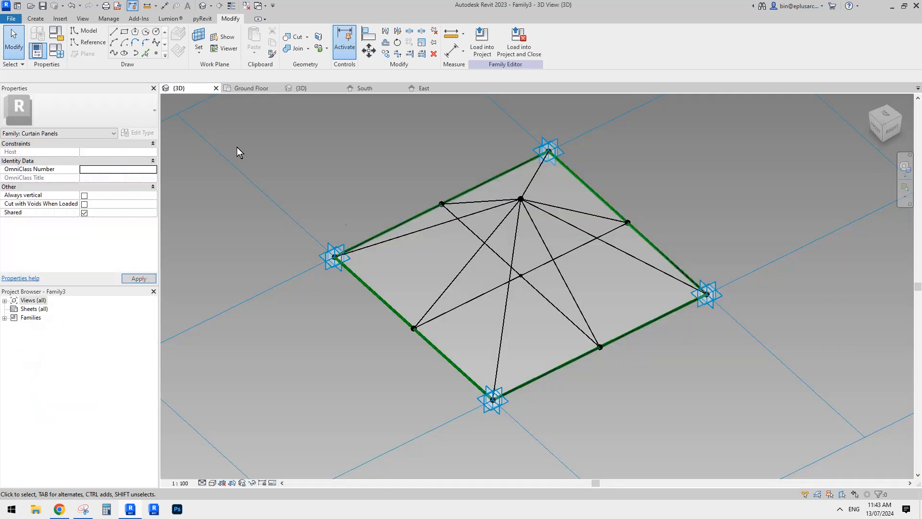
{"action": "middle_click_drag", "start_coordinate": [512, 219], "coordinate": [527, 252]}
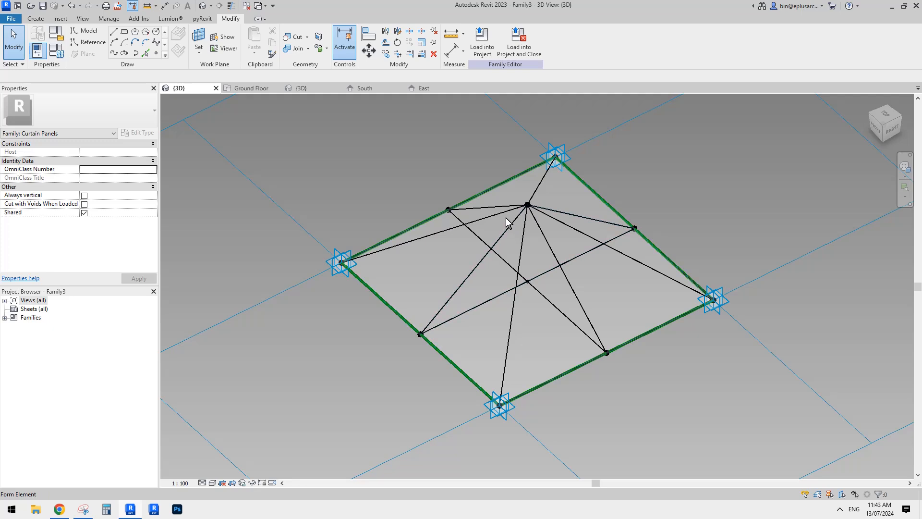
{"action": "middle_click_drag", "start_coordinate": [506, 232], "coordinate": [498, 241]}
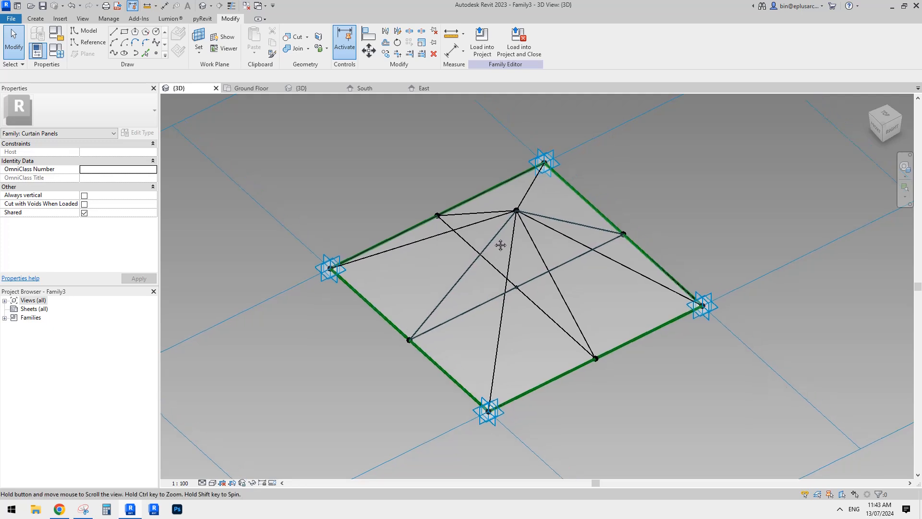
Create a new family from the Metric Generic Model Adaptive.rft template
{"action": "left_click", "coordinate": [10, 18]}
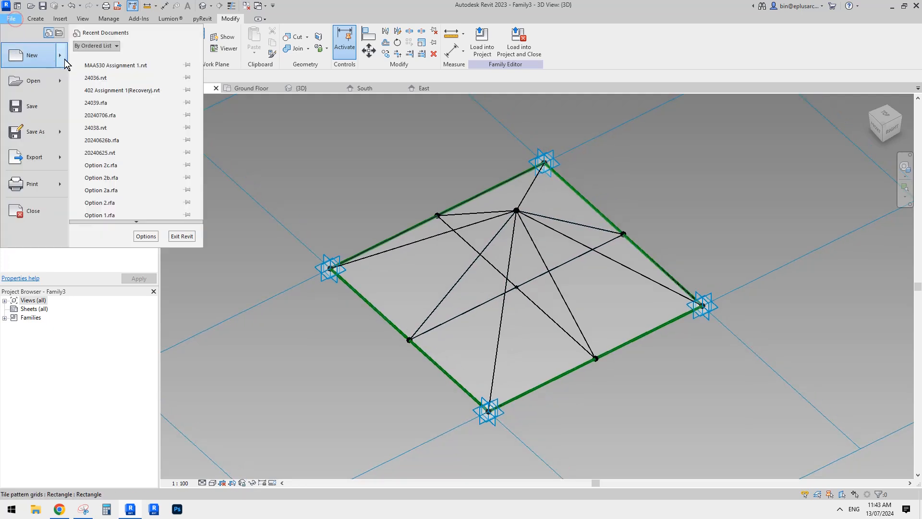
{"action": "mouse_move", "coordinate": [24, 76]}
{"action": "left_click", "coordinate": [114, 77]}
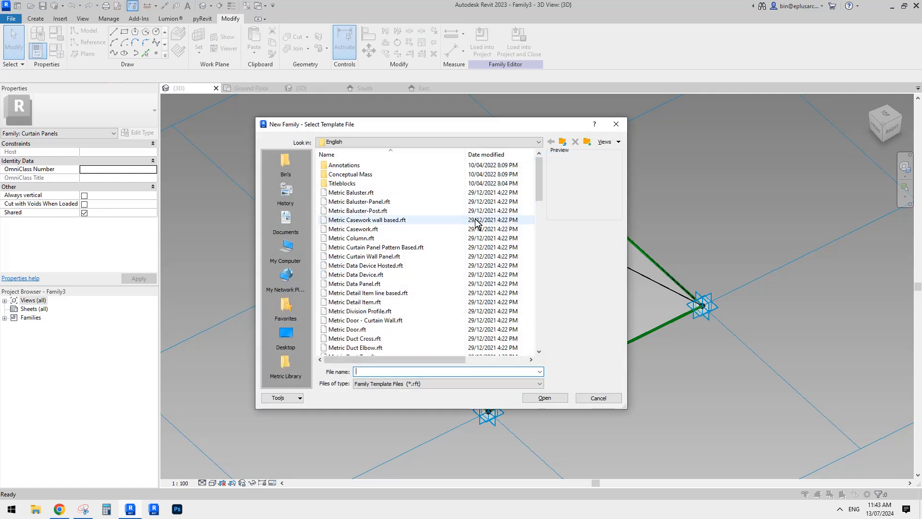
{"action": "scroll", "coordinate": [532, 215], "scroll_direction": "down", "scroll_amount": 8}
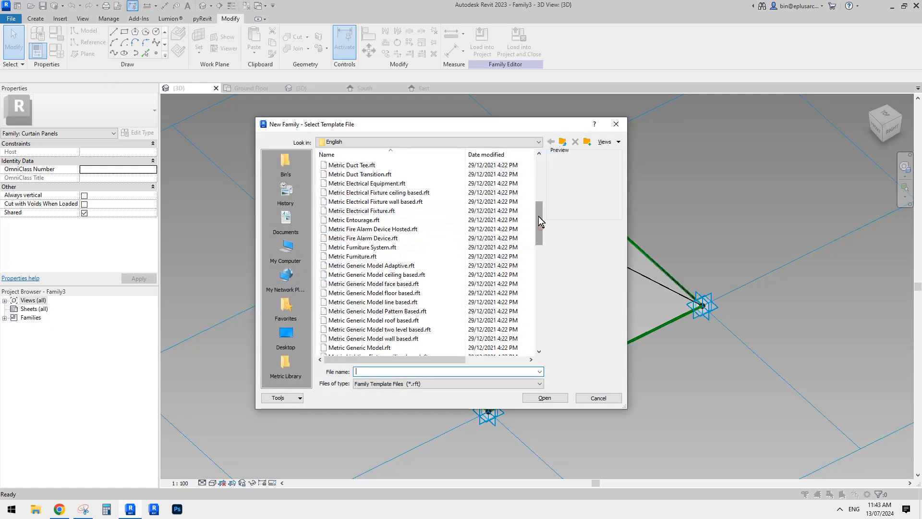
{"action": "left_click", "coordinate": [438, 246]}
{"action": "double_click", "coordinate": [392, 247]}
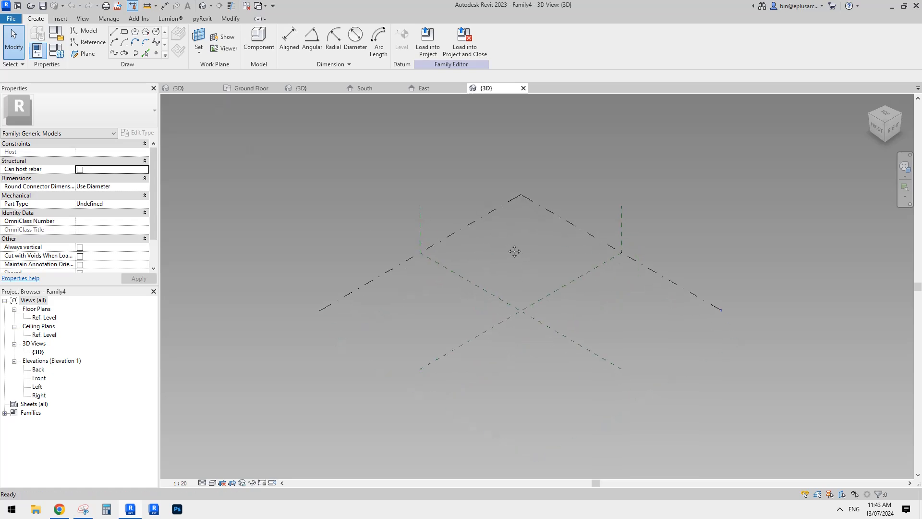
Place two reference points on the reference level and make both of them adaptive
{"action": "scroll", "coordinate": [514, 251], "scroll_direction": "up", "scroll_amount": 2}
{"action": "left_click", "coordinate": [156, 52]}
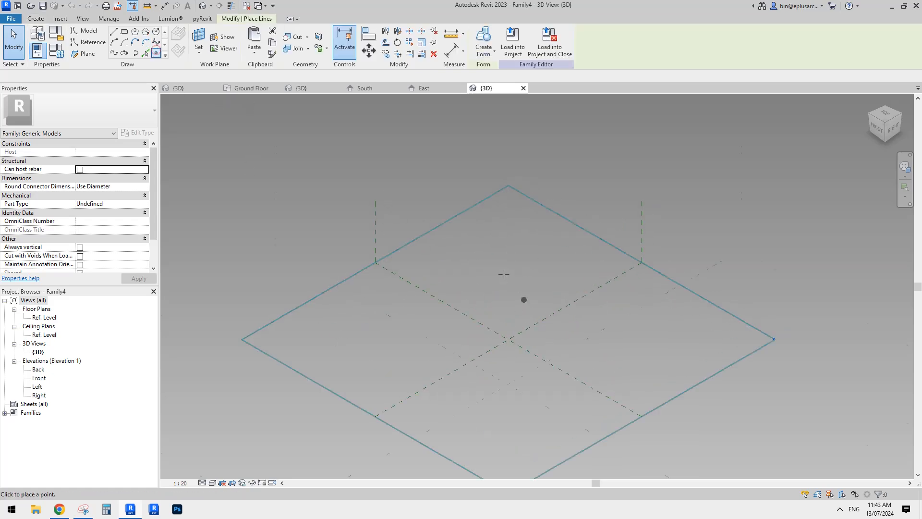
{"action": "scroll", "coordinate": [511, 272], "scroll_direction": "up", "scroll_amount": 2}
{"action": "left_click", "coordinate": [463, 308]}
{"action": "left_click", "coordinate": [506, 295]}
{"action": "key", "text": "Escape"}
{"action": "left_click_drag", "start_coordinate": [442, 282], "coordinate": [532, 329]}
{"action": "left_click", "coordinate": [533, 50]}
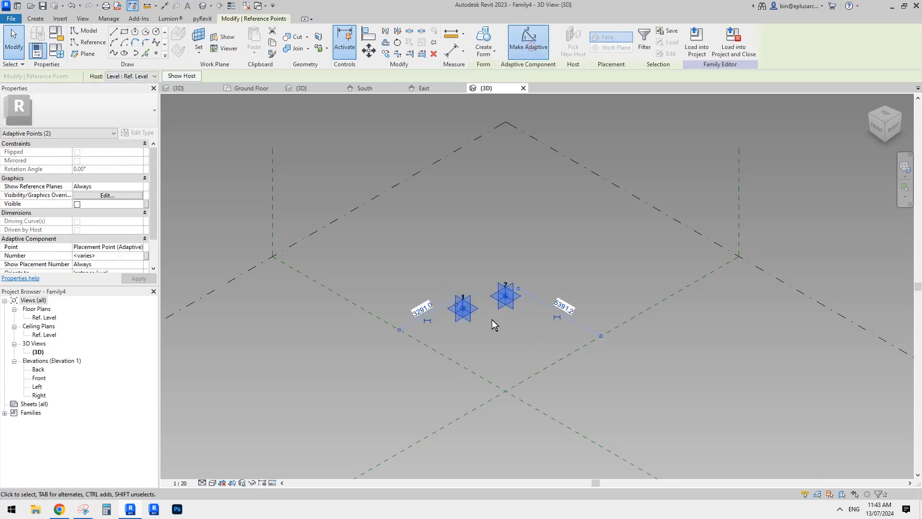
Connect the two adaptive points with a reference line and place a reference point on that line near point 1
{"action": "scroll", "coordinate": [484, 314], "scroll_direction": "up", "scroll_amount": 4}
{"action": "left_click", "coordinate": [114, 54]}
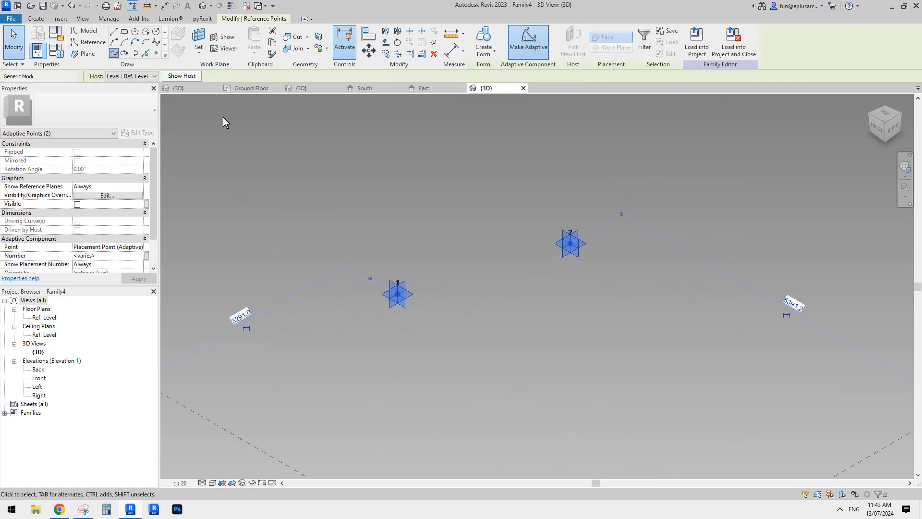
{"action": "left_click", "coordinate": [81, 222]}
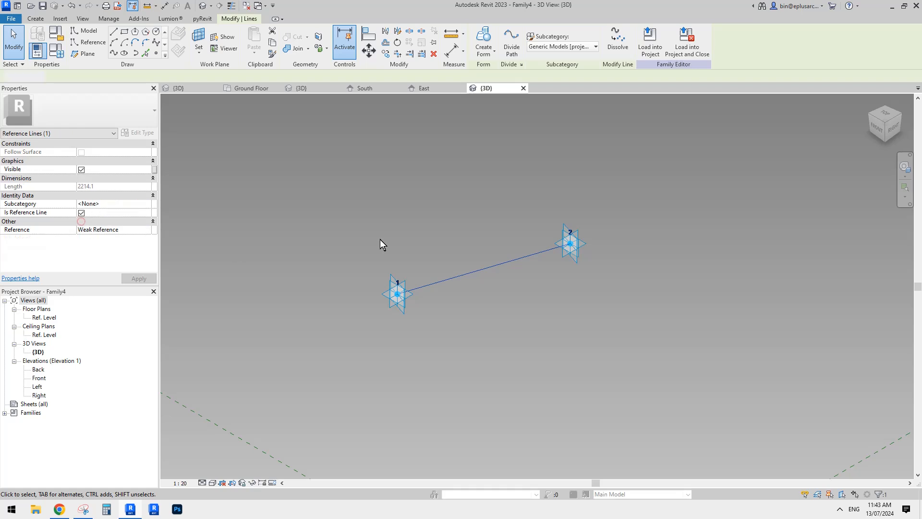
{"action": "left_click", "coordinate": [157, 52]}
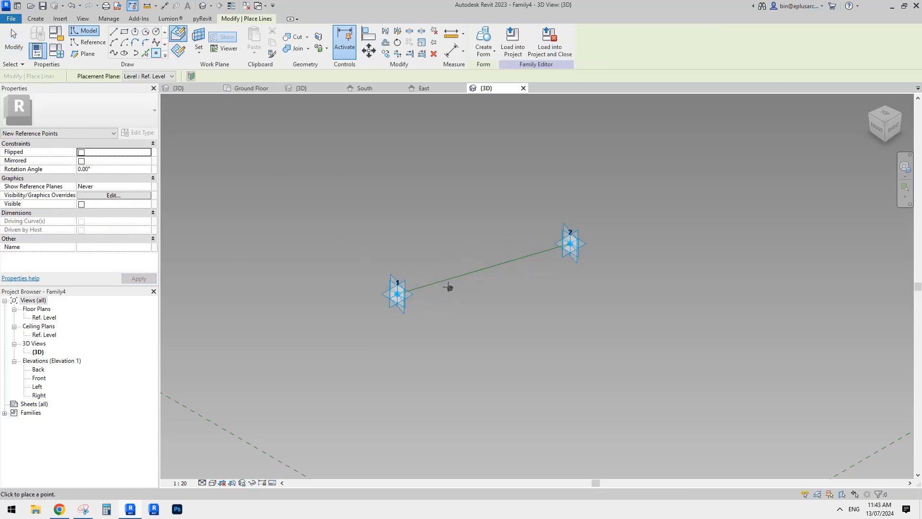
Draw a reference circle of radius 180 centred on the hosted point's work plane and make its radius dimension permanent
{"action": "left_click", "coordinate": [87, 44]}
{"action": "scroll", "coordinate": [319, 251], "scroll_direction": "up", "scroll_amount": 5}
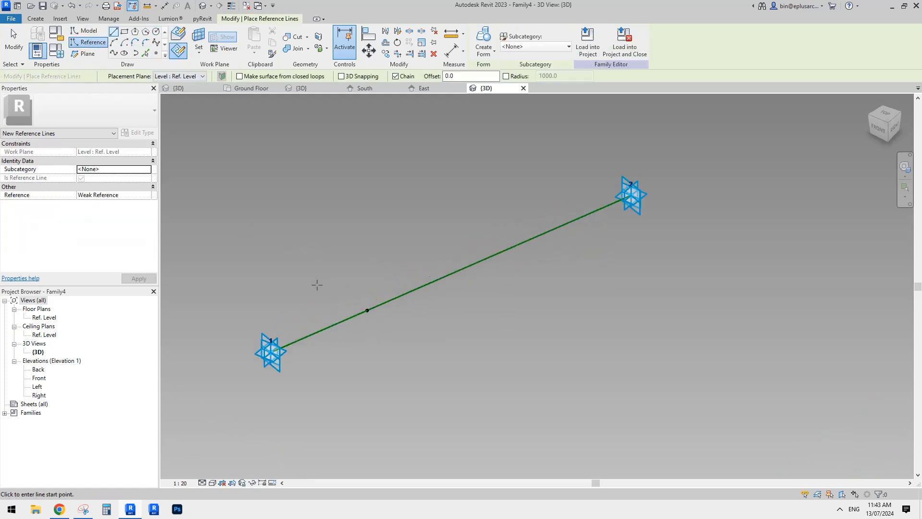
{"action": "scroll", "coordinate": [379, 265], "scroll_direction": "down", "scroll_amount": 1}
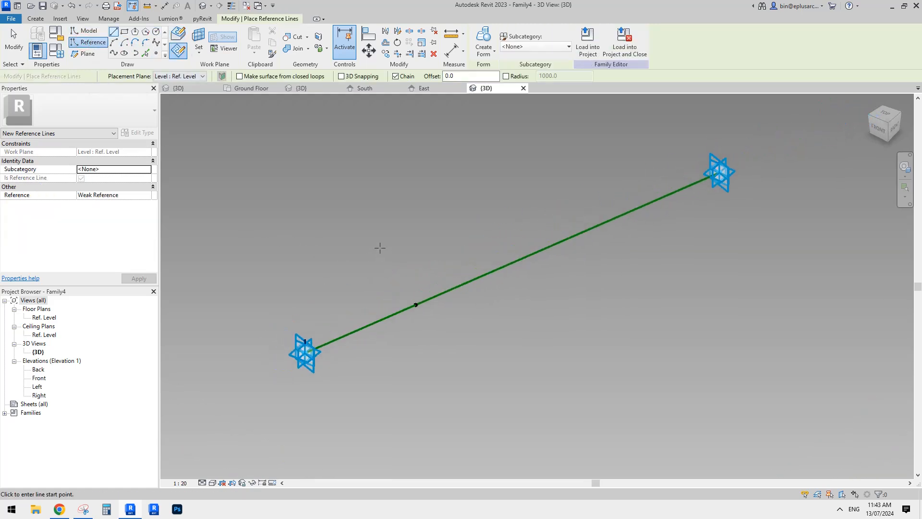
{"action": "left_click", "coordinate": [156, 33]}
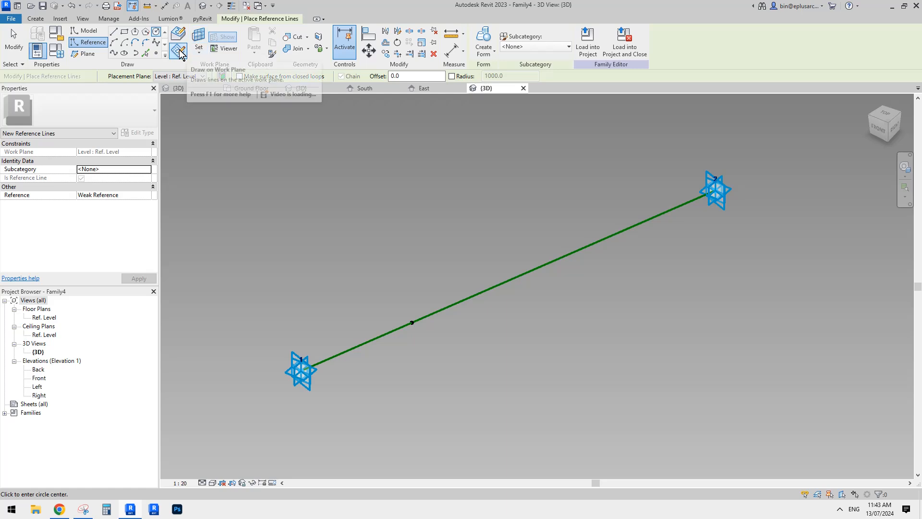
{"action": "left_click", "coordinate": [200, 48]}
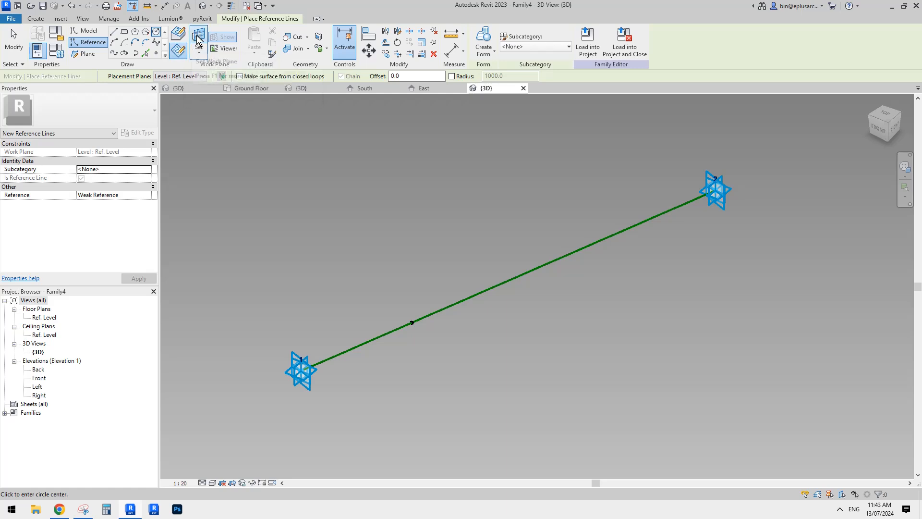
{"action": "left_click", "coordinate": [412, 322]}
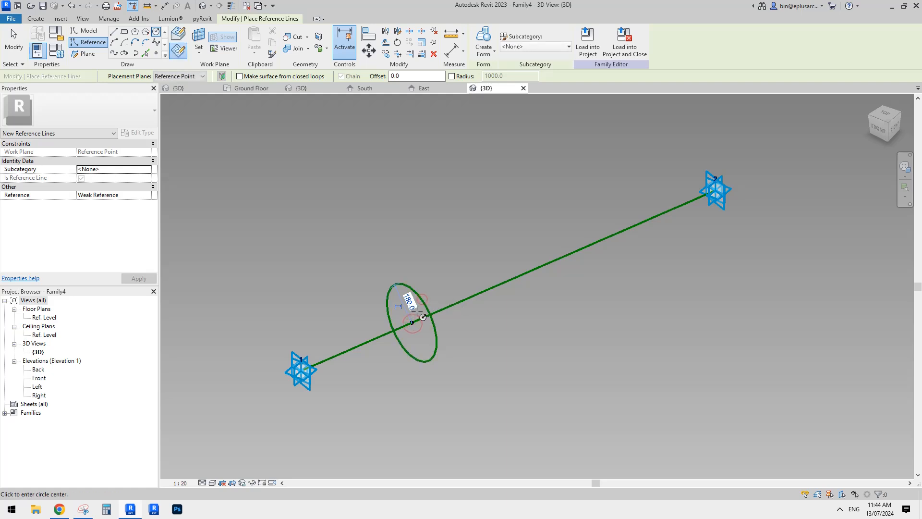
{"action": "left_click", "coordinate": [405, 312]}
{"action": "scroll", "coordinate": [403, 307], "scroll_direction": "up", "scroll_amount": 2}
{"action": "key", "text": "Escape"}
{"action": "key", "text": "Escape"}
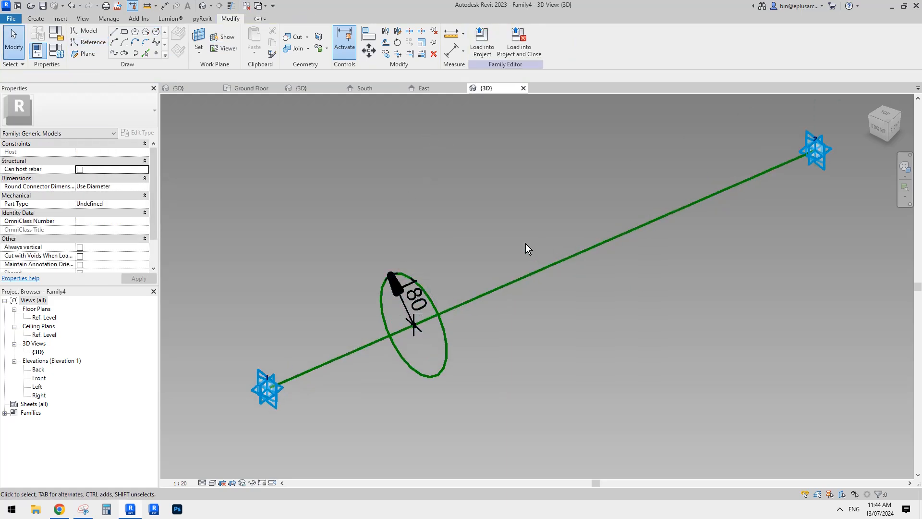
Label the circle's radius dimension with a new type parameter named r
{"action": "left_click", "coordinate": [414, 298]}
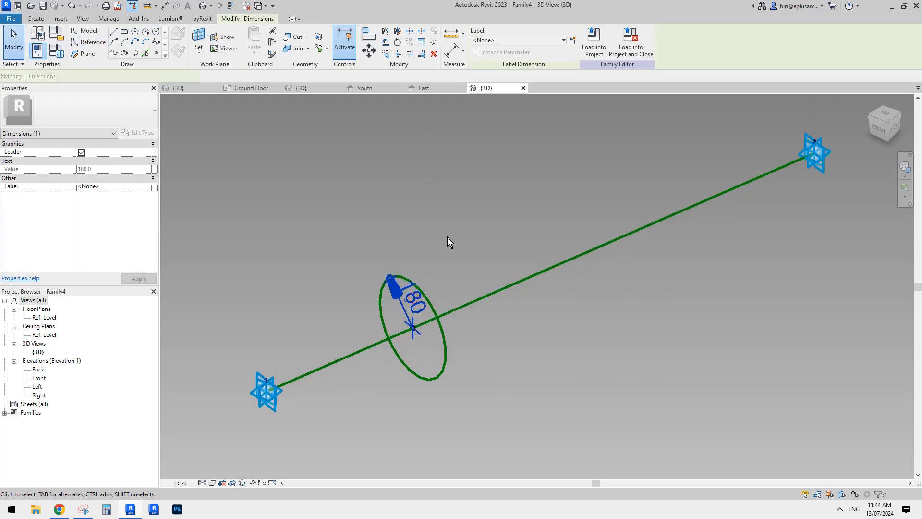
{"action": "left_click", "coordinate": [572, 39]}
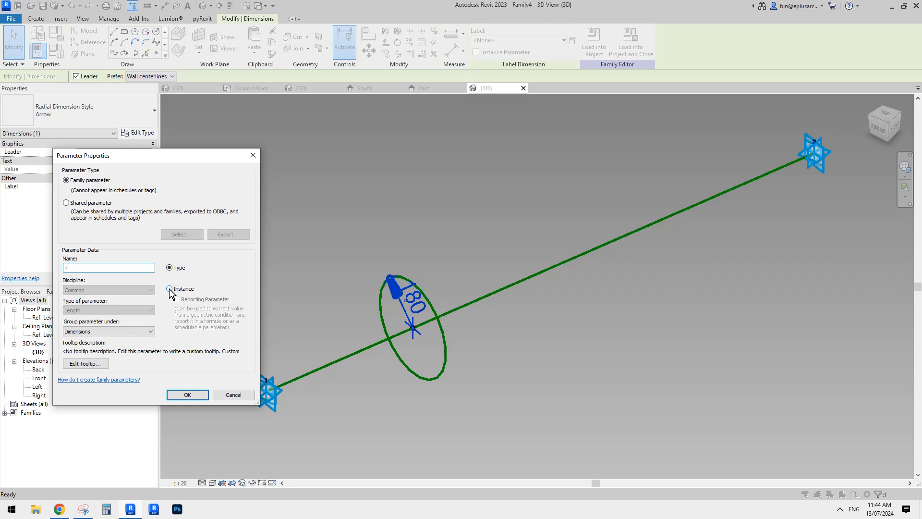
{"action": "left_click", "coordinate": [187, 394]}
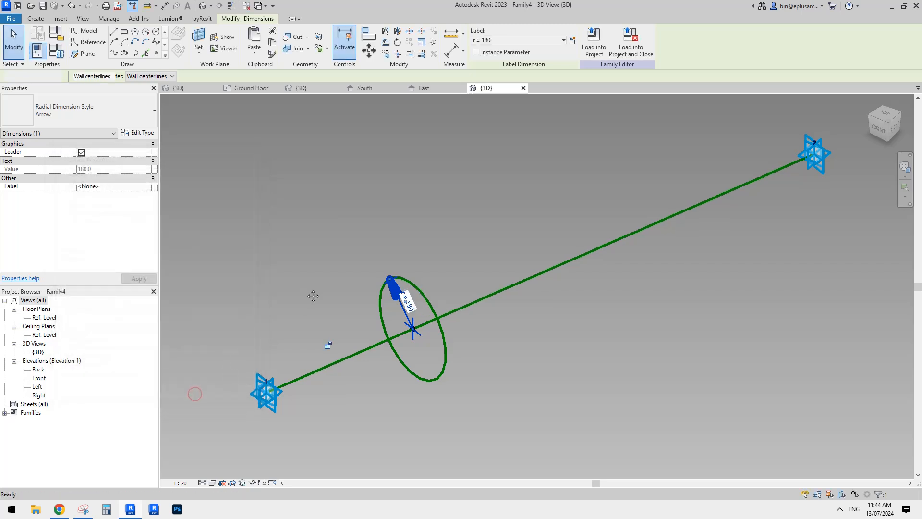
{"action": "left_click", "coordinate": [338, 267]}
Copy the dimensioned circle with its reference point and rehost the copy on the reference line near adaptive point 2
{"action": "left_click_drag", "start_coordinate": [340, 232], "coordinate": [508, 435]}
{"action": "left_click", "coordinate": [529, 221]}
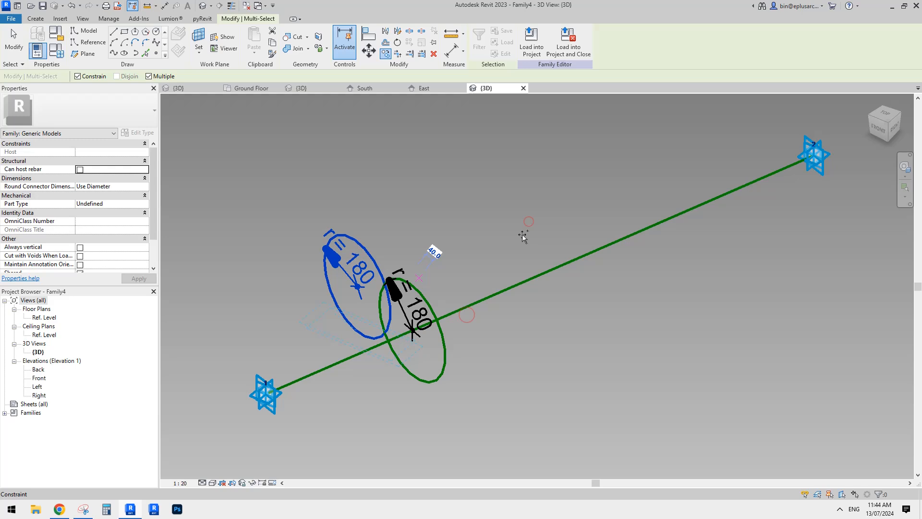
{"action": "key", "text": "Escape"}
{"action": "key", "text": "Escape"}
{"action": "left_click", "coordinate": [358, 289]}
{"action": "left_click", "coordinate": [571, 44]}
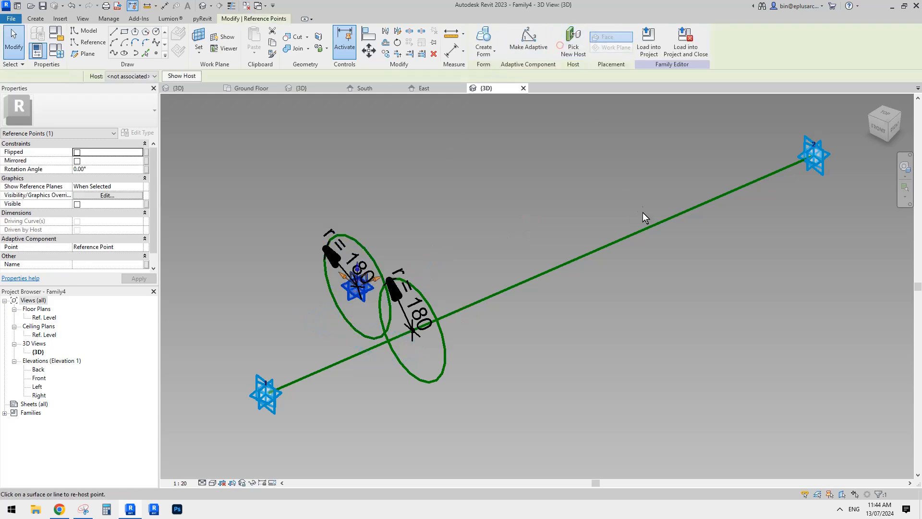
{"action": "left_click", "coordinate": [652, 226]}
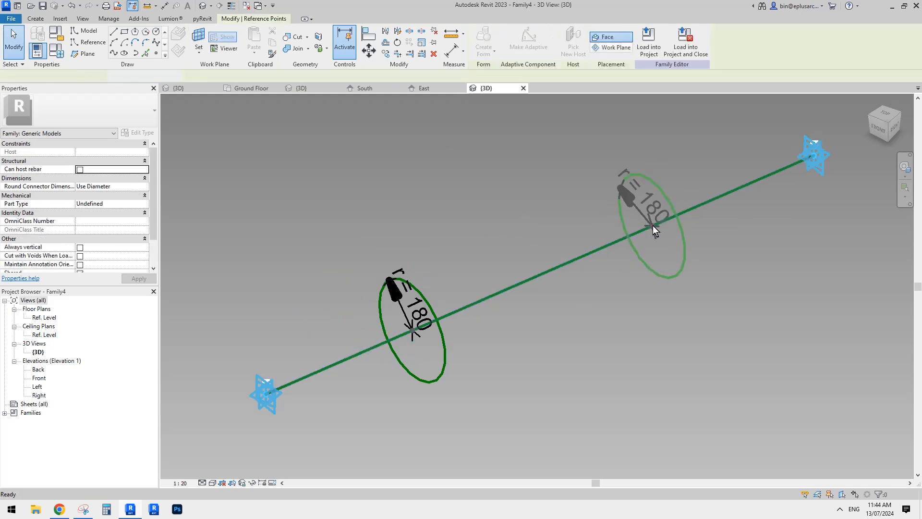
Create a solid form between the two reference circles
{"action": "left_click", "coordinate": [668, 196]}
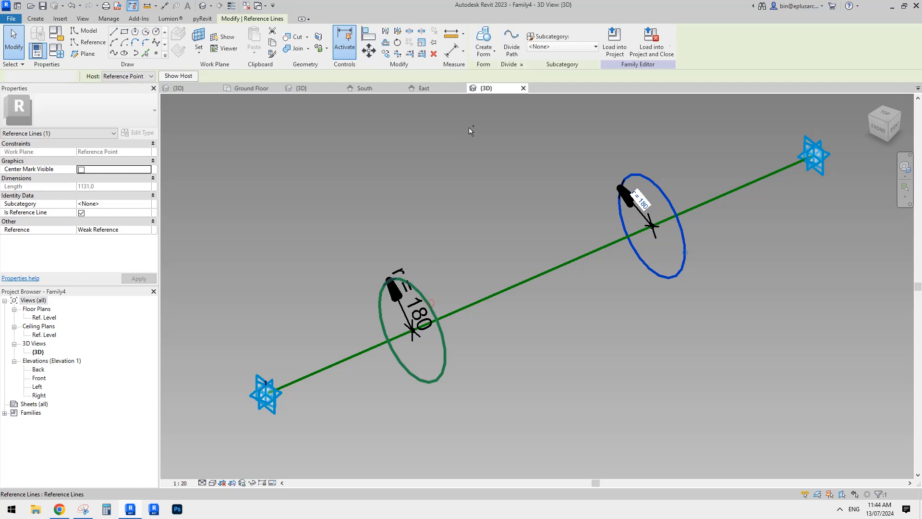
{"action": "left_click", "coordinate": [442, 336], "text": "ctrl"}
{"action": "left_click", "coordinate": [483, 42]}
Move the host points of both circles to the ends of the reference line so the cylinder spans the two adaptive points
{"action": "left_click_drag", "start_coordinate": [343, 244], "coordinate": [416, 383]}
{"action": "scroll", "coordinate": [417, 382], "scroll_direction": "down", "scroll_amount": 2}
{"action": "middle_click_drag", "start_coordinate": [414, 353], "coordinate": [432, 294]}
{"action": "left_click_drag", "start_coordinate": [433, 295], "coordinate": [335, 333]}
{"action": "middle_click_drag", "start_coordinate": [598, 255], "coordinate": [580, 292]}
{"action": "left_click_drag", "start_coordinate": [522, 186], "coordinate": [580, 215]}
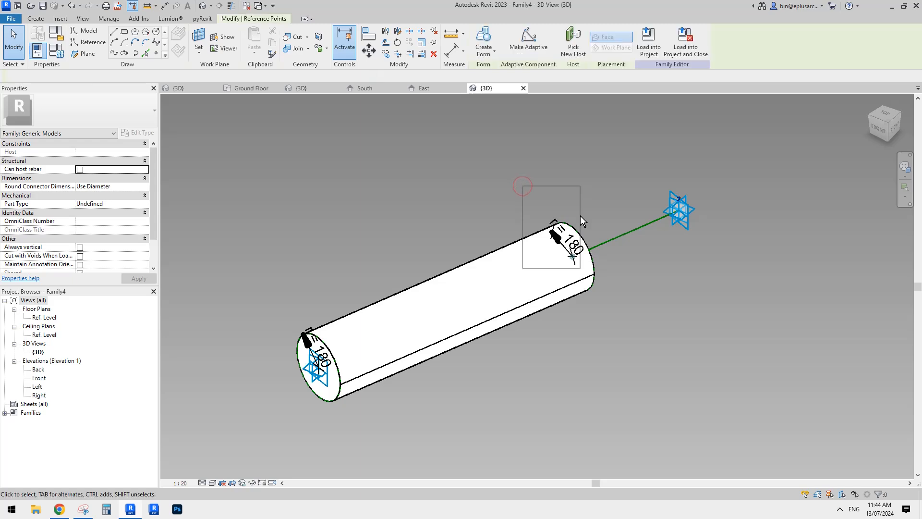
{"action": "middle_click_drag", "start_coordinate": [575, 263], "coordinate": [497, 266], "text": "shift"}
{"action": "left_click_drag", "start_coordinate": [567, 258], "coordinate": [678, 291]}
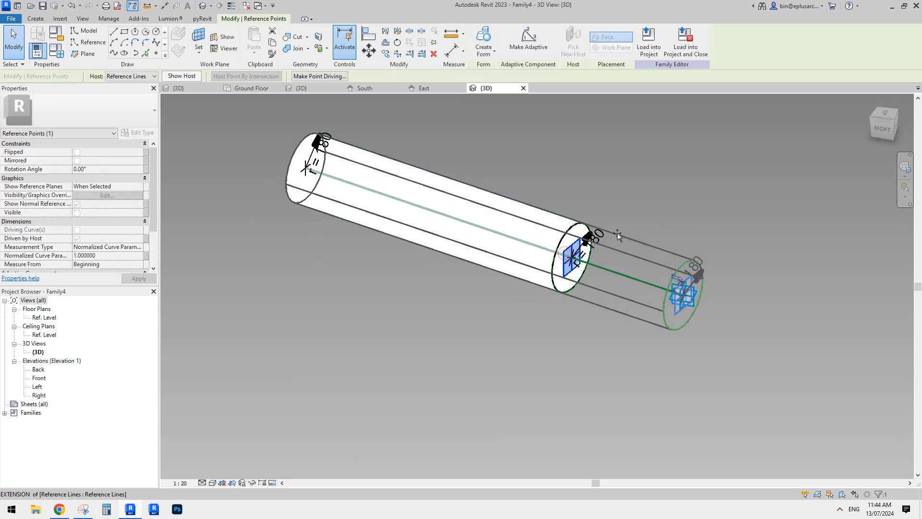
Set the family's radius parameter r to 50 and apply it to the cylindrical member
{"action": "middle_click_drag", "start_coordinate": [618, 232], "coordinate": [582, 315], "text": "shift"}
{"action": "scroll", "coordinate": [537, 287], "scroll_direction": "up", "scroll_amount": 1}
{"action": "key", "text": "Escape"}
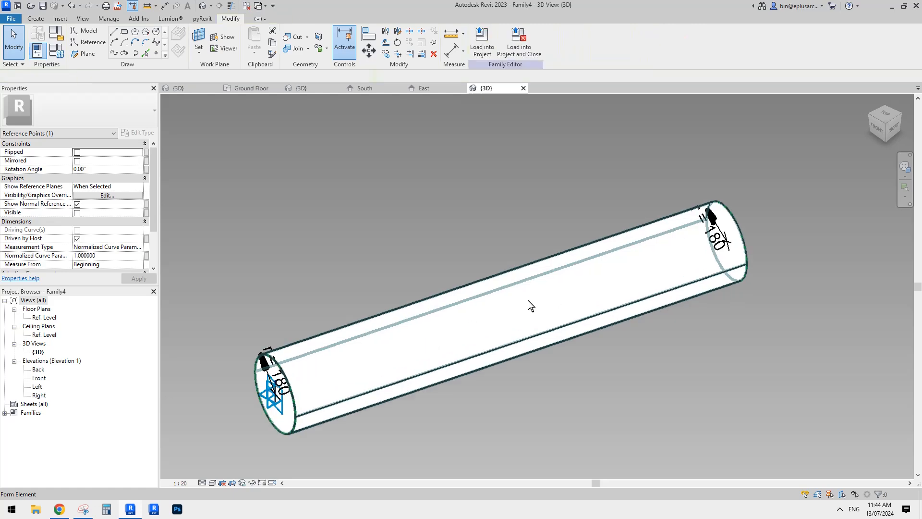
{"action": "middle_click_drag", "start_coordinate": [528, 300], "coordinate": [534, 299]}
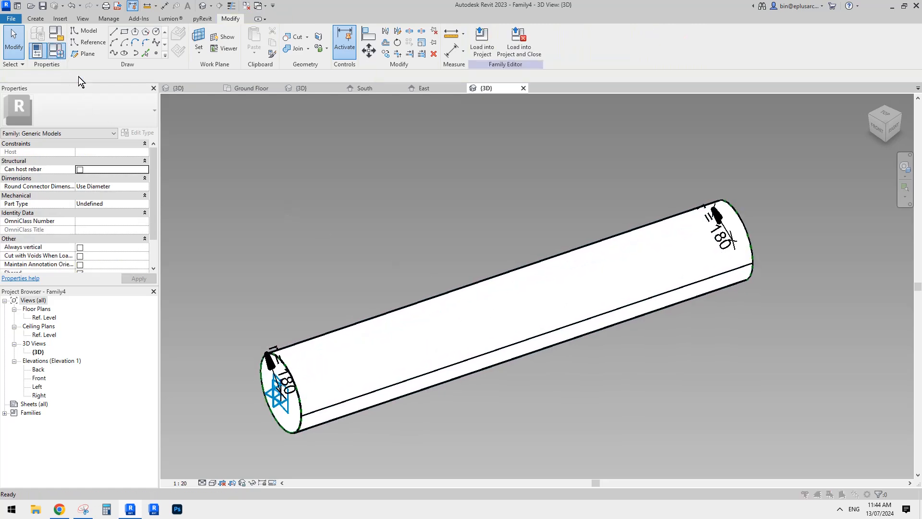
{"action": "left_click", "coordinate": [57, 50]}
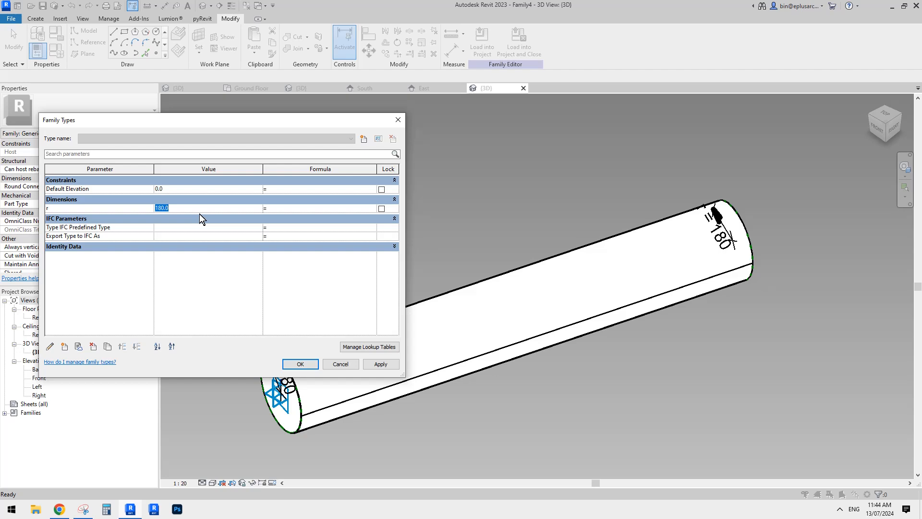
{"action": "type", "text": "50"}
{"action": "left_click", "coordinate": [379, 363]}
{"action": "left_click", "coordinate": [302, 364]}
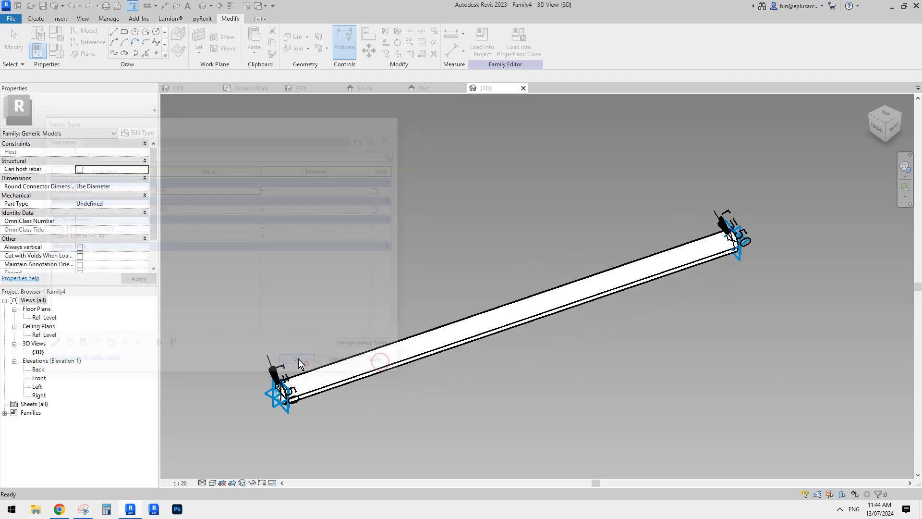
Turn off the member family's Shared option and close the inactive views
{"action": "scroll", "coordinate": [406, 290], "scroll_direction": "down", "scroll_amount": 2}
{"action": "middle_click_drag", "start_coordinate": [405, 290], "coordinate": [209, 245], "text": "shift"}
{"action": "scroll", "coordinate": [126, 232], "scroll_direction": "down", "scroll_amount": 2}
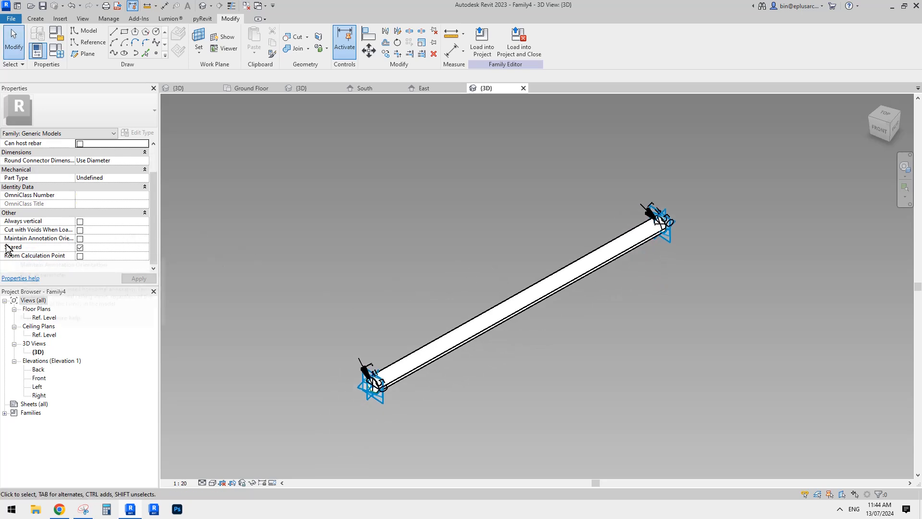
{"action": "left_click", "coordinate": [79, 248]}
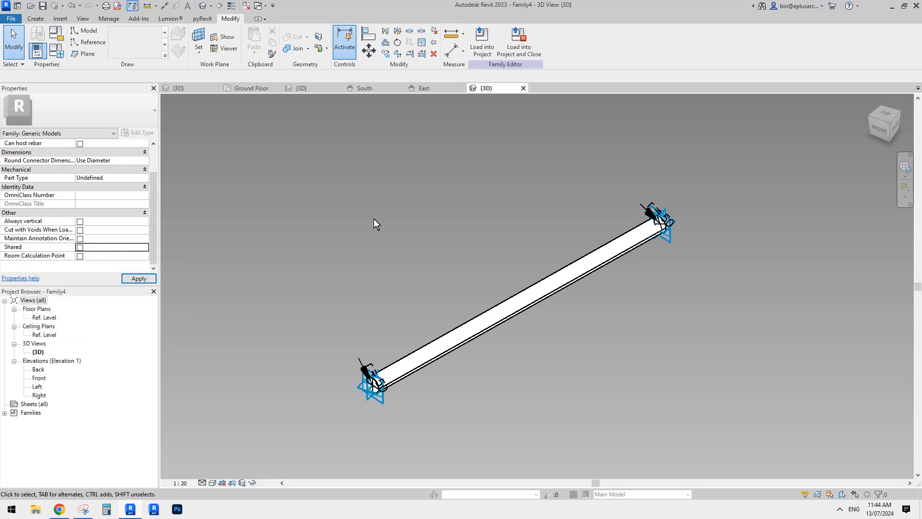
{"action": "left_click", "coordinate": [245, 8]}
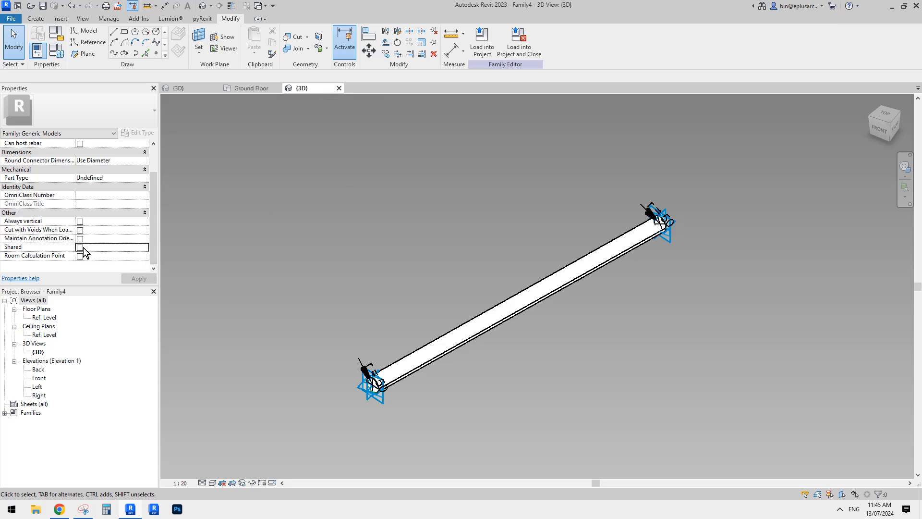
{"action": "middle_click_drag", "start_coordinate": [461, 256], "coordinate": [462, 256]}
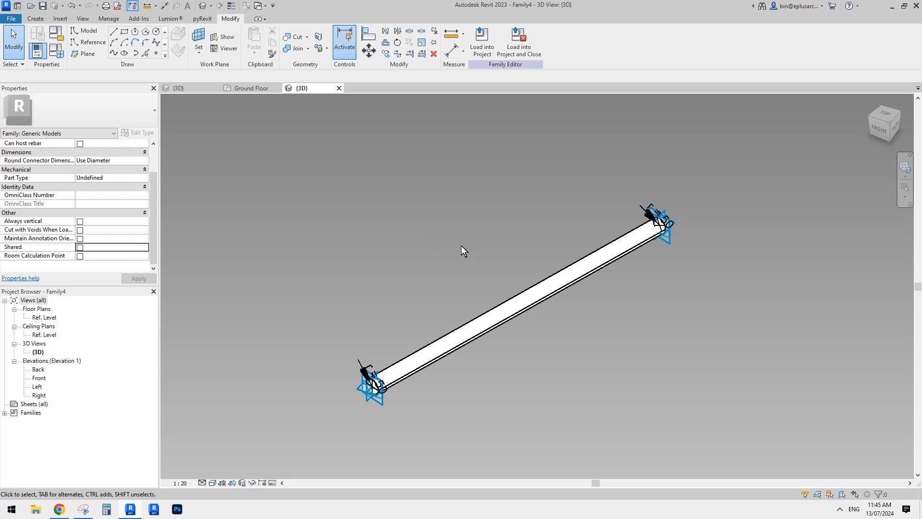
{"action": "middle_click_drag", "start_coordinate": [468, 244], "coordinate": [454, 242]}
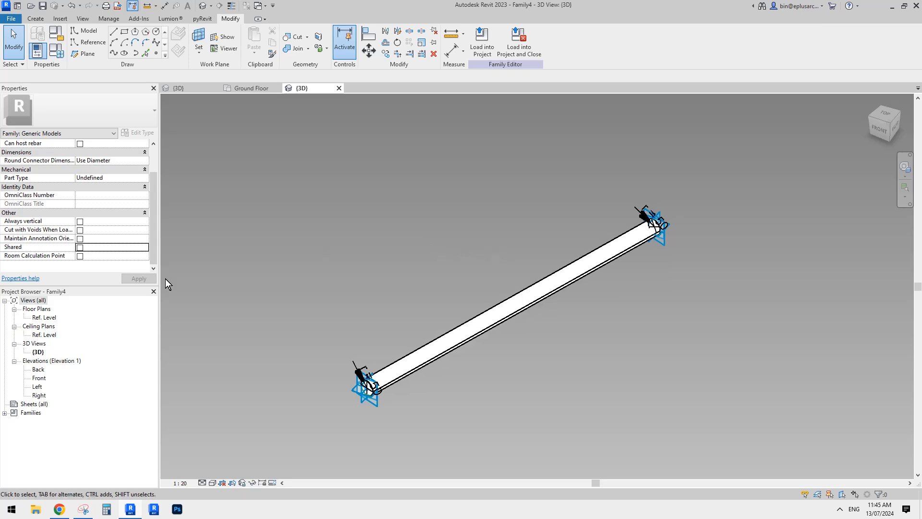
{"action": "middle_click_drag", "start_coordinate": [317, 212], "coordinate": [320, 211]}
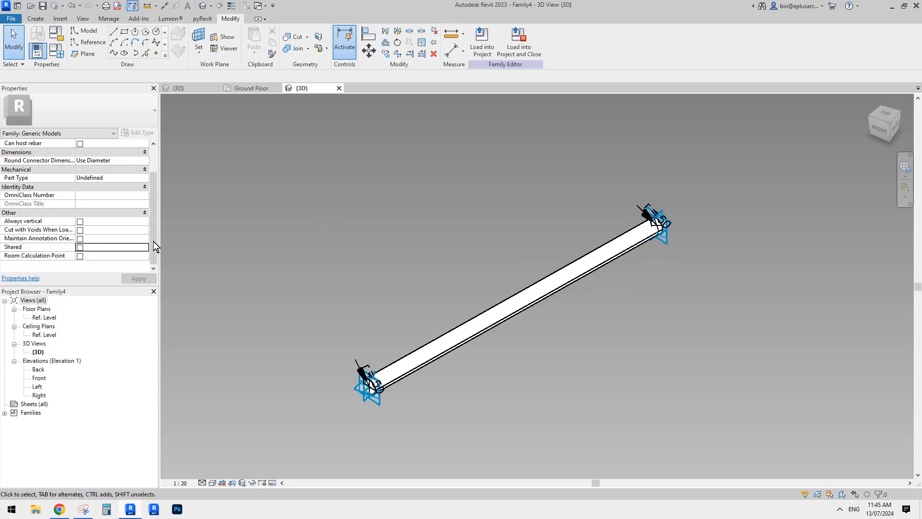
{"action": "middle_click_drag", "start_coordinate": [437, 192], "coordinate": [437, 193]}
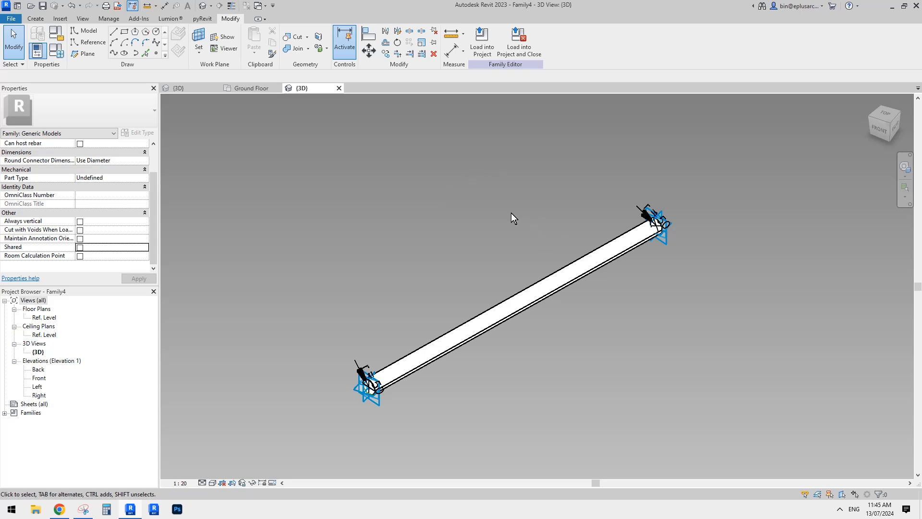
{"action": "middle_click_drag", "start_coordinate": [514, 208], "coordinate": [504, 211]}
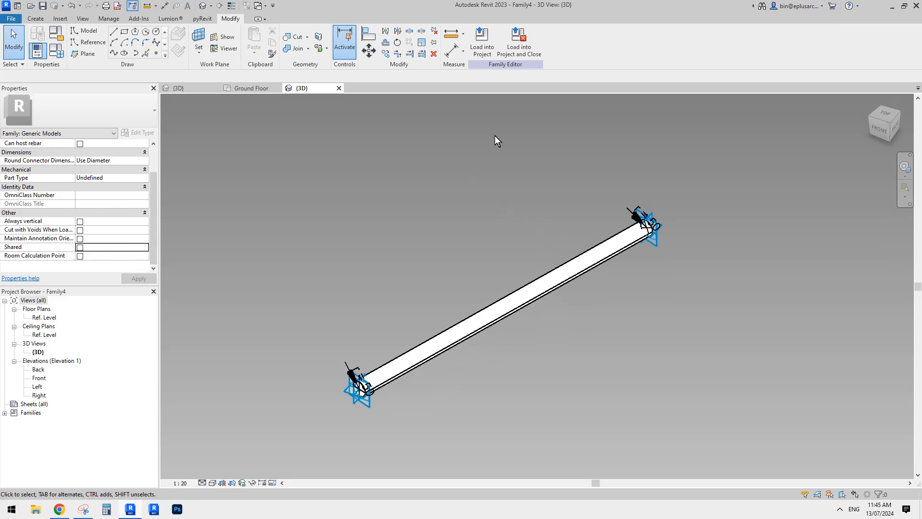
Load the circular member family into Family3 only and leave the component placement
{"action": "left_click", "coordinate": [488, 38]}
{"action": "left_click", "coordinate": [237, 144]}
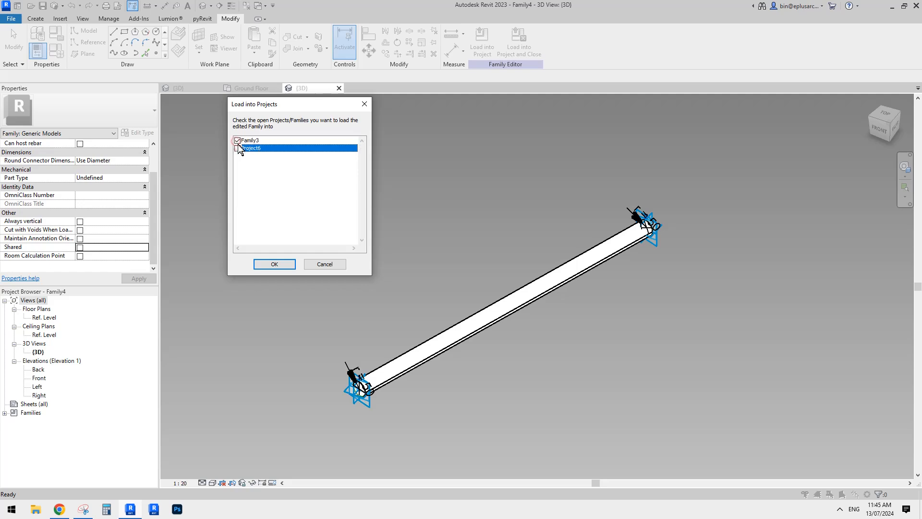
{"action": "left_click", "coordinate": [290, 264]}
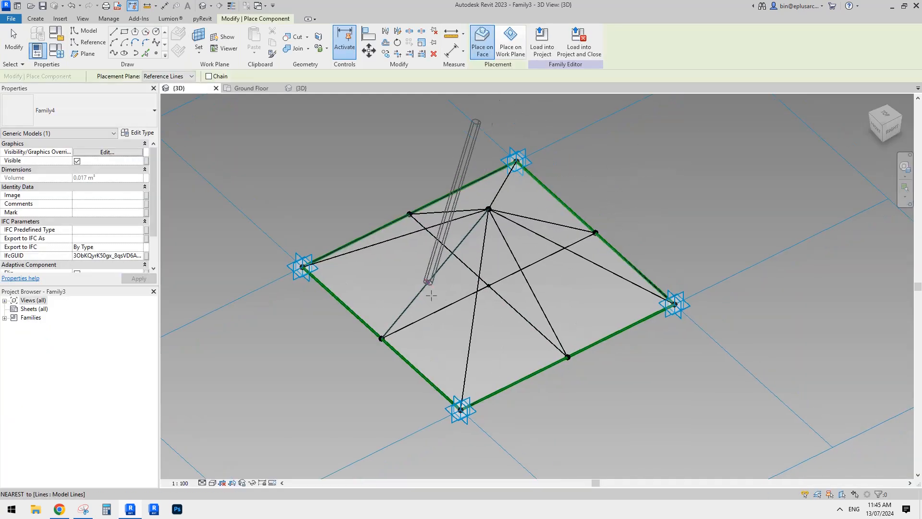
{"action": "middle_click_drag", "start_coordinate": [467, 297], "coordinate": [426, 309], "text": "shift"}
{"action": "middle_click_drag", "start_coordinate": [479, 251], "coordinate": [400, 266]}
{"action": "key", "text": "Escape"}
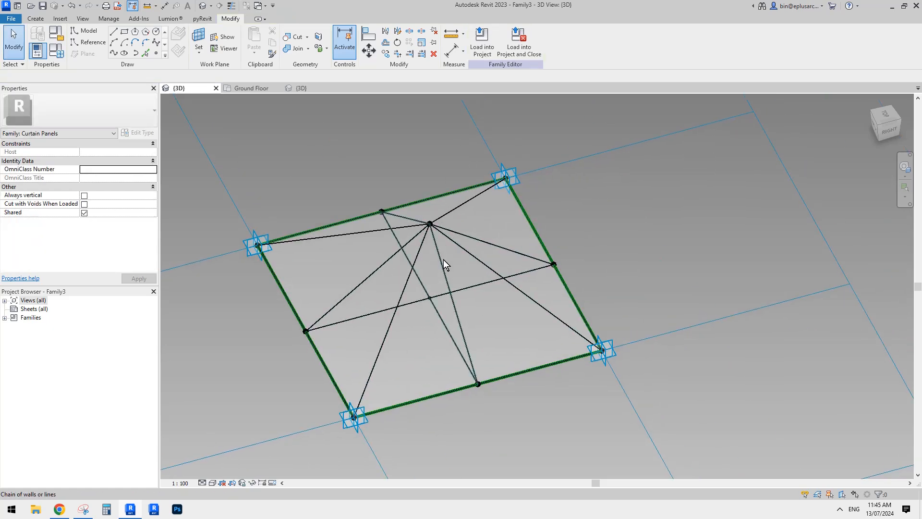
Temporarily hide the category of the glass form in the truss panel
{"action": "mouse_move", "coordinate": [441, 260]}
{"action": "middle_mouse_down", "text": "shift"}
{"action": "mouse_move", "coordinate": [449, 269]}
{"action": "mouse_move", "coordinate": [456, 254]}
{"action": "middle_mouse_up", "text": "shift"}
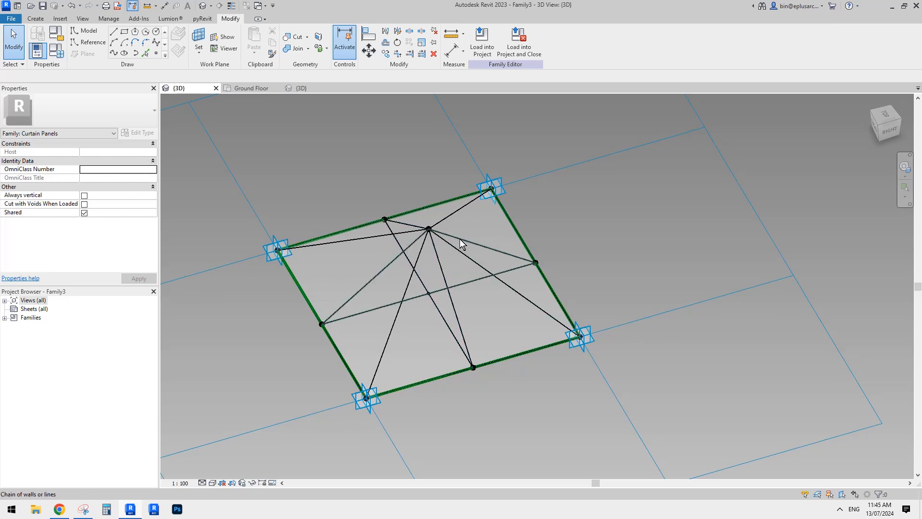
{"action": "key", "text": "Tab"}
{"action": "middle_click_drag", "start_coordinate": [474, 260], "coordinate": [434, 255]}
{"action": "middle_click_drag", "start_coordinate": [473, 231], "coordinate": [488, 240]}
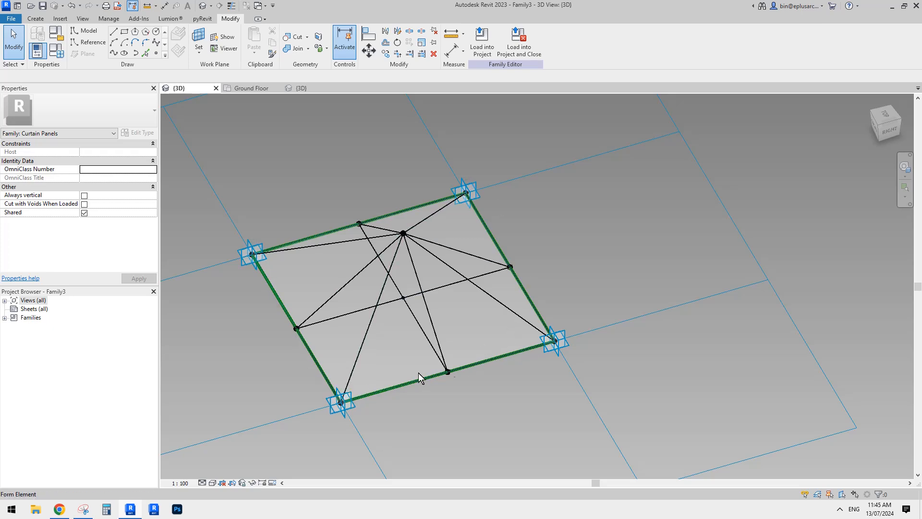
{"action": "left_click", "coordinate": [505, 353]}
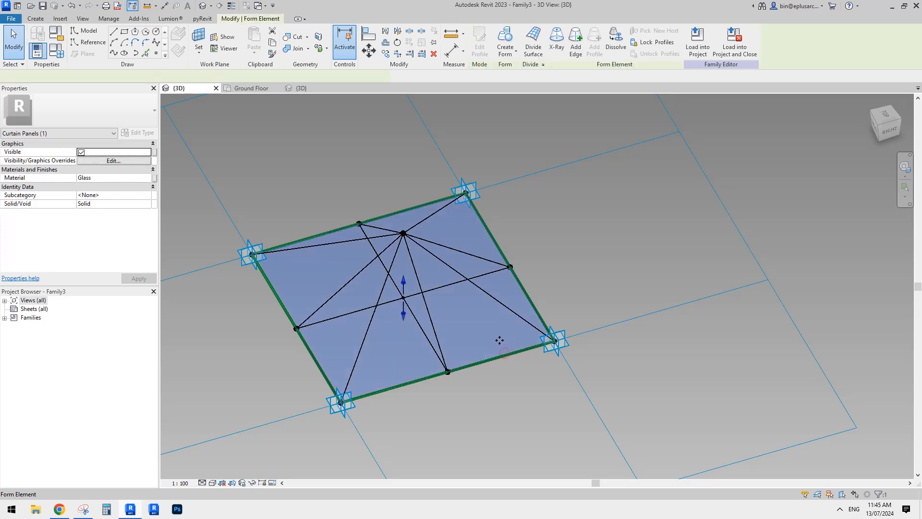
{"action": "middle_click_drag", "start_coordinate": [498, 340], "coordinate": [490, 340]}
{"action": "left_click", "coordinate": [542, 375]}
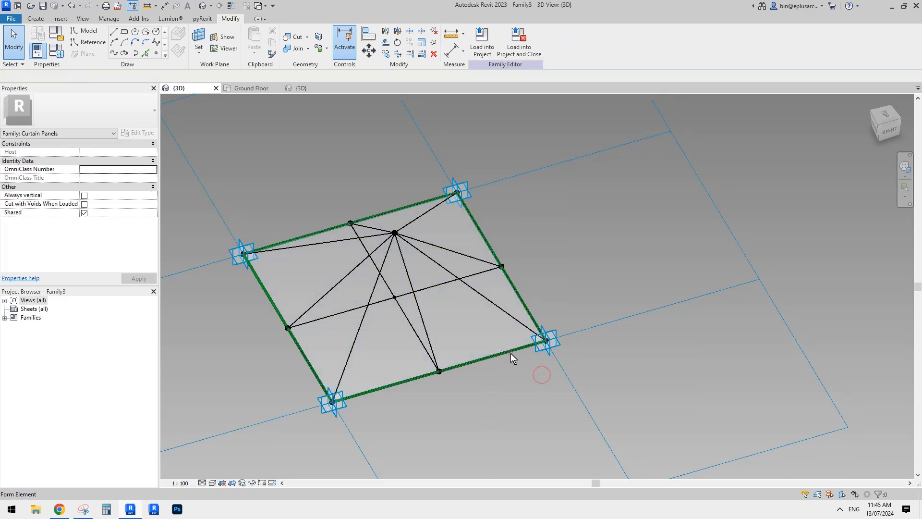
{"action": "left_click", "coordinate": [511, 353]}
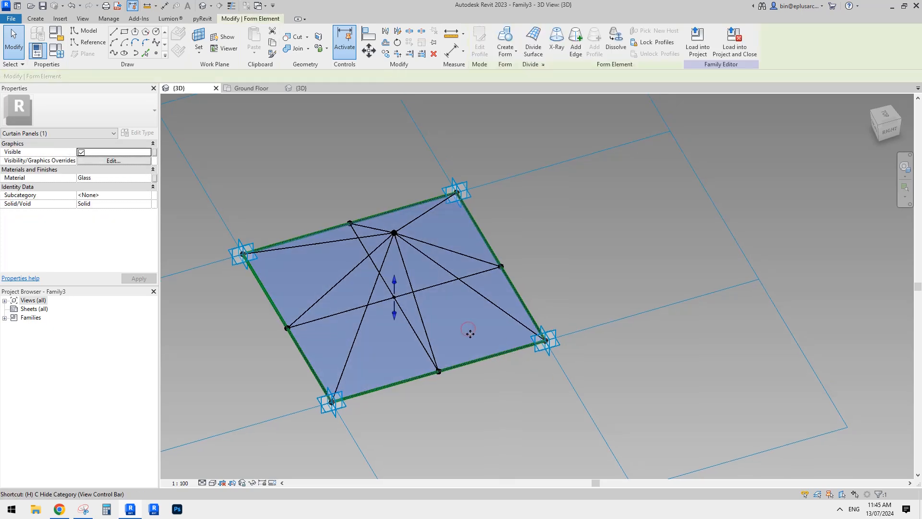
{"action": "key", "text": "c"}
{"action": "middle_click_drag", "start_coordinate": [453, 304], "coordinate": [456, 304]}
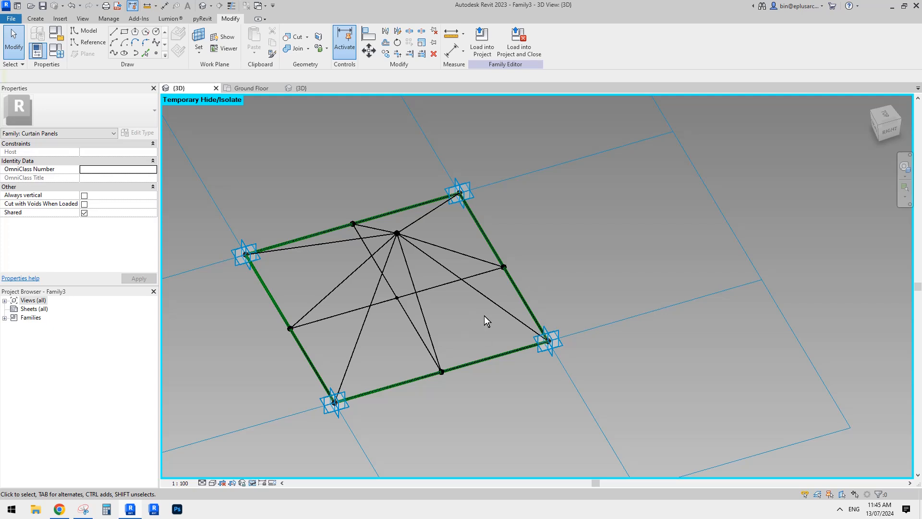
Delete the four model lines that overlap the reference lines along the panel's border
{"action": "key", "text": "Tab"}
{"action": "left_click", "coordinate": [489, 358]}
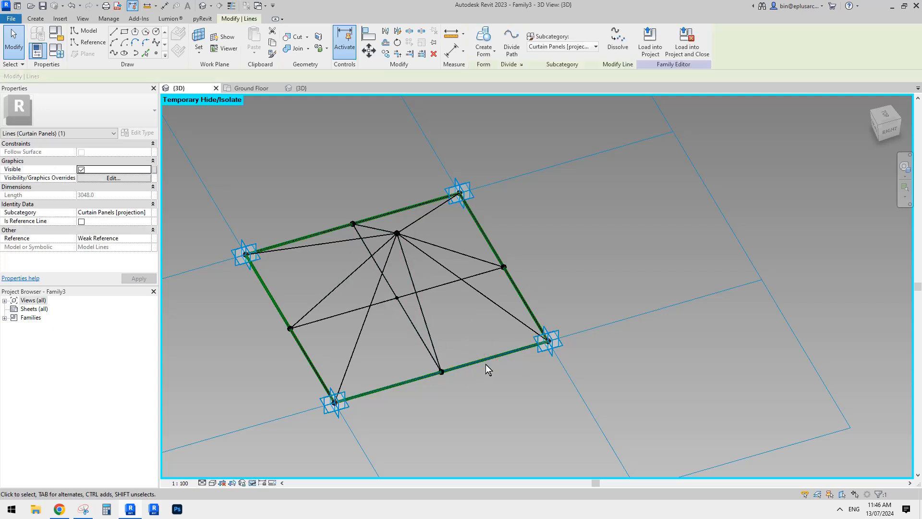
{"action": "left_click", "coordinate": [494, 251]}
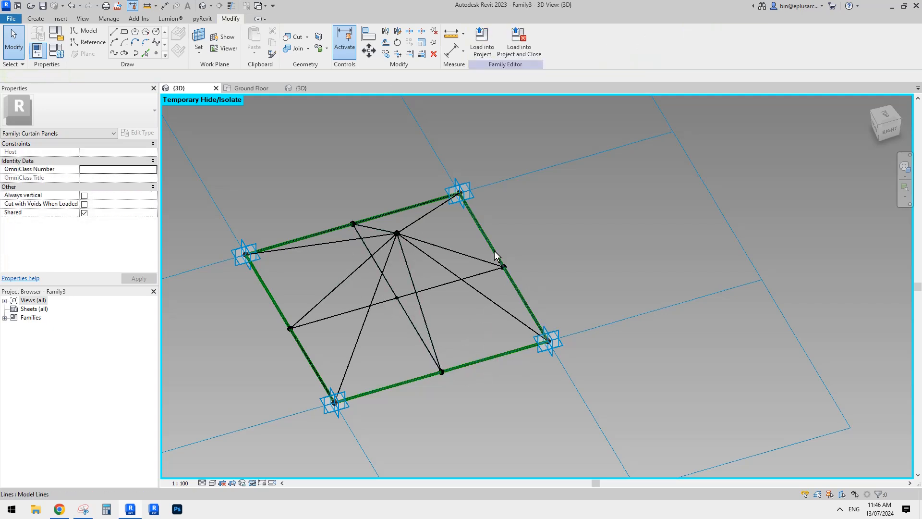
{"action": "left_click", "coordinate": [392, 213]}
{"action": "left_click", "coordinate": [267, 293]}
{"action": "left_click", "coordinate": [417, 338]}
{"action": "middle_click_drag", "start_coordinate": [419, 339], "coordinate": [420, 336]}
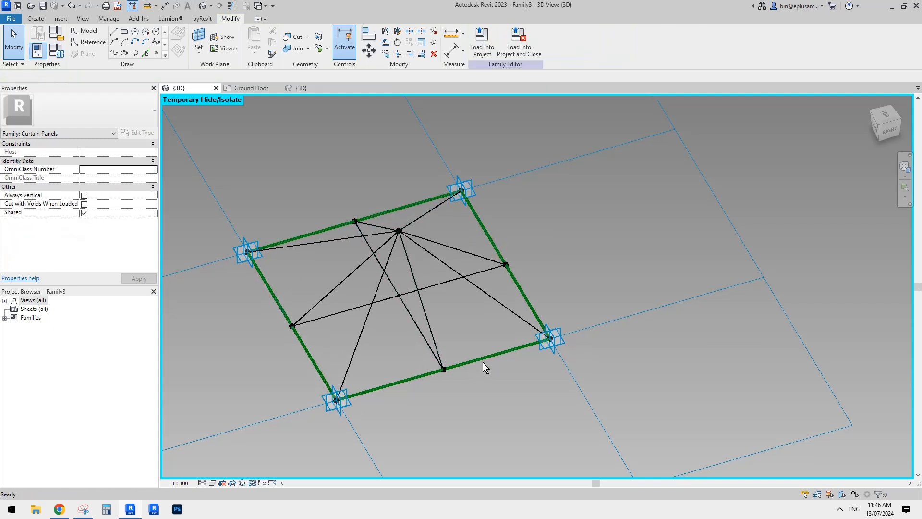
{"action": "left_click", "coordinate": [507, 320]}
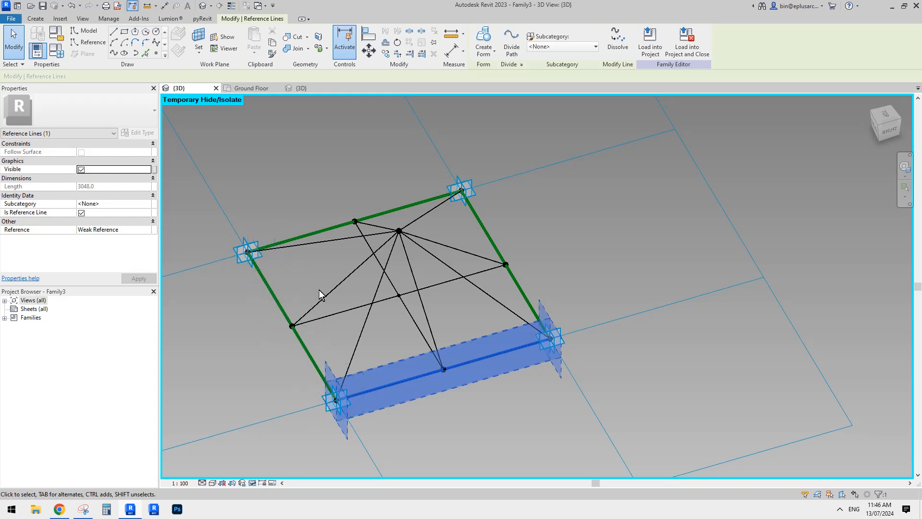
{"action": "middle_click_drag", "start_coordinate": [328, 294], "coordinate": [337, 295]}
{"action": "left_click", "coordinate": [344, 295]}
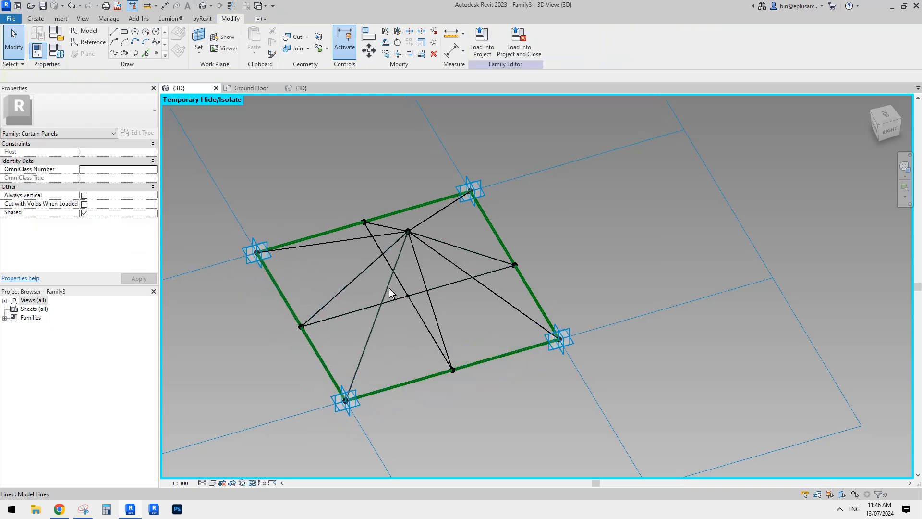
Isolate the category of the remaining truss model lines and convert all ten into reference lines
{"action": "left_click", "coordinate": [419, 269]}
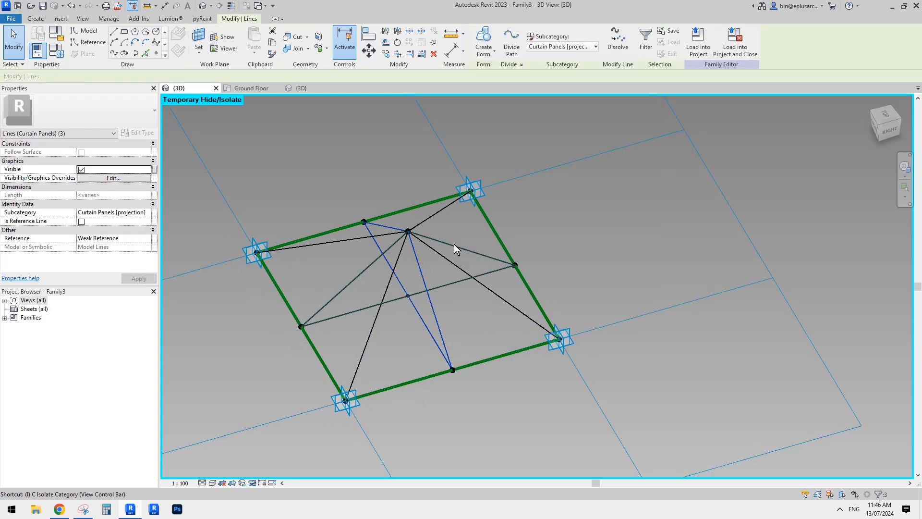
{"action": "key", "text": "c"}
{"action": "left_click_drag", "start_coordinate": [523, 174], "coordinate": [355, 348]}
{"action": "left_click", "coordinate": [81, 221]}
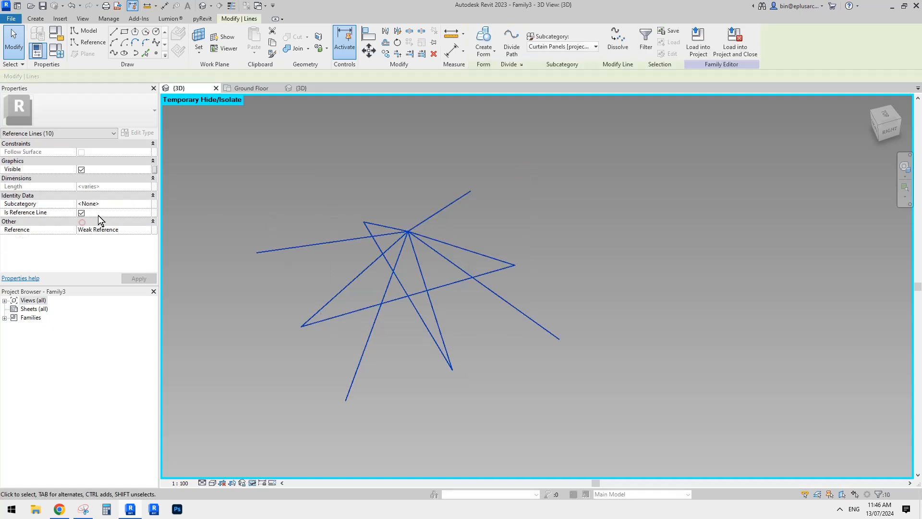
{"action": "left_click", "coordinate": [260, 166]}
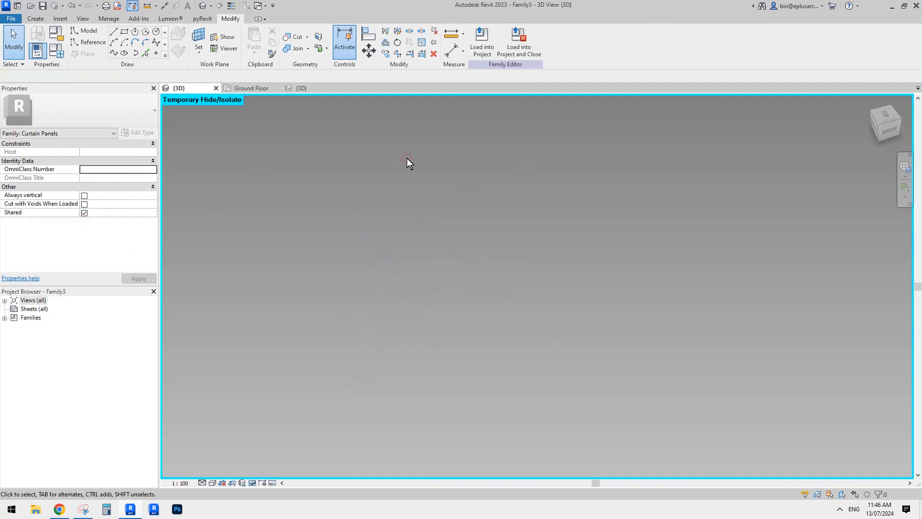
Reset the temporary hide/isolate to bring back the whole truss panel
{"action": "key", "text": "r"}
{"action": "middle_click_drag", "start_coordinate": [439, 192], "coordinate": [472, 190]}
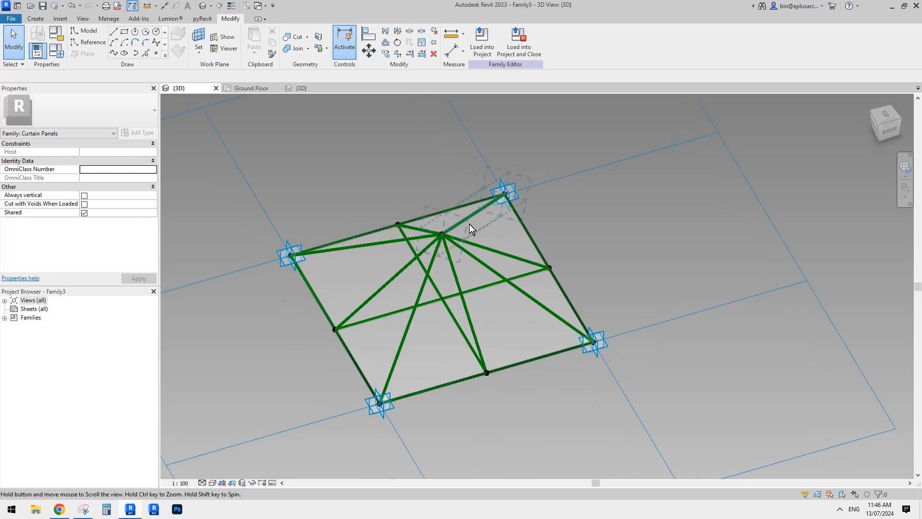
{"action": "middle_click_drag", "start_coordinate": [469, 224], "coordinate": [510, 206]}
{"action": "key", "text": "Tab"}
{"action": "scroll", "coordinate": [462, 241], "scroll_direction": "up", "scroll_amount": 1}
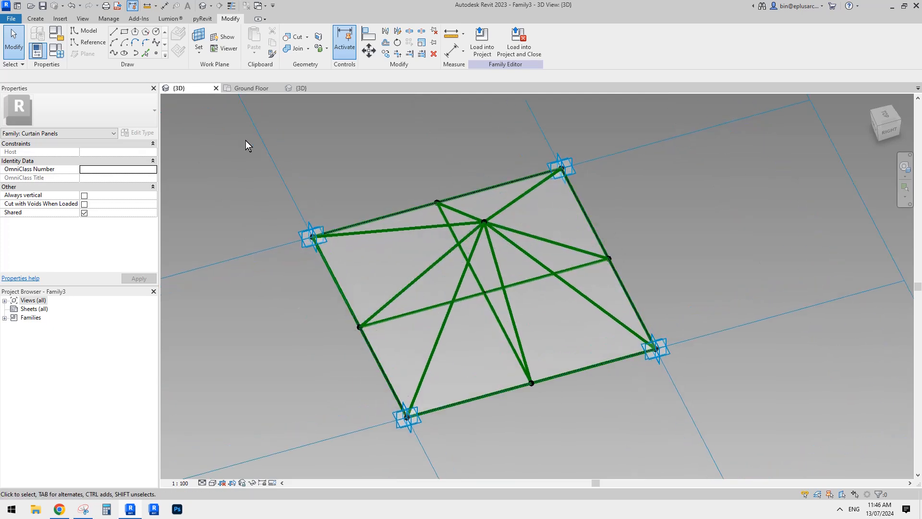
Place a Family4 member component starting from the truss's apex point
{"action": "left_click", "coordinate": [36, 19]}
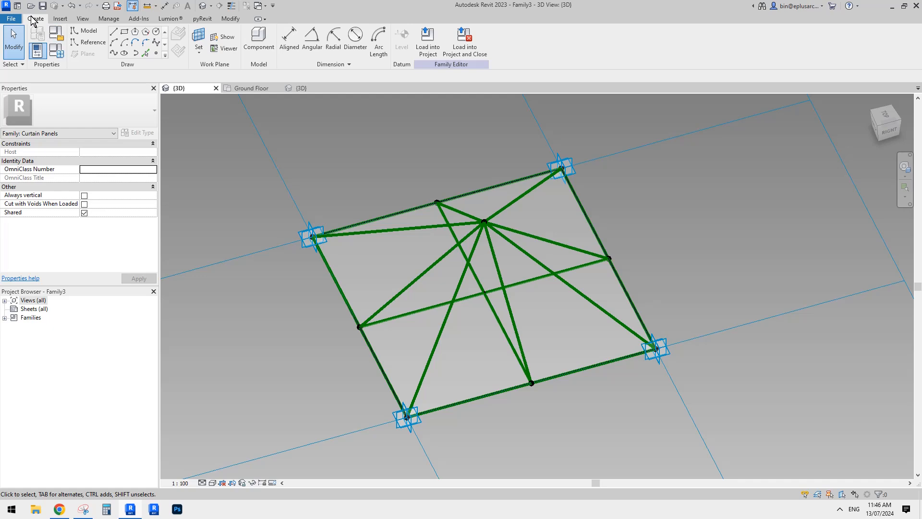
{"action": "left_click", "coordinate": [259, 38]}
{"action": "scroll", "coordinate": [520, 297], "scroll_direction": "up", "scroll_amount": 2}
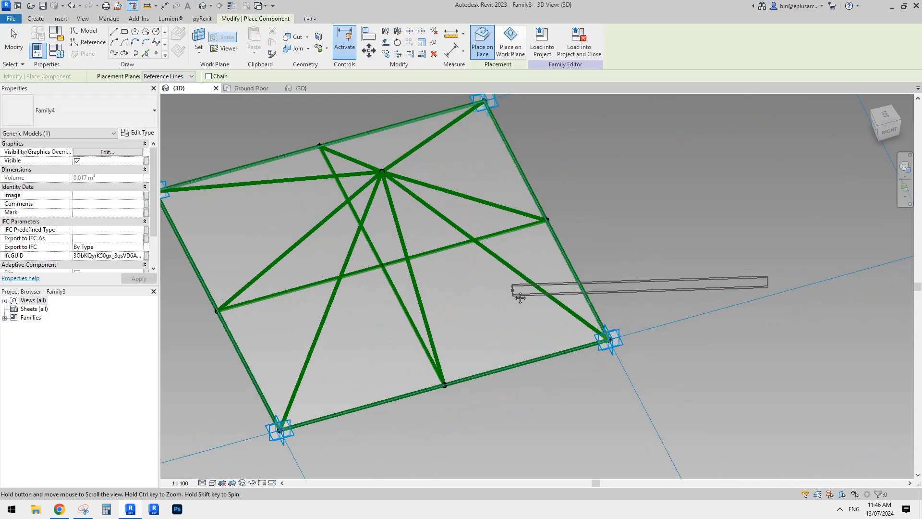
{"action": "middle_click_drag", "start_coordinate": [538, 288], "coordinate": [596, 320]}
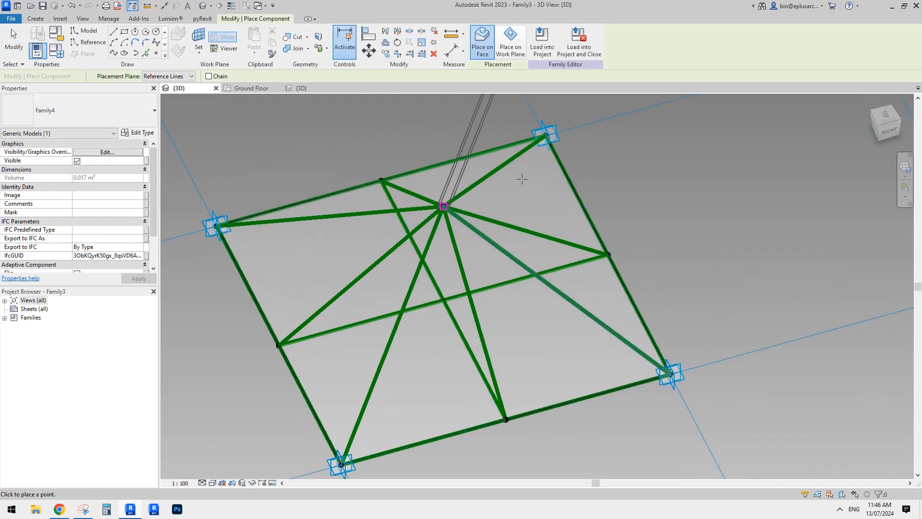
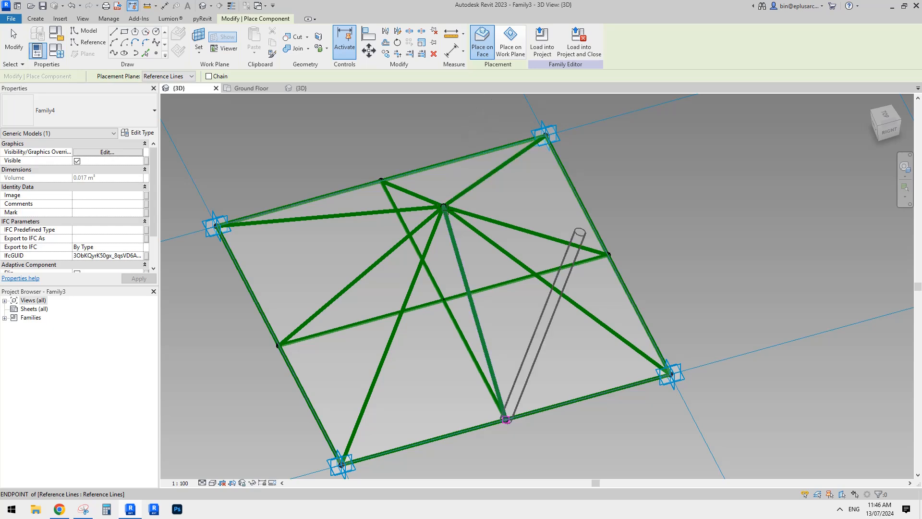
Place Family4 members along the reference lines from the truss apex to the near-right corner and to the front edge's midpoint
{"action": "middle_click_drag", "start_coordinate": [484, 243], "coordinate": [462, 226]}
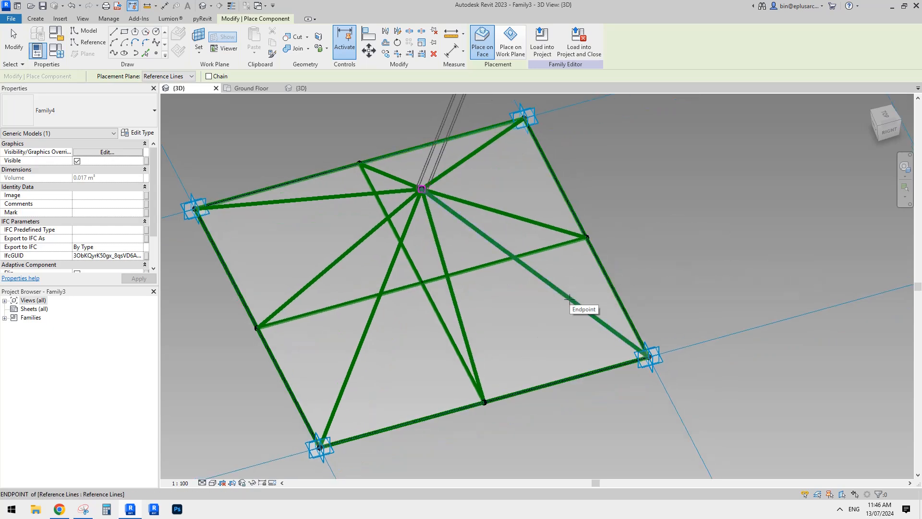
{"action": "left_click", "coordinate": [583, 307]}
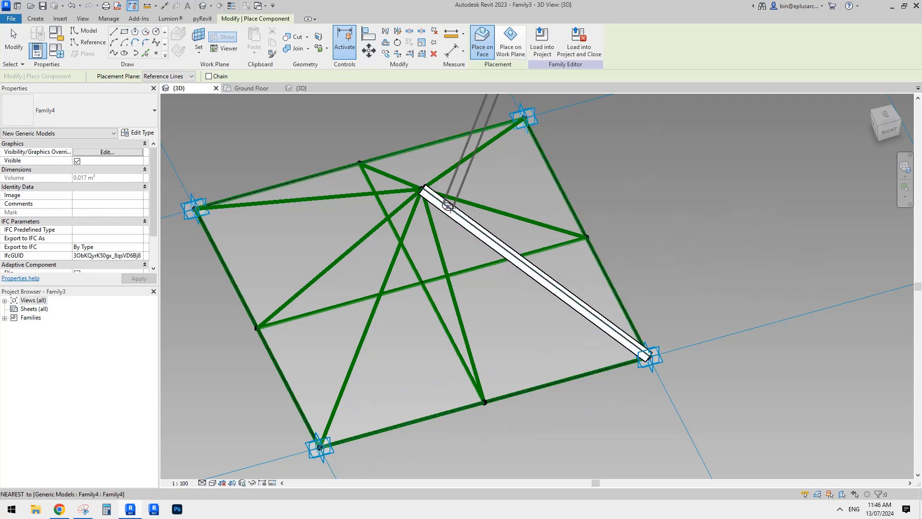
{"action": "scroll", "coordinate": [562, 301], "scroll_direction": "down", "scroll_amount": 1}
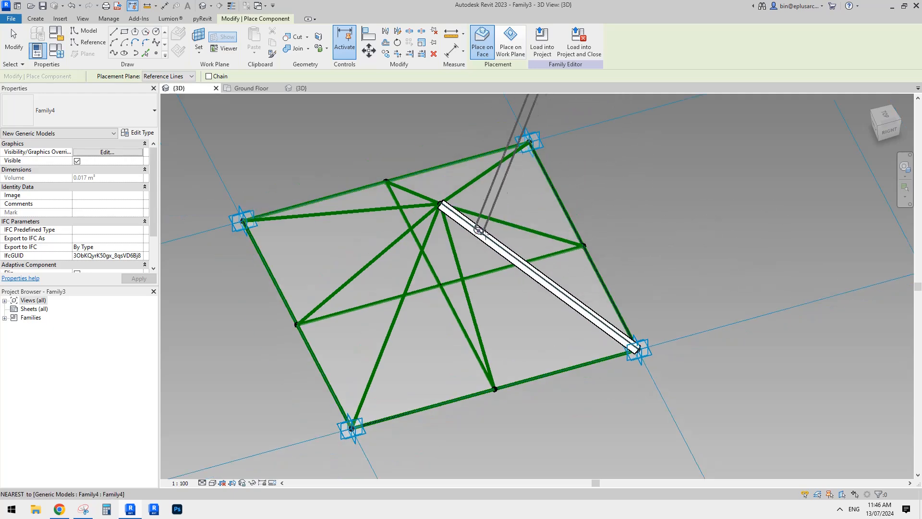
{"action": "mouse_move", "coordinate": [516, 284]}
{"action": "middle_mouse_down"}
{"action": "mouse_move", "coordinate": [544, 275]}
{"action": "mouse_move", "coordinate": [527, 285]}
{"action": "mouse_move", "coordinate": [530, 295]}
{"action": "middle_mouse_up"}
{"action": "left_click", "coordinate": [447, 215]}
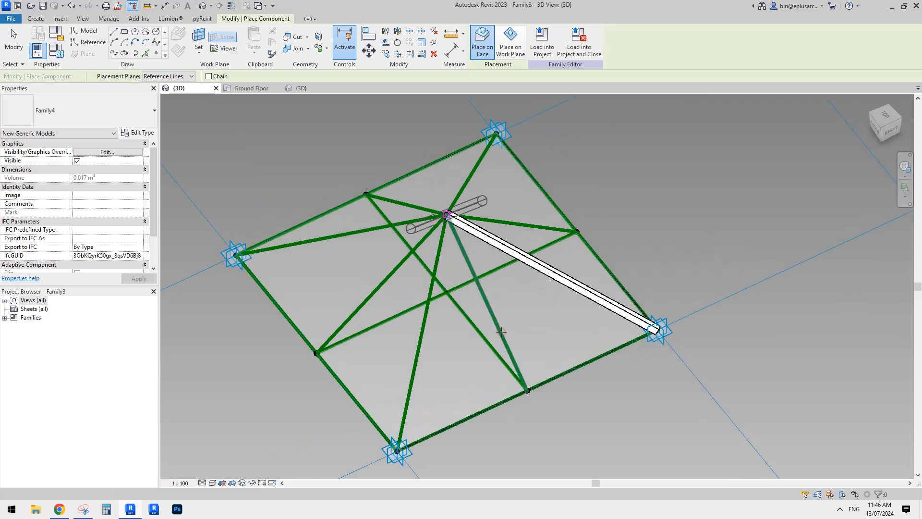
{"action": "left_click", "coordinate": [527, 390]}
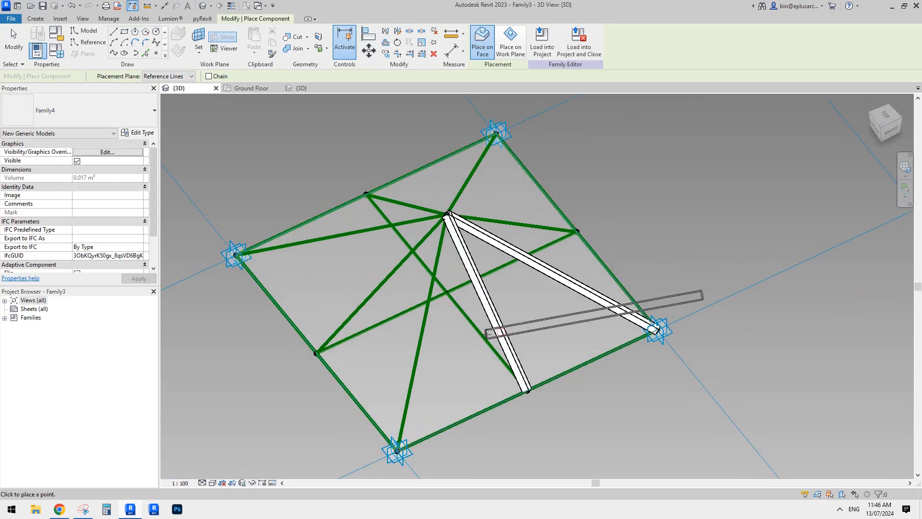
Place Family4 members along the front-to-back cross reference line and the six remaining reference lines radiating from the apex
{"action": "left_click", "coordinate": [485, 334]}
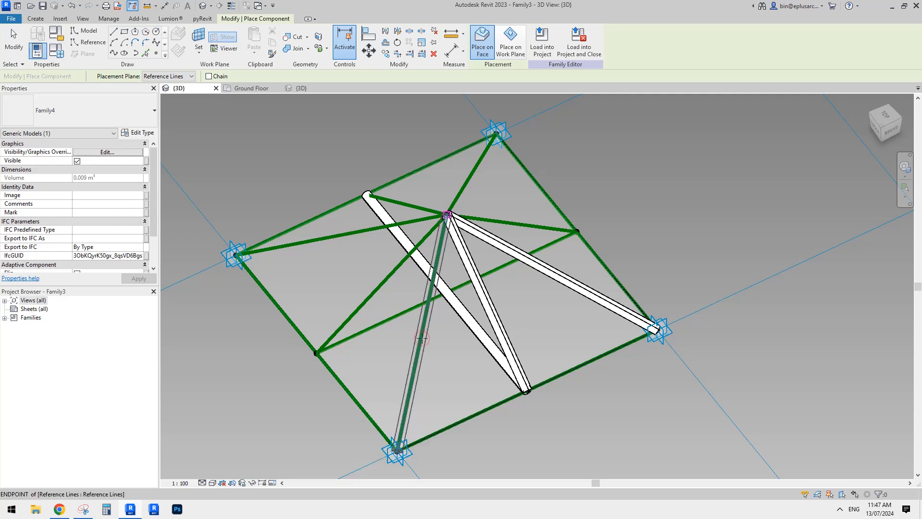
{"action": "left_click", "coordinate": [421, 338]}
{"action": "left_click", "coordinate": [380, 287]}
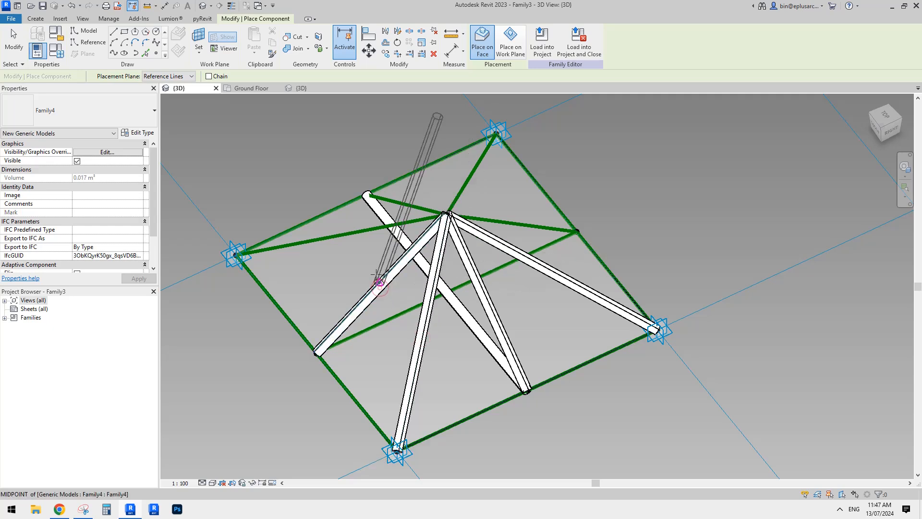
{"action": "left_click", "coordinate": [349, 234]}
{"action": "left_click", "coordinate": [407, 204]}
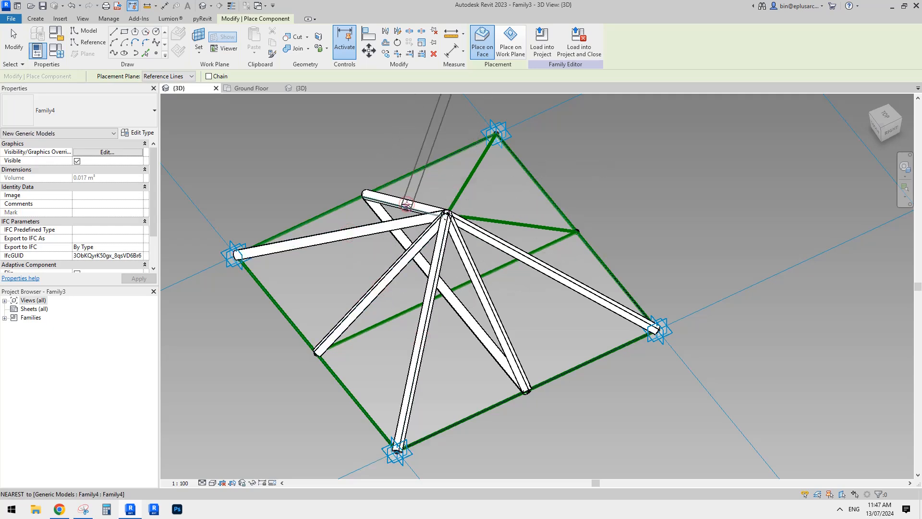
{"action": "left_click", "coordinate": [462, 191]}
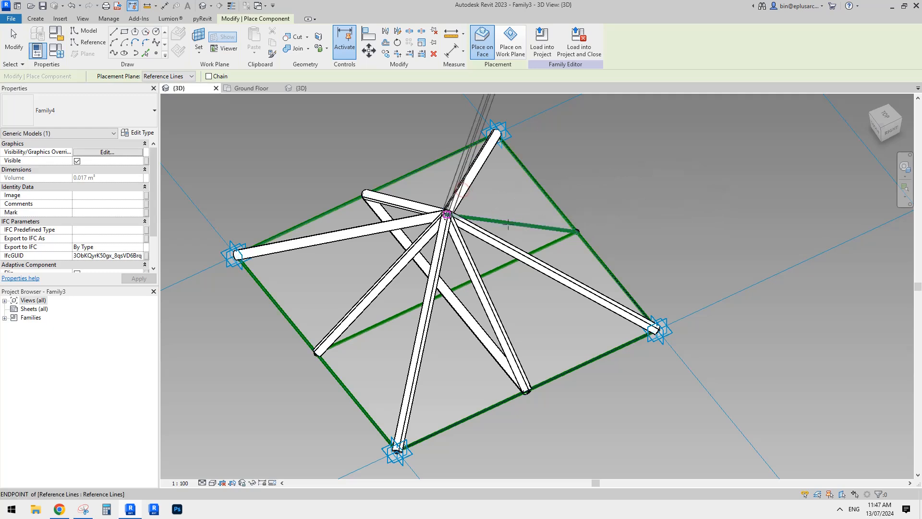
{"action": "left_click", "coordinate": [509, 223]}
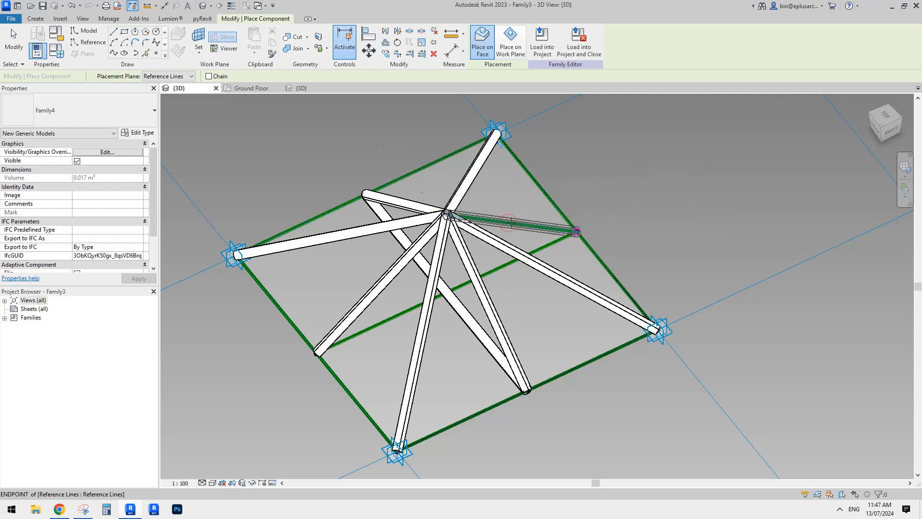
{"action": "left_click", "coordinate": [557, 238]}
{"action": "key", "text": "Escape"}
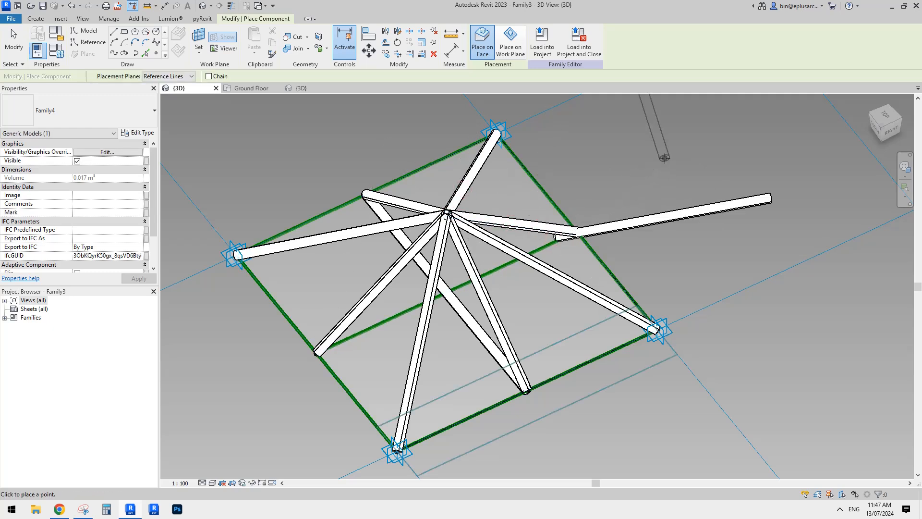
{"action": "key", "text": "Escape"}
{"action": "left_click", "coordinate": [679, 212]}
{"action": "key", "text": "Delete"}
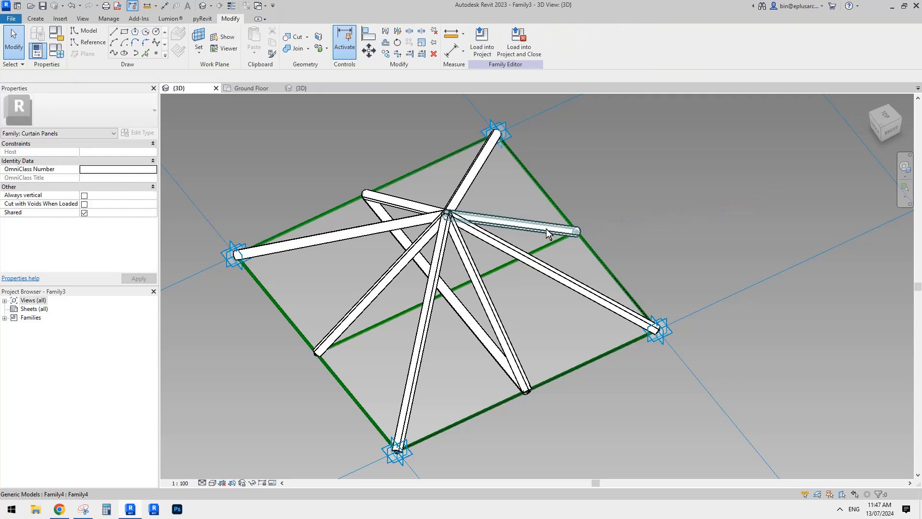
Place a Family4 member along the remaining cross reference line between the midpoints of the left and right sides
{"action": "left_click", "coordinate": [35, 18]}
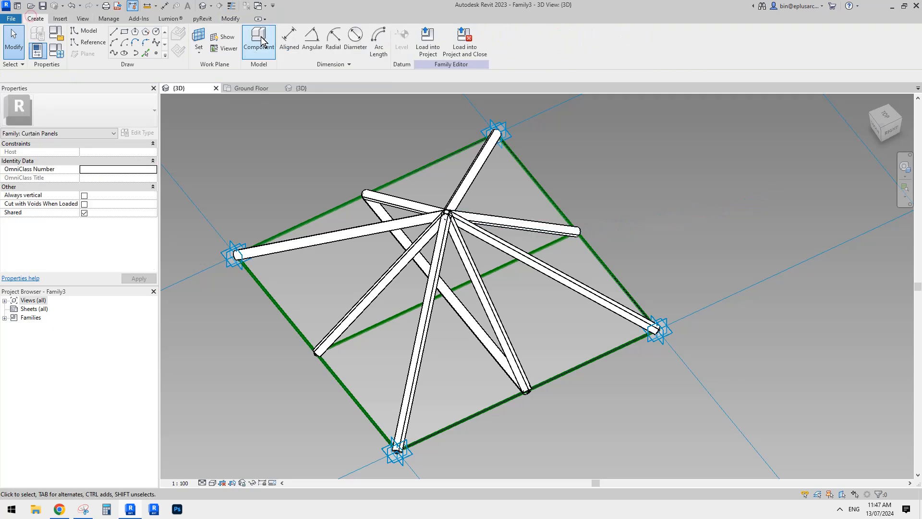
{"action": "left_click", "coordinate": [259, 42]}
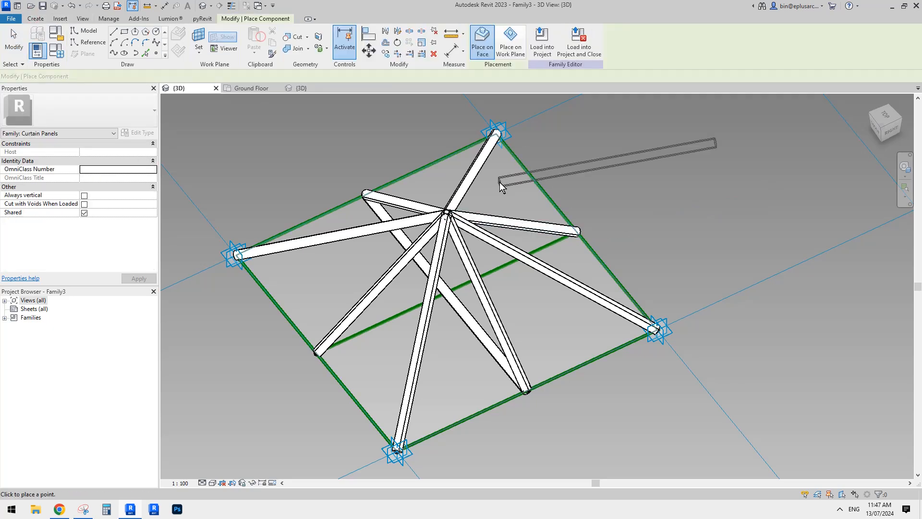
{"action": "left_click", "coordinate": [546, 246]}
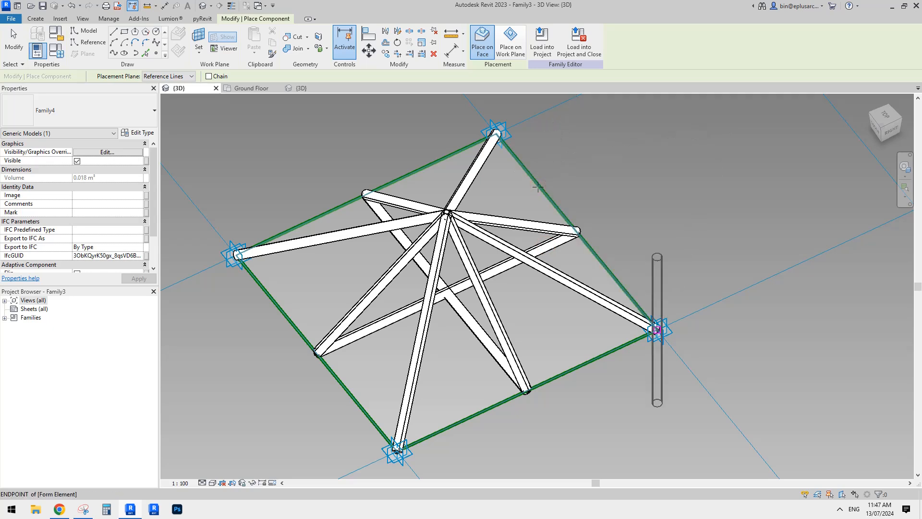
Place Family4 members along all four border reference lines of the panel and end component placement
{"action": "left_click", "coordinate": [497, 134]}
{"action": "left_click", "coordinate": [236, 255]}
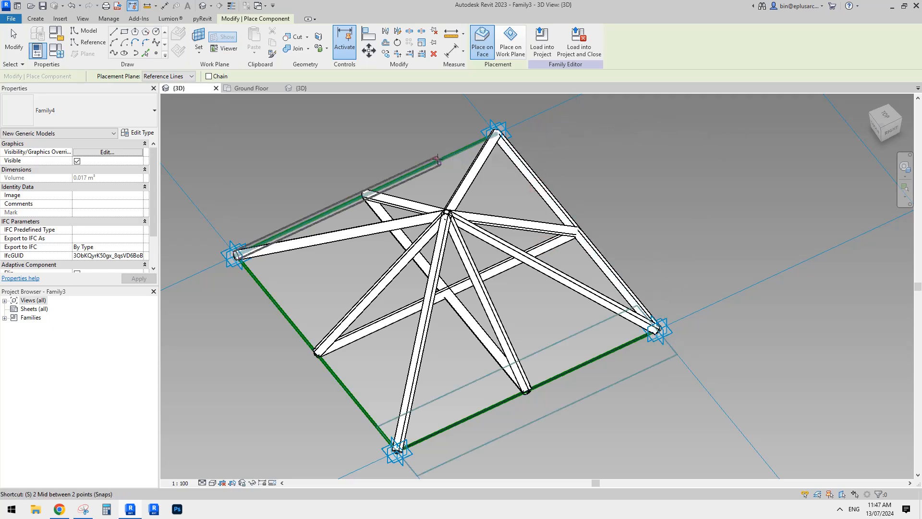
{"action": "left_click", "coordinate": [496, 134]}
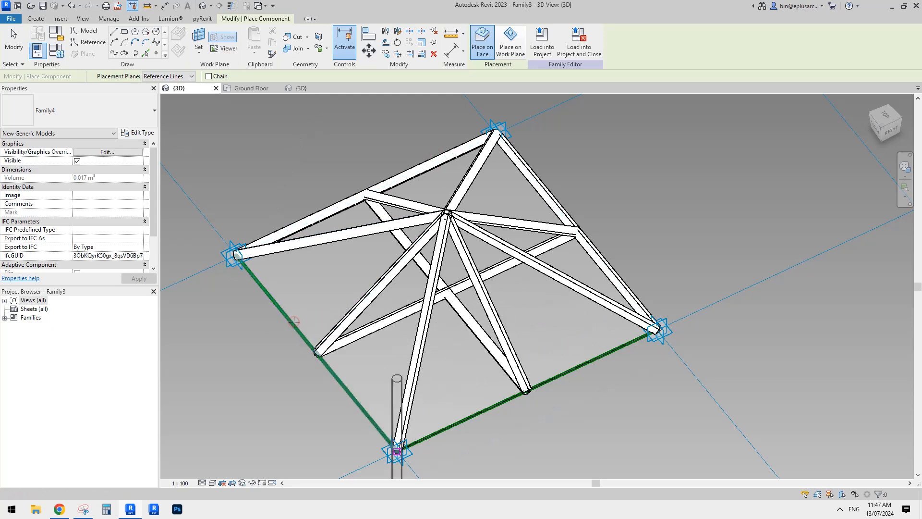
{"action": "left_click", "coordinate": [234, 256]}
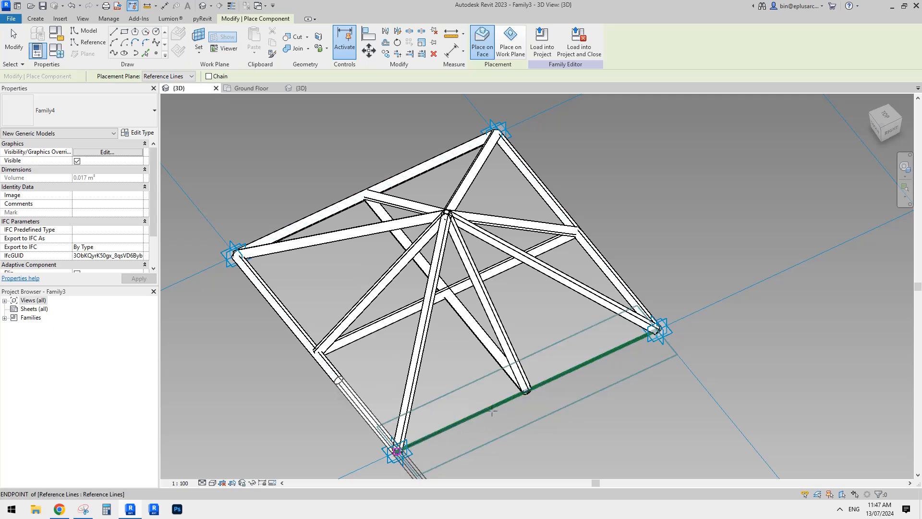
{"action": "left_click", "coordinate": [397, 452]}
{"action": "left_click", "coordinate": [658, 330]}
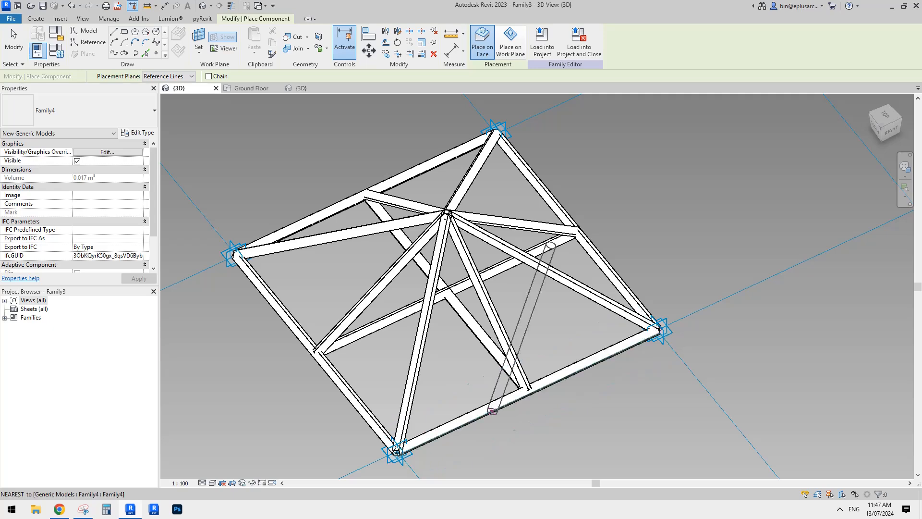
{"action": "key", "text": "Escape"}
{"action": "key", "text": "Escape"}
Select all instances of the Family4 member in the panel family
{"action": "scroll", "coordinate": [589, 238], "scroll_direction": "down", "scroll_amount": 3}
{"action": "mouse_move", "coordinate": [549, 277]}
{"action": "middle_mouse_down", "text": "shift"}
{"action": "mouse_move", "coordinate": [546, 264]}
{"action": "mouse_move", "coordinate": [542, 293]}
{"action": "middle_mouse_up", "text": "shift"}
{"action": "middle_click_drag", "start_coordinate": [509, 237], "coordinate": [504, 255], "text": "shift"}
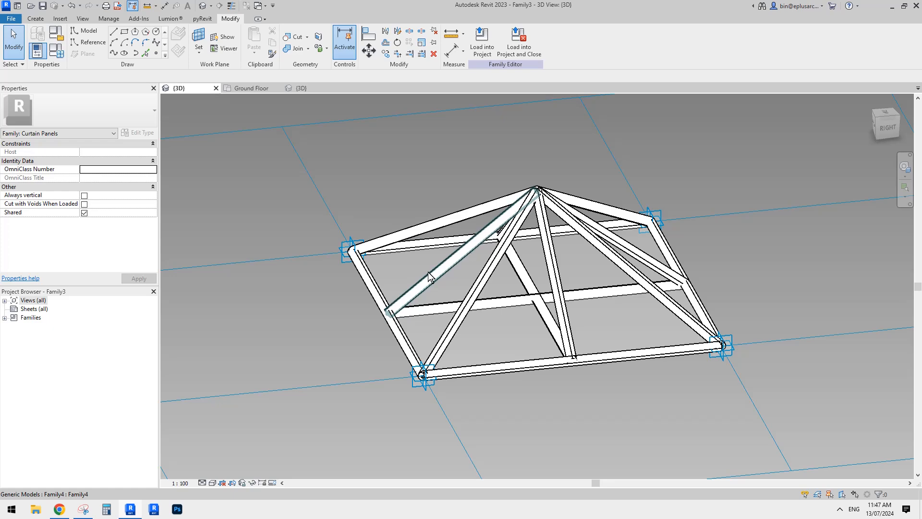
{"action": "middle_click_drag", "start_coordinate": [429, 276], "coordinate": [521, 302], "text": "shift"}
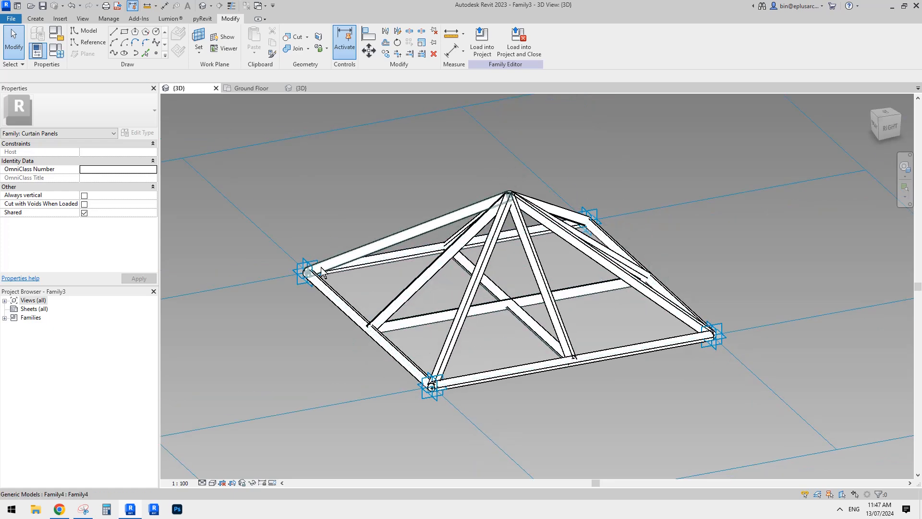
{"action": "middle_click_drag", "start_coordinate": [577, 297], "coordinate": [533, 257], "text": "shift"}
{"action": "left_click", "coordinate": [470, 273]}
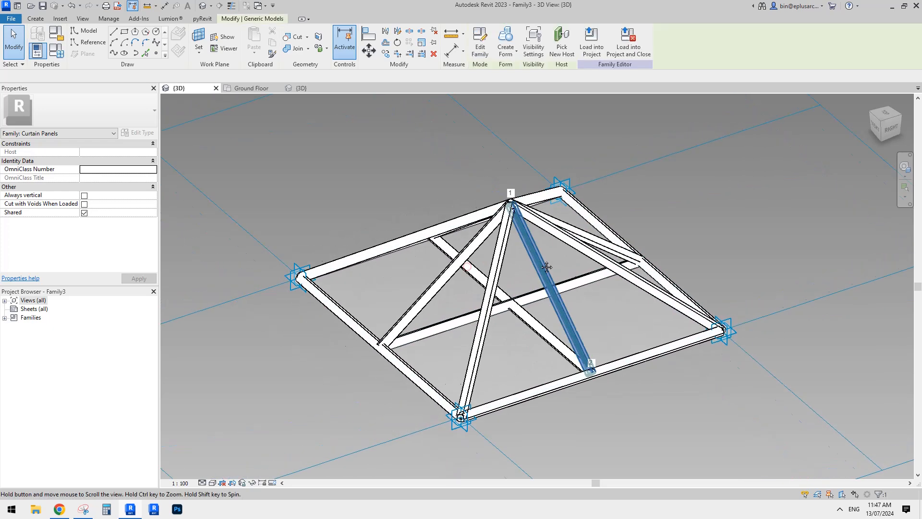
{"action": "middle_click_drag", "start_coordinate": [553, 204], "coordinate": [545, 218]}
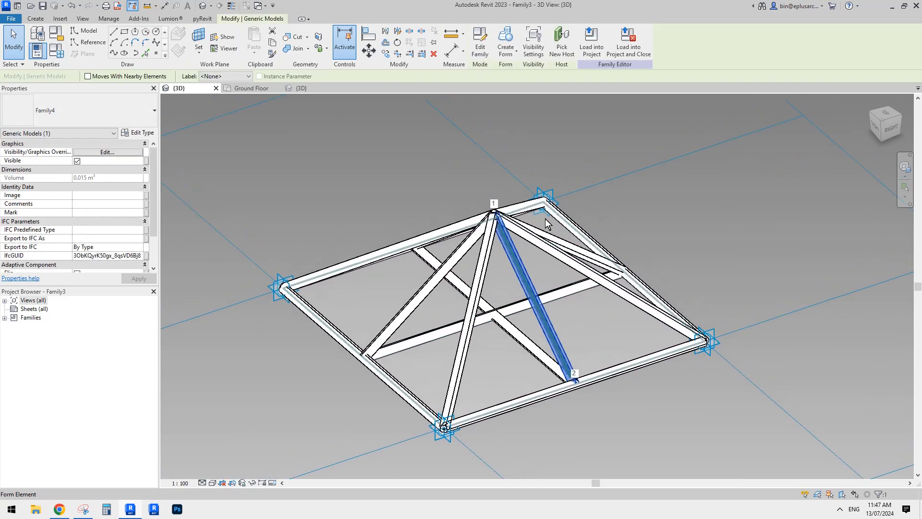
{"action": "key", "text": "s"}
{"action": "key", "text": "a"}
Associate the members' type parameter r with a new family type parameter named r, grouped under Dimensions
{"action": "scroll", "coordinate": [99, 204], "scroll_direction": "down", "scroll_amount": 2}
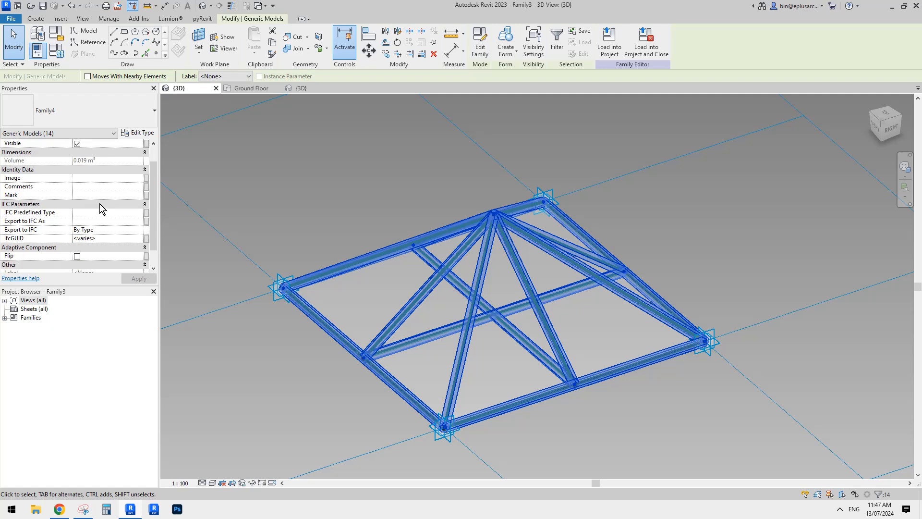
{"action": "scroll", "coordinate": [125, 204], "scroll_direction": "up", "scroll_amount": 2}
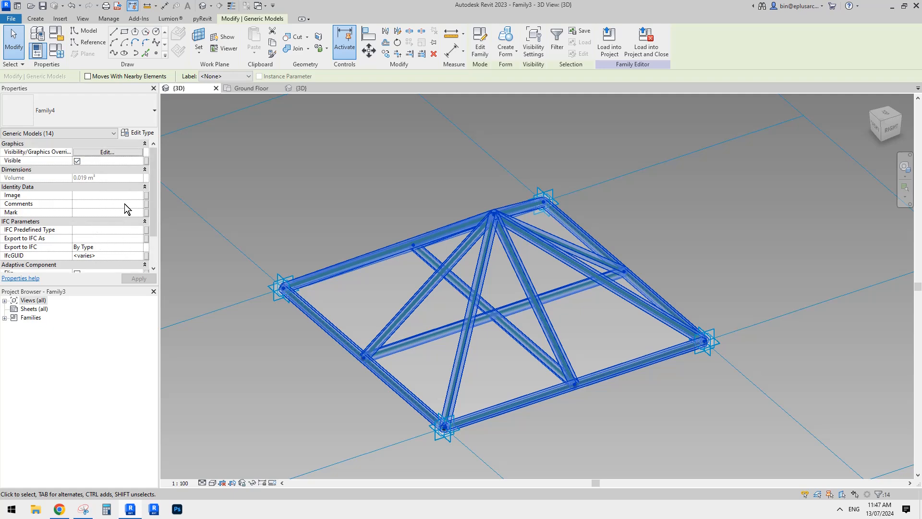
{"action": "scroll", "coordinate": [116, 200], "scroll_direction": "down", "scroll_amount": 2}
{"action": "scroll", "coordinate": [115, 201], "scroll_direction": "up", "scroll_amount": 2}
{"action": "left_click", "coordinate": [139, 133]}
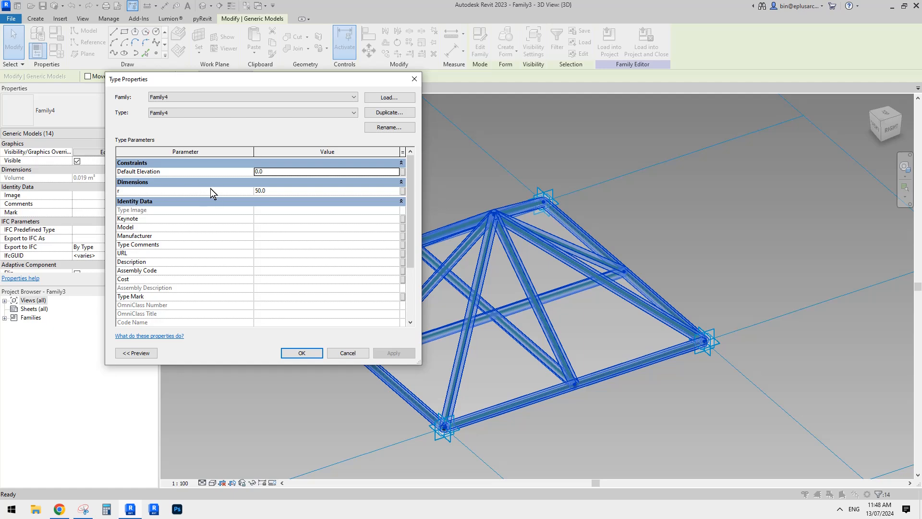
{"action": "left_click", "coordinate": [403, 191]}
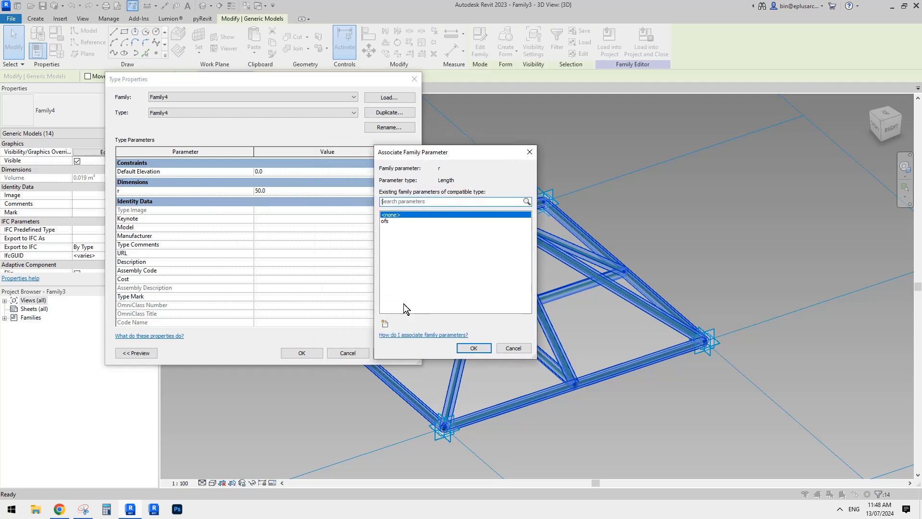
{"action": "left_click", "coordinate": [385, 324]}
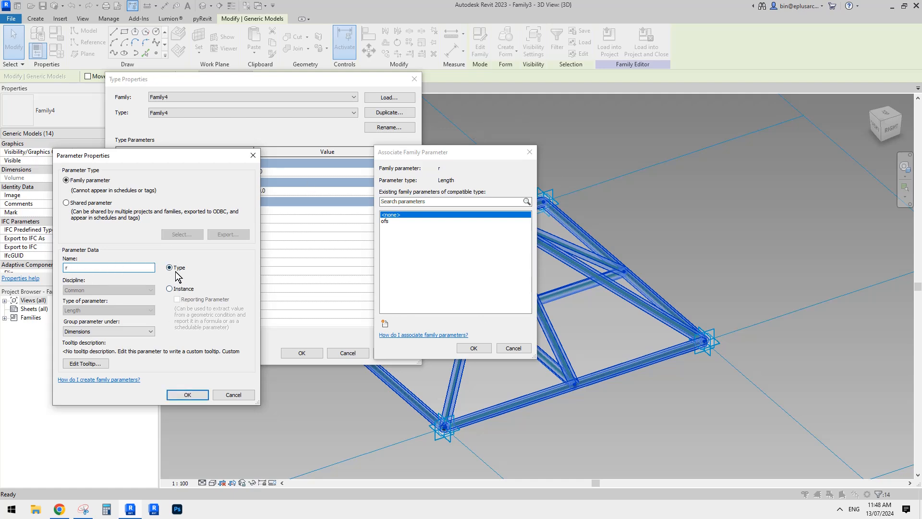
{"action": "left_click", "coordinate": [188, 395]}
{"action": "left_click", "coordinate": [469, 349]}
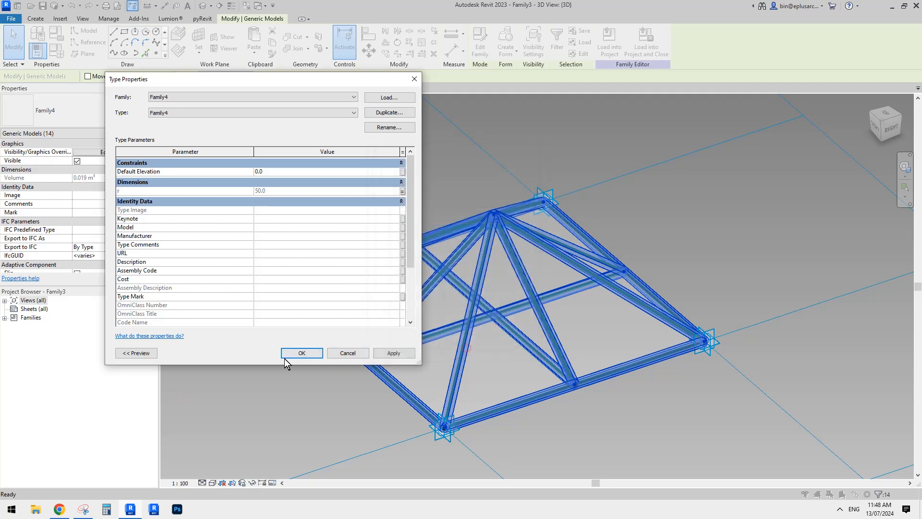
{"action": "left_click", "coordinate": [301, 354]}
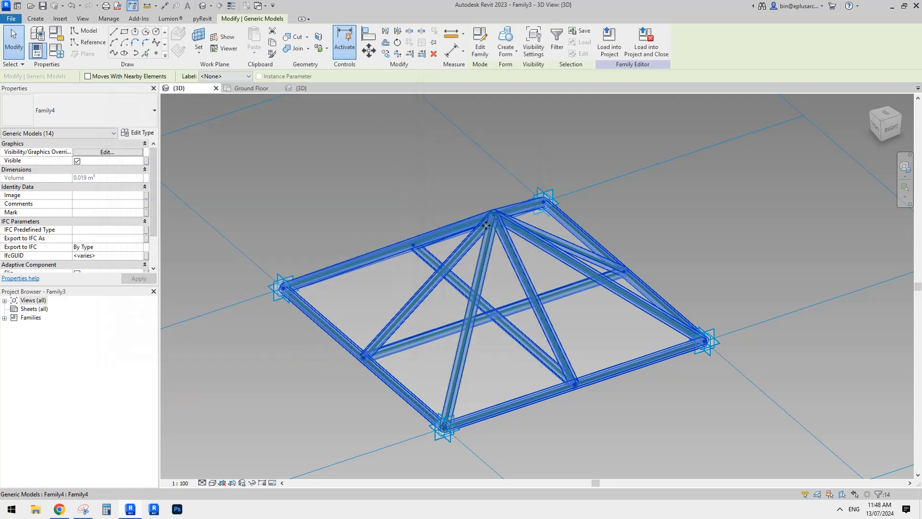
Load the panel family into Project6, overwriting the existing version
{"action": "left_click", "coordinate": [608, 50]}
{"action": "left_click", "coordinate": [246, 149]}
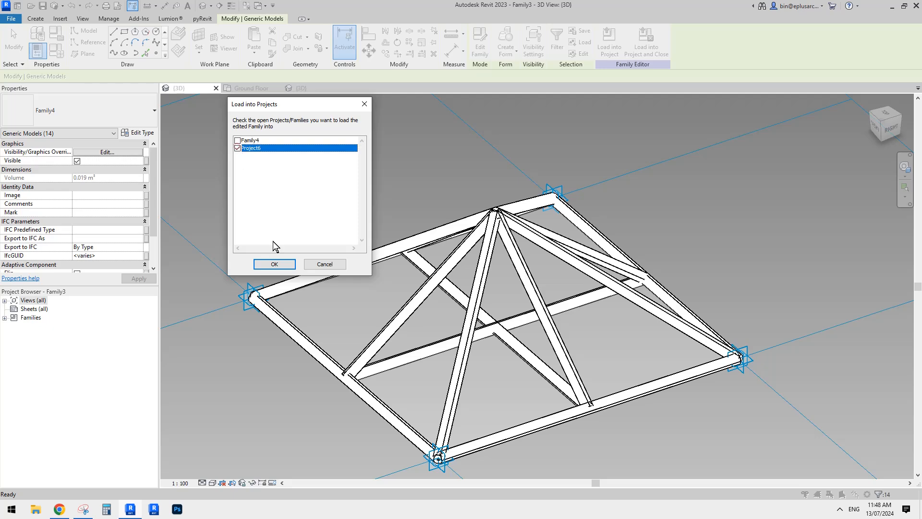
{"action": "left_click", "coordinate": [274, 264]}
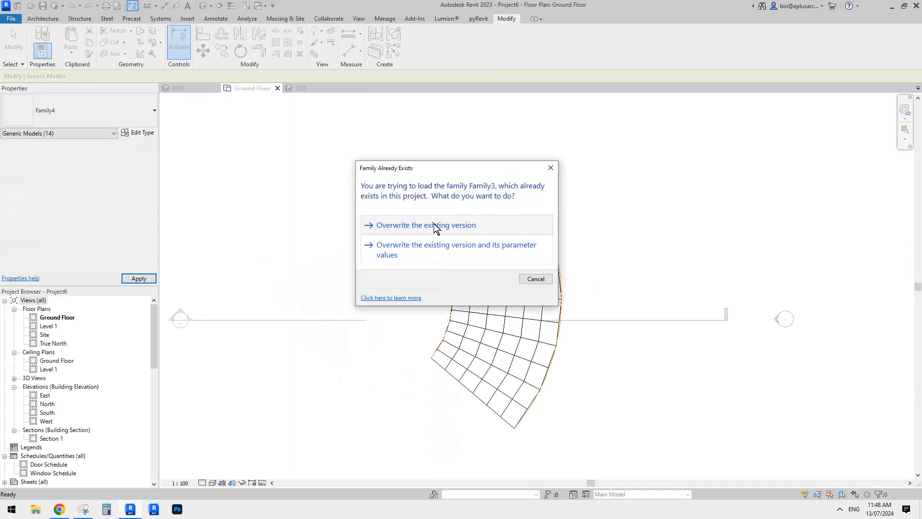
{"action": "left_click", "coordinate": [434, 224]}
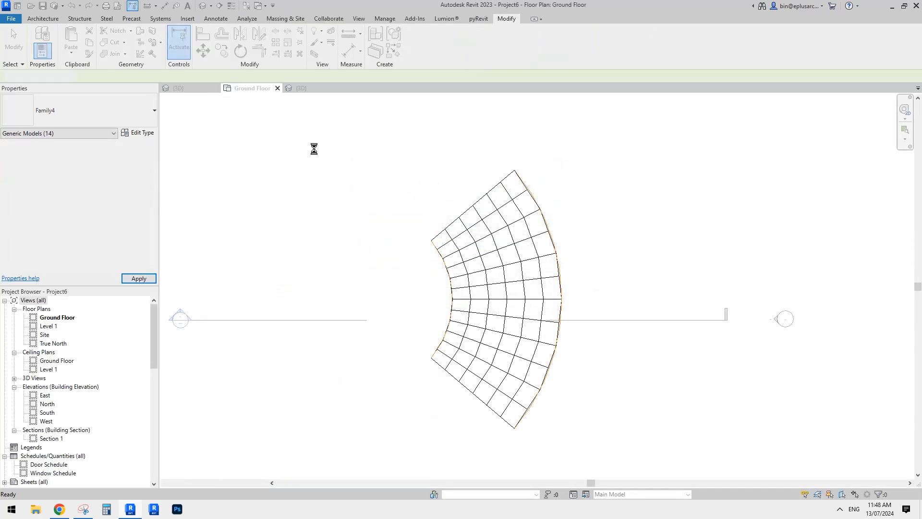
Open the default 3D view and examine the truss members across the curved roof mass
{"action": "left_click", "coordinate": [202, 6]}
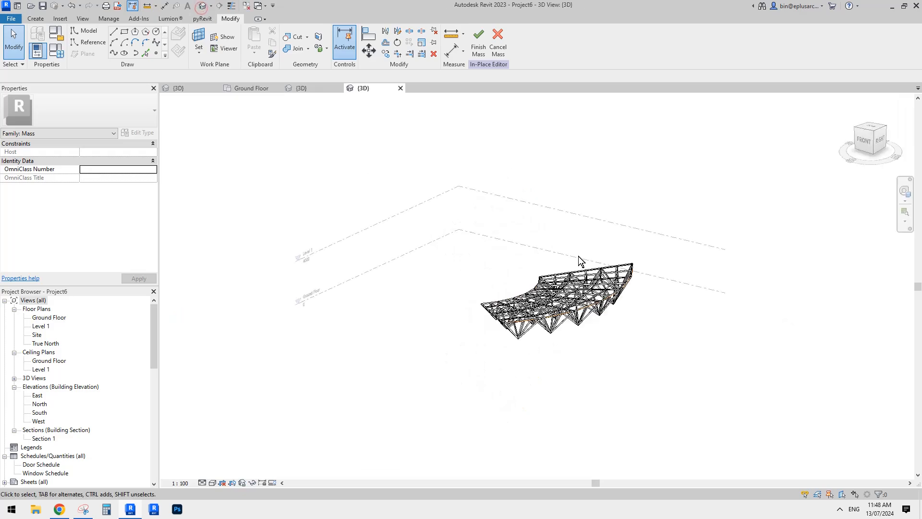
{"action": "scroll", "coordinate": [568, 323], "scroll_direction": "up", "scroll_amount": 4}
{"action": "left_click", "coordinate": [591, 299]}
{"action": "mouse_move", "coordinate": [591, 299]}
{"action": "middle_mouse_down", "text": "shift"}
{"action": "mouse_move", "coordinate": [755, 337]}
{"action": "mouse_move", "coordinate": [741, 330]}
{"action": "mouse_move", "coordinate": [753, 309]}
{"action": "mouse_move", "coordinate": [681, 331]}
{"action": "mouse_move", "coordinate": [621, 336]}
{"action": "mouse_move", "coordinate": [541, 253]}
{"action": "mouse_move", "coordinate": [450, 223]}
{"action": "middle_mouse_up", "text": "shift"}
{"action": "left_click", "coordinate": [756, 336]}
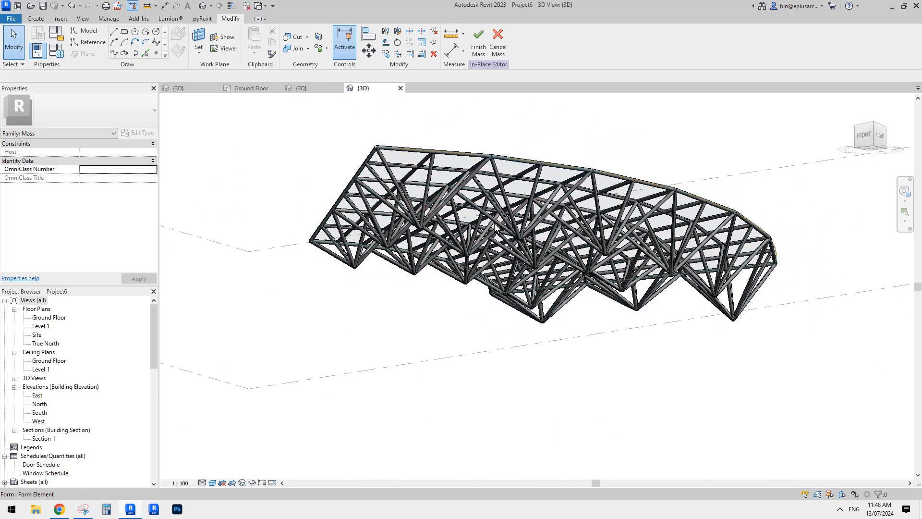
Set the Family3 truss panel's type parameter r to 40, after trying 76 and 30
{"action": "scroll", "coordinate": [467, 222], "scroll_direction": "up", "scroll_amount": 2}
{"action": "middle_click_drag", "start_coordinate": [467, 198], "coordinate": [478, 209]}
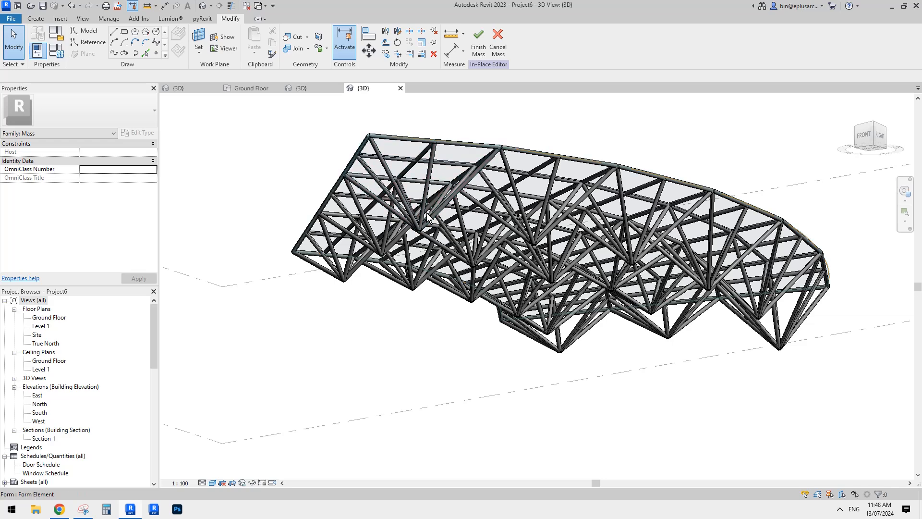
{"action": "left_click", "coordinate": [427, 229]}
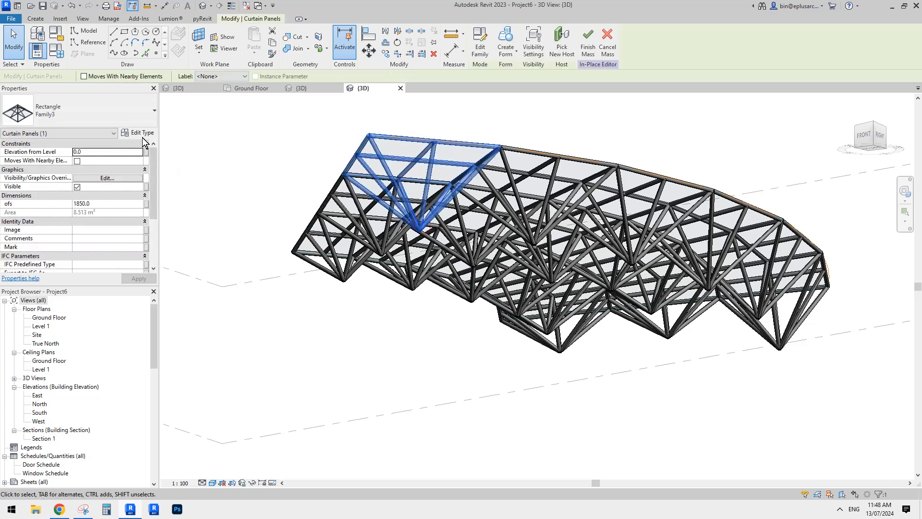
{"action": "left_click", "coordinate": [139, 132]}
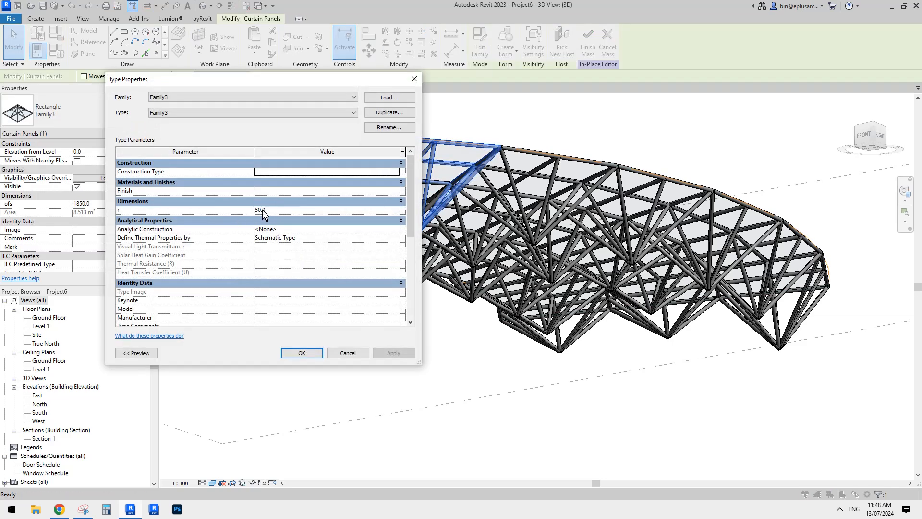
{"action": "left_click", "coordinate": [277, 210]}
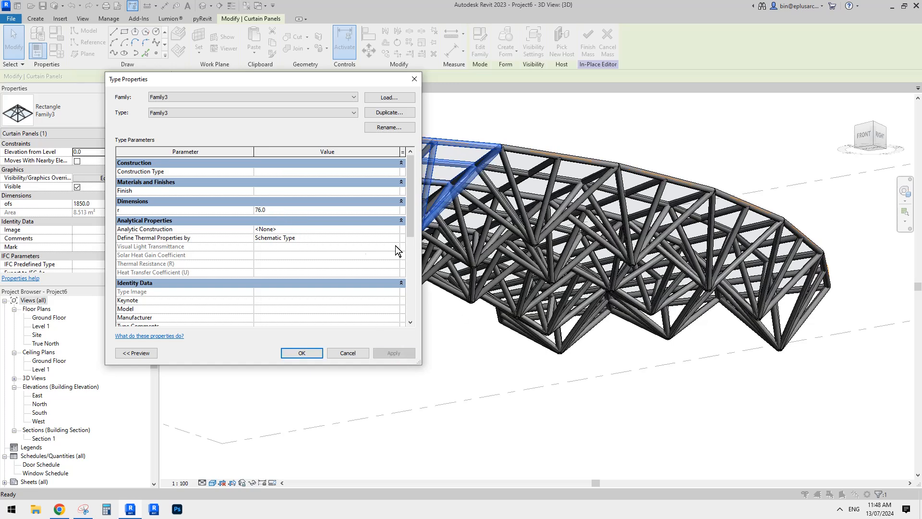
{"action": "type", "text": "30"}
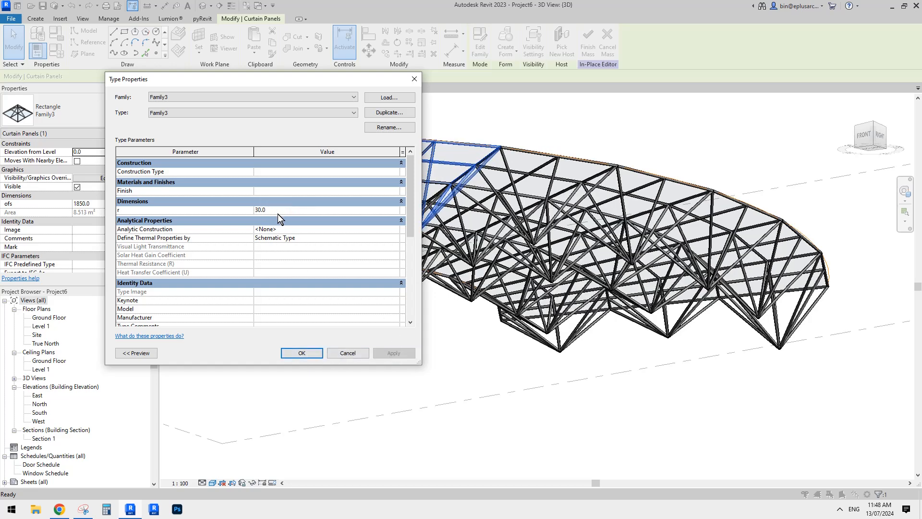
{"action": "left_click", "coordinate": [278, 212]}
{"action": "type", "text": "40"}
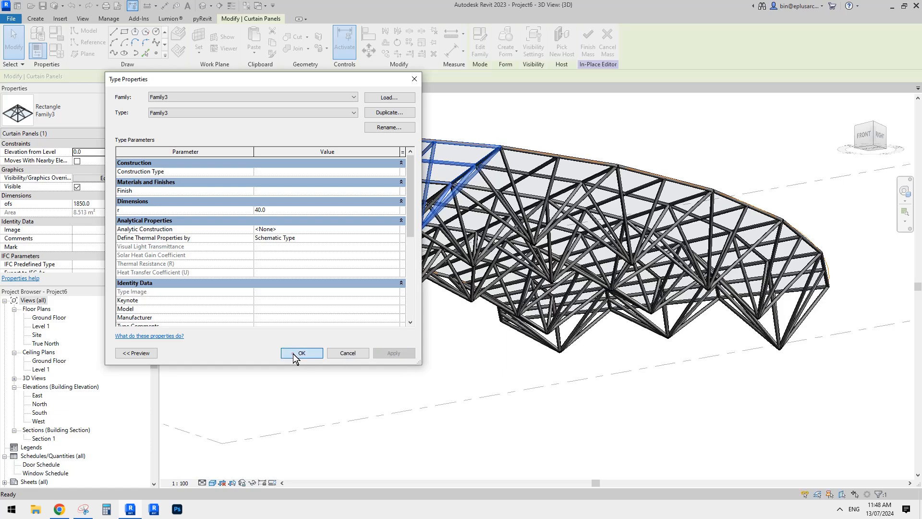
{"action": "left_click", "coordinate": [302, 352]}
{"action": "middle_click_drag", "start_coordinate": [611, 227], "coordinate": [359, 262], "text": "shift"}
{"action": "middle_click_drag", "start_coordinate": [607, 287], "coordinate": [581, 287]}
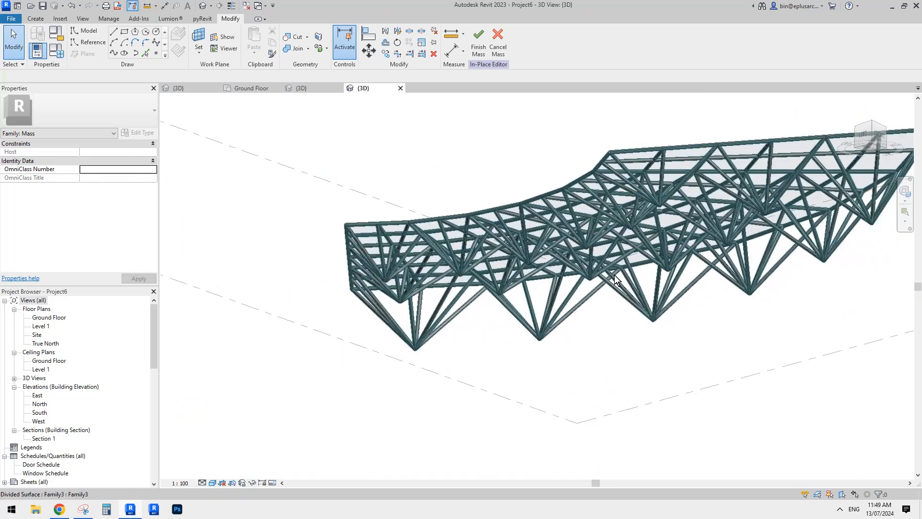
{"action": "key", "text": "m"}
{"action": "key", "text": "a"}
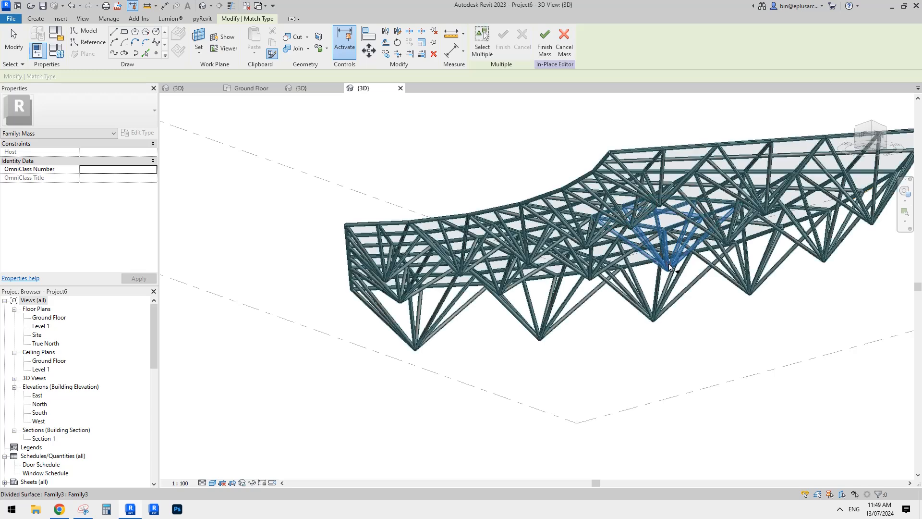
{"action": "left_click", "coordinate": [672, 269]}
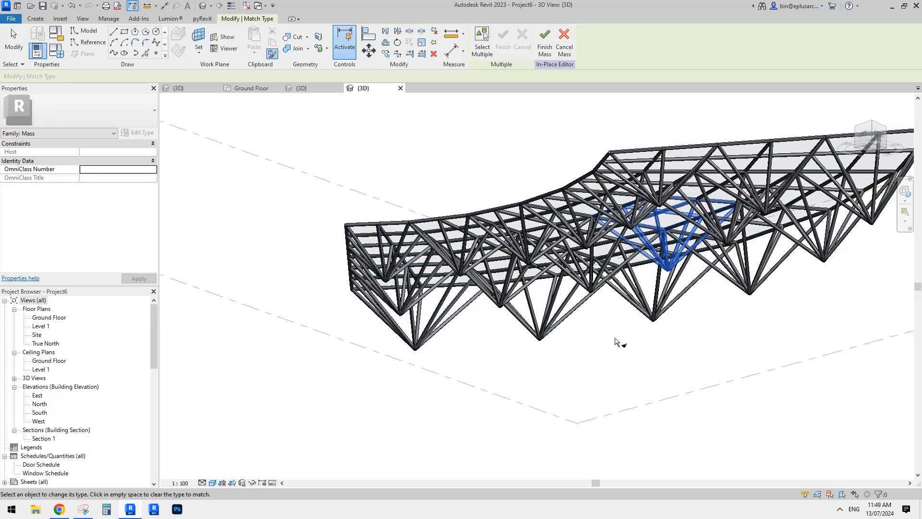
{"action": "key", "text": "Escape"}
{"action": "key", "text": "Escape"}
Finish the in-place mass that holds the curved truss roof
{"action": "scroll", "coordinate": [630, 339], "scroll_direction": "down", "scroll_amount": 3}
{"action": "middle_click_drag", "start_coordinate": [650, 366], "coordinate": [579, 315], "text": "shift"}
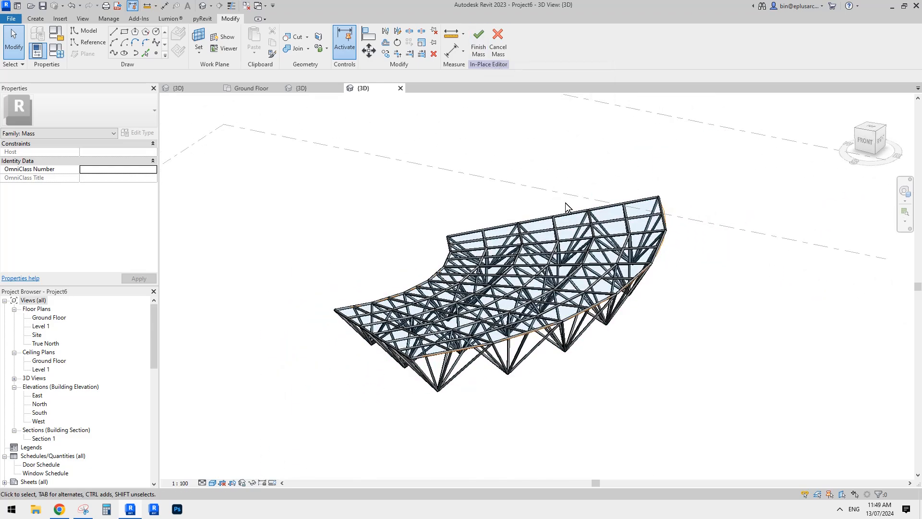
{"action": "middle_click_drag", "start_coordinate": [566, 203], "coordinate": [545, 199], "text": "shift"}
{"action": "left_click", "coordinate": [481, 51]}
{"action": "middle_click_drag", "start_coordinate": [528, 288], "coordinate": [652, 317], "text": "shift"}
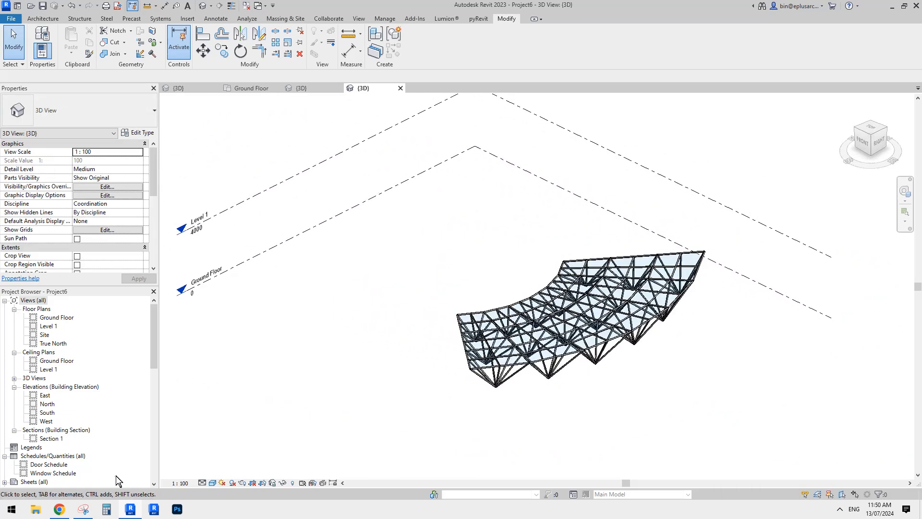
Switch to Chrome to examine the truss roof reference images, and return to Revit
{"action": "left_click", "coordinate": [59, 509]}
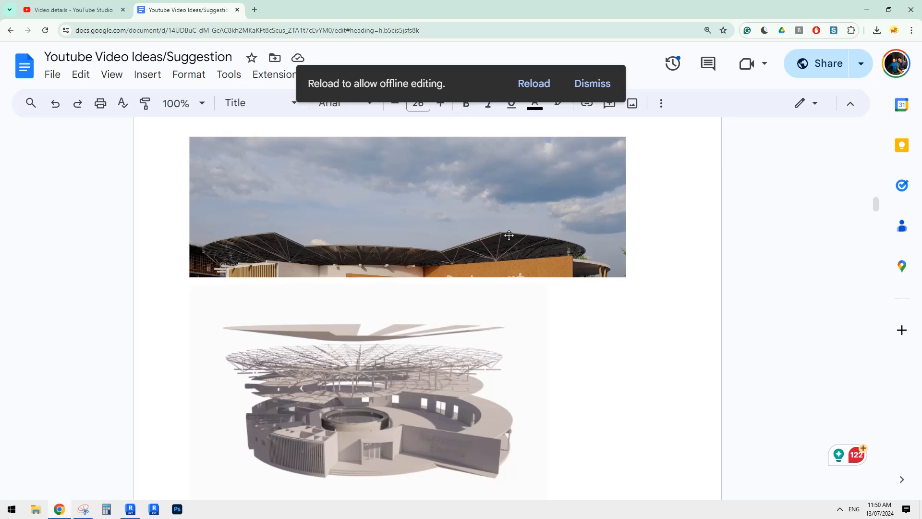
{"action": "left_click", "coordinate": [130, 509]}
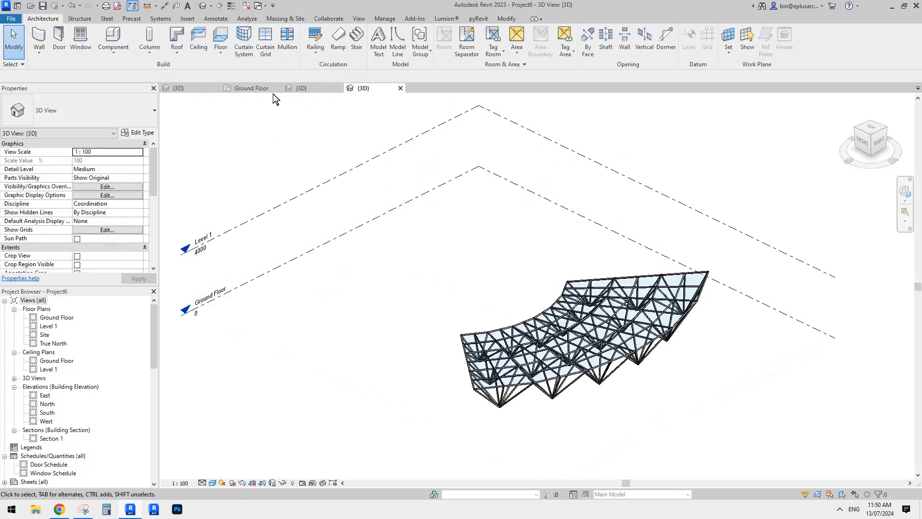
Start a footprint roof on Level 1 and sketch an arc boundary of about 13800 mm radius beside the truss
{"action": "left_click", "coordinate": [178, 34]}
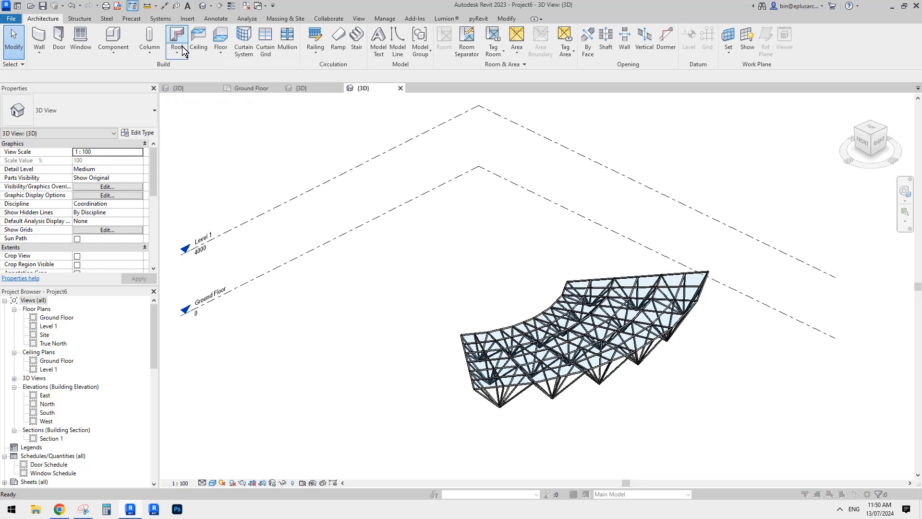
{"action": "left_click", "coordinate": [455, 276]}
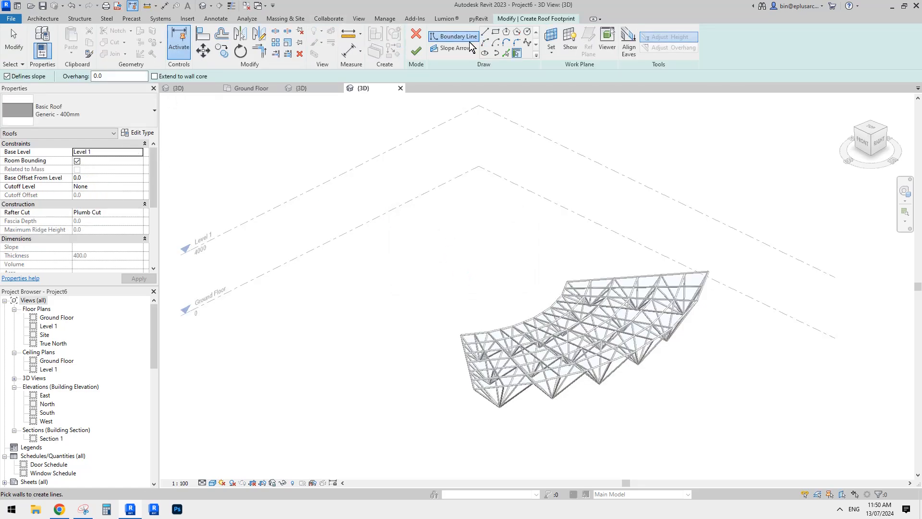
{"action": "left_click", "coordinate": [378, 218]}
{"action": "left_click", "coordinate": [381, 304]}
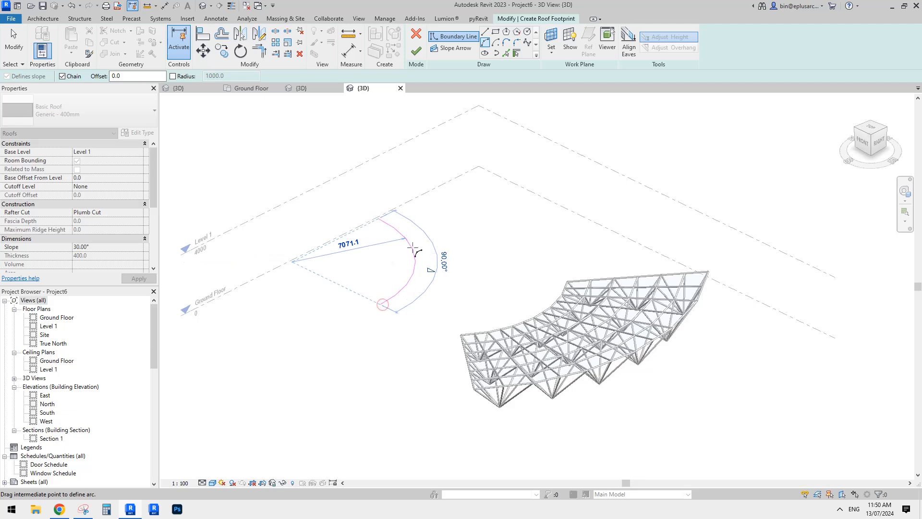
{"action": "left_click", "coordinate": [396, 253]}
Offset a copy of the roof's arc boundary toward the truss to form the outer arc
{"action": "key", "text": "o"}
{"action": "key", "text": "f"}
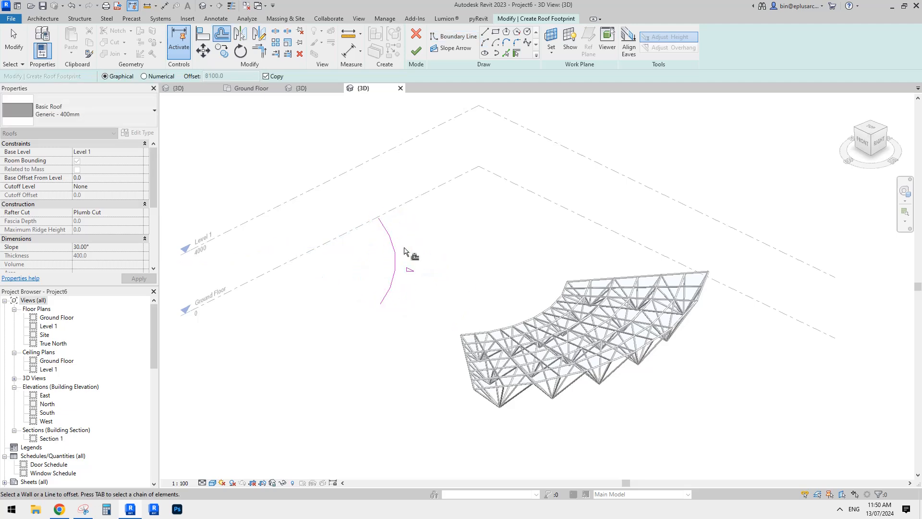
{"action": "scroll", "coordinate": [355, 236], "scroll_direction": "up", "scroll_amount": 1}
{"action": "left_click", "coordinate": [393, 257]}
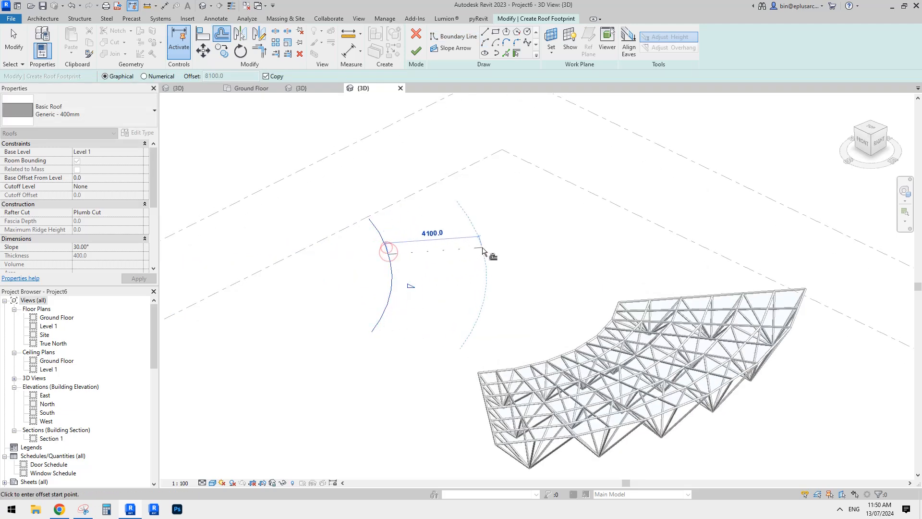
{"action": "left_click", "coordinate": [503, 247]}
Close the roof footprint with straight boundary lines joining both pairs of arc endpoints
{"action": "key", "text": "l"}
{"action": "key", "text": "i"}
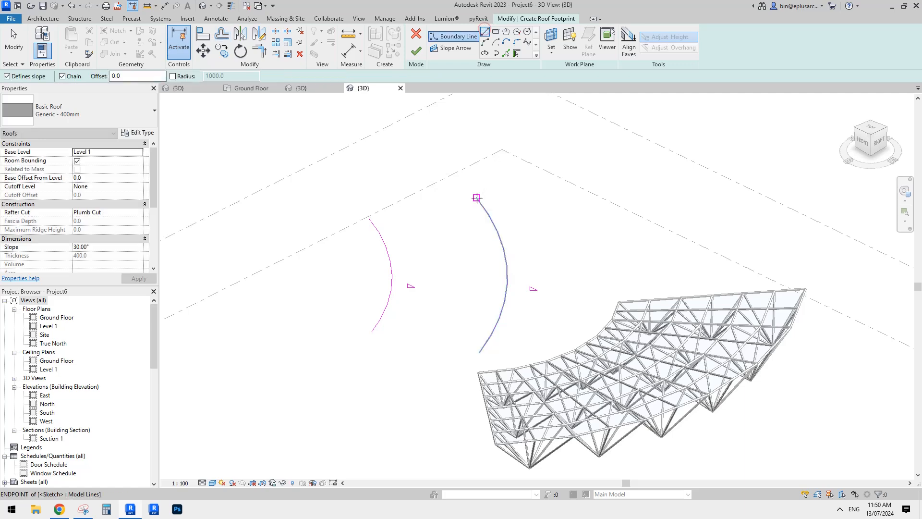
{"action": "left_click", "coordinate": [476, 198]}
{"action": "left_click", "coordinate": [369, 218]}
{"action": "key", "text": "Escape"}
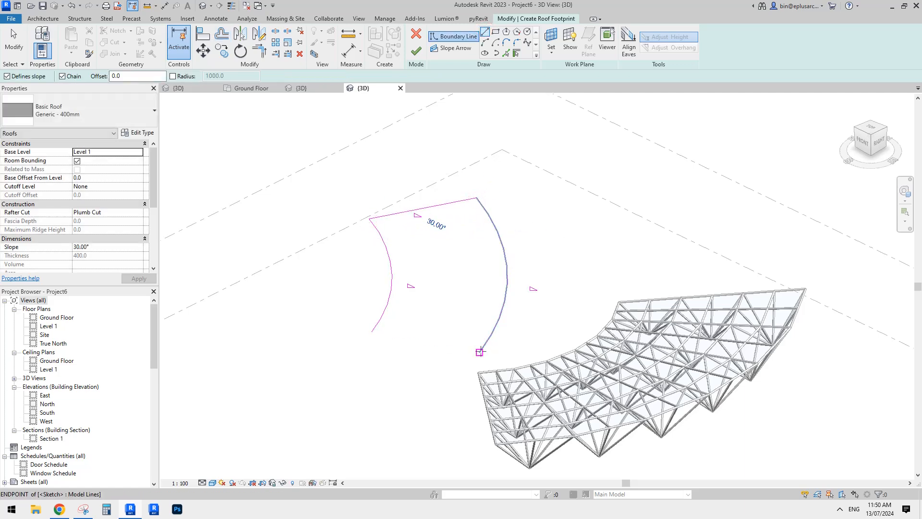
{"action": "left_click", "coordinate": [480, 351]}
{"action": "left_click", "coordinate": [371, 331]}
{"action": "key", "text": "Escape"}
{"action": "key", "text": "Escape"}
Leave only the inner arc defining the roof slope, set it to 5°, and finish the footprint
{"action": "left_click_drag", "start_coordinate": [518, 200], "coordinate": [418, 372]}
{"action": "left_click", "coordinate": [391, 288]}
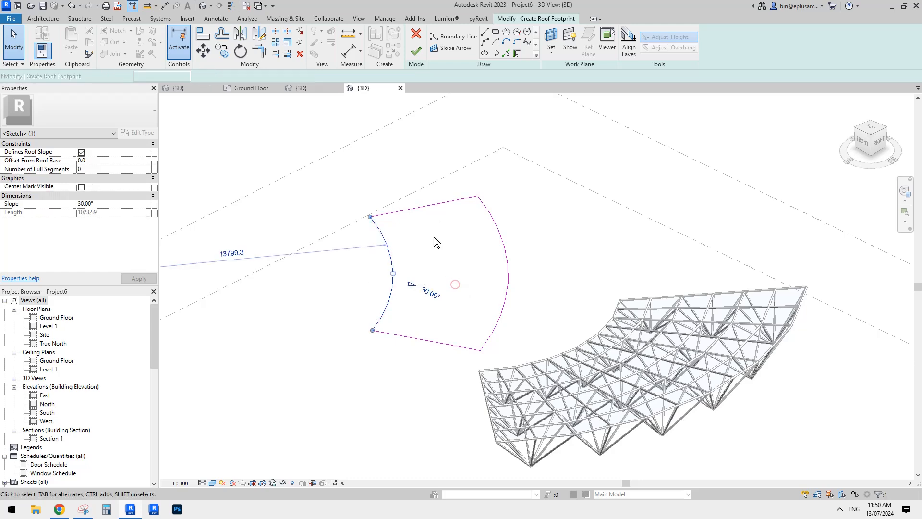
{"action": "left_click", "coordinate": [109, 204]}
{"action": "type", "text": "5"}
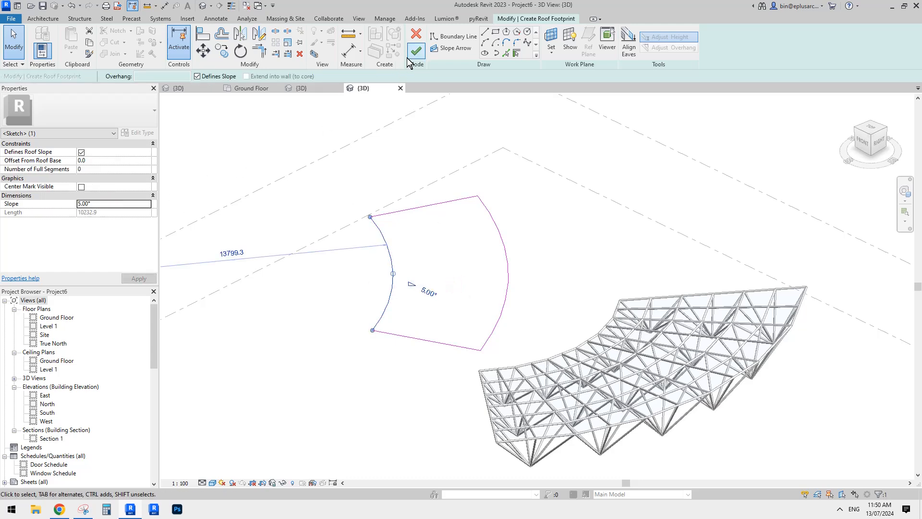
{"action": "left_click", "coordinate": [416, 51]}
Change the new roof's type to Sloped Glazing
{"action": "middle_click_drag", "start_coordinate": [581, 232], "coordinate": [350, 212], "text": "shift"}
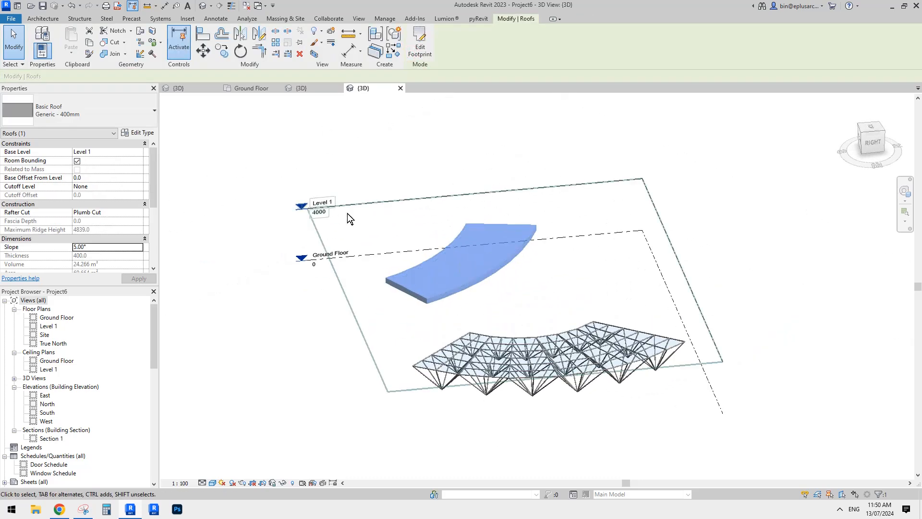
{"action": "left_click", "coordinate": [86, 117]}
{"action": "left_click", "coordinate": [38, 299]}
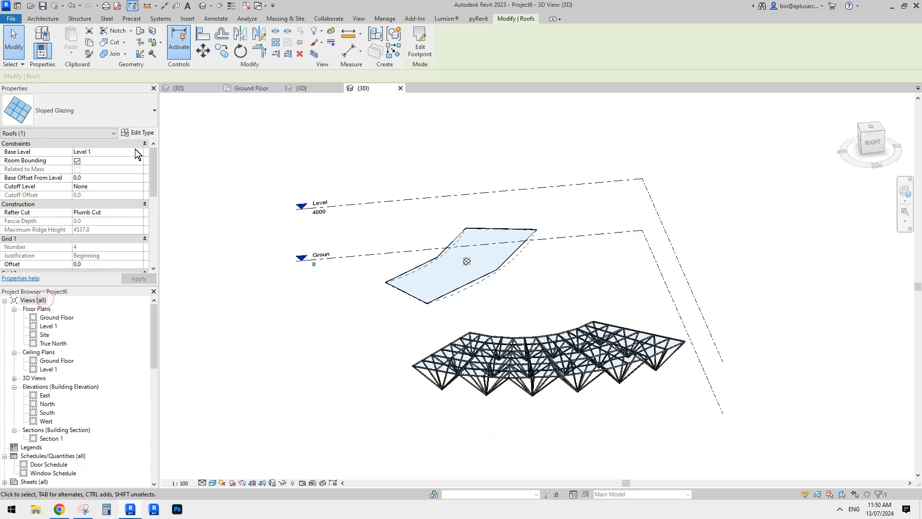
Set the Sloped Glazing type's Grid 1 and Grid 2 layouts to Maximum Spacing
{"action": "left_click", "coordinate": [139, 132]}
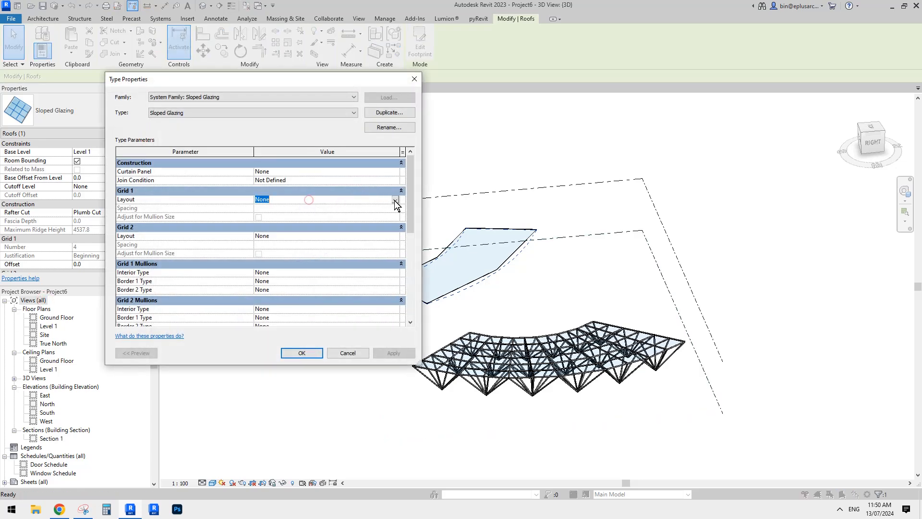
{"action": "left_click", "coordinate": [395, 201]}
{"action": "left_click", "coordinate": [285, 229]}
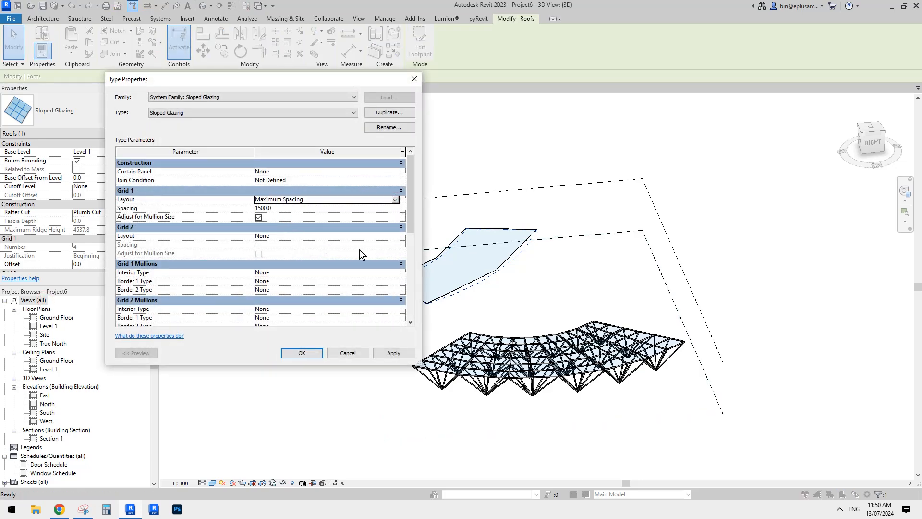
{"action": "left_click", "coordinate": [377, 236]}
{"action": "left_click", "coordinate": [395, 236]}
{"action": "left_click", "coordinate": [294, 269]}
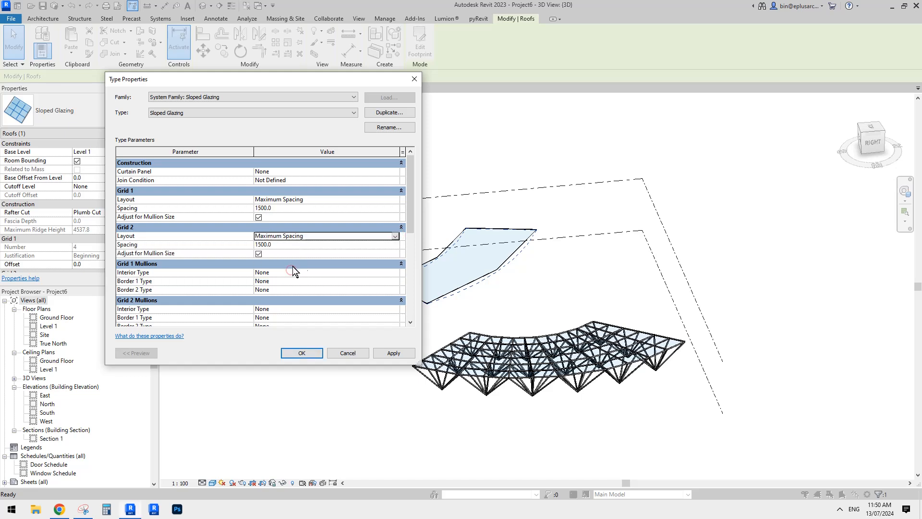
Assign Rectangular Mullion : 50 x 150mm to the Grid 1 interior, Border 1 and Border 2 mullions
{"action": "left_click", "coordinate": [303, 272]}
{"action": "left_click", "coordinate": [395, 272]}
{"action": "left_click", "coordinate": [315, 307]}
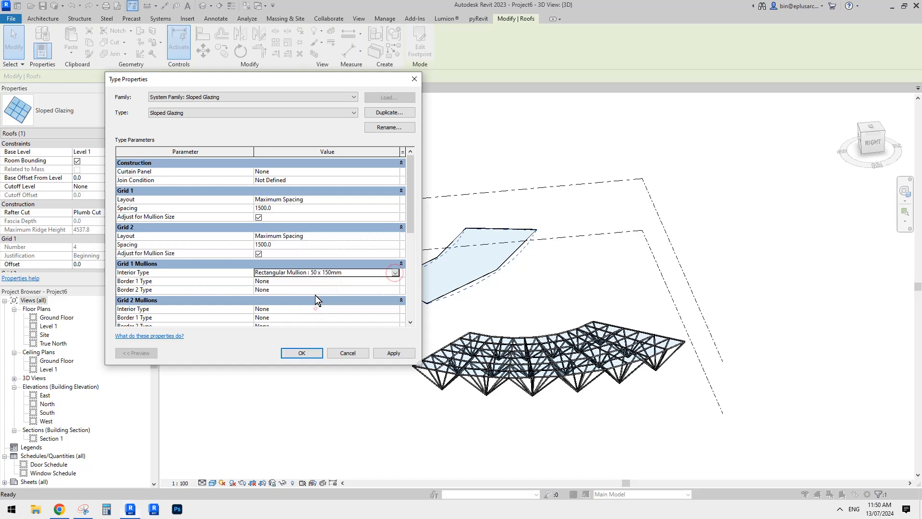
{"action": "left_click", "coordinate": [358, 273]}
{"action": "key", "text": "ctrl+c"}
{"action": "left_click", "coordinate": [358, 282]}
{"action": "key", "text": "ctrl+v"}
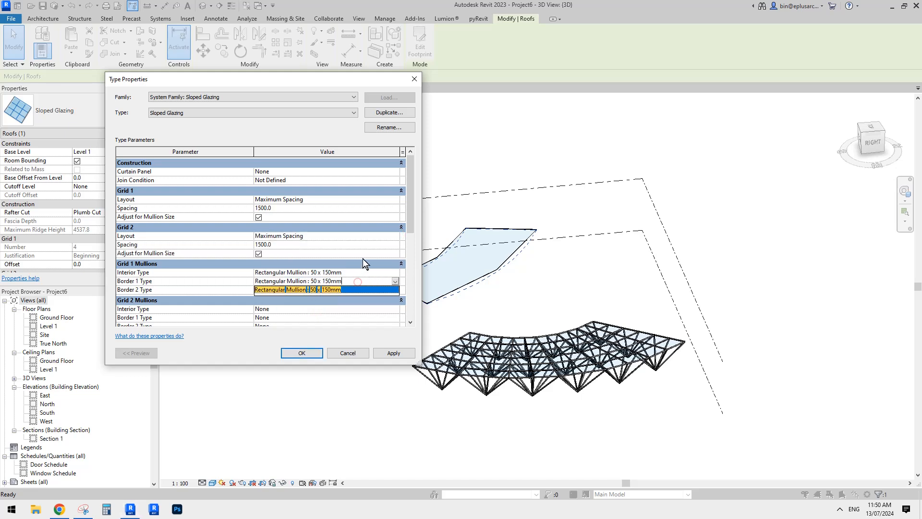
{"action": "left_click", "coordinate": [362, 260]}
{"action": "left_click", "coordinate": [359, 281]}
{"action": "key", "text": "ctrl+c"}
{"action": "left_click", "coordinate": [364, 289]}
{"action": "key", "text": "ctrl+v"}
Assign Rectangular Mullion : 50 x 150mm to all three Grid 2 mullion types and apply the type changes
{"action": "left_click", "coordinate": [363, 260]}
{"action": "key", "text": "ctrl+v"}
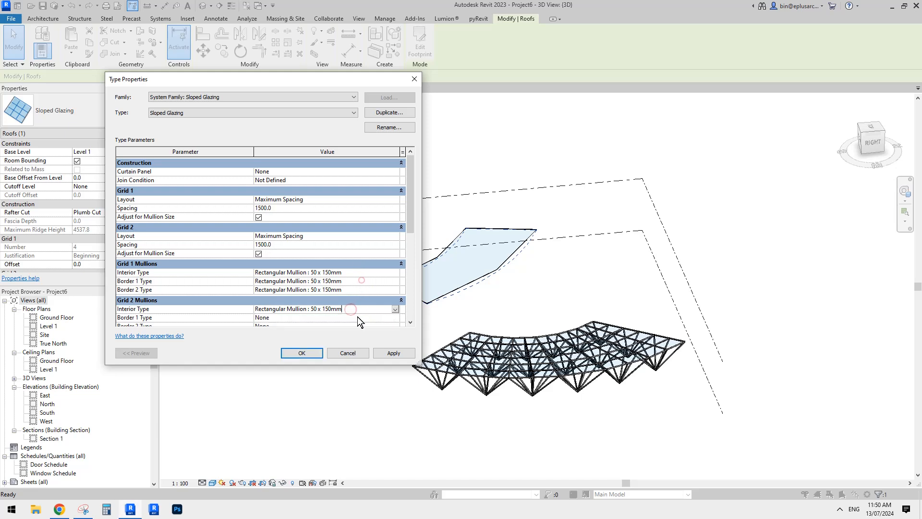
{"action": "left_click", "coordinate": [354, 317]}
{"action": "key", "text": "ctrl+v"}
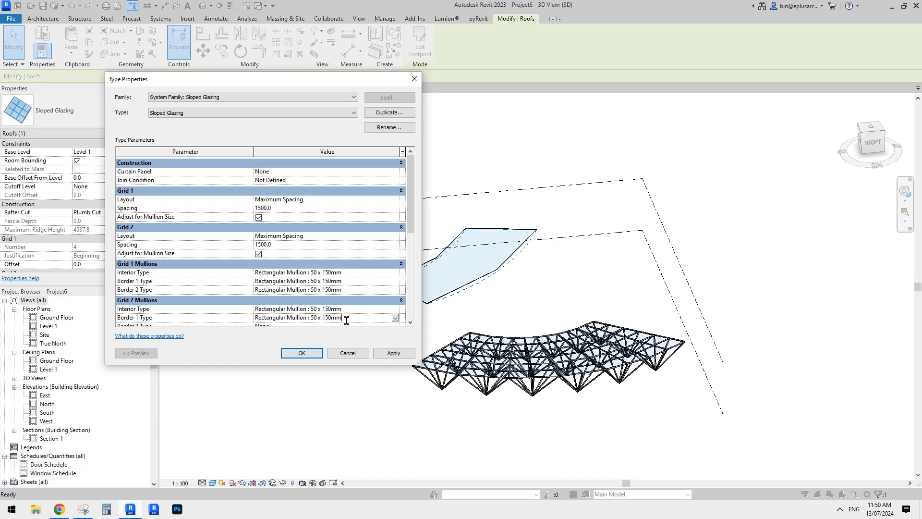
{"action": "scroll", "coordinate": [284, 327], "scroll_direction": "down", "scroll_amount": 1}
{"action": "left_click", "coordinate": [286, 308]}
{"action": "key", "text": "ctrl+v"}
{"action": "left_click", "coordinate": [345, 236]}
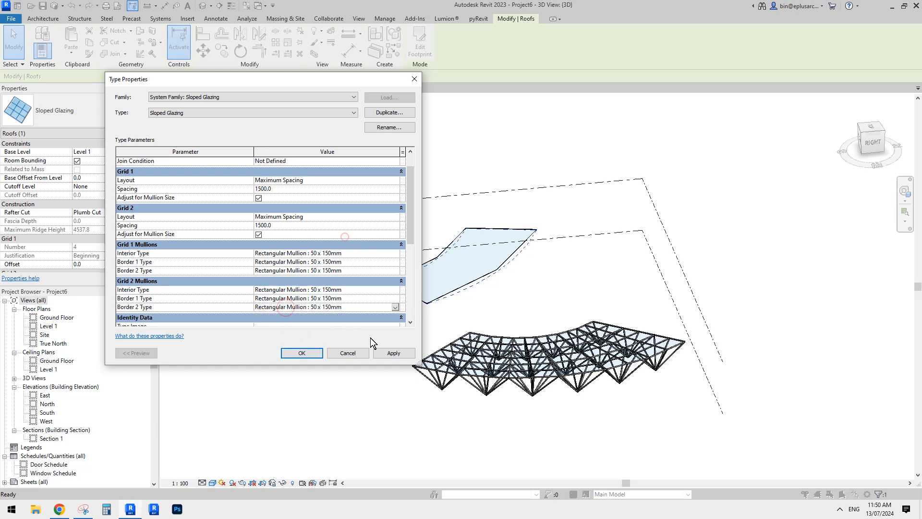
{"action": "left_click", "coordinate": [391, 354]}
{"action": "left_click", "coordinate": [309, 353]}
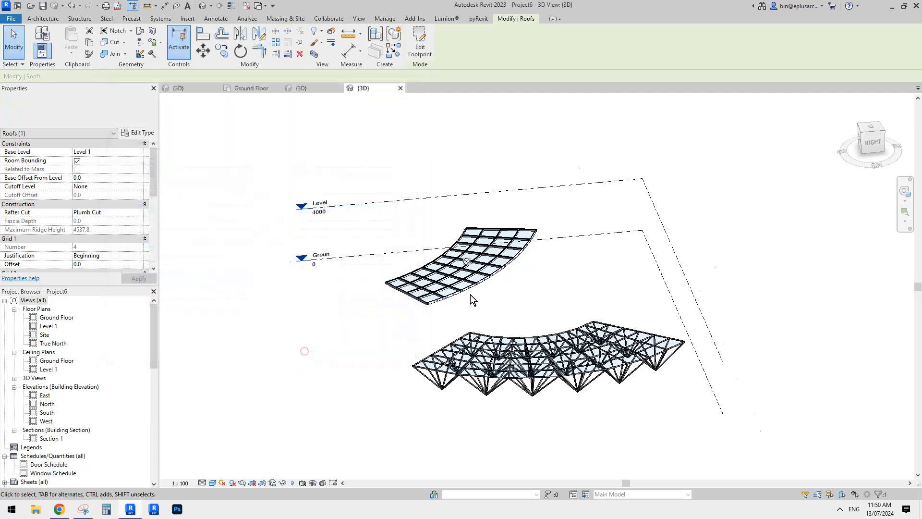
Deselect the glazed roof and examine its mullion framing from the side and from below
{"action": "scroll", "coordinate": [471, 297], "scroll_direction": "up", "scroll_amount": 3}
{"action": "left_click", "coordinate": [536, 279]}
{"action": "middle_click_drag", "start_coordinate": [527, 270], "coordinate": [557, 212], "text": "shift"}
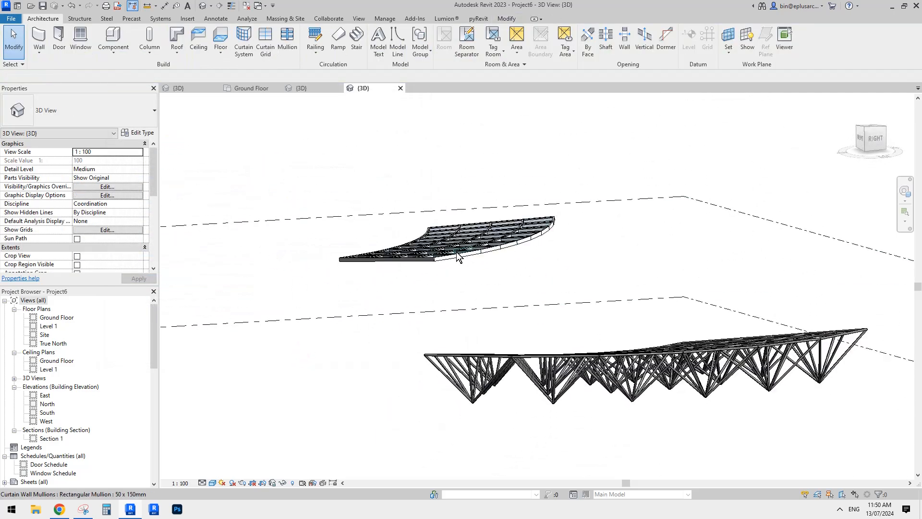
{"action": "middle_click_drag", "start_coordinate": [456, 252], "coordinate": [605, 221], "text": "shift"}
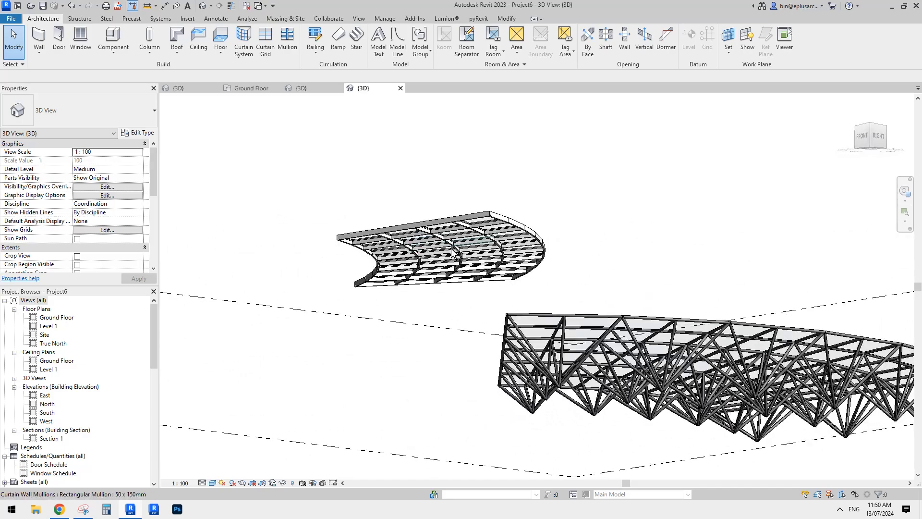
Examine the sloped glazing roof and the space-frame truss mass side by side, from above and from below
{"action": "middle_click_drag", "start_coordinate": [495, 223], "coordinate": [497, 323], "text": "shift"}
{"action": "scroll", "coordinate": [407, 224], "scroll_direction": "up", "scroll_amount": 2}
{"action": "scroll", "coordinate": [418, 225], "scroll_direction": "down", "scroll_amount": 2}
{"action": "middle_click_drag", "start_coordinate": [483, 271], "coordinate": [447, 249], "text": "shift"}
{"action": "left_click", "coordinate": [510, 318]}
{"action": "middle_click_drag", "start_coordinate": [442, 207], "coordinate": [581, 247], "text": "shift"}
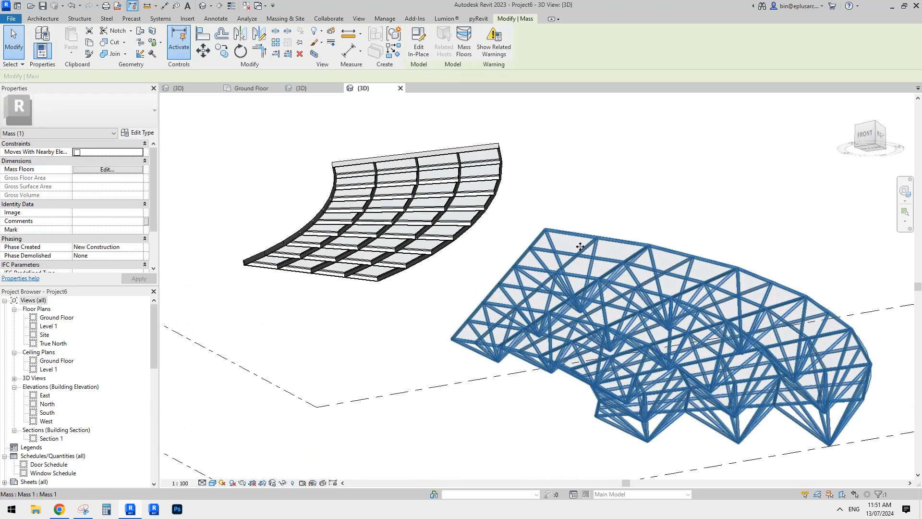
{"action": "key", "text": "Escape"}
{"action": "middle_click_drag", "start_coordinate": [582, 269], "coordinate": [513, 258], "text": "shift"}
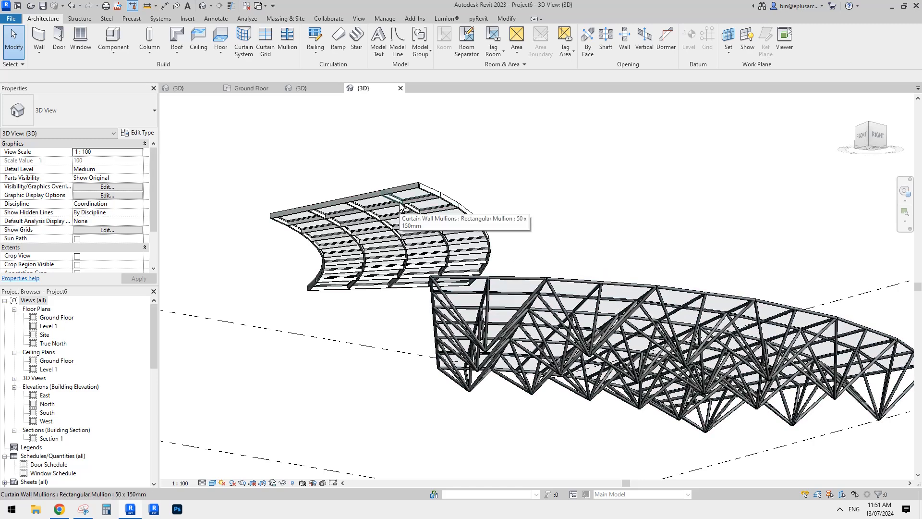
{"action": "middle_click_drag", "start_coordinate": [401, 208], "coordinate": [522, 308], "text": "shift"}
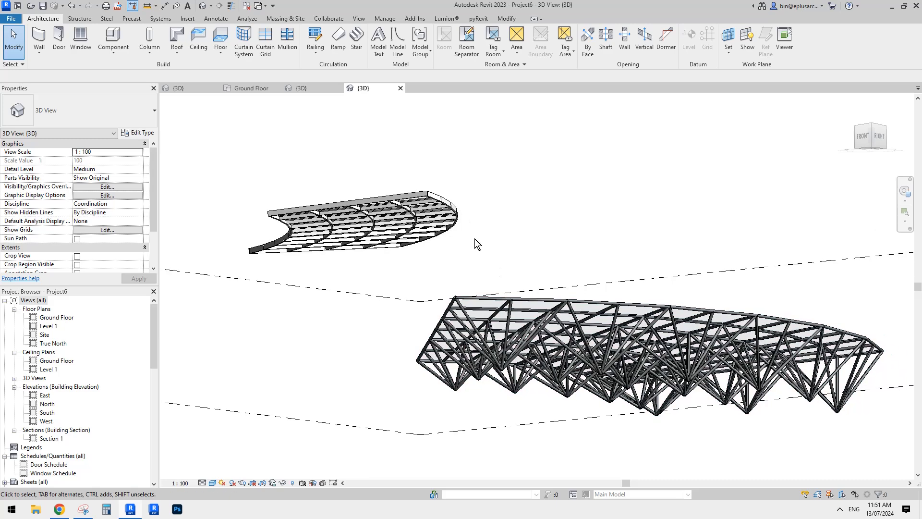
Create a new family from the Metric Generic Model Adaptive.rft template
{"action": "left_click", "coordinate": [302, 87]}
{"action": "left_click", "coordinate": [193, 86]}
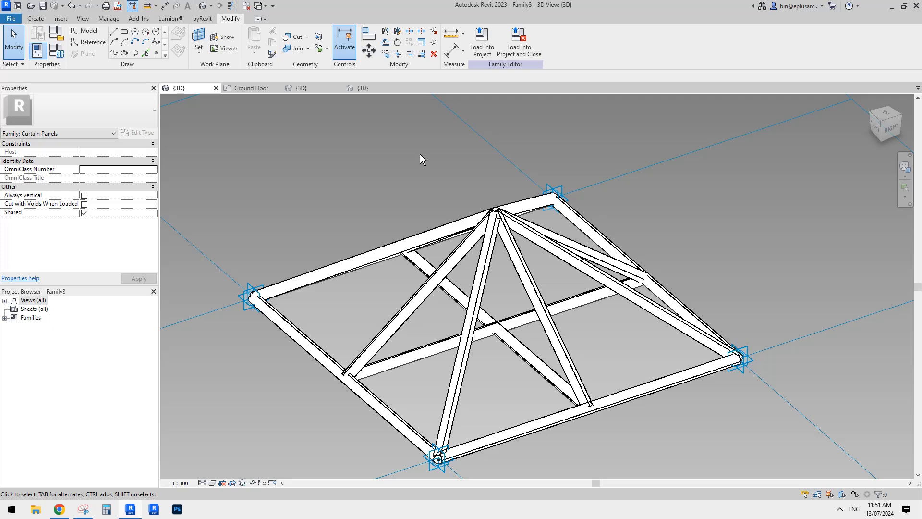
{"action": "scroll", "coordinate": [419, 154], "scroll_direction": "down", "scroll_amount": 2}
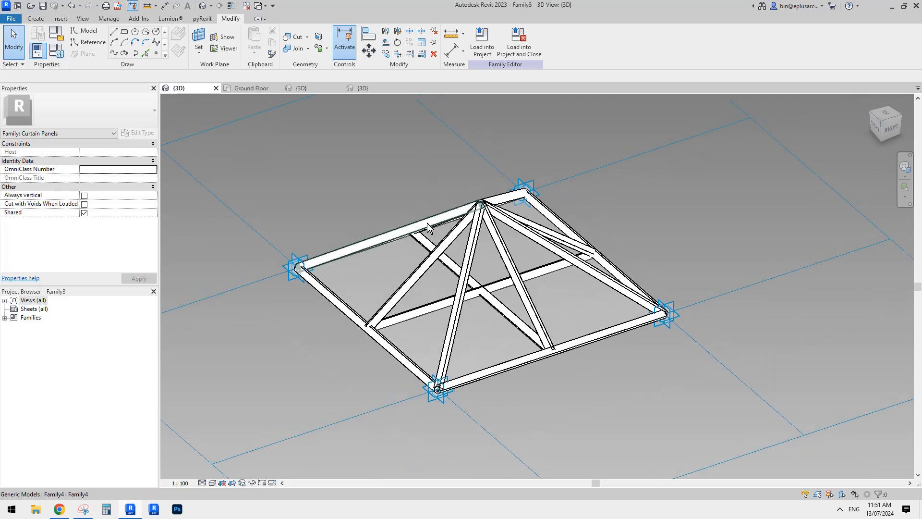
{"action": "left_click", "coordinate": [11, 19]}
{"action": "mouse_move", "coordinate": [59, 55]}
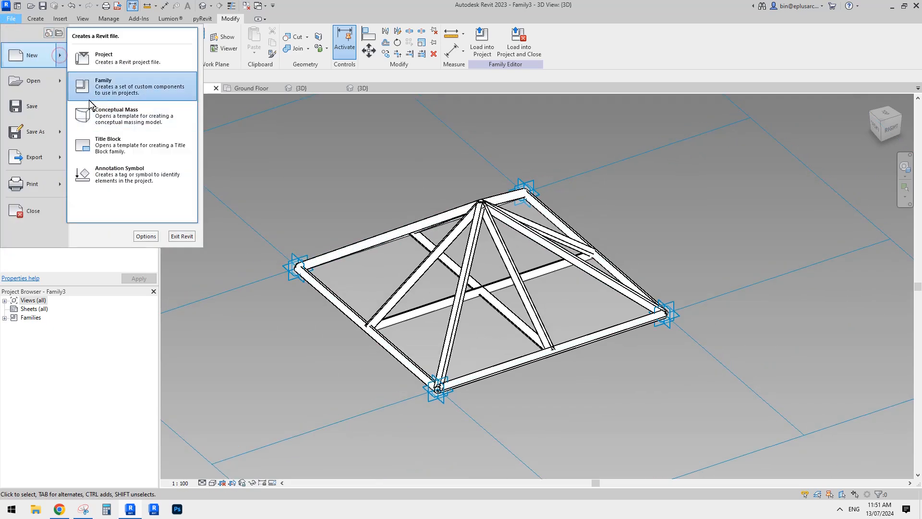
{"action": "left_click", "coordinate": [107, 90]}
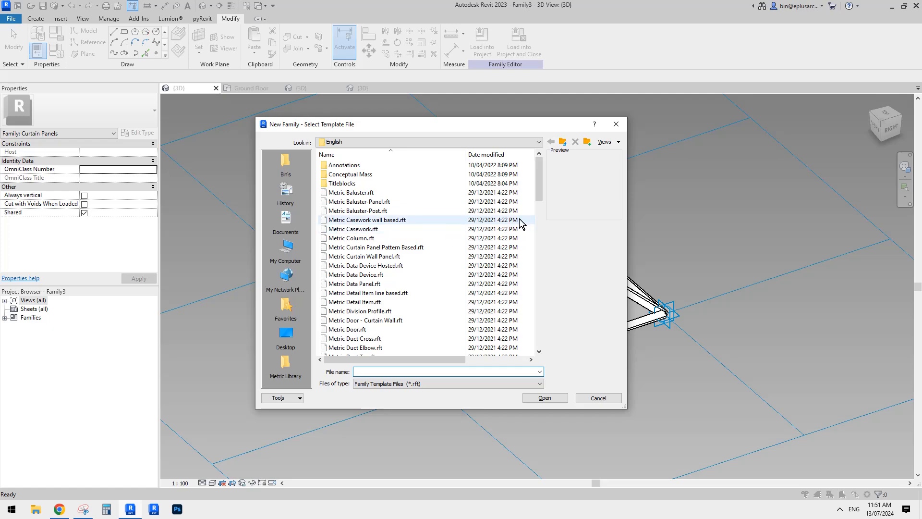
{"action": "left_click_drag", "start_coordinate": [540, 166], "coordinate": [538, 217]}
{"action": "left_click", "coordinate": [396, 247]}
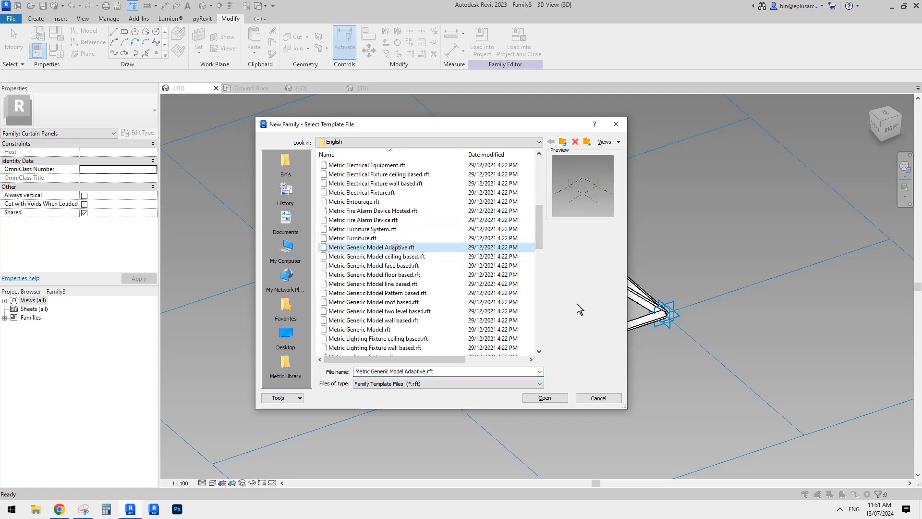
{"action": "left_click", "coordinate": [540, 400]}
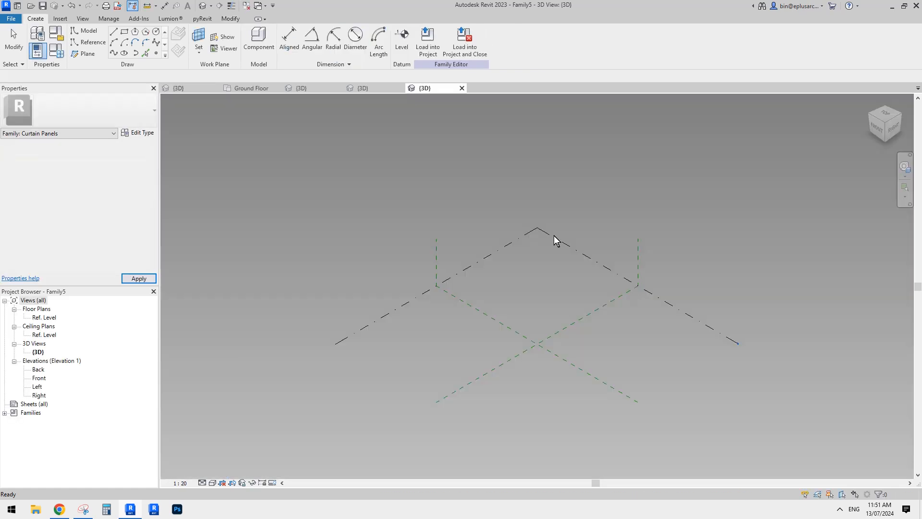
Try to copy the entire truss panel from the curtain panel family into the new adaptive family
{"action": "left_click", "coordinate": [192, 88]}
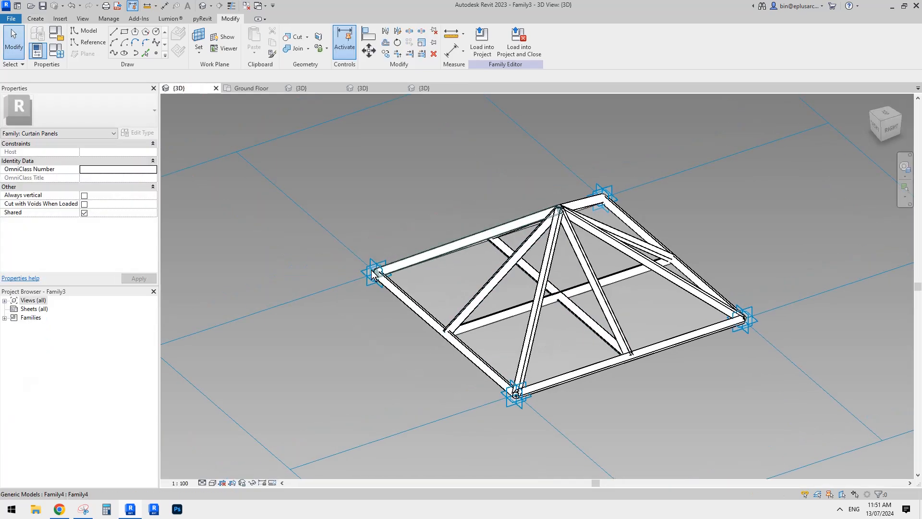
{"action": "left_click", "coordinate": [368, 275]}
{"action": "scroll", "coordinate": [412, 268], "scroll_direction": "down", "scroll_amount": 2}
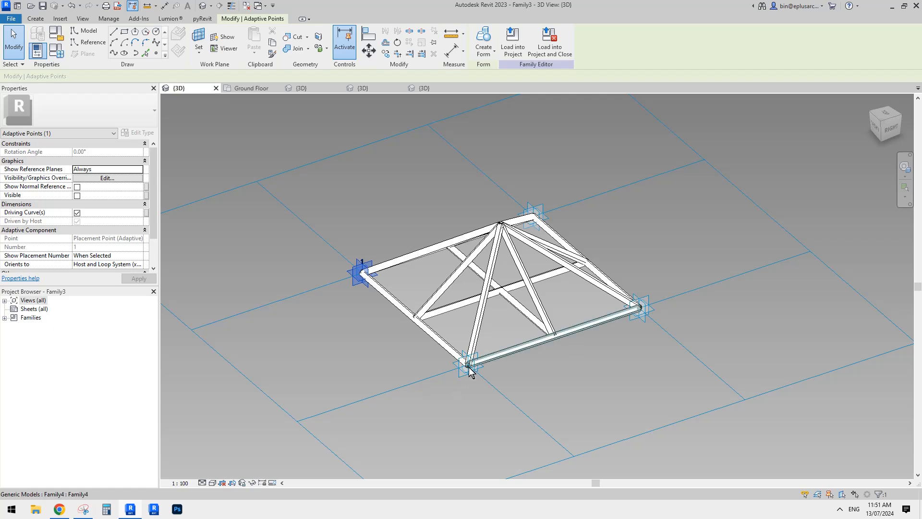
{"action": "scroll", "coordinate": [469, 372], "scroll_direction": "down", "scroll_amount": 1}
{"action": "left_click_drag", "start_coordinate": [316, 167], "coordinate": [650, 431]}
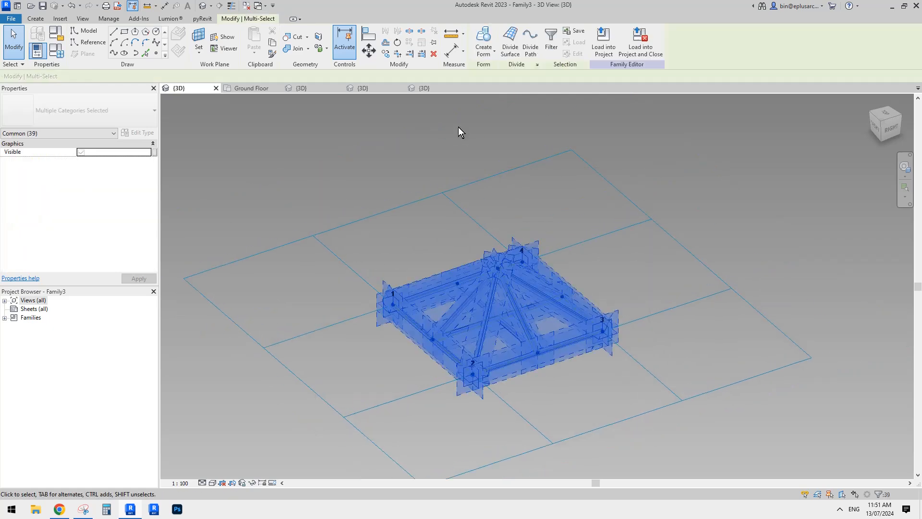
{"action": "left_click", "coordinate": [425, 88]}
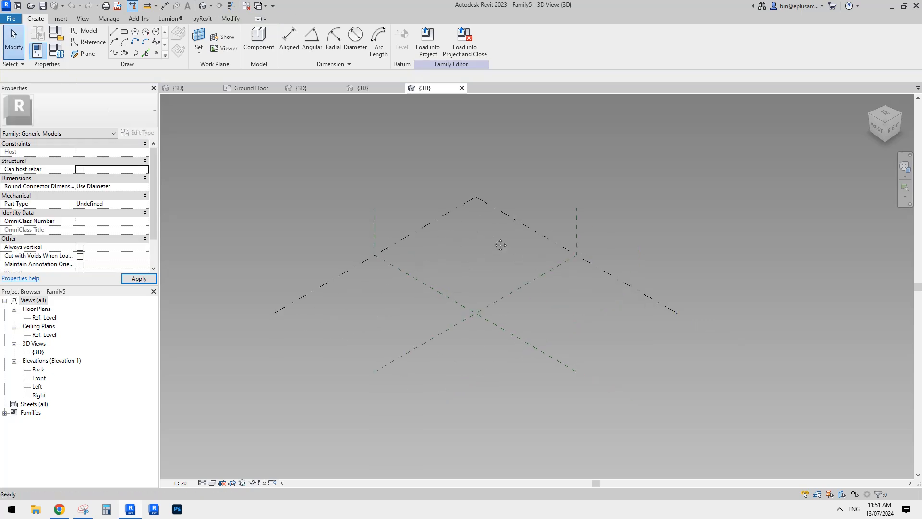
{"action": "key", "text": "ctrl+v"}
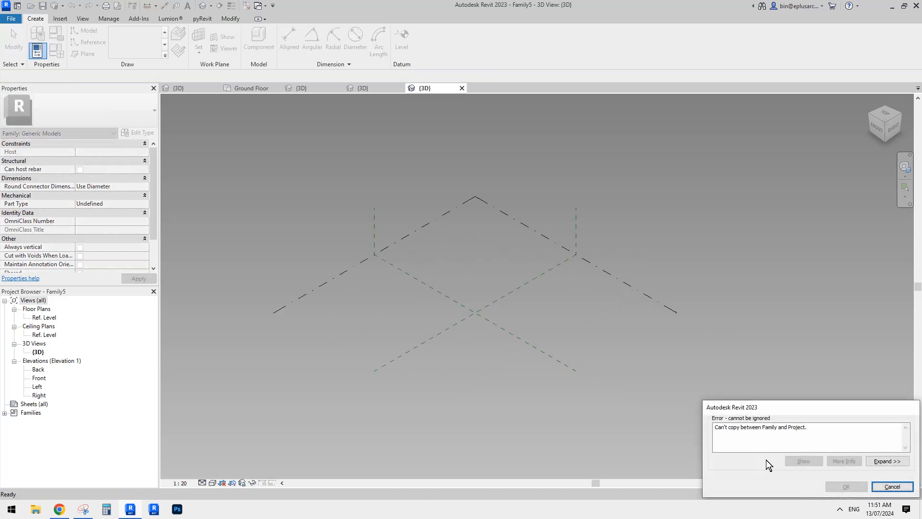
{"action": "left_click_drag", "start_coordinate": [779, 410], "coordinate": [641, 367]}
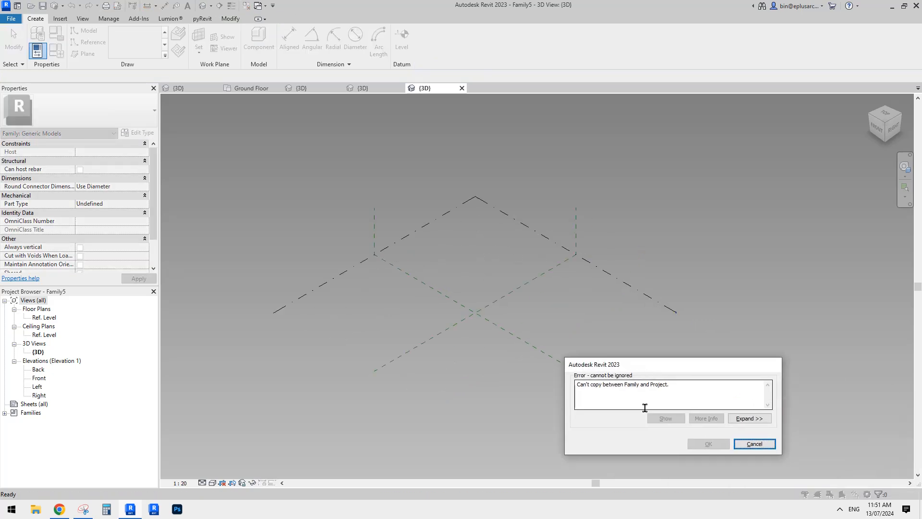
{"action": "left_click", "coordinate": [753, 443]}
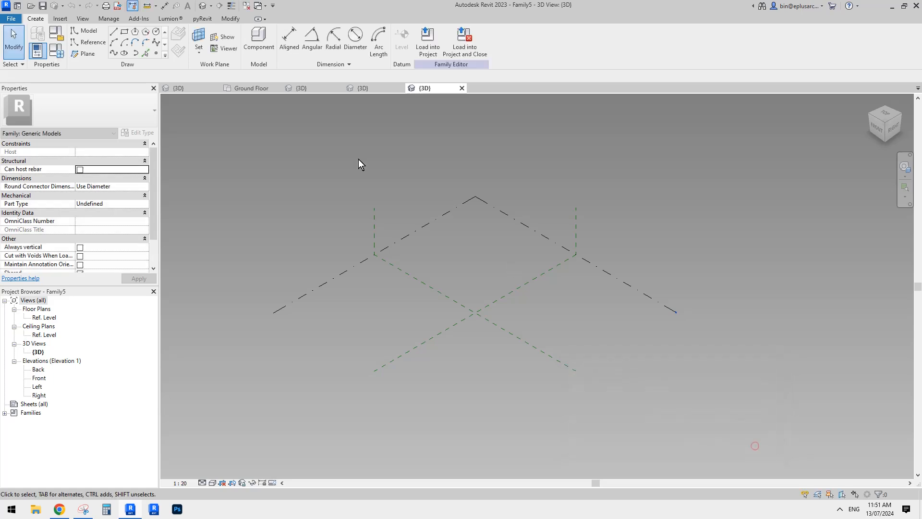
In the curtain panel family, select the whole truss panel and filter Curtain Panels and Generic Models out of the selection for copying
{"action": "left_click", "coordinate": [195, 88]}
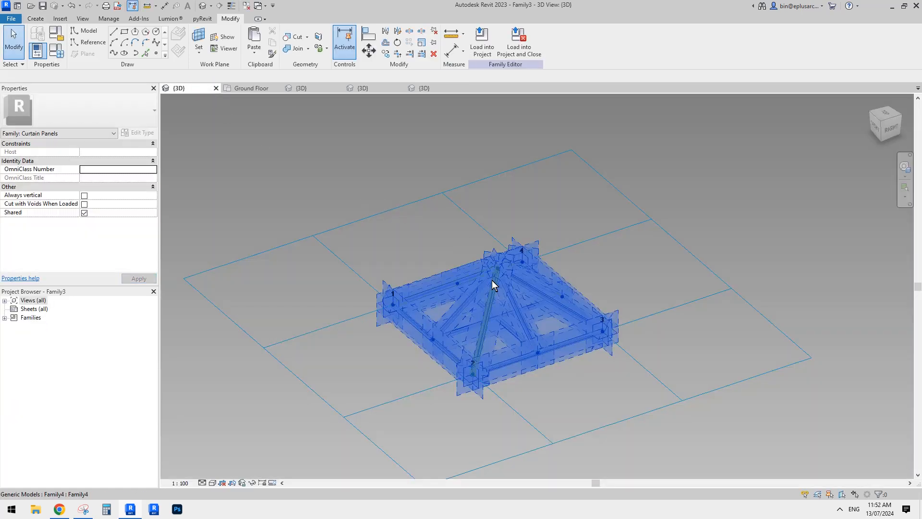
{"action": "left_click", "coordinate": [420, 92]}
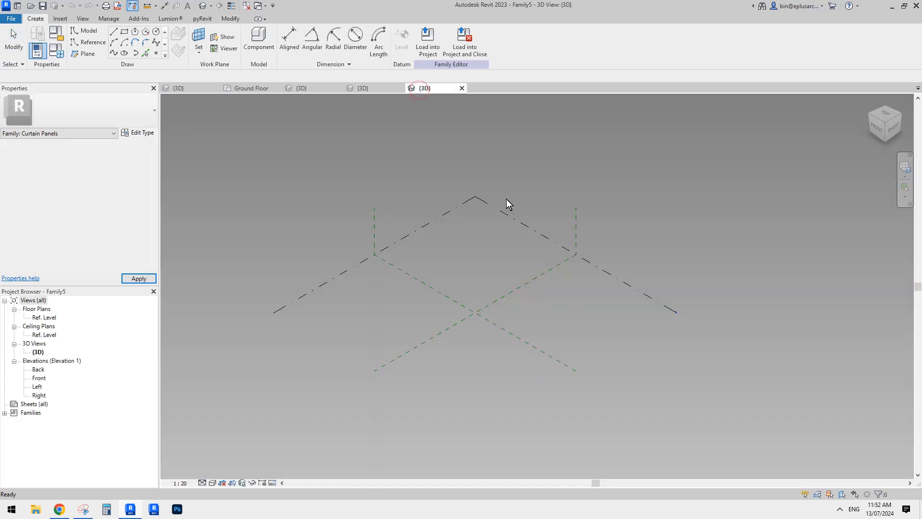
{"action": "left_click", "coordinate": [199, 88]}
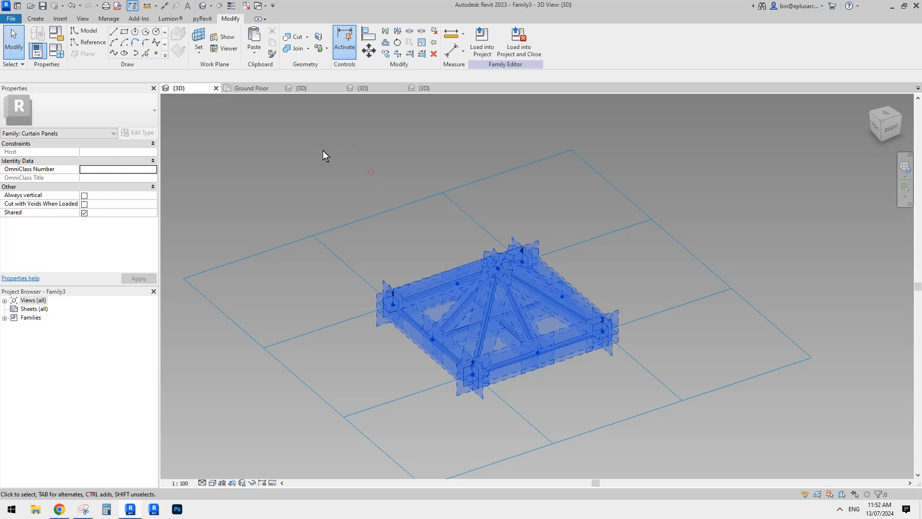
{"action": "left_click_drag", "start_coordinate": [322, 150], "coordinate": [653, 426]}
{"action": "left_click", "coordinate": [290, 180]}
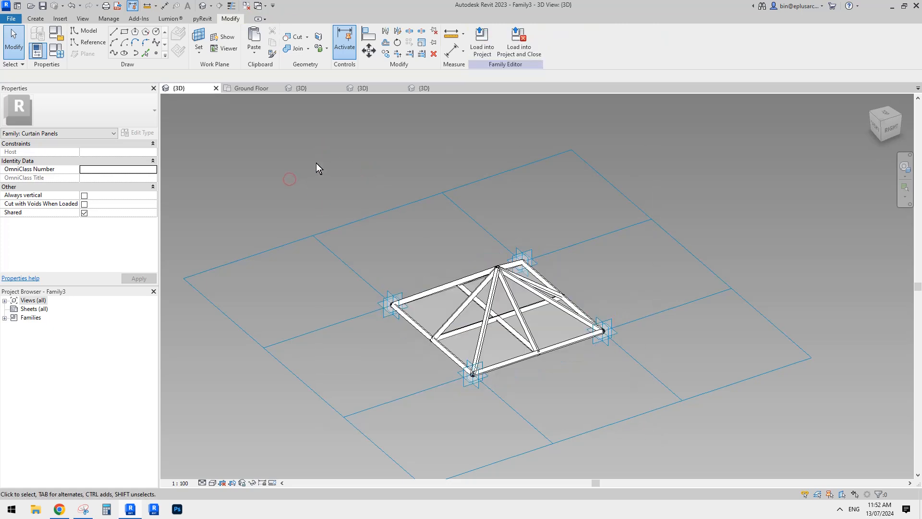
{"action": "left_click_drag", "start_coordinate": [333, 170], "coordinate": [667, 426]}
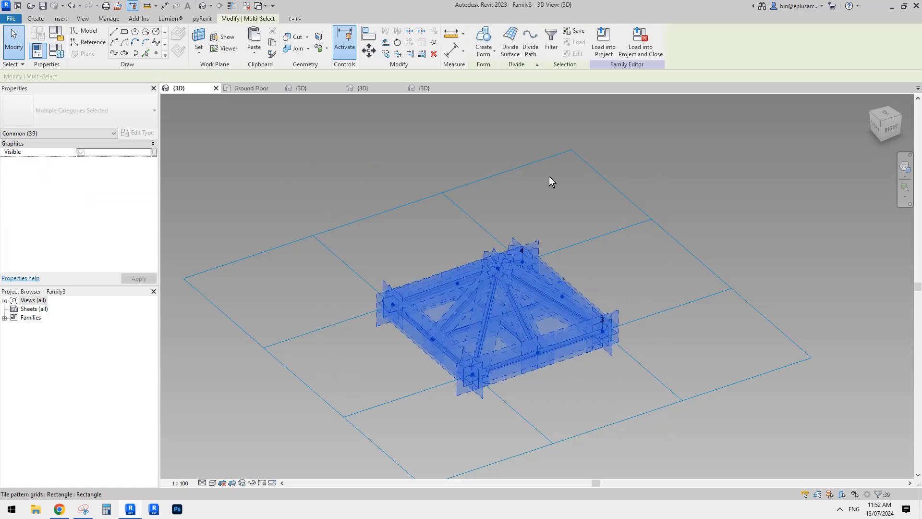
{"action": "left_click", "coordinate": [552, 39]}
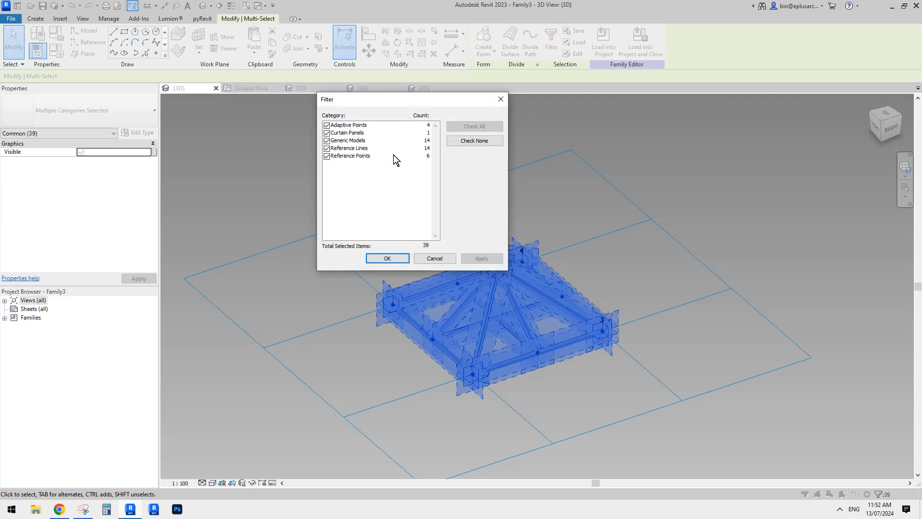
{"action": "left_click", "coordinate": [350, 131]}
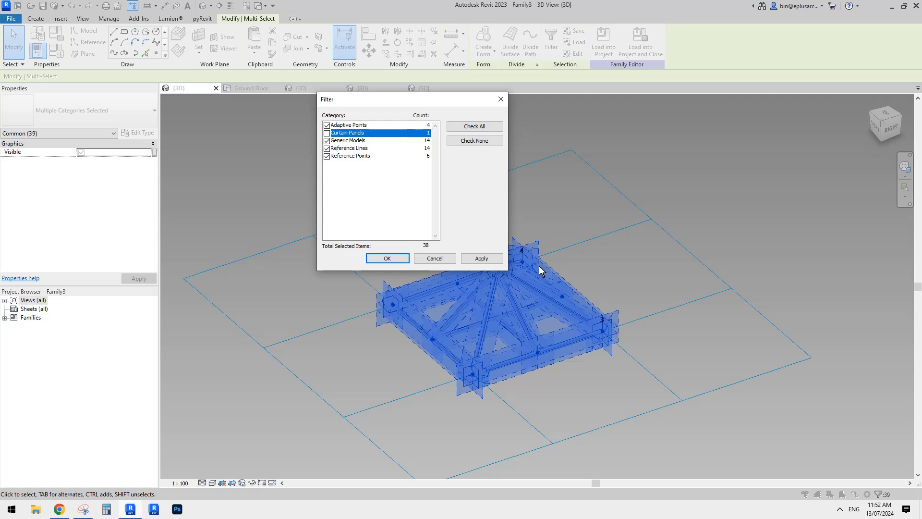
{"action": "left_click", "coordinate": [327, 140]}
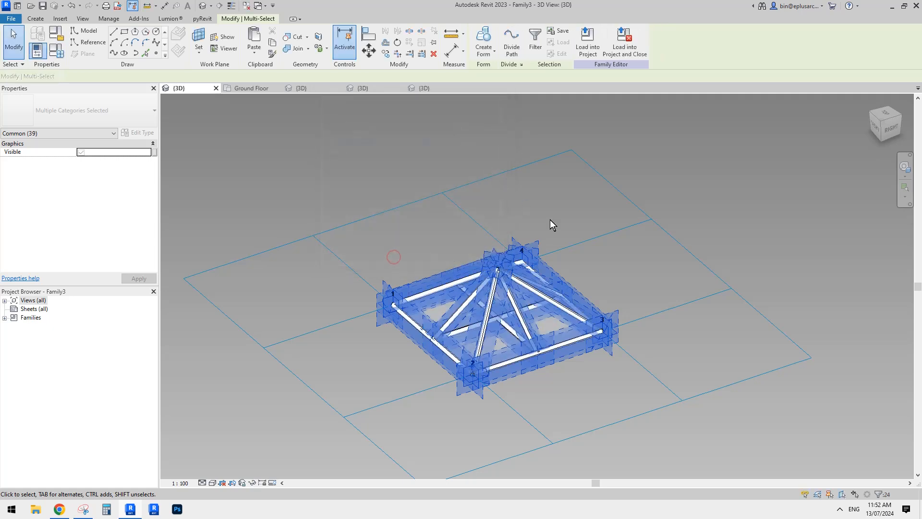
Paste the copied adaptive points, reference points and reference lines near the reference plane intersection in the new adaptive family
{"action": "left_click", "coordinate": [425, 88]}
{"action": "key", "text": "ctrl+v"}
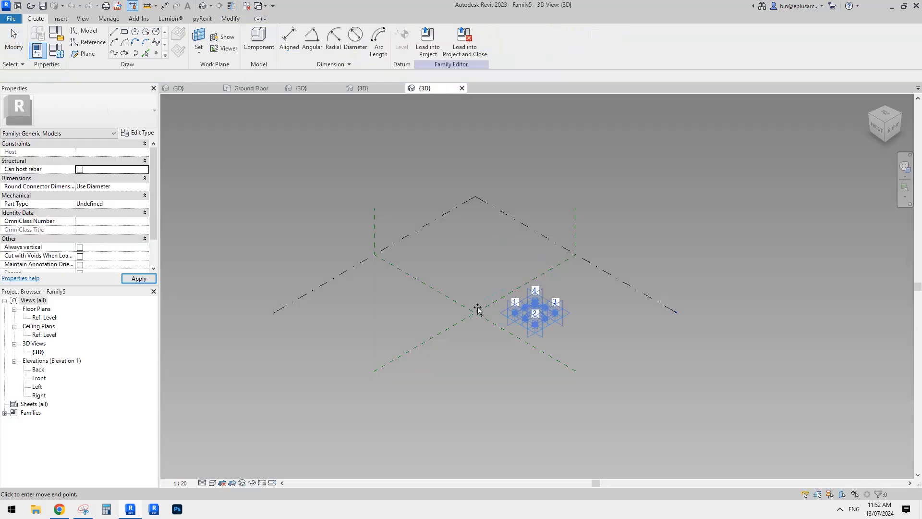
{"action": "left_click", "coordinate": [463, 294]}
{"action": "scroll", "coordinate": [484, 315], "scroll_direction": "up", "scroll_amount": 4}
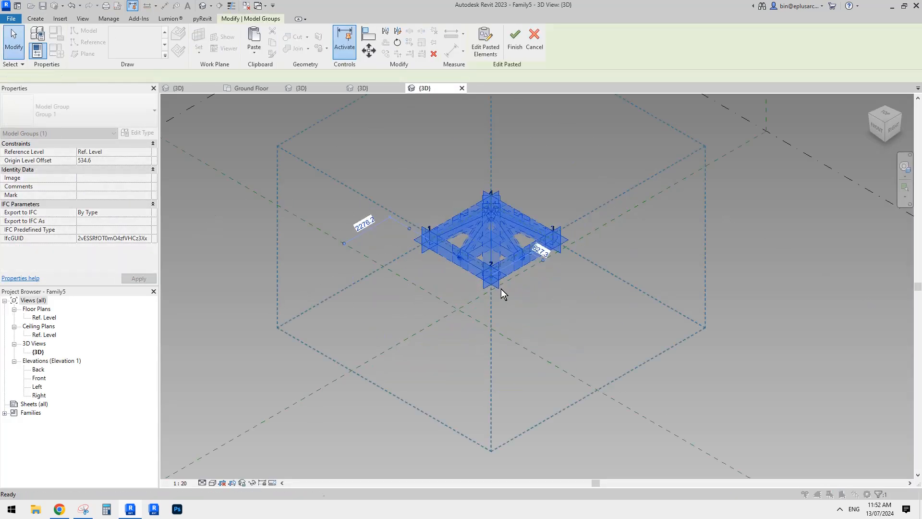
{"action": "left_click", "coordinate": [533, 270]}
Examine the pasted truss skeleton's four adaptive placement points, midpoints and reference lines from several angles
{"action": "middle_click_drag", "start_coordinate": [551, 243], "coordinate": [545, 277], "text": "shift"}
{"action": "scroll", "coordinate": [544, 251], "scroll_direction": "up", "scroll_amount": 2}
{"action": "scroll", "coordinate": [546, 278], "scroll_direction": "down", "scroll_amount": 5}
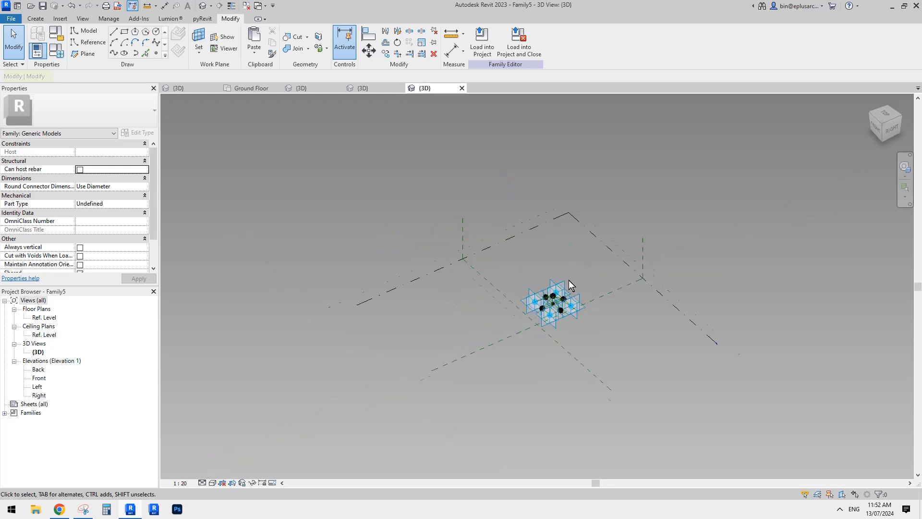
{"action": "scroll", "coordinate": [425, 301], "scroll_direction": "up", "scroll_amount": 5}
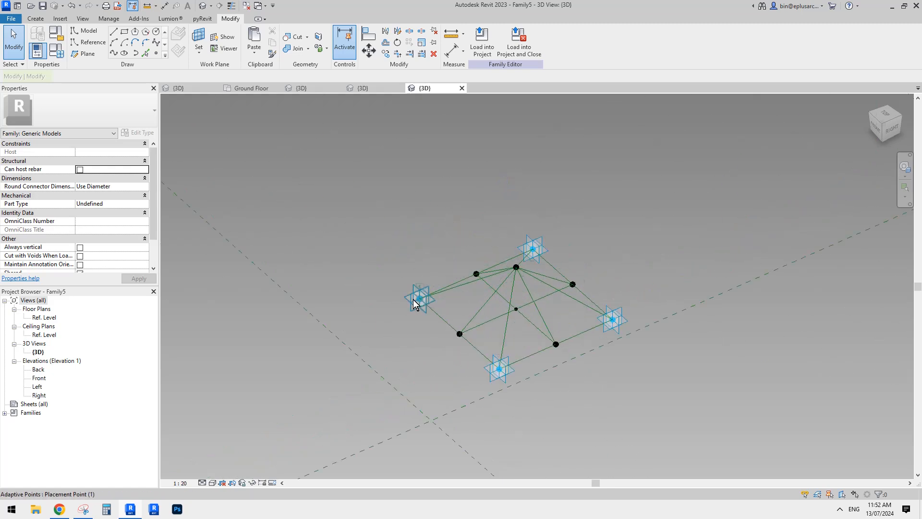
{"action": "scroll", "coordinate": [546, 245], "scroll_direction": "up", "scroll_amount": 1}
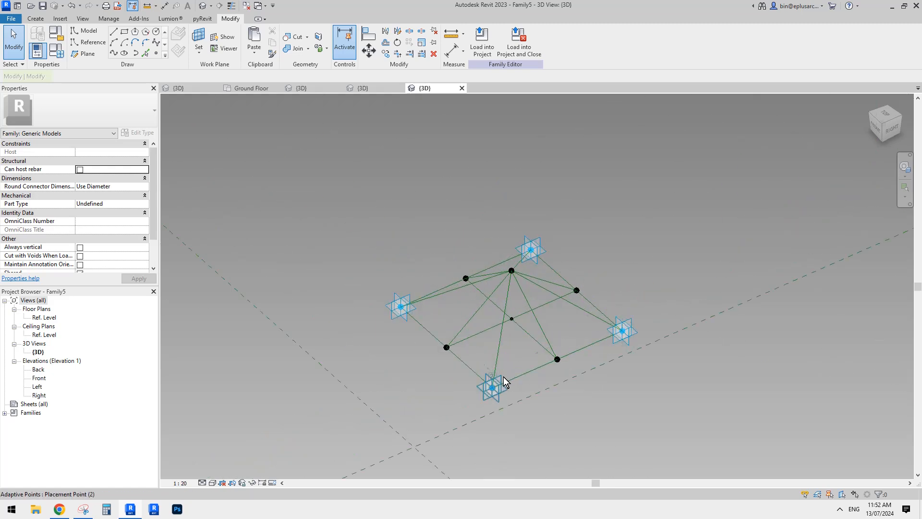
{"action": "mouse_move", "coordinate": [399, 306]}
{"action": "left_mouse_down"}
{"action": "mouse_move", "coordinate": [337, 275]}
{"action": "mouse_move", "coordinate": [403, 185]}
{"action": "mouse_move", "coordinate": [434, 315]}
{"action": "mouse_move", "coordinate": [435, 284]}
{"action": "mouse_move", "coordinate": [384, 308]}
{"action": "mouse_move", "coordinate": [421, 313]}
{"action": "mouse_move", "coordinate": [402, 307]}
{"action": "left_mouse_up"}
{"action": "mouse_move", "coordinate": [626, 331]}
{"action": "left_mouse_down"}
{"action": "mouse_move", "coordinate": [598, 260]}
{"action": "mouse_move", "coordinate": [621, 297]}
{"action": "mouse_move", "coordinate": [580, 338]}
{"action": "mouse_move", "coordinate": [625, 331]}
{"action": "left_mouse_up"}
{"action": "scroll", "coordinate": [526, 350], "scroll_direction": "up", "scroll_amount": 3}
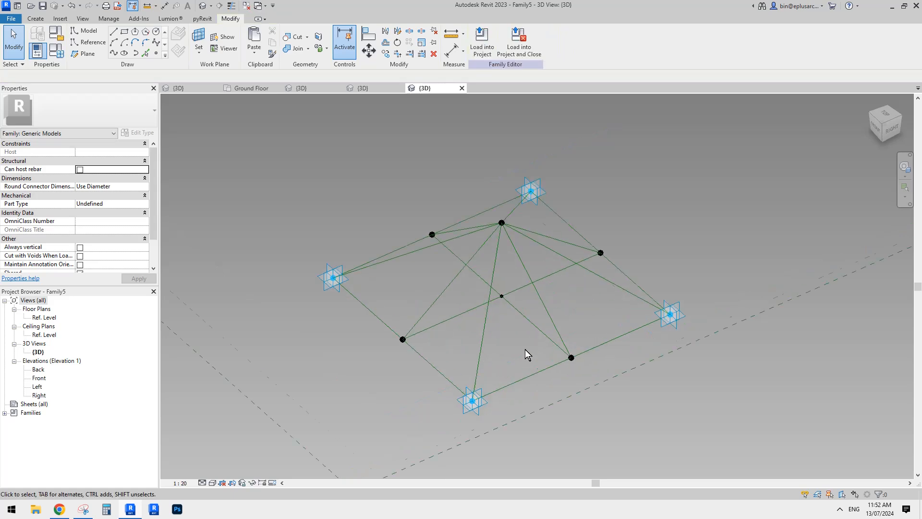
{"action": "middle_click_drag", "start_coordinate": [526, 350], "coordinate": [501, 353]}
{"action": "middle_click_drag", "start_coordinate": [496, 318], "coordinate": [500, 342]}
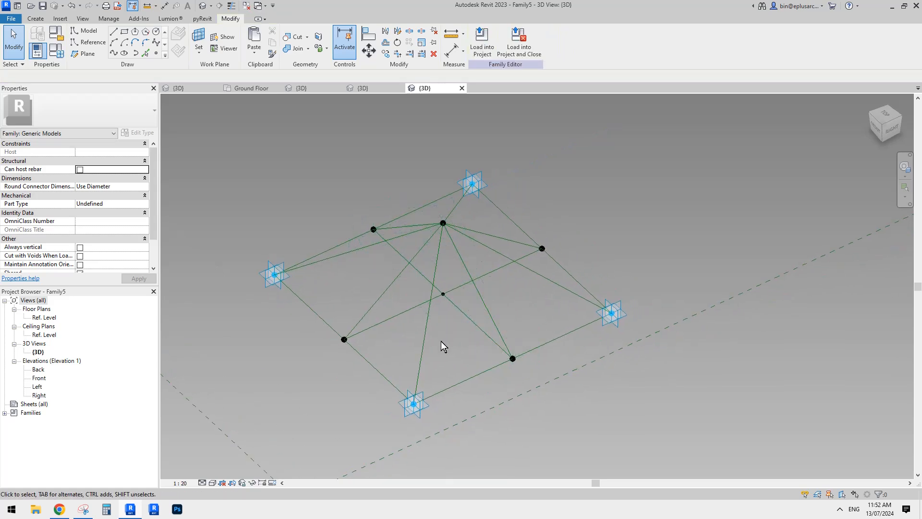
{"action": "middle_click_drag", "start_coordinate": [436, 284], "coordinate": [499, 298], "text": "shift"}
{"action": "middle_click_drag", "start_coordinate": [495, 260], "coordinate": [460, 263], "text": "shift"}
Select the apex reference point above the skeleton's centre and inspect its host and offset
{"action": "left_click", "coordinate": [423, 231]}
{"action": "left_click", "coordinate": [441, 315]}
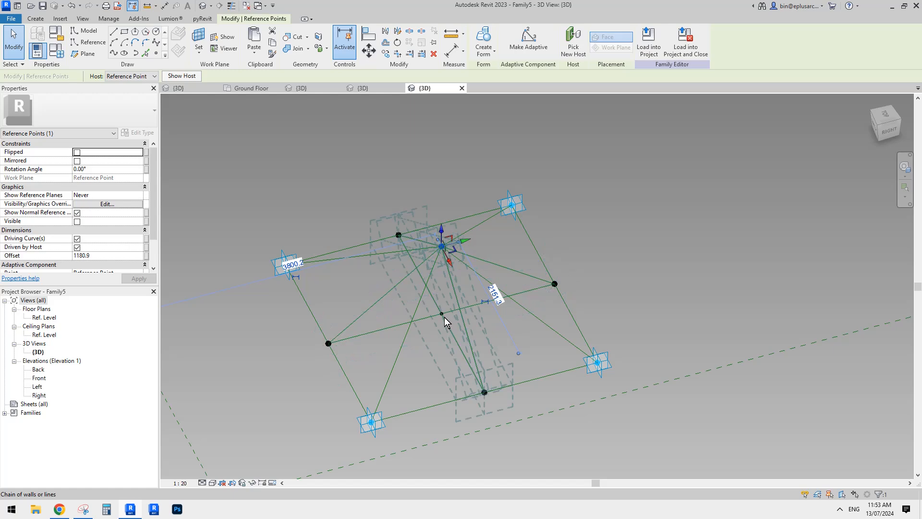
{"action": "middle_click_drag", "start_coordinate": [447, 321], "coordinate": [460, 307], "text": "shift"}
{"action": "left_click", "coordinate": [460, 307]}
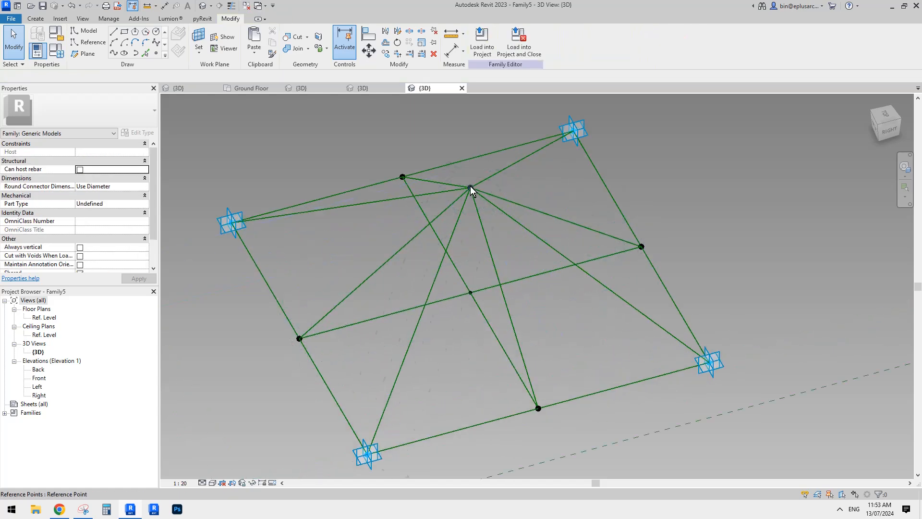
{"action": "scroll", "coordinate": [457, 257], "scroll_direction": "up", "scroll_amount": 2}
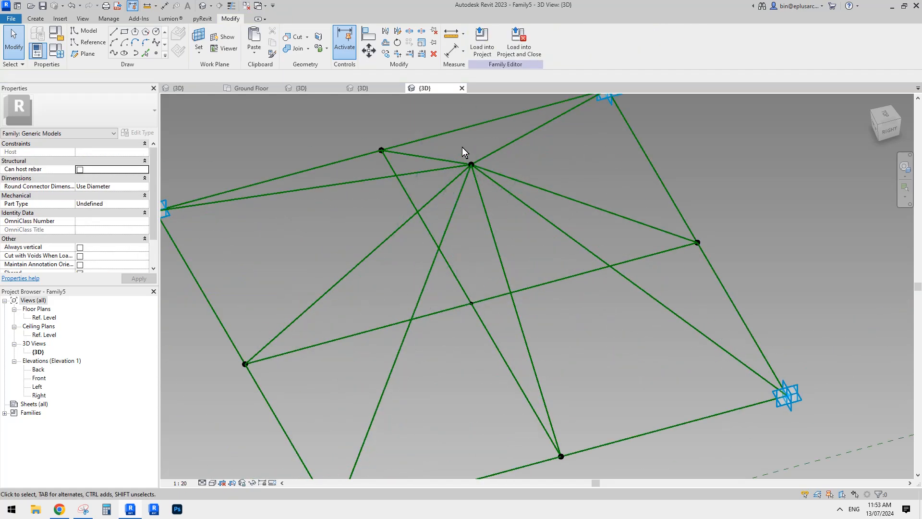
{"action": "left_click", "coordinate": [486, 187]}
{"action": "scroll", "coordinate": [494, 216], "scroll_direction": "down", "scroll_amount": 2}
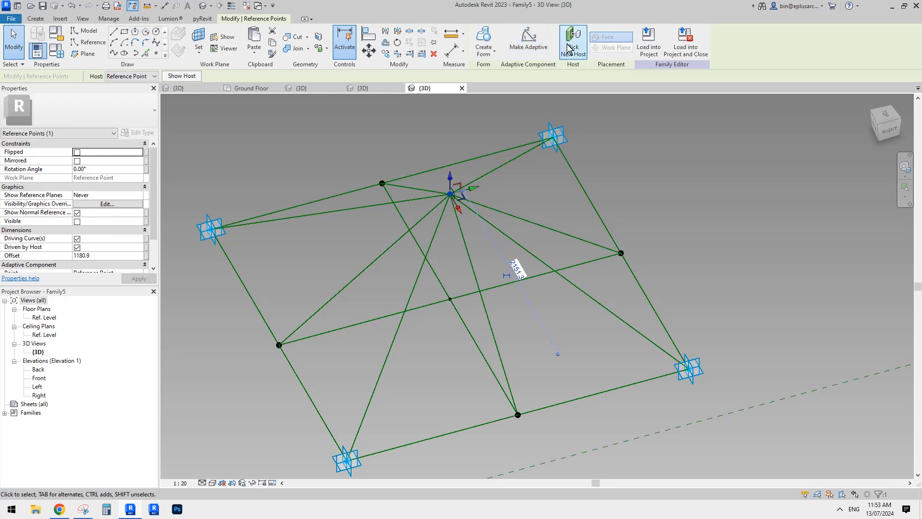
Make the apex reference point adaptive and inspect the reference point where the two base centre lines cross
{"action": "left_click", "coordinate": [528, 39]}
{"action": "scroll", "coordinate": [609, 140], "scroll_direction": "down", "scroll_amount": 1}
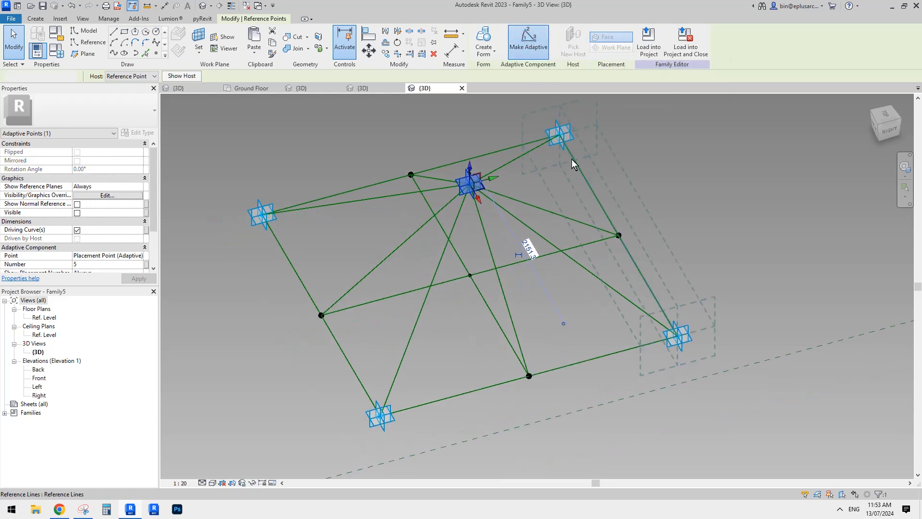
{"action": "key", "text": "Escape"}
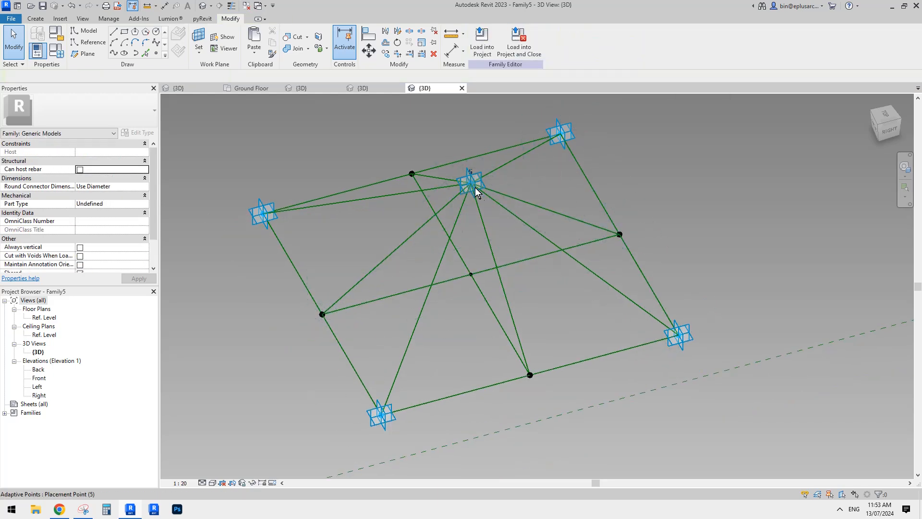
{"action": "middle_click_drag", "start_coordinate": [476, 192], "coordinate": [480, 255], "text": "shift"}
{"action": "left_click", "coordinate": [487, 275]}
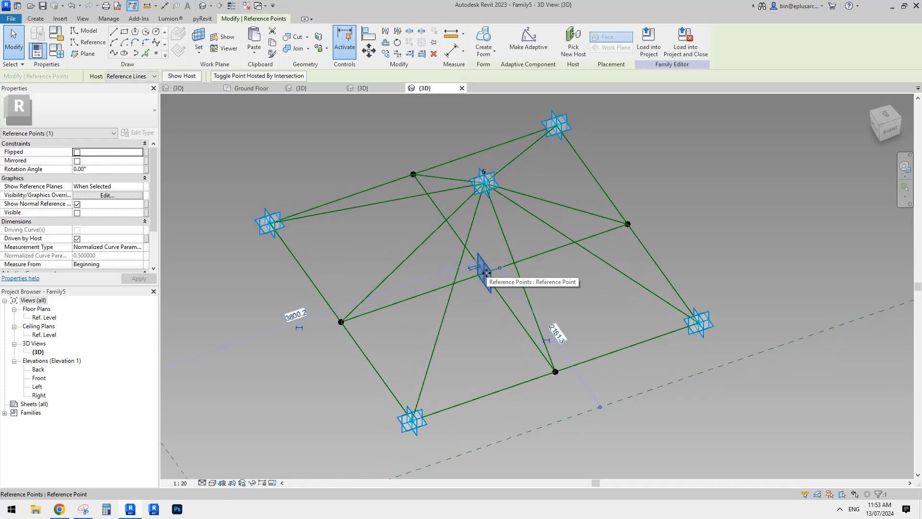
{"action": "key", "text": "Escape"}
{"action": "middle_click_drag", "start_coordinate": [538, 253], "coordinate": [360, 138]}
Open the strut family from the curtain panel family for editing and load it into Family5 only
{"action": "left_click", "coordinate": [194, 88]}
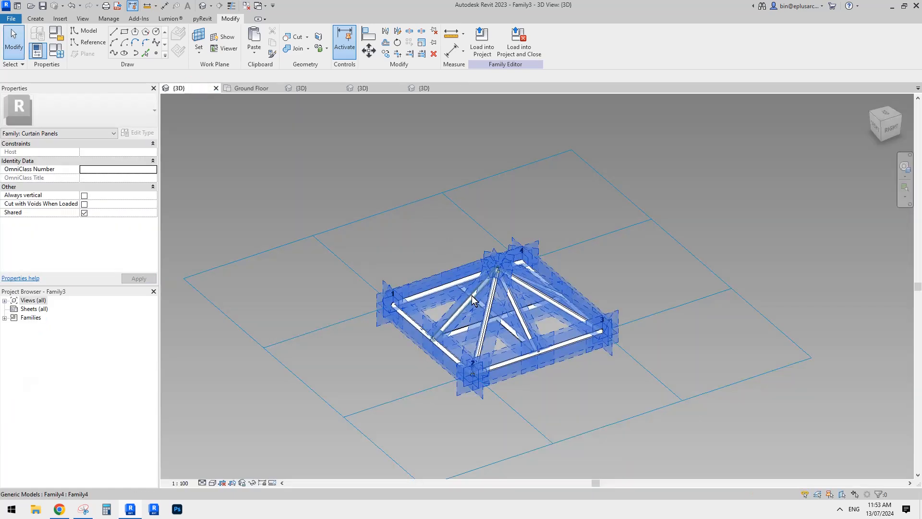
{"action": "left_click", "coordinate": [471, 296]}
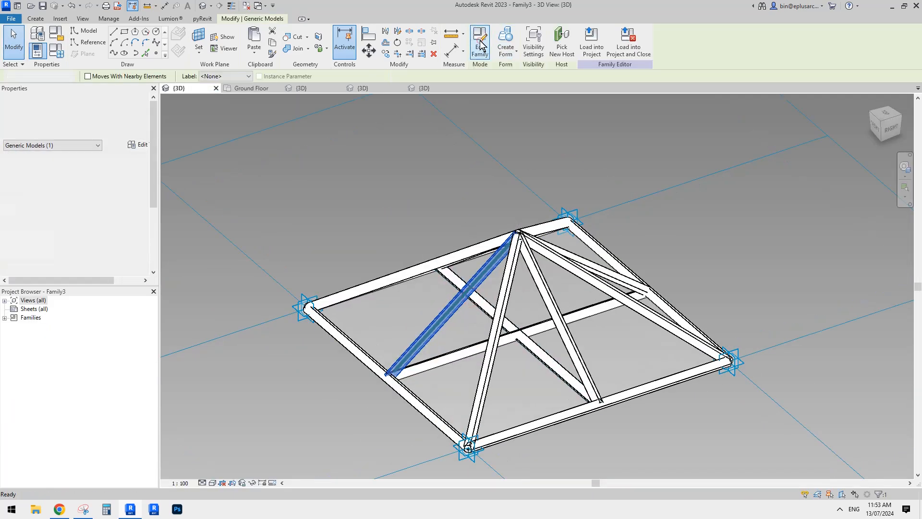
{"action": "left_click", "coordinate": [480, 46]}
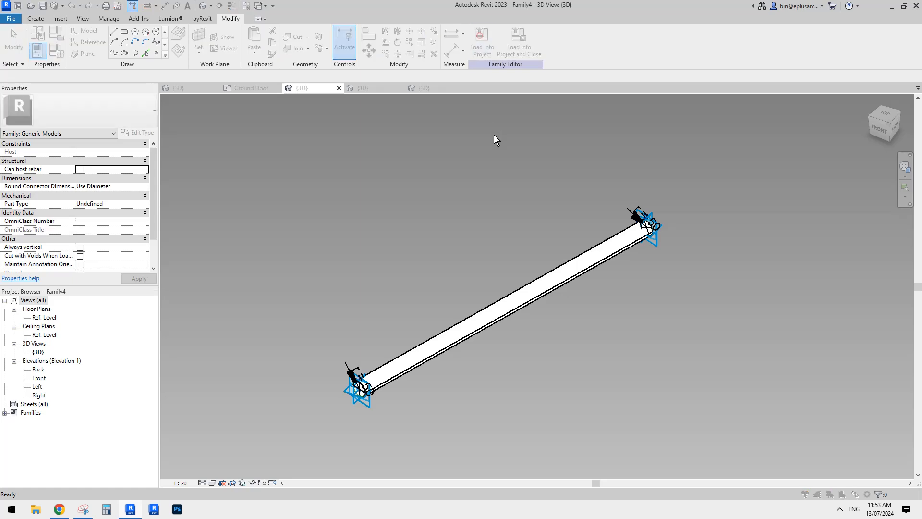
{"action": "left_click", "coordinate": [480, 38]}
{"action": "left_click", "coordinate": [237, 148]}
{"action": "left_click", "coordinate": [238, 156]}
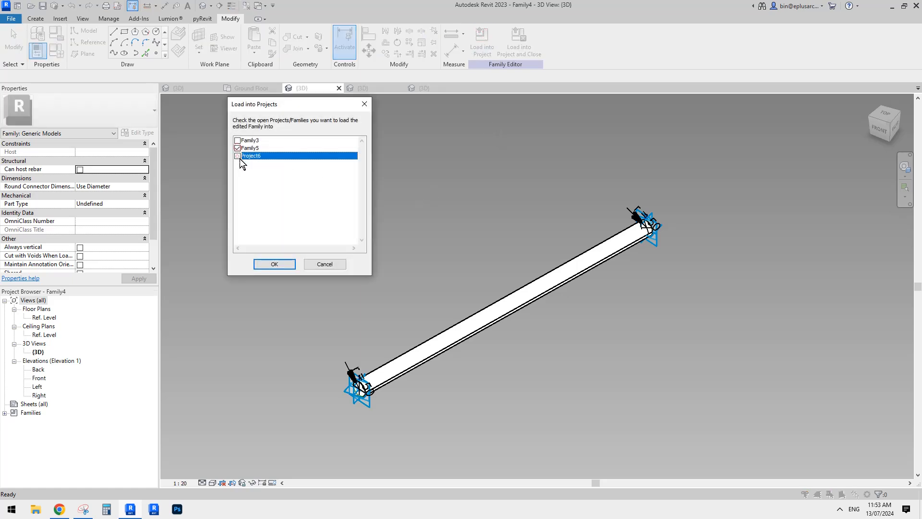
{"action": "left_click", "coordinate": [285, 265]}
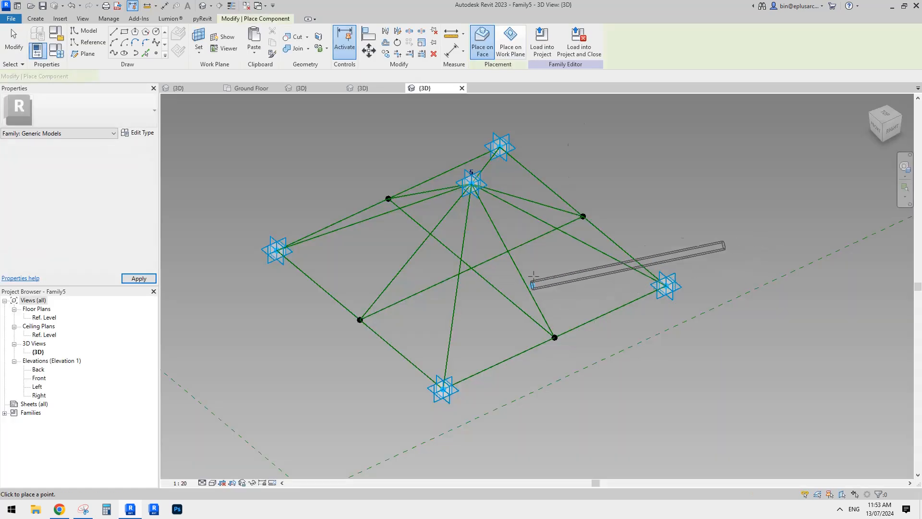
Place a strut from the front corner's placement point to the apex and delete the stray strut beside it
{"action": "scroll", "coordinate": [458, 347], "scroll_direction": "up", "scroll_amount": 3}
{"action": "left_click", "coordinate": [447, 340]}
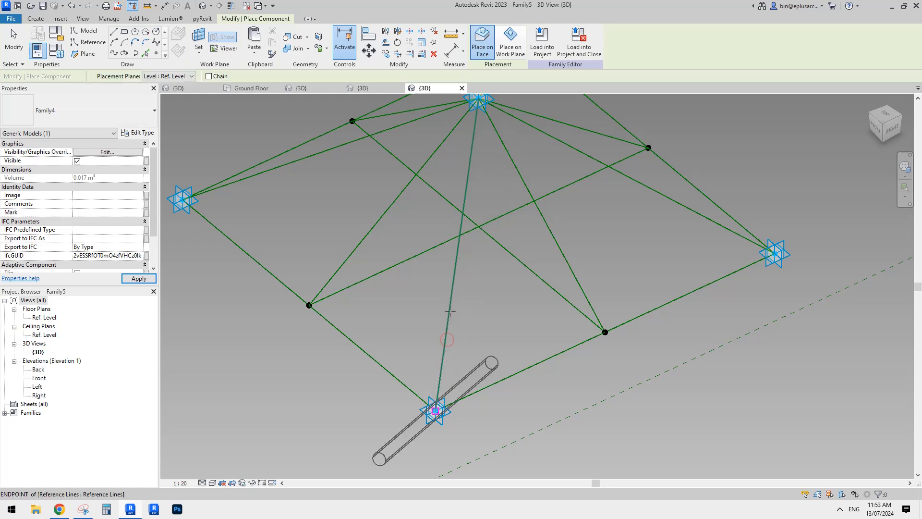
{"action": "left_click", "coordinate": [477, 99]}
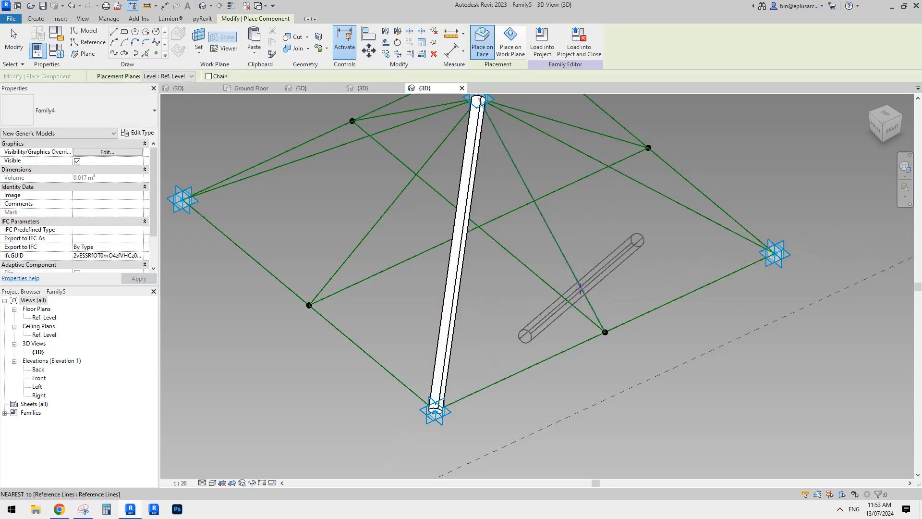
{"action": "key", "text": "Escape"}
{"action": "key", "text": "Escape"}
{"action": "left_click", "coordinate": [608, 280]}
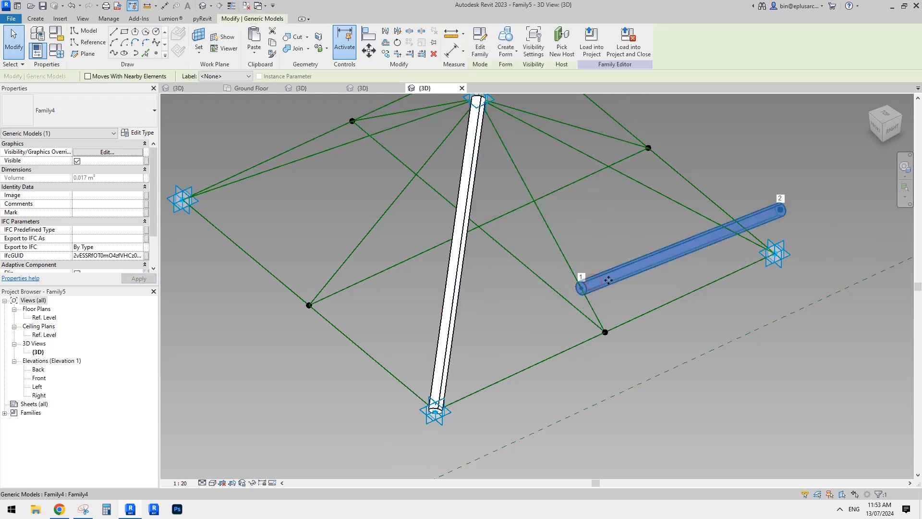
{"action": "key", "text": "Delete"}
{"action": "scroll", "coordinate": [582, 214], "scroll_direction": "down", "scroll_amount": 1}
{"action": "middle_click_drag", "start_coordinate": [583, 213], "coordinate": [540, 300]}
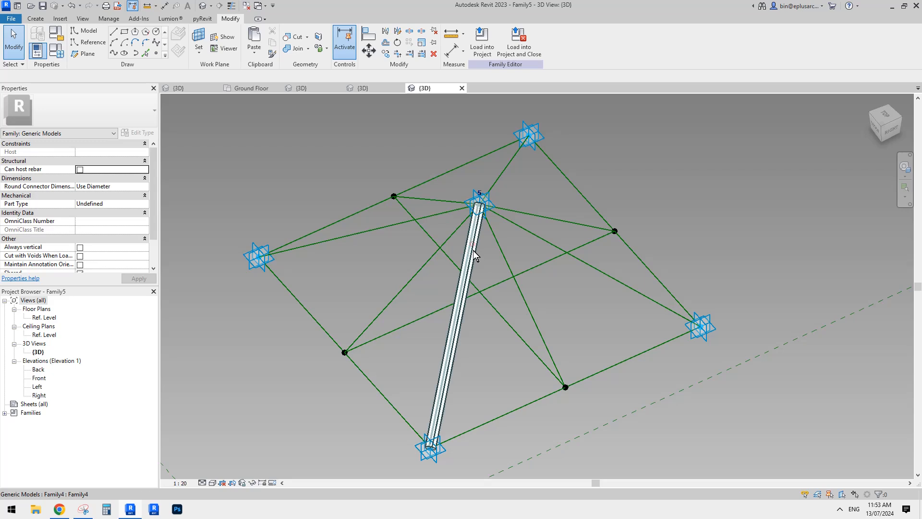
{"action": "left_click", "coordinate": [473, 244]}
{"action": "key", "text": "c"}
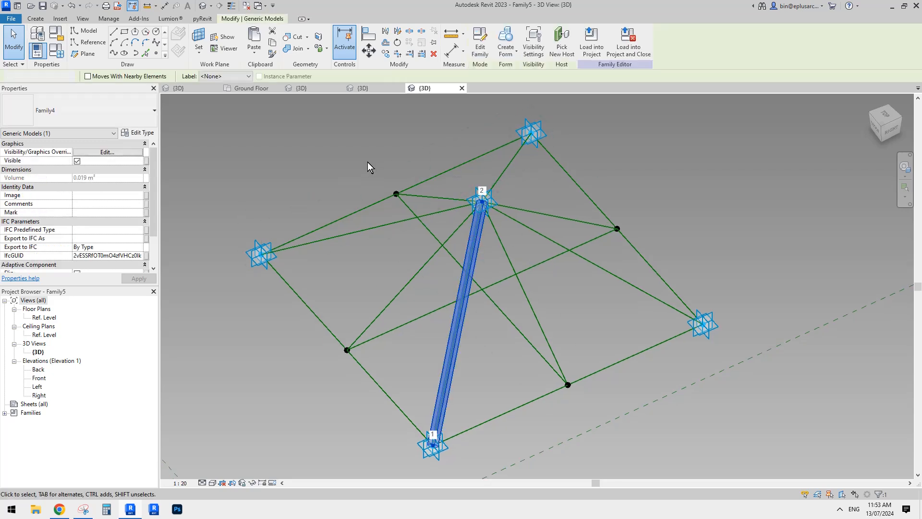
{"action": "key", "text": "Escape"}
Place three Family4 struts along the reference lines joining the apex to the front-right edge midpoint, the next corner and the following edge midpoint
{"action": "left_click", "coordinate": [36, 19]}
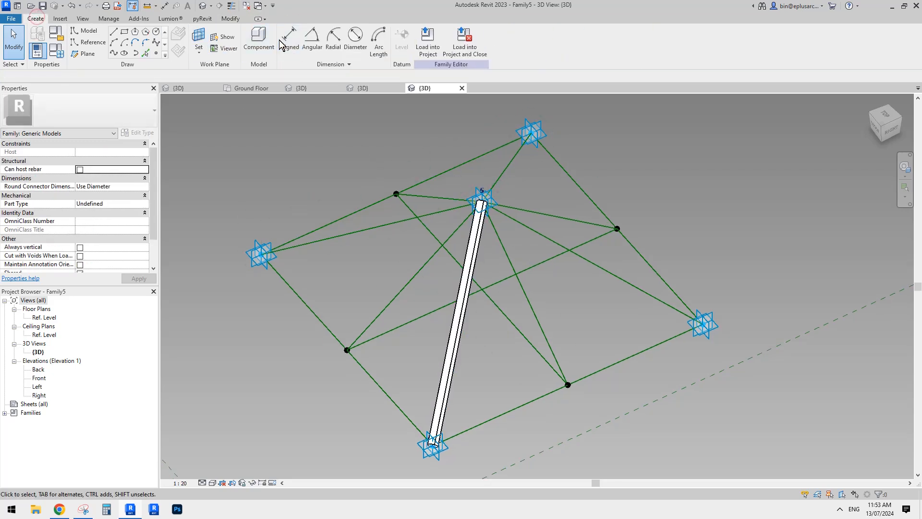
{"action": "left_click", "coordinate": [261, 42]}
{"action": "middle_click_drag", "start_coordinate": [522, 222], "coordinate": [529, 191]}
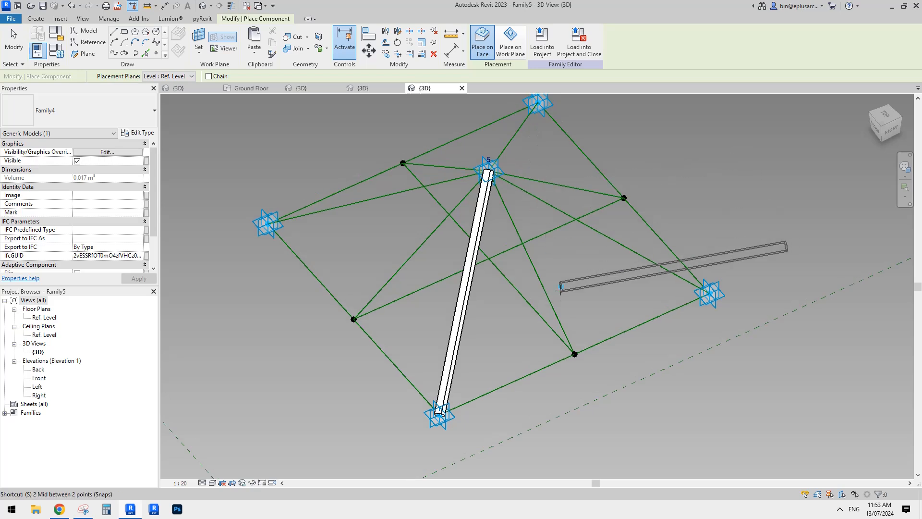
{"action": "left_click", "coordinate": [554, 311]}
{"action": "left_click", "coordinate": [553, 307]}
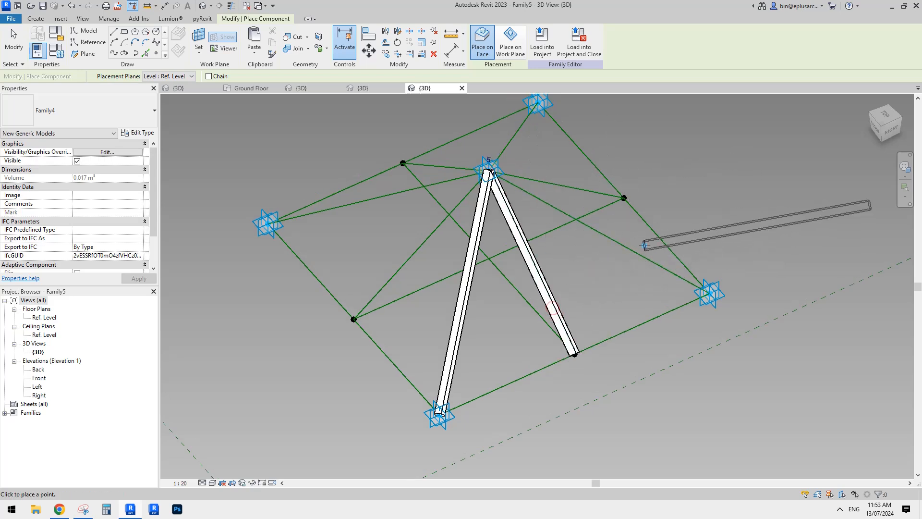
{"action": "left_click", "coordinate": [651, 262]}
{"action": "left_click", "coordinate": [651, 261]}
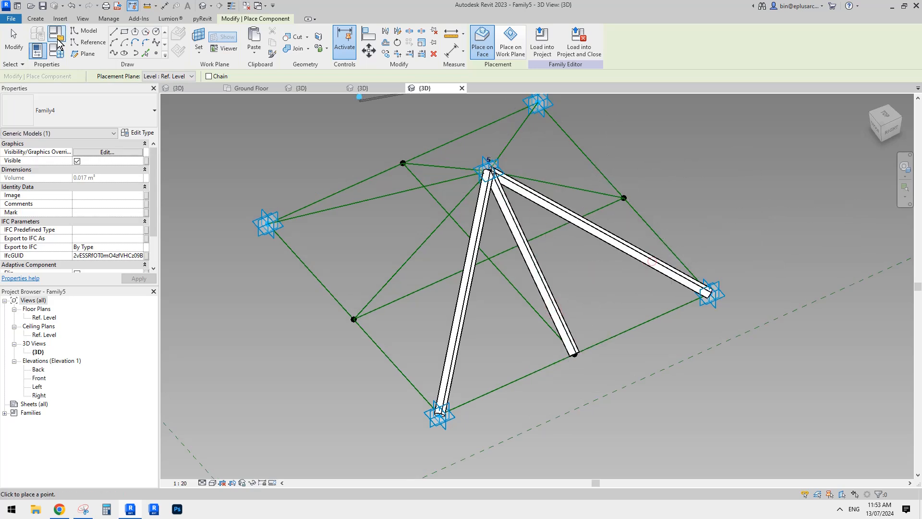
{"action": "left_click", "coordinate": [595, 197]}
{"action": "left_click", "coordinate": [596, 197]}
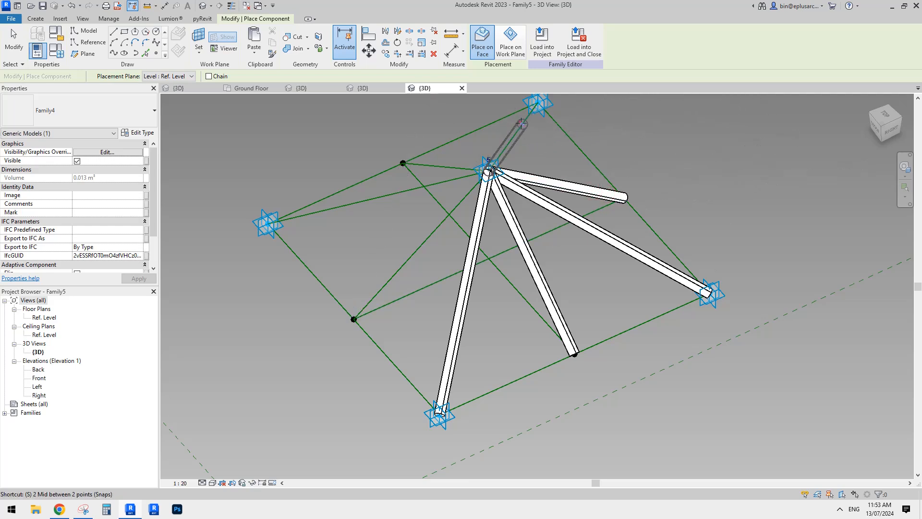
Place the remaining four apex struts to the back corner, back-left edge midpoint, left corner and front-left edge midpoint
{"action": "left_click", "coordinate": [537, 102]}
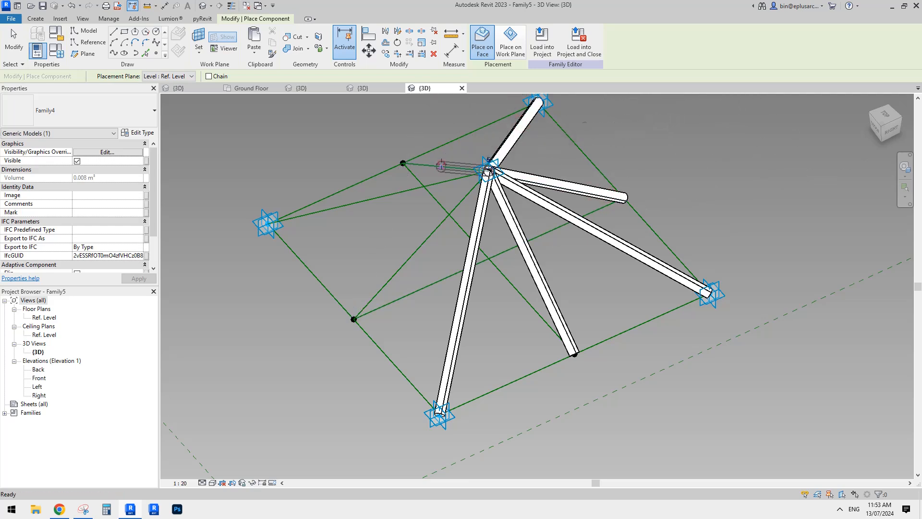
{"action": "left_click", "coordinate": [400, 191]}
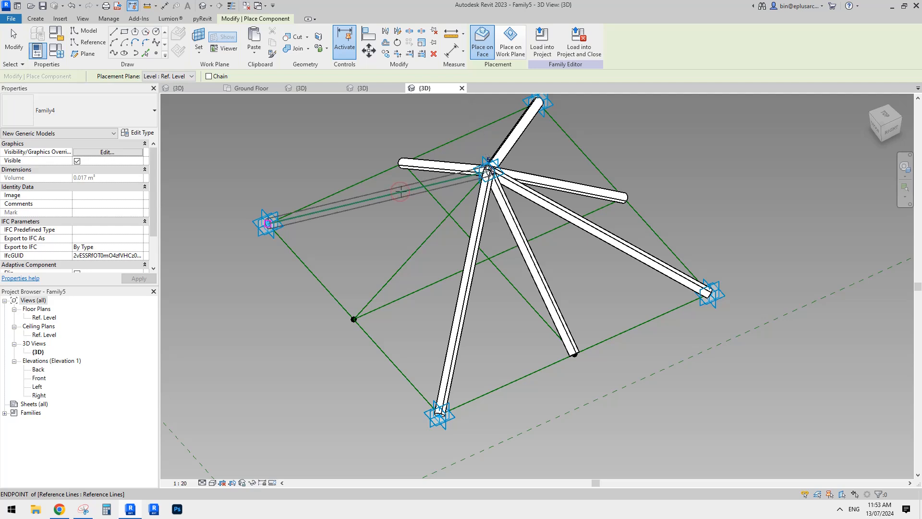
{"action": "left_click", "coordinate": [400, 191]}
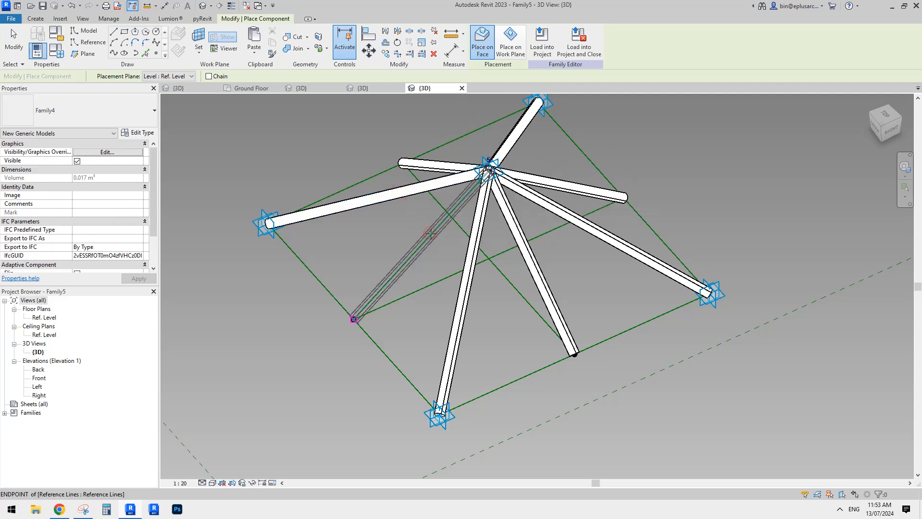
{"action": "left_click", "coordinate": [354, 320]}
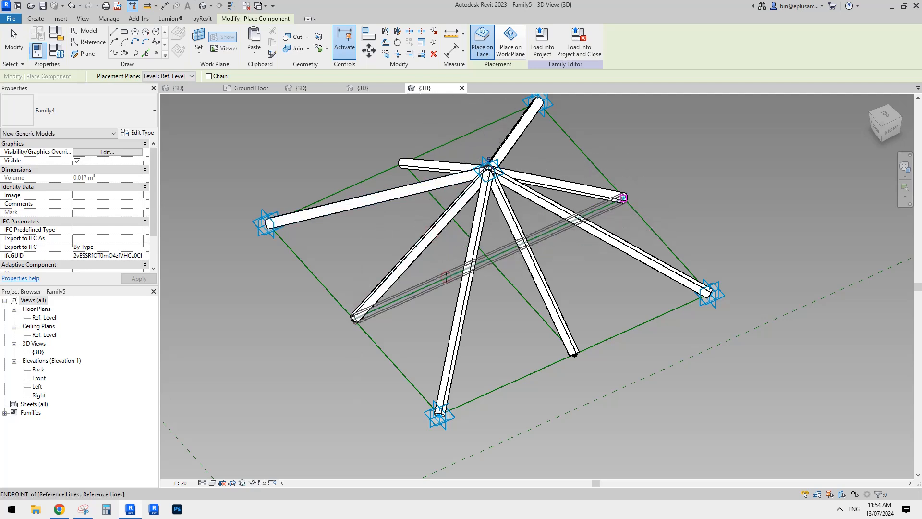
Place two crossing base struts between the opposite edge midpoints
{"action": "left_click", "coordinate": [623, 198]}
{"action": "left_click", "coordinate": [401, 163]}
{"action": "left_click", "coordinate": [574, 356]}
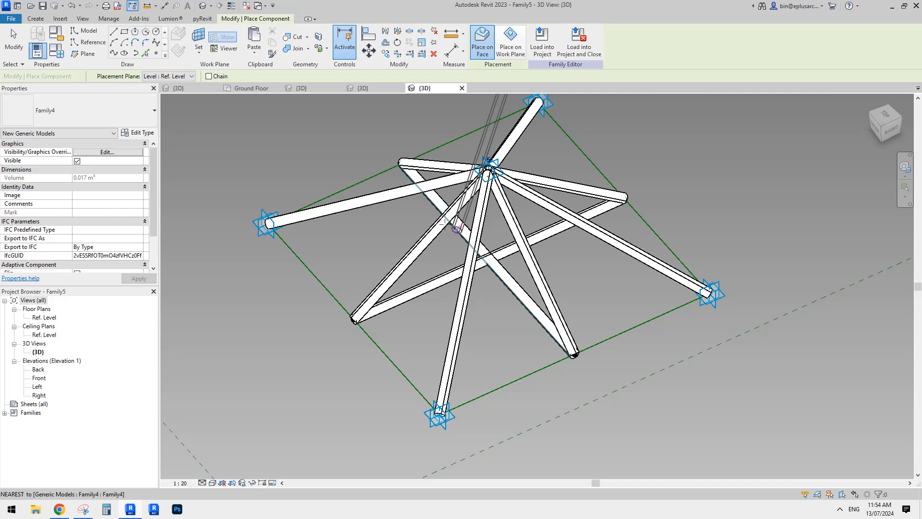
Place struts along the four perimeter reference lines between the corner placement points, snapping to their endpoints, and finish component placement
{"action": "left_click", "coordinate": [537, 102]}
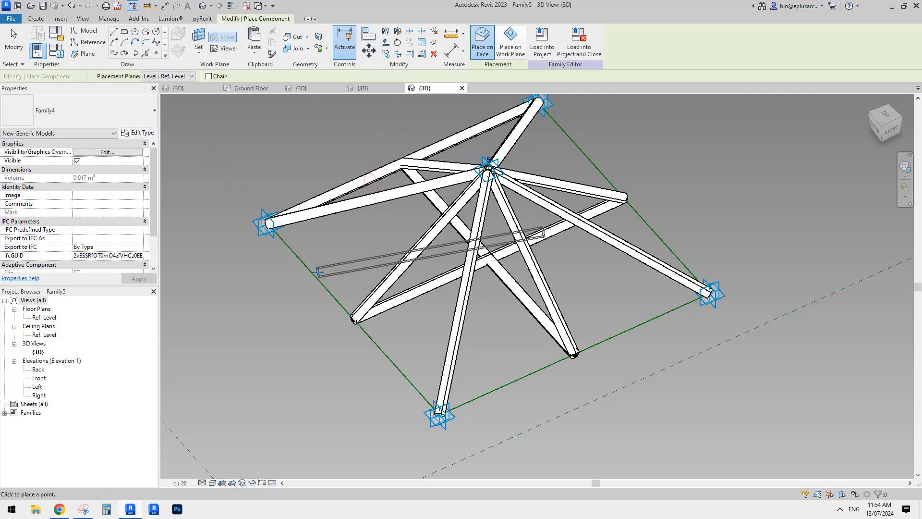
{"action": "left_click", "coordinate": [439, 413]}
{"action": "key", "text": "e"}
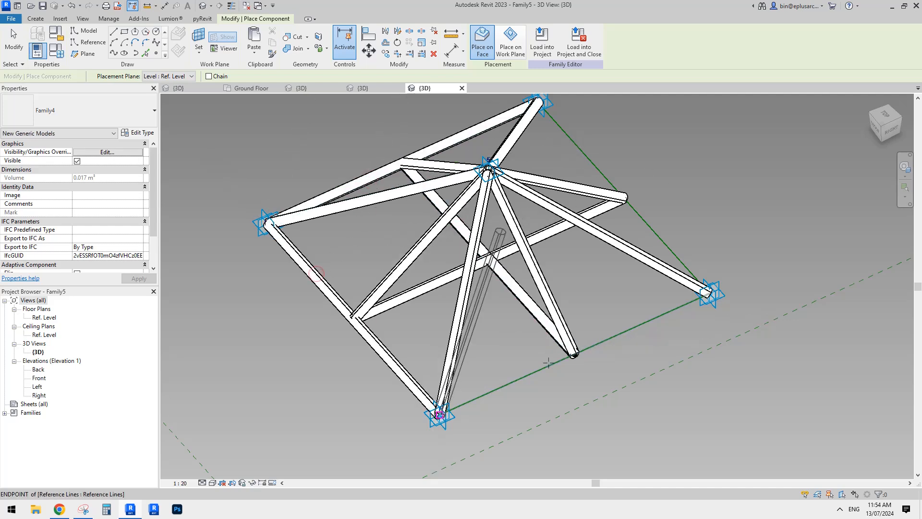
{"action": "left_click", "coordinate": [549, 364]}
{"action": "key", "text": "s"}
{"action": "key", "text": "e"}
{"action": "left_click", "coordinate": [549, 363]}
{"action": "key", "text": "s"}
{"action": "key", "text": "e"}
{"action": "left_click", "coordinate": [653, 235]}
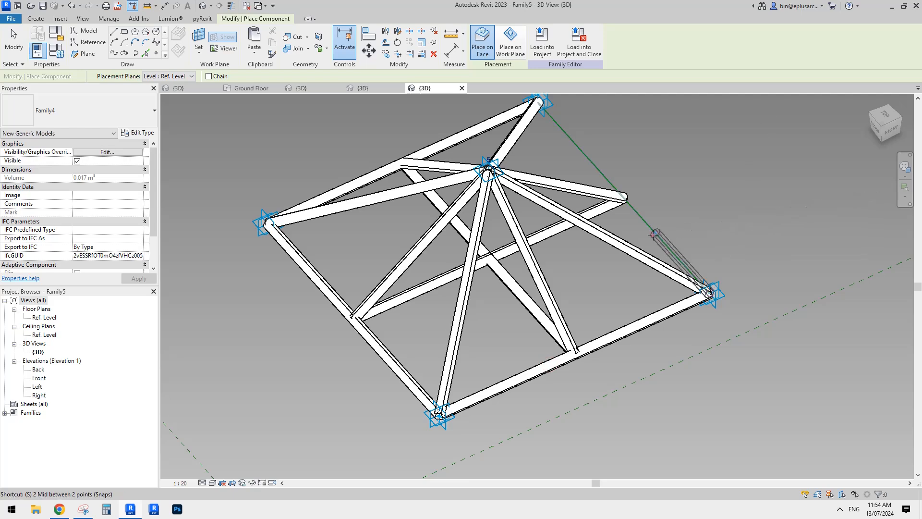
{"action": "key", "text": "s"}
{"action": "key", "text": "e"}
{"action": "left_click", "coordinate": [653, 234]}
{"action": "scroll", "coordinate": [640, 203], "scroll_direction": "down", "scroll_amount": 1}
{"action": "key", "text": "Escape"}
{"action": "middle_click_drag", "start_coordinate": [577, 243], "coordinate": [560, 264], "text": "shift"}
{"action": "key", "text": "Escape"}
{"action": "key", "text": "Escape"}
Examine the strut pyramid, its four corner placement points and its apex placement point from several angles
{"action": "scroll", "coordinate": [557, 266], "scroll_direction": "up", "scroll_amount": 1}
{"action": "middle_click_drag", "start_coordinate": [560, 301], "coordinate": [537, 327], "text": "shift"}
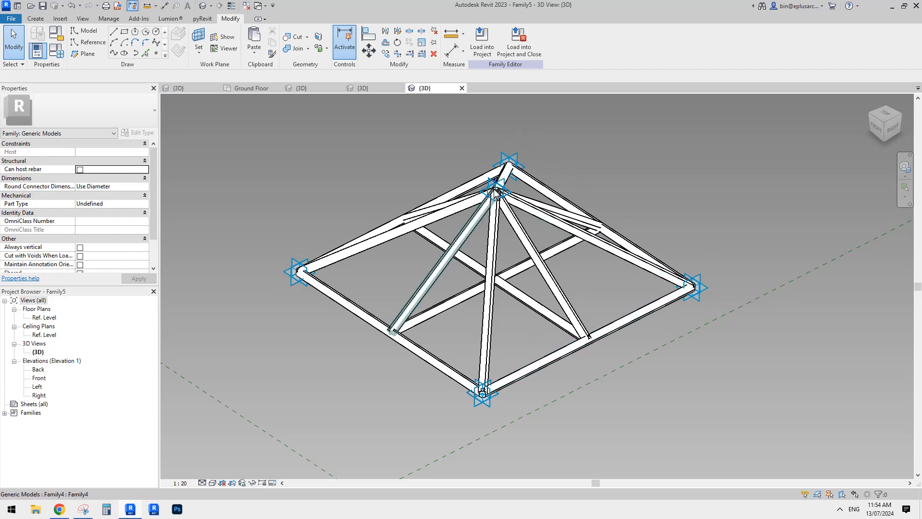
{"action": "middle_click_drag", "start_coordinate": [580, 332], "coordinate": [556, 324], "text": "shift"}
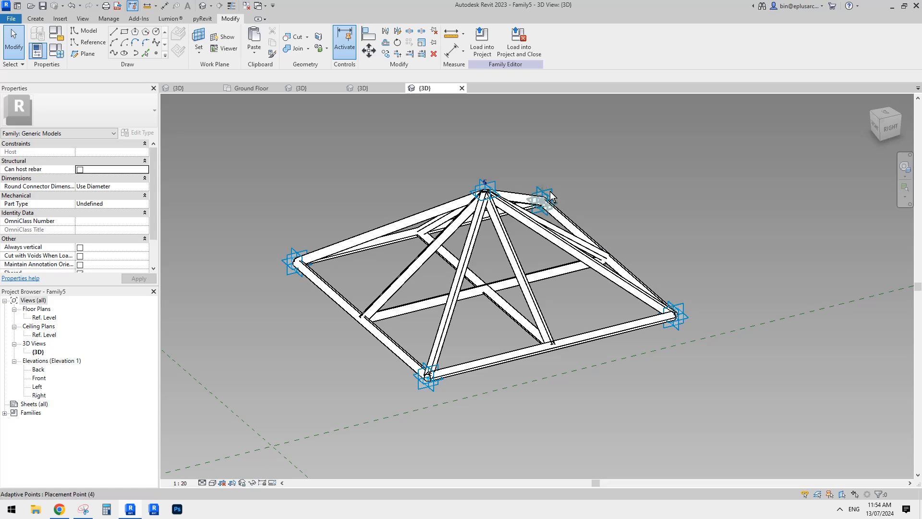
{"action": "middle_click_drag", "start_coordinate": [463, 310], "coordinate": [451, 218], "text": "shift"}
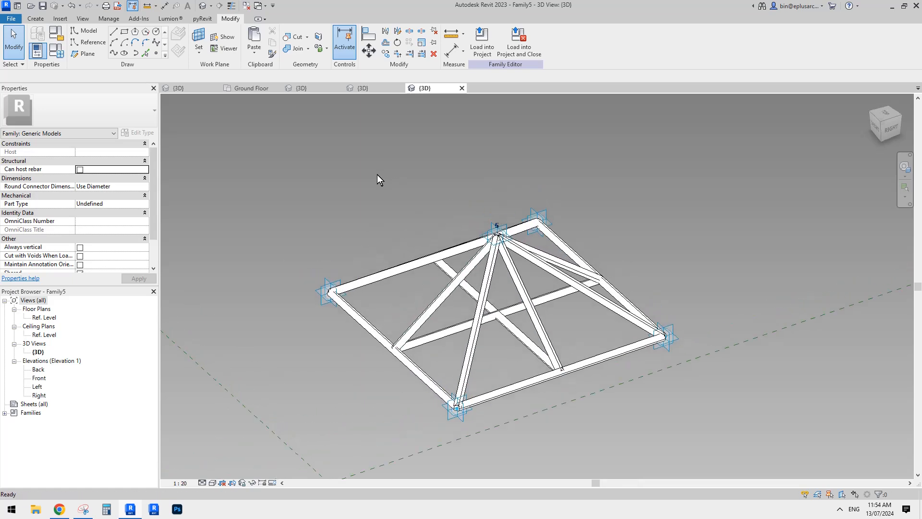
{"action": "middle_click_drag", "start_coordinate": [350, 127], "coordinate": [354, 113]}
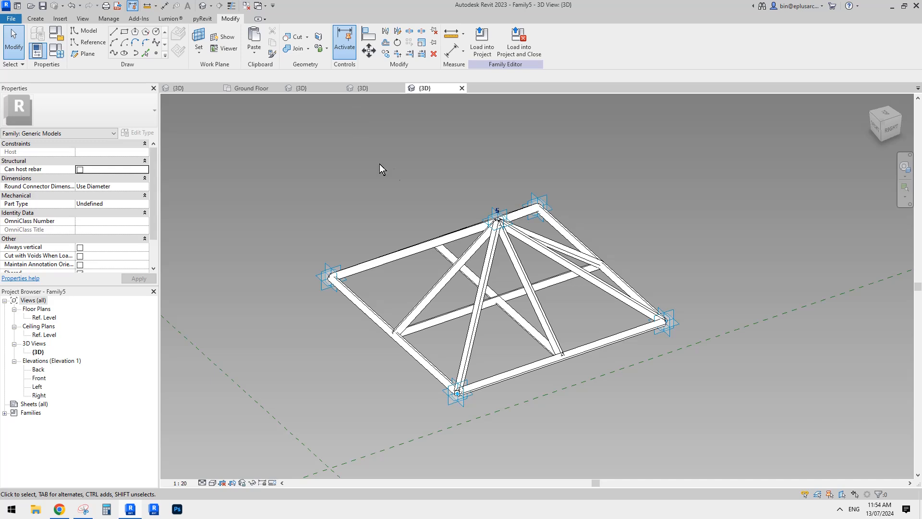
{"action": "middle_click_drag", "start_coordinate": [379, 164], "coordinate": [394, 167], "text": "shift"}
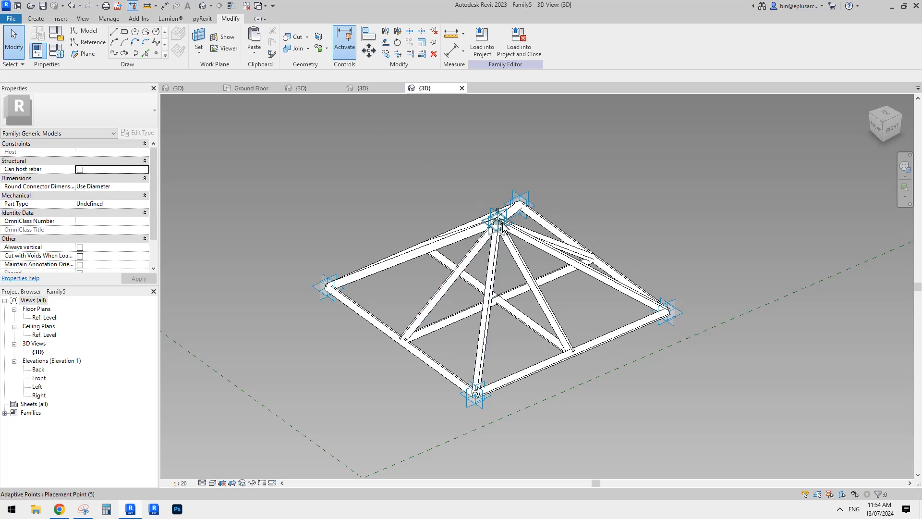
{"action": "middle_click_drag", "start_coordinate": [499, 223], "coordinate": [498, 217]}
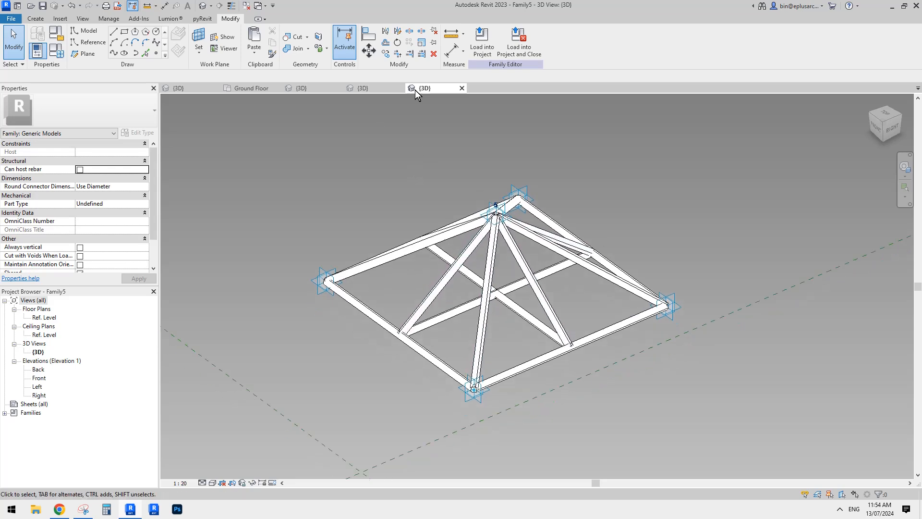
Load the five-point truss family into Project6 only and open the project's 3D view for placing it
{"action": "left_click", "coordinate": [484, 58]}
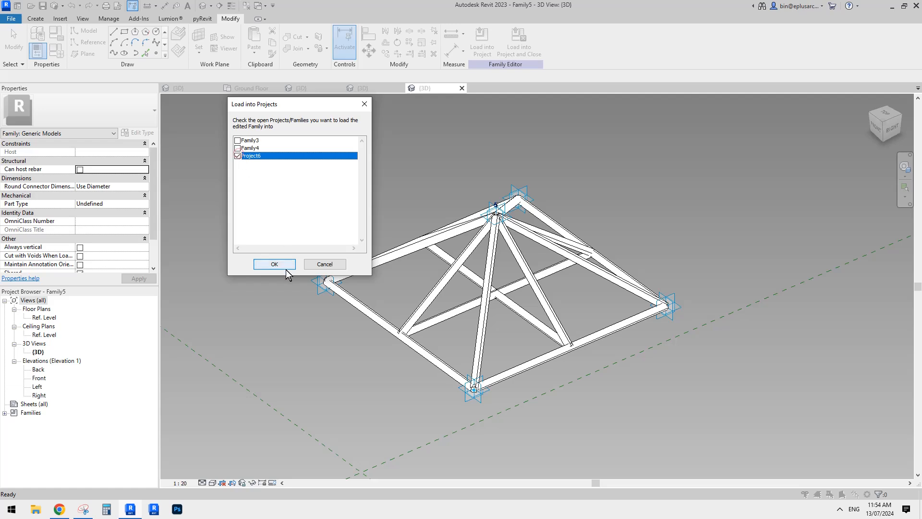
{"action": "left_click", "coordinate": [286, 267]}
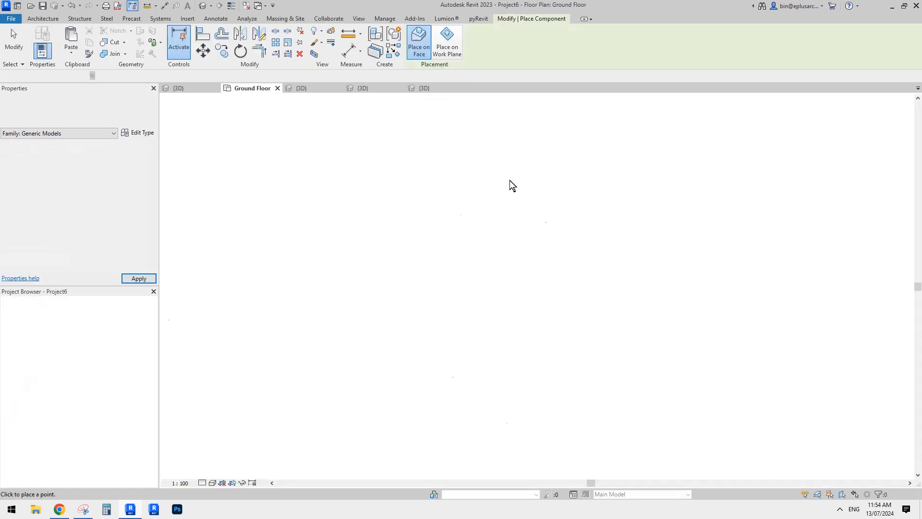
{"action": "left_click", "coordinate": [202, 6]}
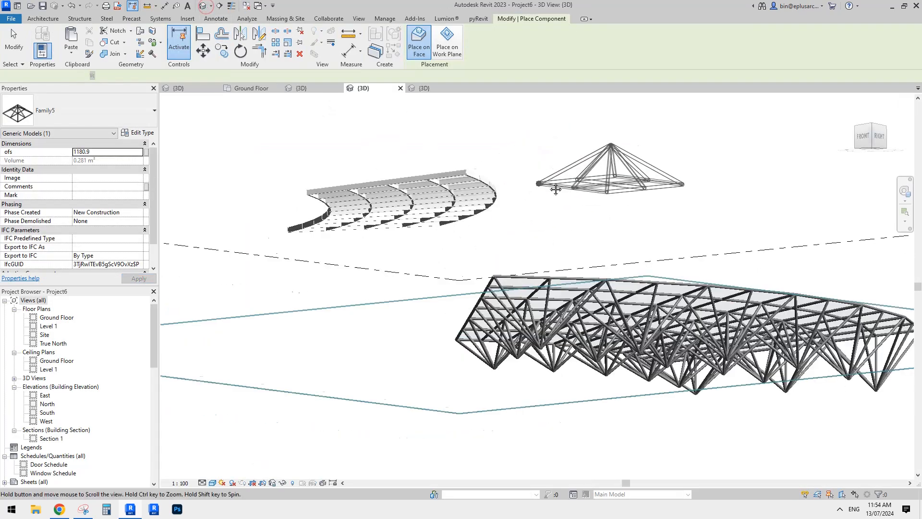
Place the truss component on the four mullion corners of a two-by-two panel block at the glazed roof's corner, and finish placement
{"action": "middle_click_drag", "start_coordinate": [555, 189], "coordinate": [510, 194], "text": "shift"}
{"action": "scroll", "coordinate": [416, 207], "scroll_direction": "up", "scroll_amount": 4}
{"action": "scroll", "coordinate": [558, 180], "scroll_direction": "up", "scroll_amount": 2}
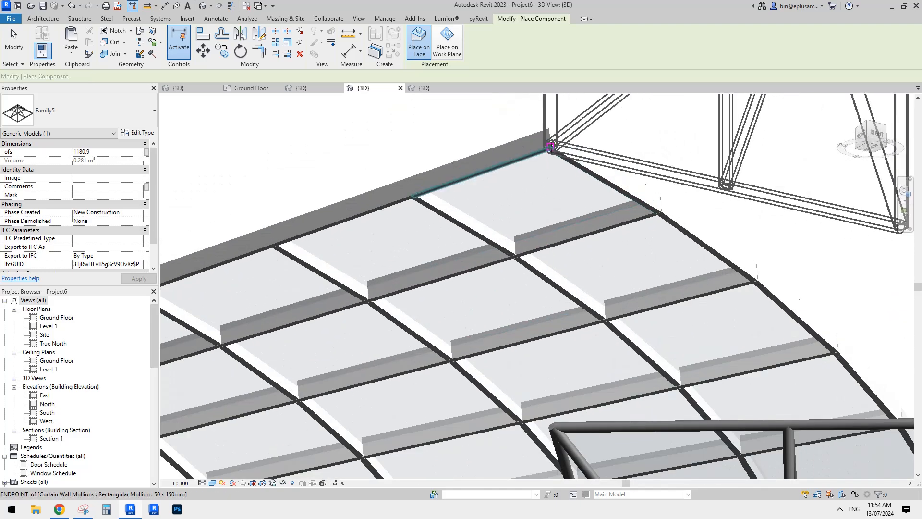
{"action": "left_click", "coordinate": [551, 146]}
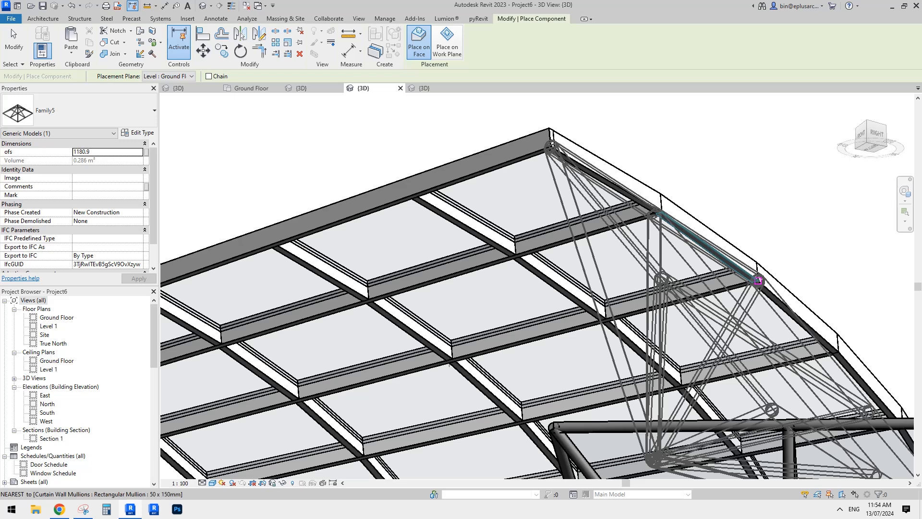
{"action": "left_click", "coordinate": [757, 280]}
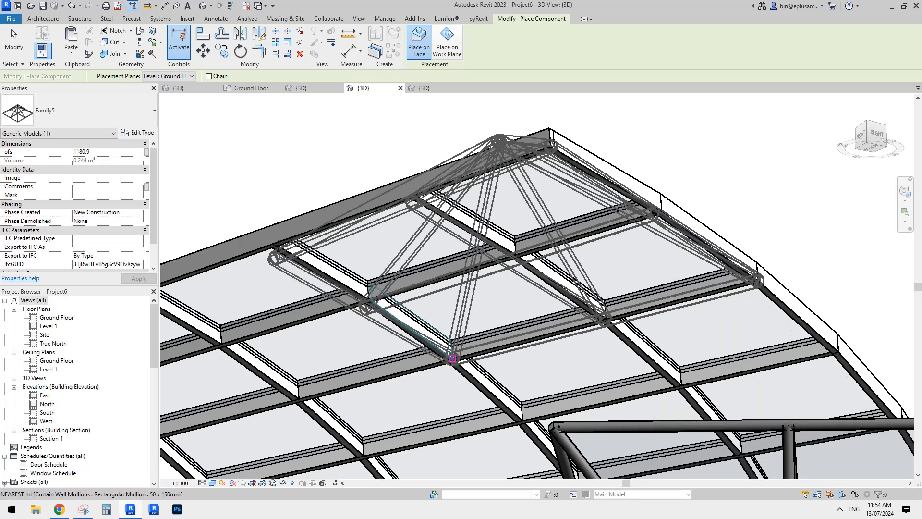
{"action": "left_click", "coordinate": [452, 358]}
{"action": "left_click", "coordinate": [278, 246]}
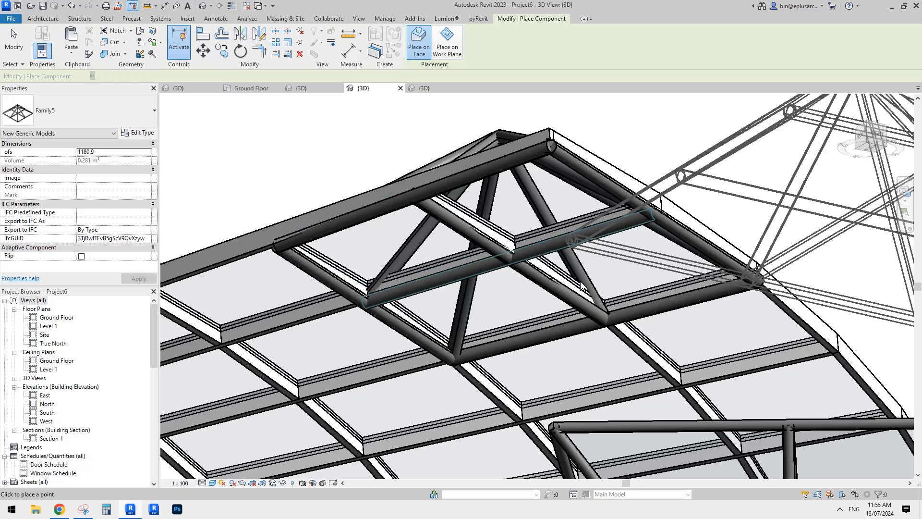
{"action": "key", "text": "Escape"}
{"action": "key", "text": "Escape"}
Examine the placed truss's apex direction from several angles and compare it with the placement points in the truss family
{"action": "scroll", "coordinate": [548, 227], "scroll_direction": "down", "scroll_amount": 2}
{"action": "scroll", "coordinate": [549, 227], "scroll_direction": "down", "scroll_amount": 2}
{"action": "middle_click_drag", "start_coordinate": [548, 226], "coordinate": [546, 342], "text": "shift"}
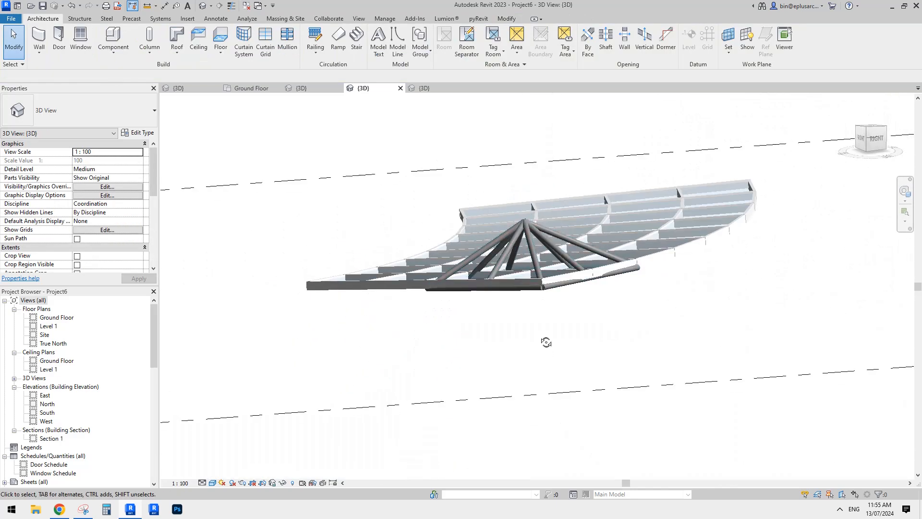
{"action": "left_click", "coordinate": [525, 219]}
{"action": "mouse_move", "coordinate": [526, 220]}
{"action": "middle_mouse_down", "text": "shift"}
{"action": "mouse_move", "coordinate": [518, 228]}
{"action": "mouse_move", "coordinate": [513, 217]}
{"action": "middle_mouse_up", "text": "shift"}
{"action": "scroll", "coordinate": [517, 227], "scroll_direction": "up", "scroll_amount": 2}
{"action": "key", "text": "Escape"}
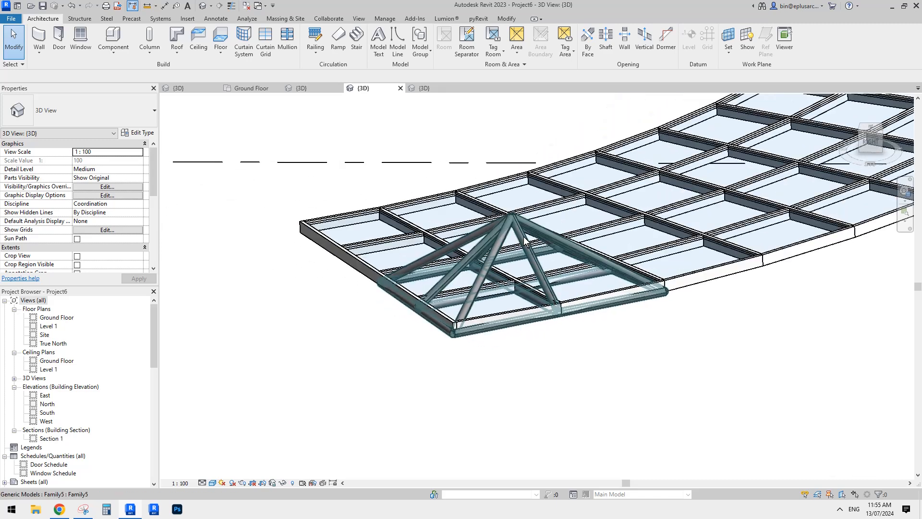
{"action": "double_click", "coordinate": [513, 217]}
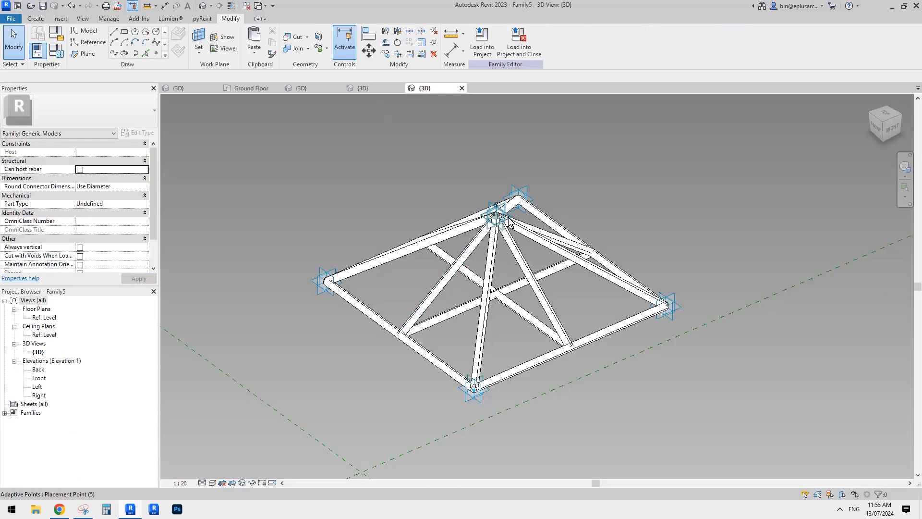
{"action": "left_click", "coordinate": [384, 89]}
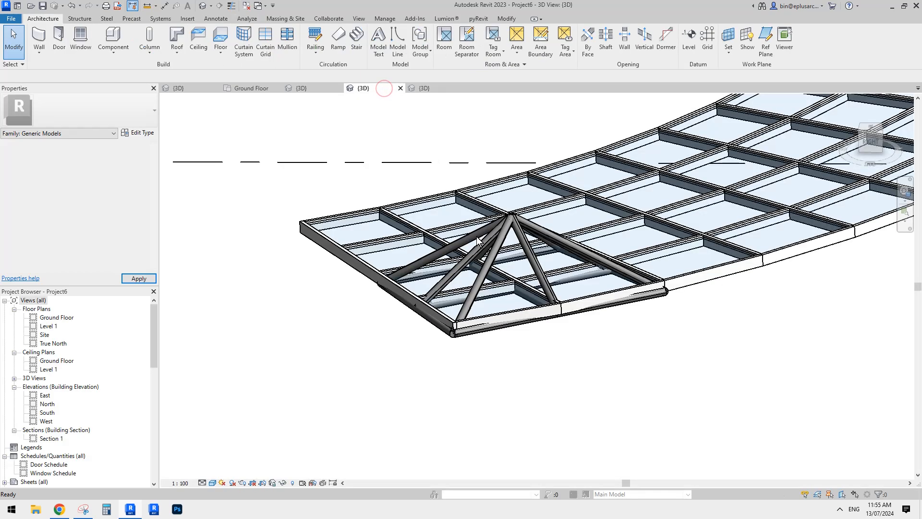
Try to turn the placed truss over by enabling its adaptive component Flip option
{"action": "left_click", "coordinate": [524, 219]}
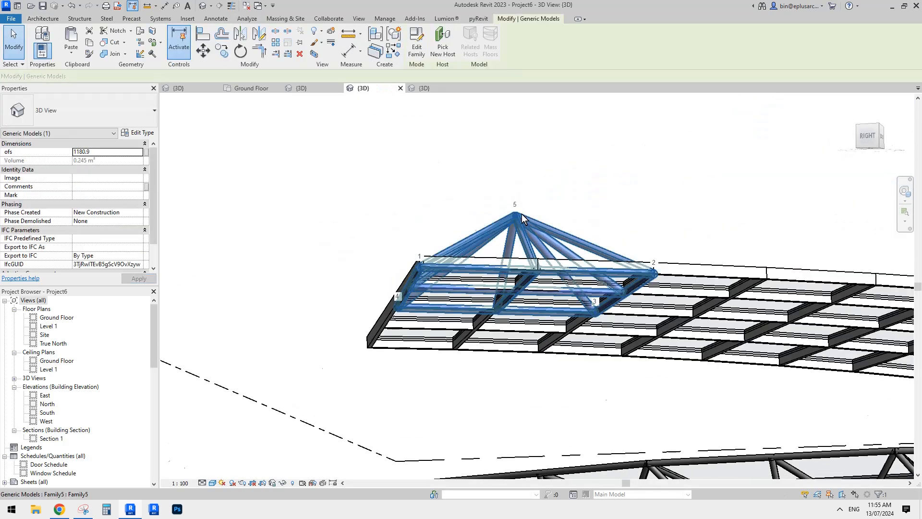
{"action": "scroll", "coordinate": [521, 214], "scroll_direction": "up", "scroll_amount": 2}
{"action": "scroll", "coordinate": [100, 213], "scroll_direction": "down", "scroll_amount": 2}
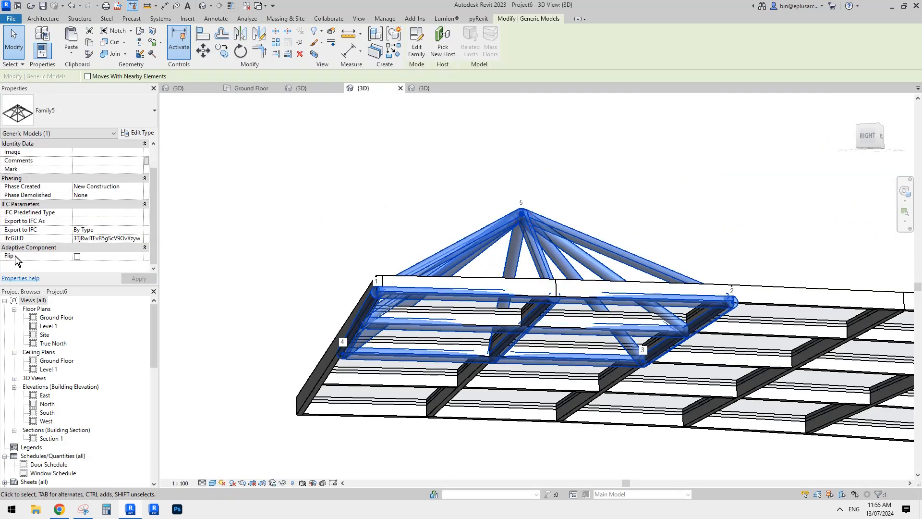
{"action": "left_click", "coordinate": [77, 256]}
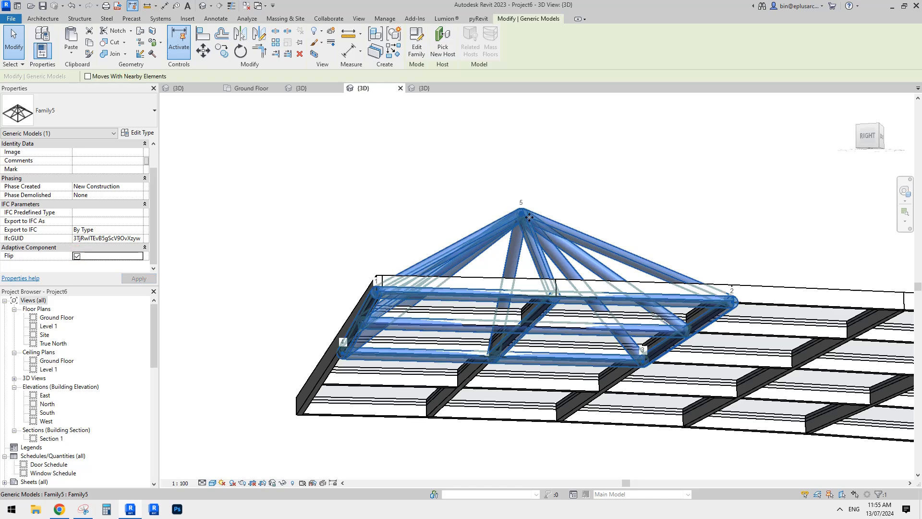
{"action": "left_click", "coordinate": [456, 224]}
{"action": "scroll", "coordinate": [525, 217], "scroll_direction": "up", "scroll_amount": 3}
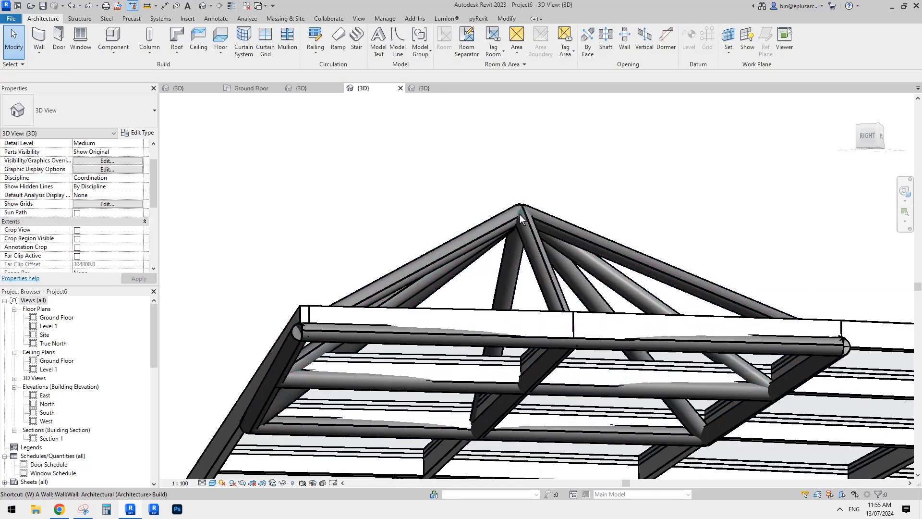
Select the truss's apex adaptive point and toggle the coordinate system of its move controls
{"action": "left_click", "coordinate": [520, 215]}
{"action": "scroll", "coordinate": [516, 221], "scroll_direction": "down", "scroll_amount": 4}
{"action": "middle_click_drag", "start_coordinate": [512, 236], "coordinate": [531, 237], "text": "shift"}
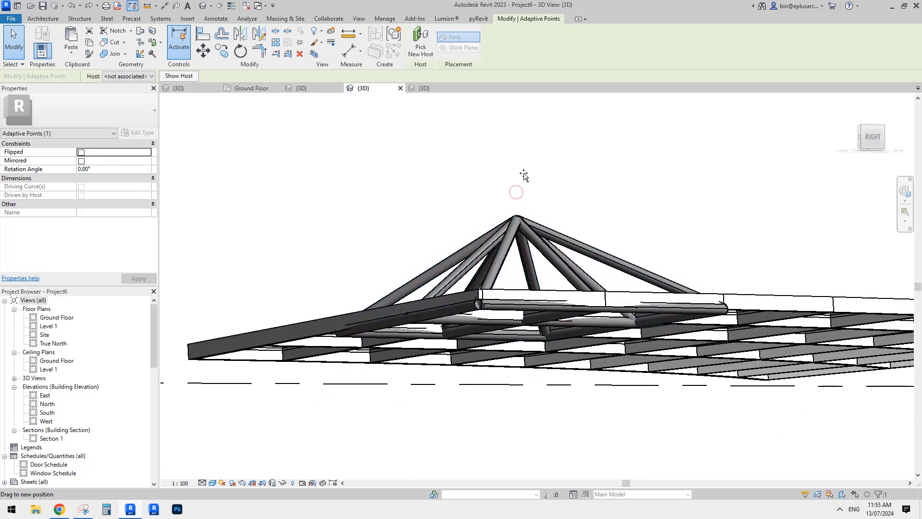
{"action": "left_click", "coordinate": [526, 183]}
{"action": "left_click", "coordinate": [517, 218]}
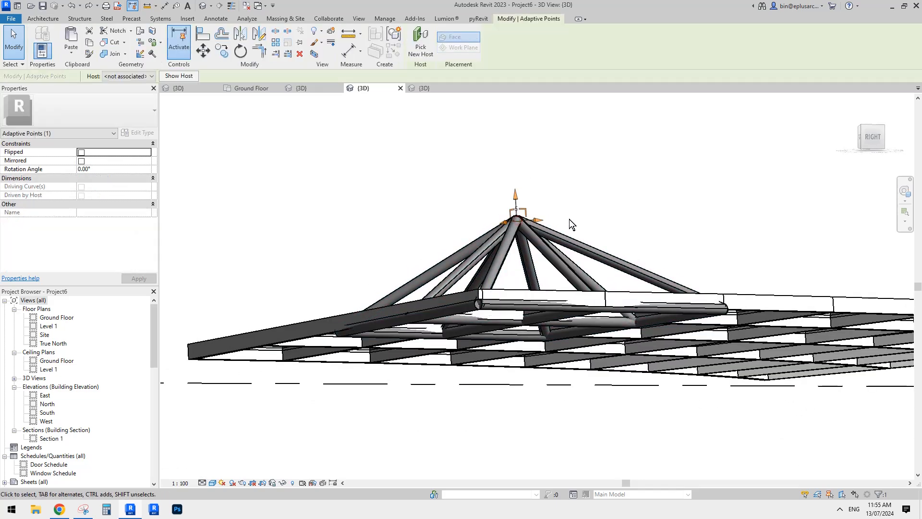
{"action": "middle_click_drag", "start_coordinate": [545, 209], "coordinate": [456, 316], "text": "shift"}
{"action": "key", "text": "space"}
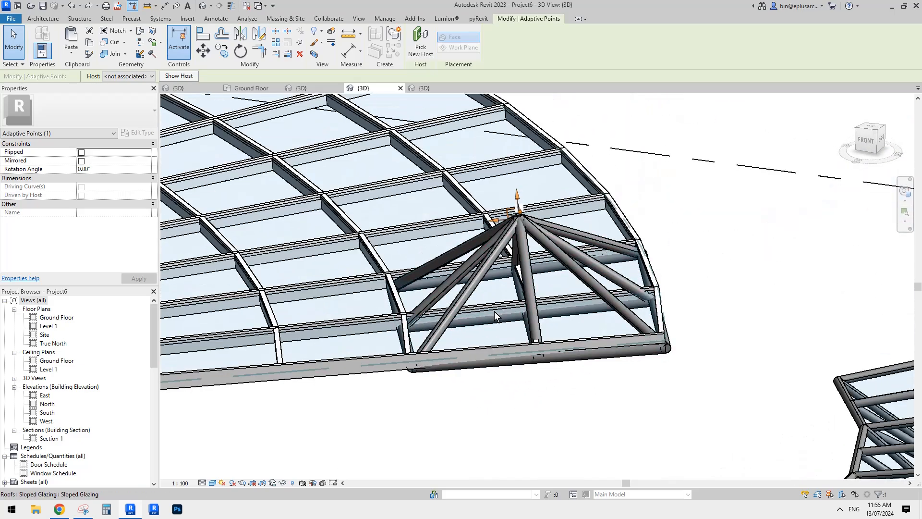
Move the apex adaptive point vertically down below the glazed roof so the truss pyramid hangs under the panels
{"action": "middle_click_drag", "start_coordinate": [525, 310], "coordinate": [558, 274], "text": "shift"}
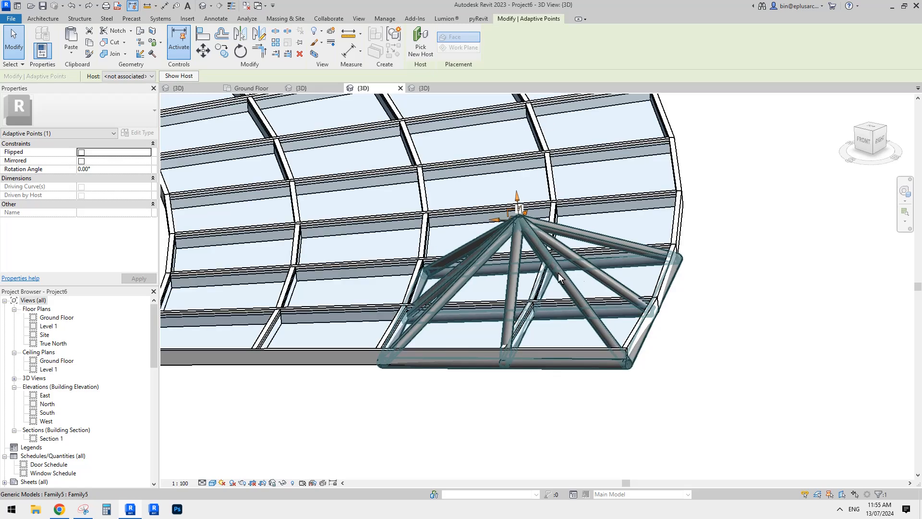
{"action": "middle_click_drag", "start_coordinate": [432, 262], "coordinate": [428, 325], "text": "shift"}
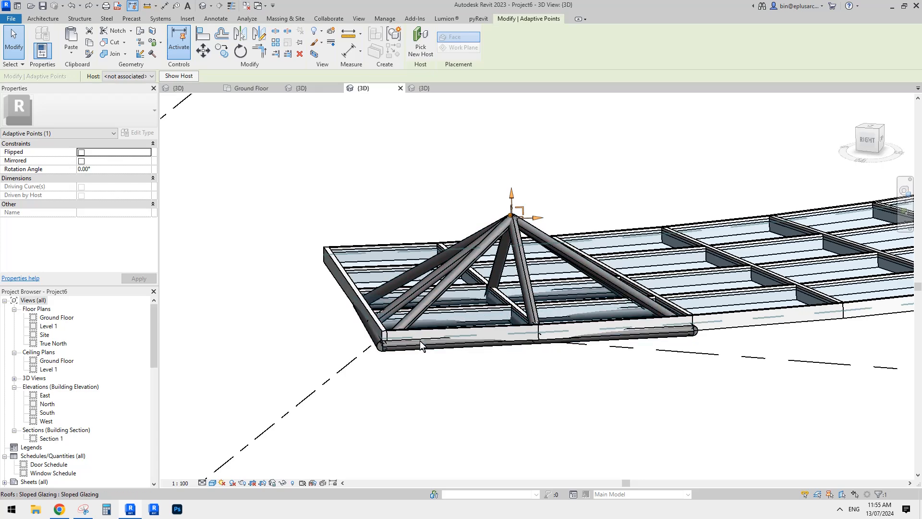
{"action": "middle_click_drag", "start_coordinate": [478, 333], "coordinate": [541, 353], "text": "shift"}
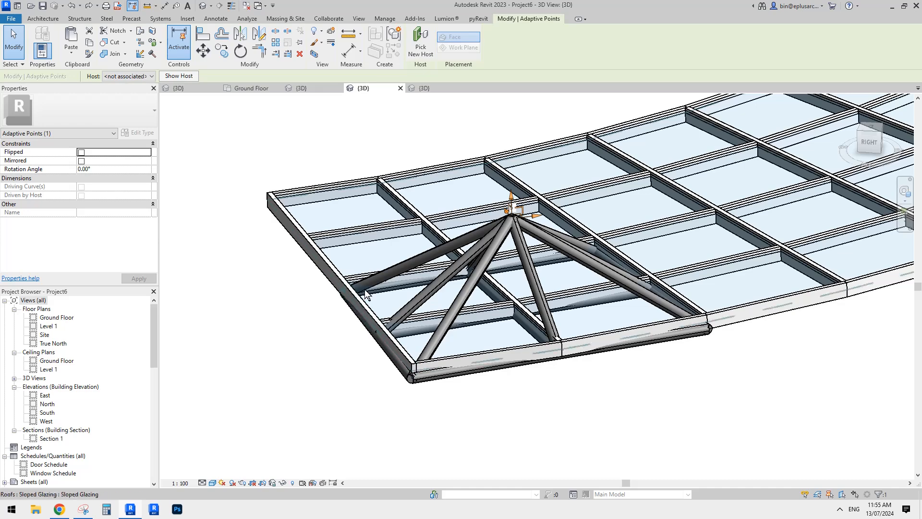
{"action": "middle_click_drag", "start_coordinate": [563, 264], "coordinate": [576, 173], "text": "shift"}
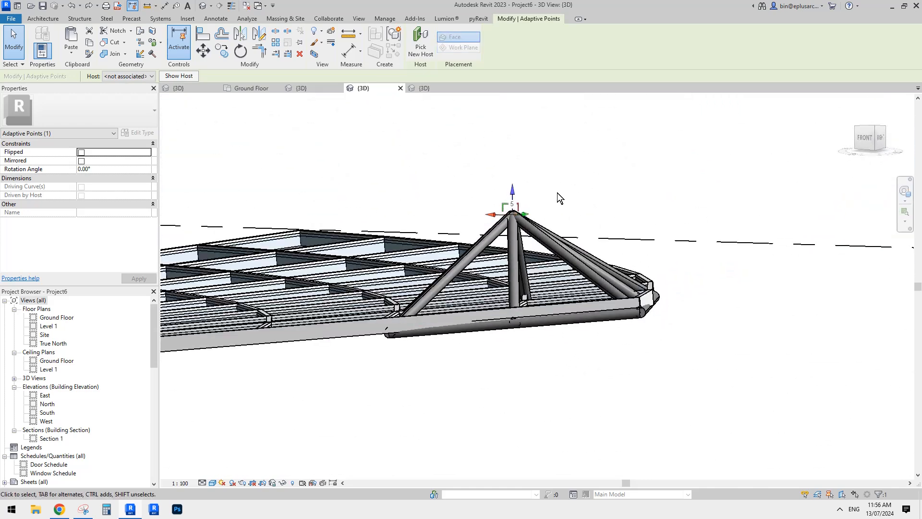
{"action": "middle_click_drag", "start_coordinate": [564, 212], "coordinate": [462, 225], "text": "shift"}
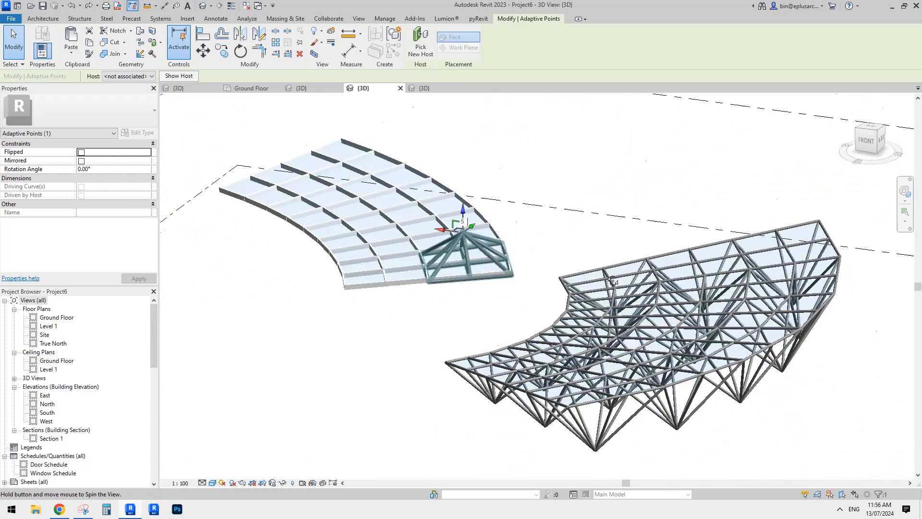
{"action": "scroll", "coordinate": [463, 225], "scroll_direction": "up", "scroll_amount": 5}
{"action": "left_click_drag", "start_coordinate": [476, 243], "coordinate": [475, 361]}
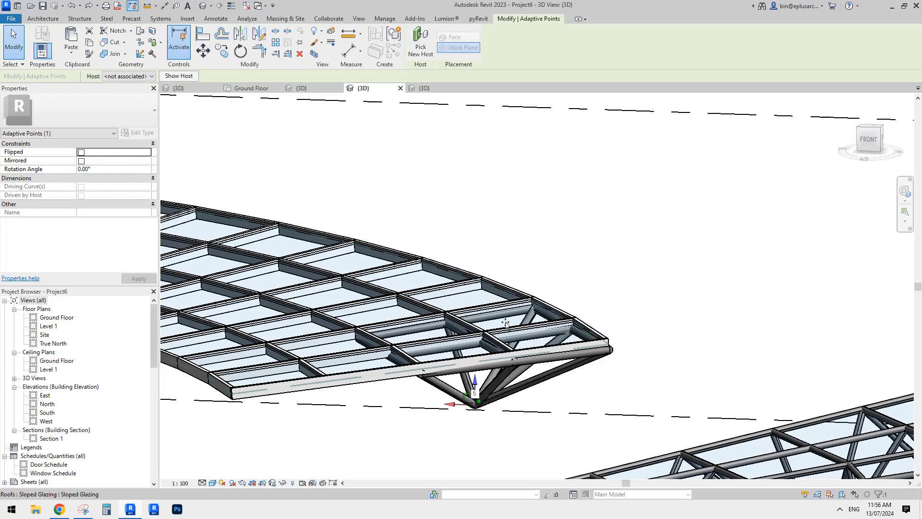
{"action": "middle_click_drag", "start_coordinate": [516, 284], "coordinate": [523, 140]}
{"action": "scroll", "coordinate": [479, 254], "scroll_direction": "up", "scroll_amount": 1}
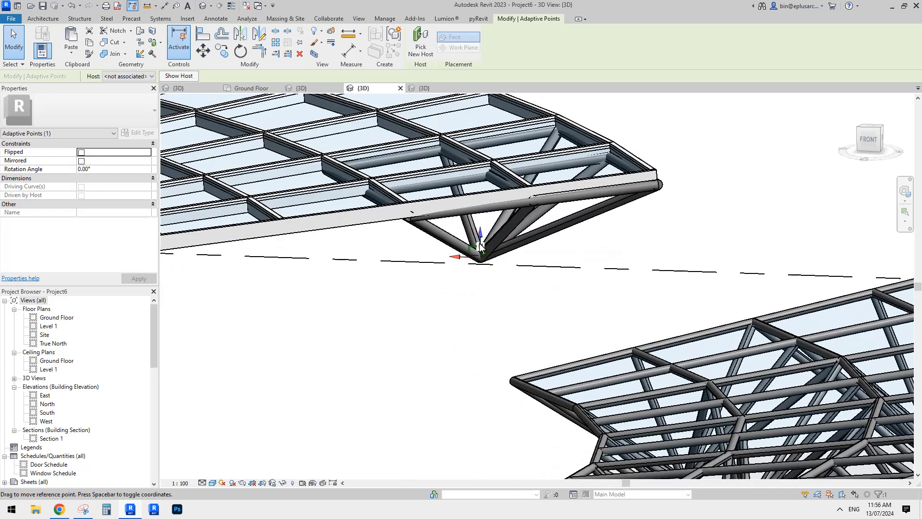
{"action": "middle_click_drag", "start_coordinate": [565, 244], "coordinate": [360, 197], "text": "shift"}
{"action": "key", "text": "Escape"}
Open the placed truss's family for editing and select all of its strut instances
{"action": "left_click", "coordinate": [482, 211]}
{"action": "key", "text": "Escape"}
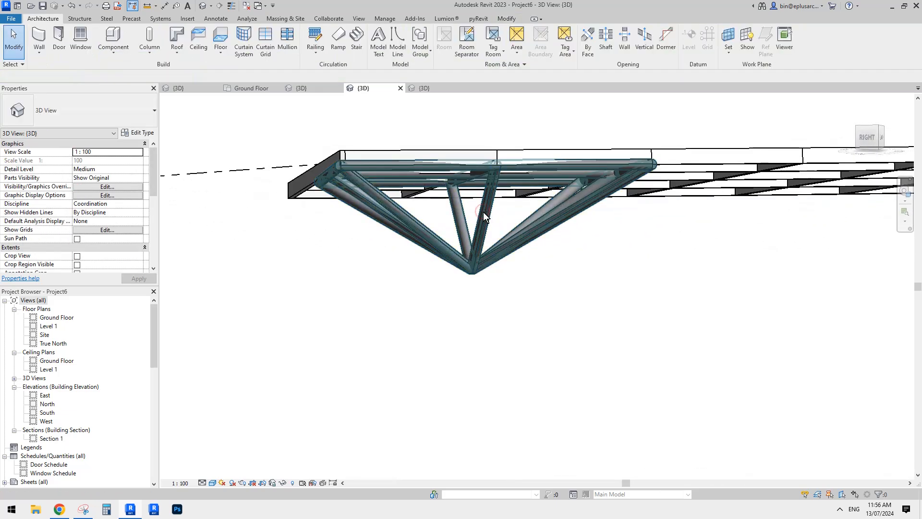
{"action": "left_click", "coordinate": [482, 212]}
{"action": "scroll", "coordinate": [53, 232], "scroll_direction": "down", "scroll_amount": 1}
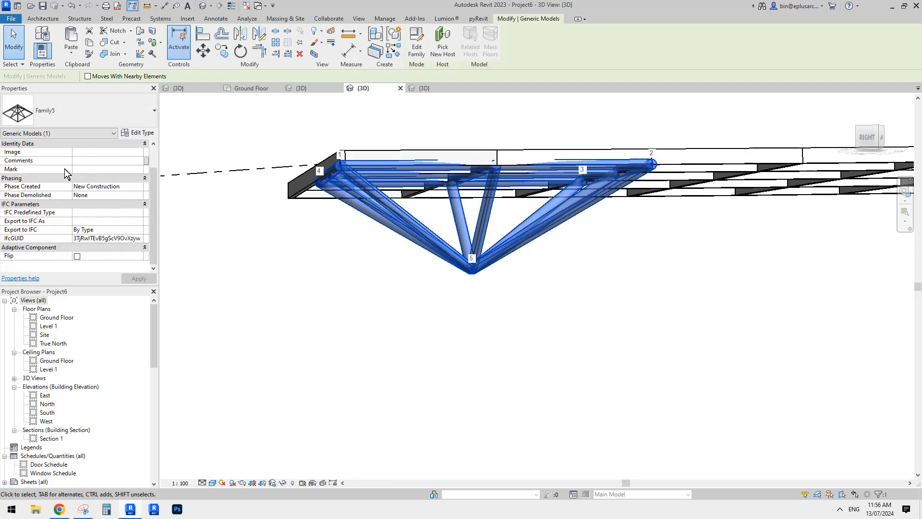
{"action": "scroll", "coordinate": [87, 230], "scroll_direction": "up", "scroll_amount": 1}
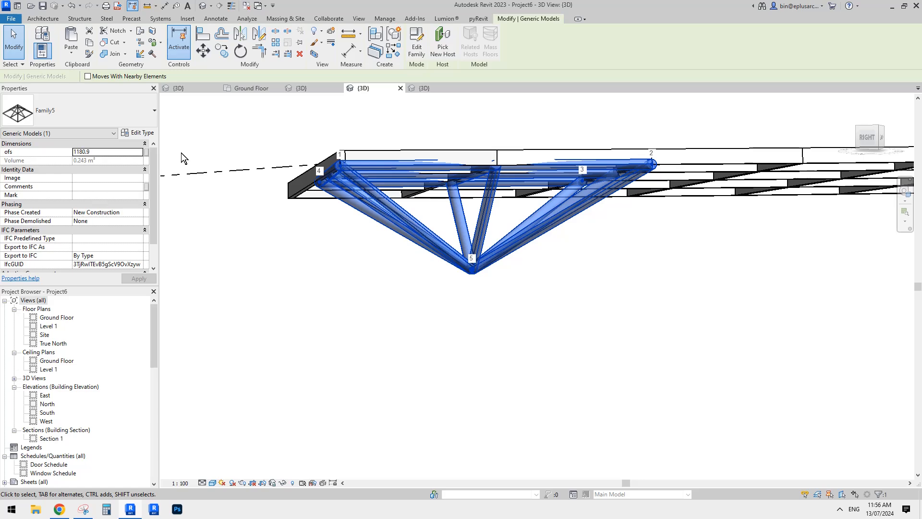
{"action": "left_click", "coordinate": [416, 46]}
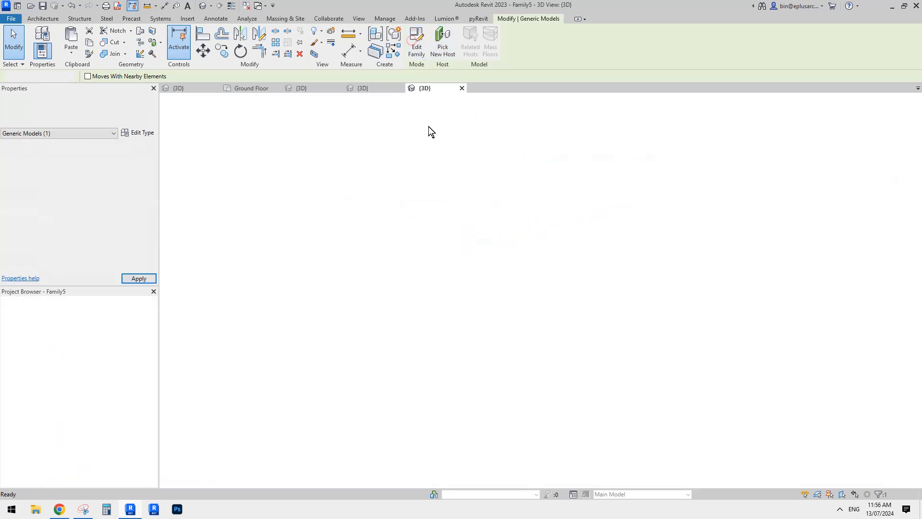
{"action": "left_click", "coordinate": [515, 250]}
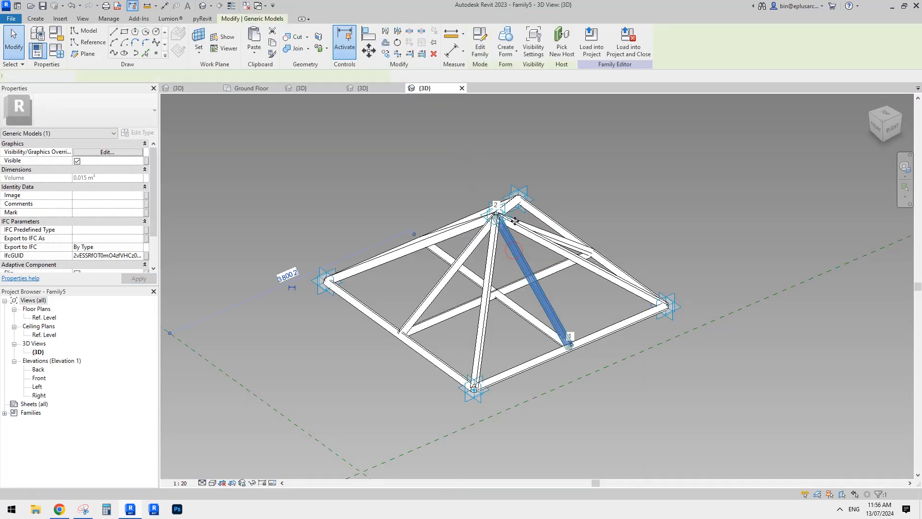
{"action": "key", "text": "s"}
{"action": "key", "text": "a"}
{"action": "scroll", "coordinate": [102, 222], "scroll_direction": "down", "scroll_amount": 2}
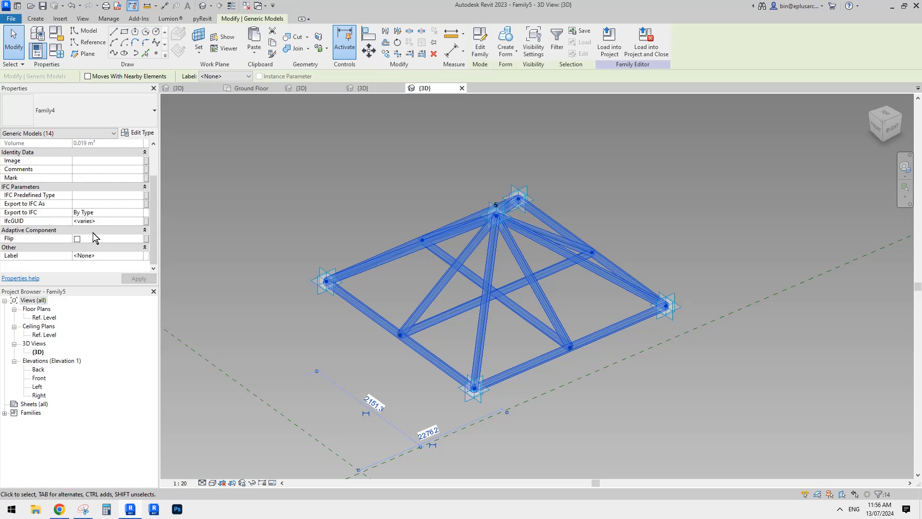
Associate the struts' r type parameter with a new family type parameter named r
{"action": "left_click", "coordinate": [142, 133]}
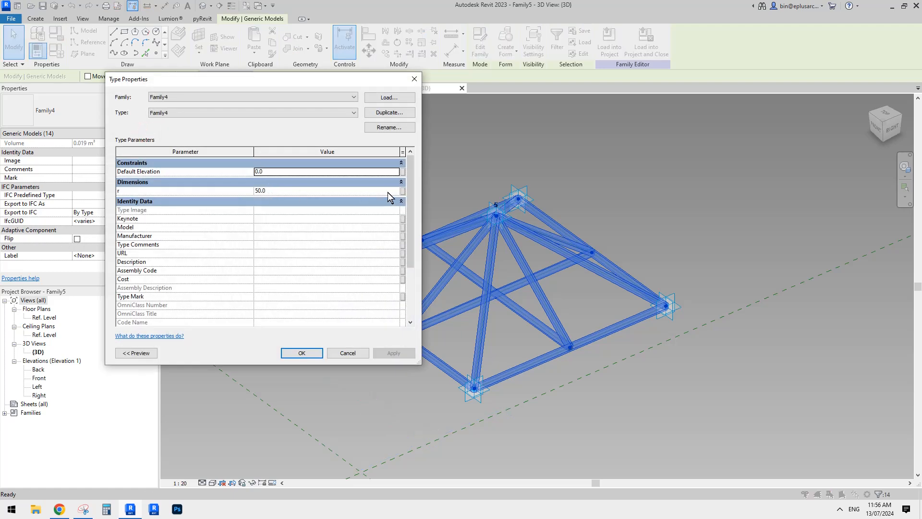
{"action": "left_click", "coordinate": [402, 192]}
{"action": "left_click", "coordinate": [384, 323]}
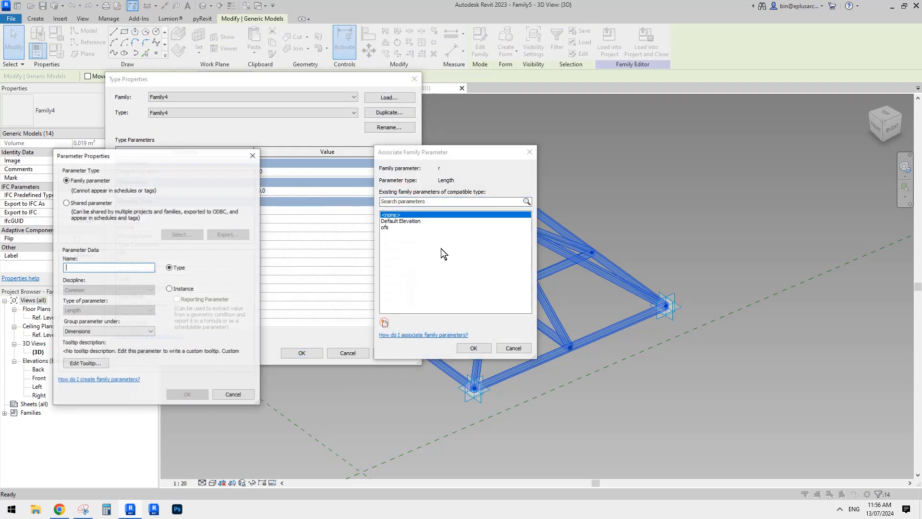
{"action": "left_click", "coordinate": [200, 395]}
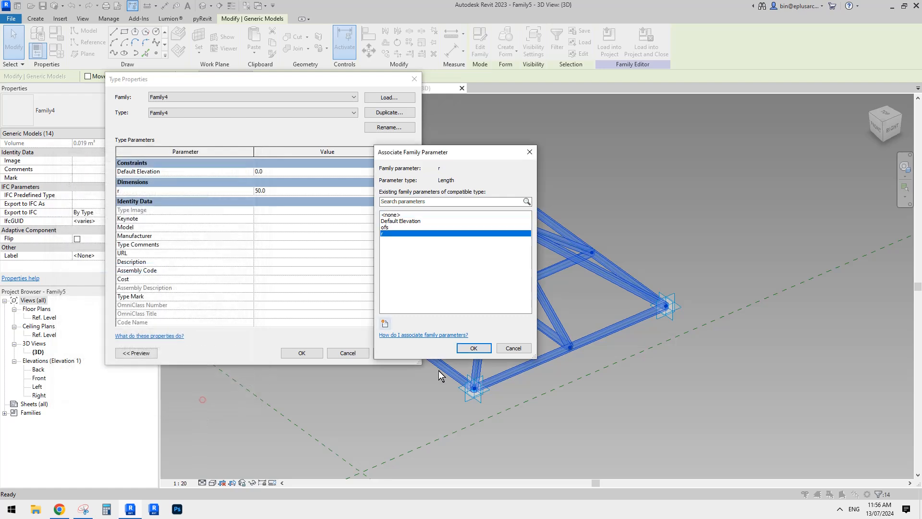
{"action": "left_click", "coordinate": [473, 347]}
{"action": "left_click", "coordinate": [308, 353]}
Load the updated truss family into Project6, overwriting the existing version
{"action": "left_click", "coordinate": [607, 43]}
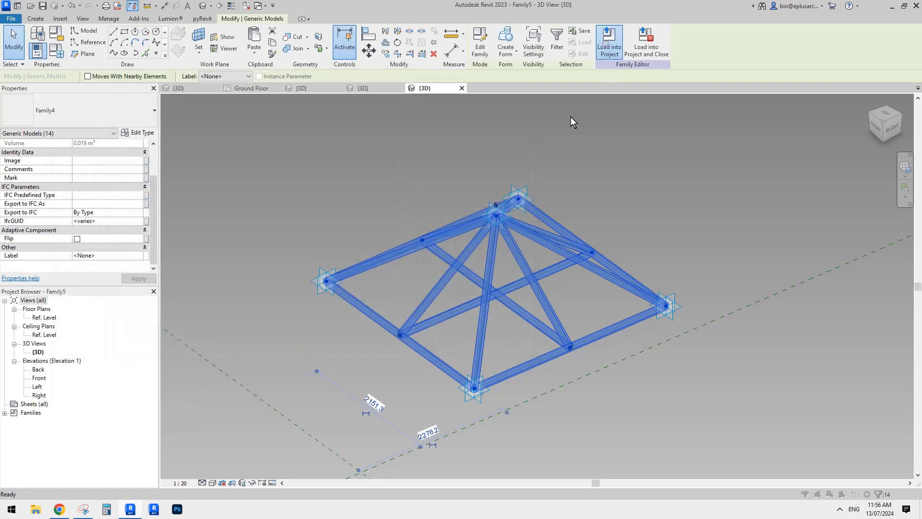
{"action": "left_click", "coordinate": [285, 267]}
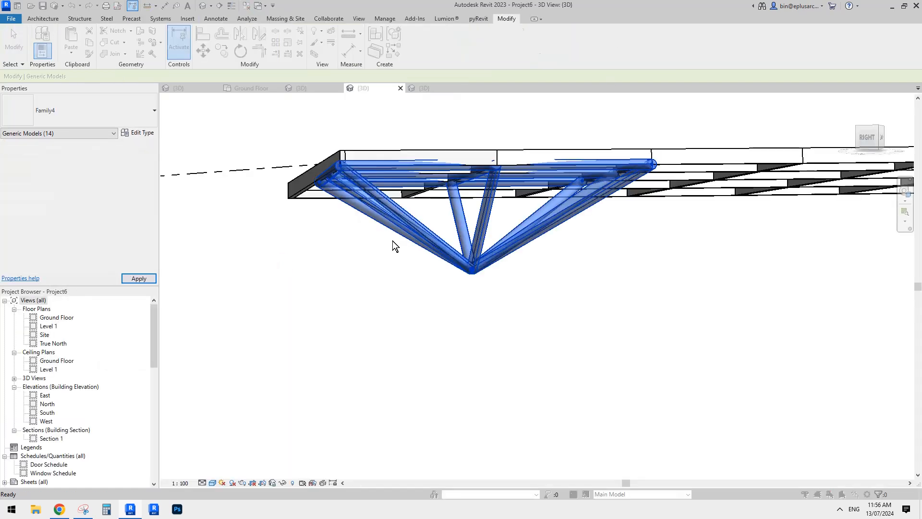
{"action": "left_click", "coordinate": [393, 229]}
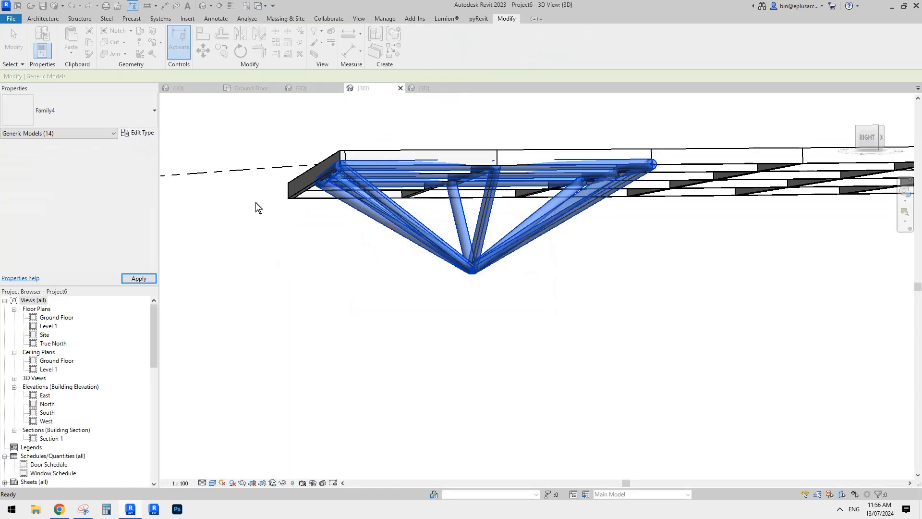
Set the placed truss's r type parameter to 30 to make its struts thinner
{"action": "left_click", "coordinate": [471, 260]}
{"action": "left_click", "coordinate": [142, 133]}
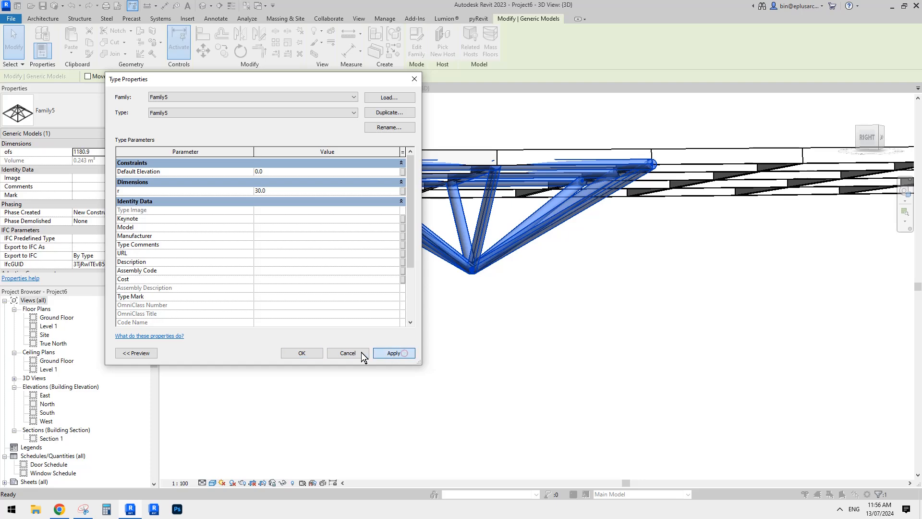
{"action": "left_click", "coordinate": [305, 352]}
{"action": "middle_click_drag", "start_coordinate": [305, 354], "coordinate": [473, 181], "text": "shift"}
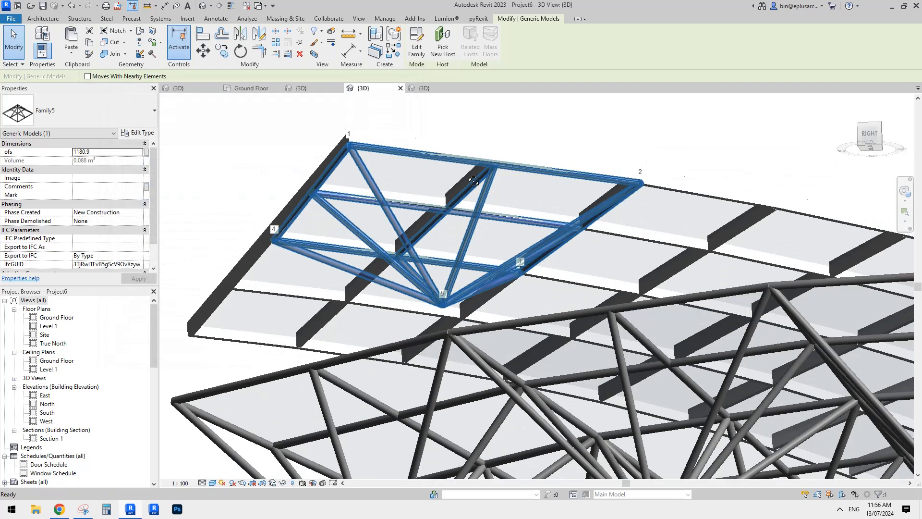
{"action": "key", "text": "Escape"}
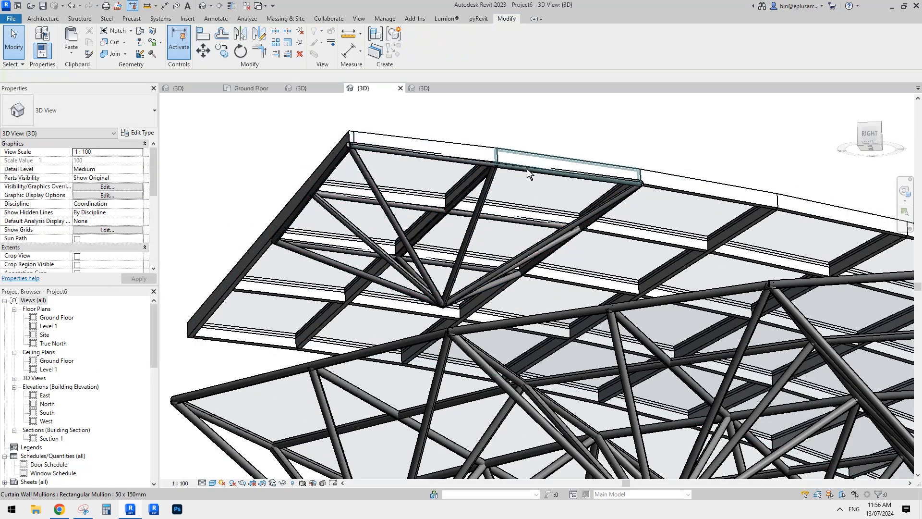
{"action": "middle_click_drag", "start_coordinate": [479, 169], "coordinate": [494, 228], "text": "shift"}
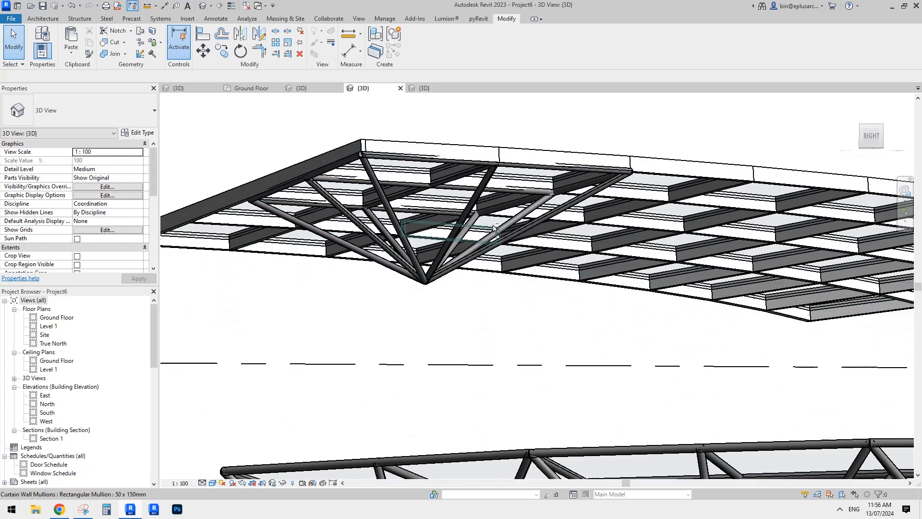
Select the truss under the glazed roof and open its family for editing
{"action": "left_click", "coordinate": [467, 196]}
{"action": "key", "text": "Escape"}
{"action": "left_click", "coordinate": [446, 253]}
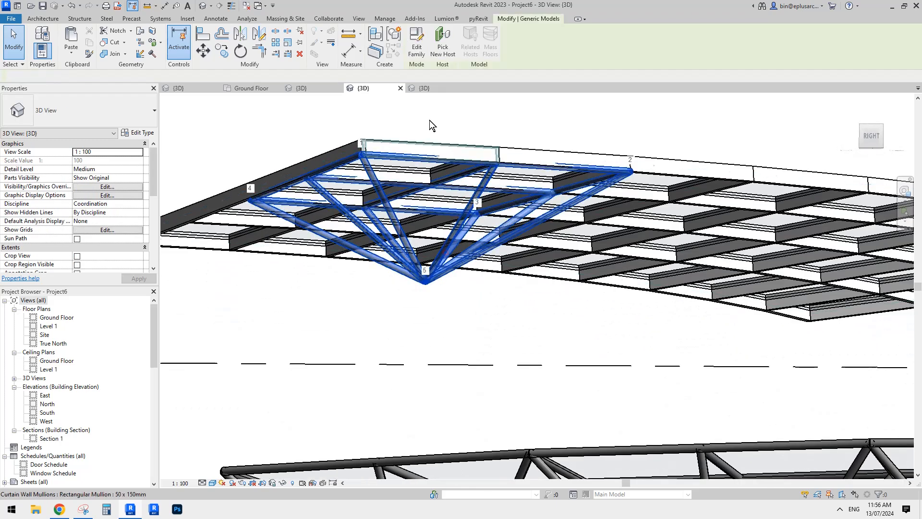
{"action": "left_click", "coordinate": [416, 40]}
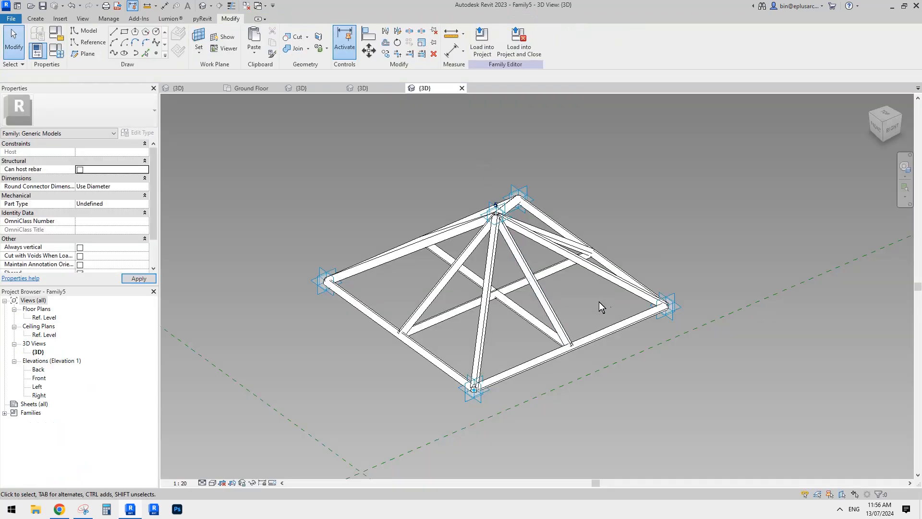
Delete the perimeter and crossing base struts from the truss family, keeping only the struts that run to the apex
{"action": "left_click", "coordinate": [632, 320]}
{"action": "key", "text": "Delete"}
{"action": "left_click", "coordinate": [555, 266]}
{"action": "key", "text": "Delete"}
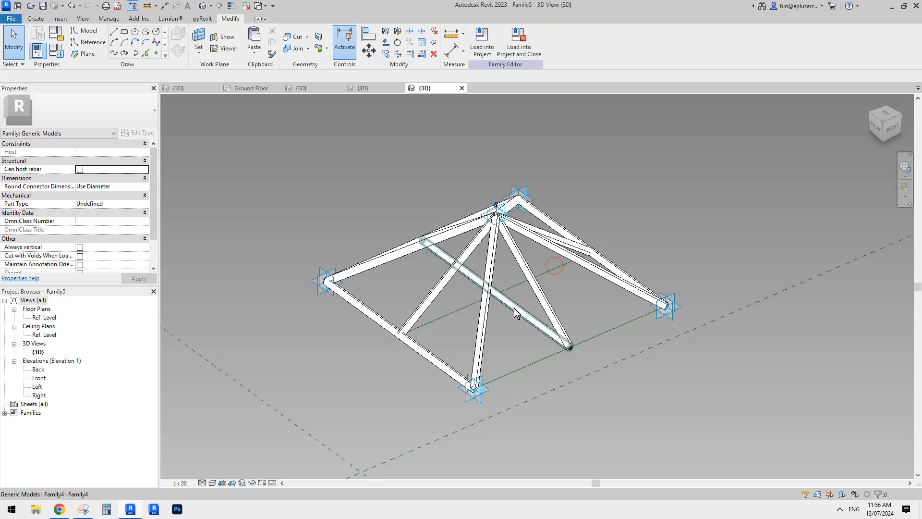
{"action": "left_click", "coordinate": [515, 313]}
{"action": "key", "text": "Delete"}
{"action": "left_click", "coordinate": [368, 315]}
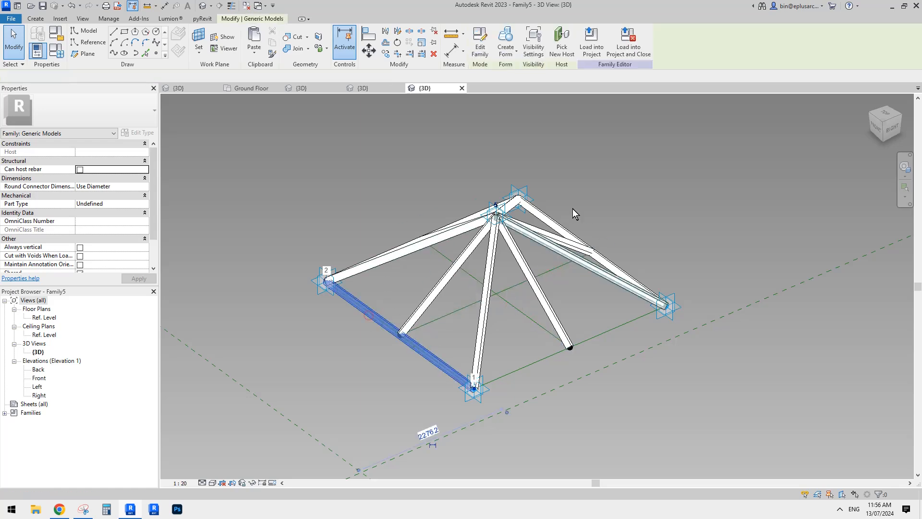
{"action": "key", "text": "Delete"}
{"action": "left_click", "coordinate": [559, 205]}
{"action": "key", "text": "Delete"}
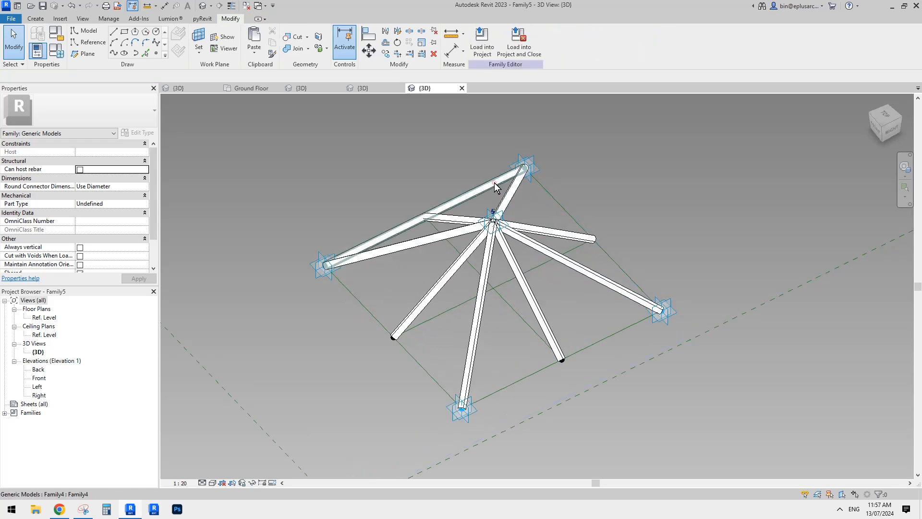
{"action": "left_click", "coordinate": [496, 187]}
{"action": "key", "text": "Delete"}
Load the simplified truss family into Project6 and overwrite its existing version there
{"action": "middle_click_drag", "start_coordinate": [391, 226], "coordinate": [496, 146], "text": "shift"}
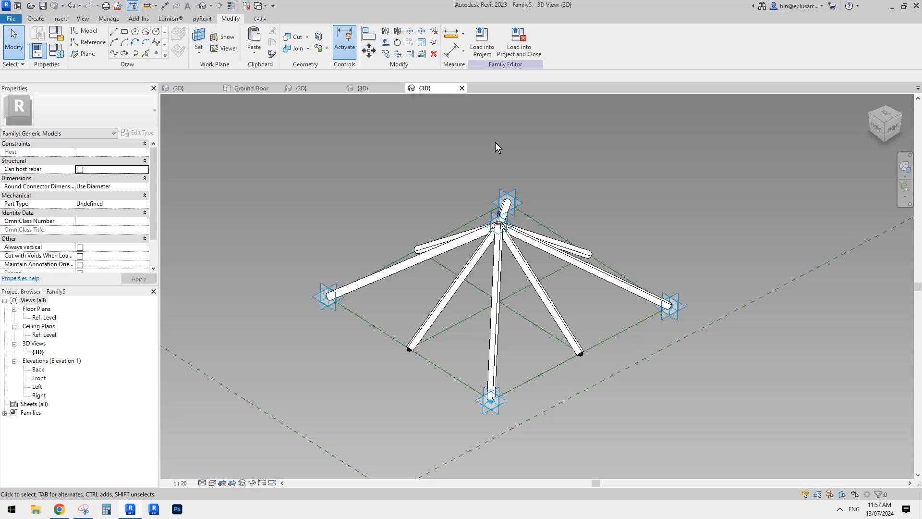
{"action": "left_click", "coordinate": [480, 46]}
{"action": "left_click", "coordinate": [274, 265]}
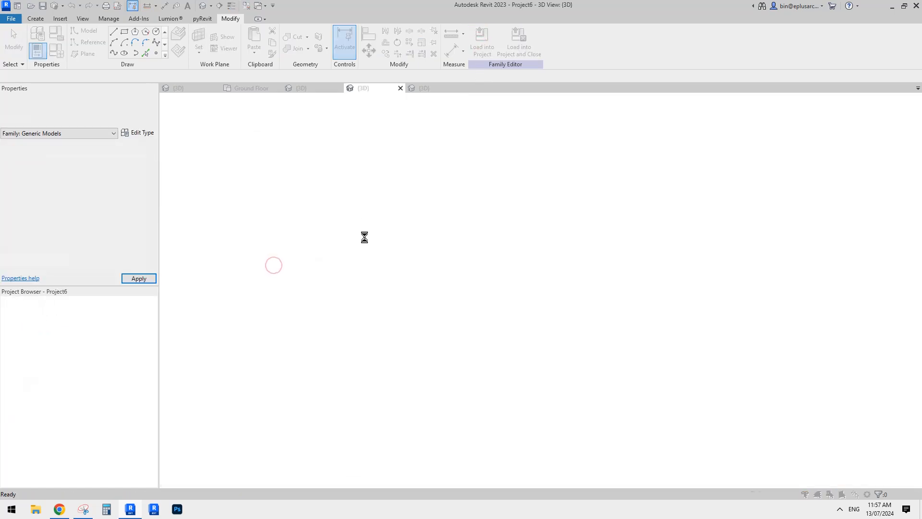
{"action": "left_click", "coordinate": [383, 225]}
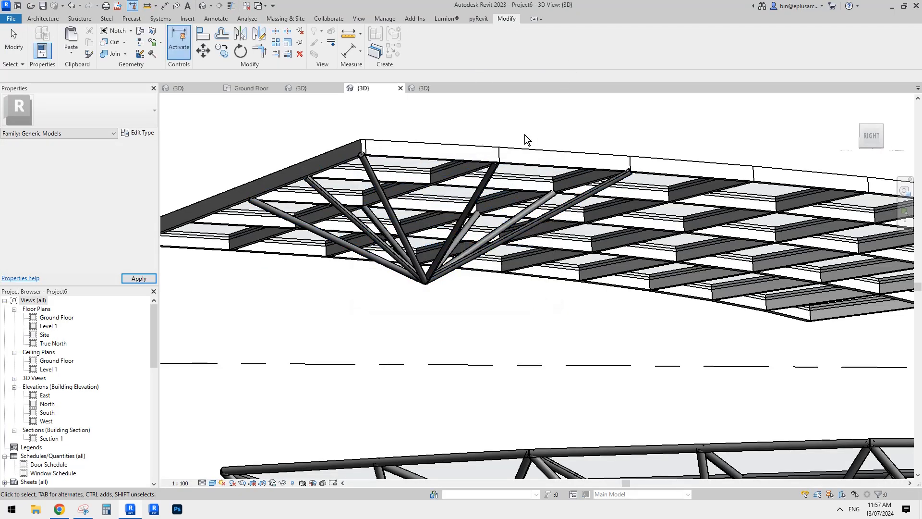
Create a similar truss instance and place its five adaptive points in the adjacent bay along the roof's straight edge
{"action": "middle_click_drag", "start_coordinate": [531, 139], "coordinate": [591, 213], "text": "shift"}
{"action": "left_click", "coordinate": [515, 214]}
{"action": "key", "text": "Escape"}
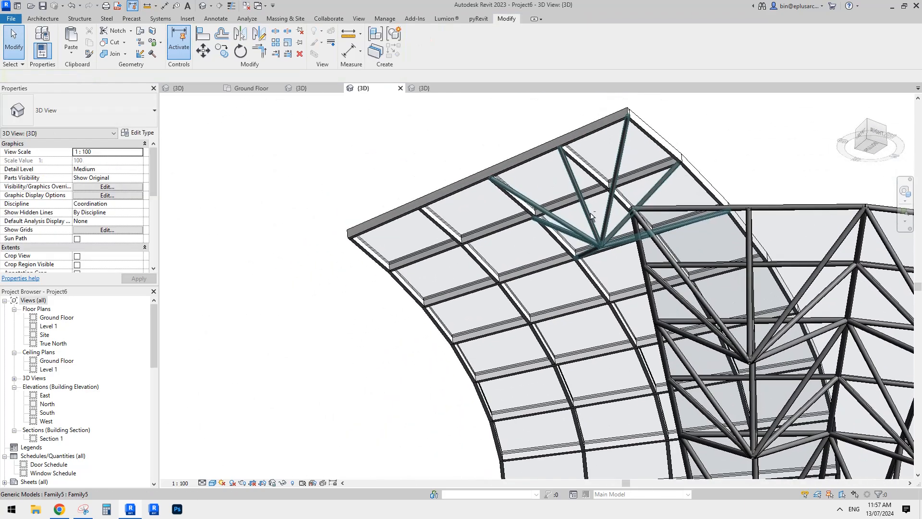
{"action": "left_click", "coordinate": [588, 215]}
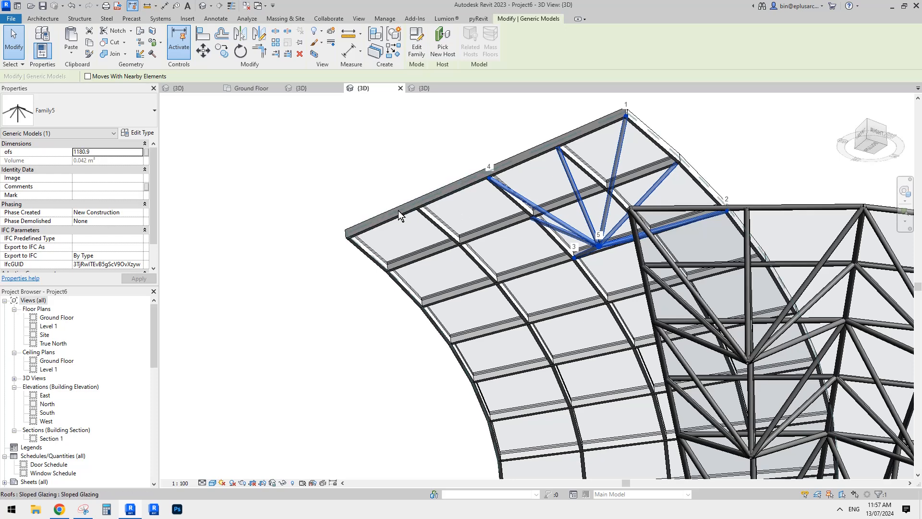
{"action": "middle_click_drag", "start_coordinate": [472, 222], "coordinate": [484, 197]}
{"action": "key", "text": "c"}
{"action": "key", "text": "s"}
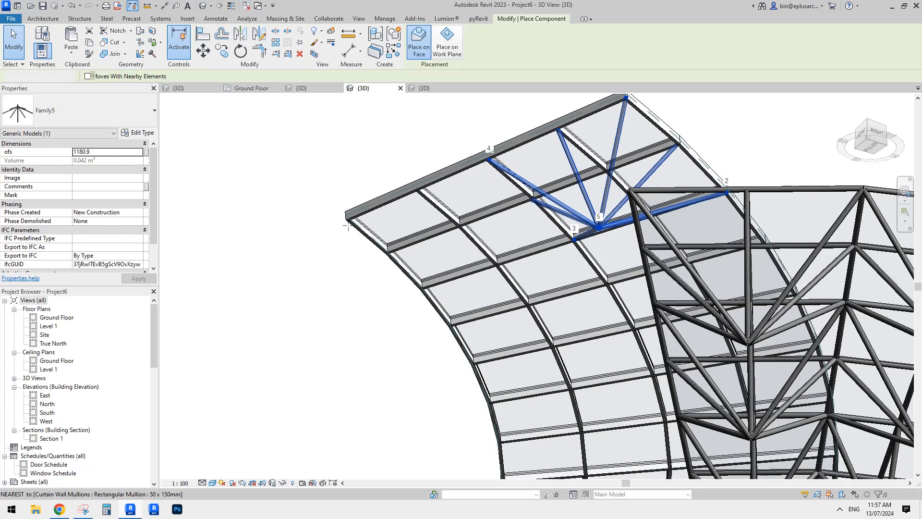
{"action": "left_click", "coordinate": [349, 221]}
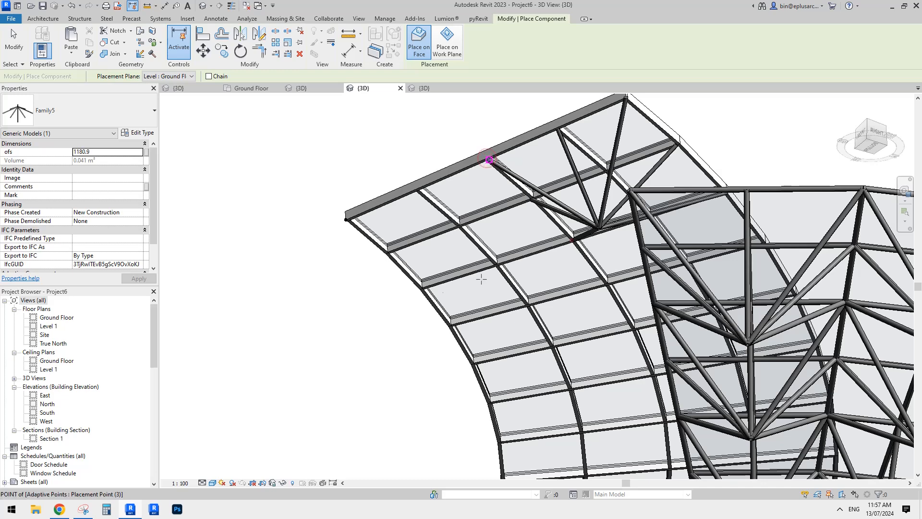
{"action": "left_click", "coordinate": [487, 215]}
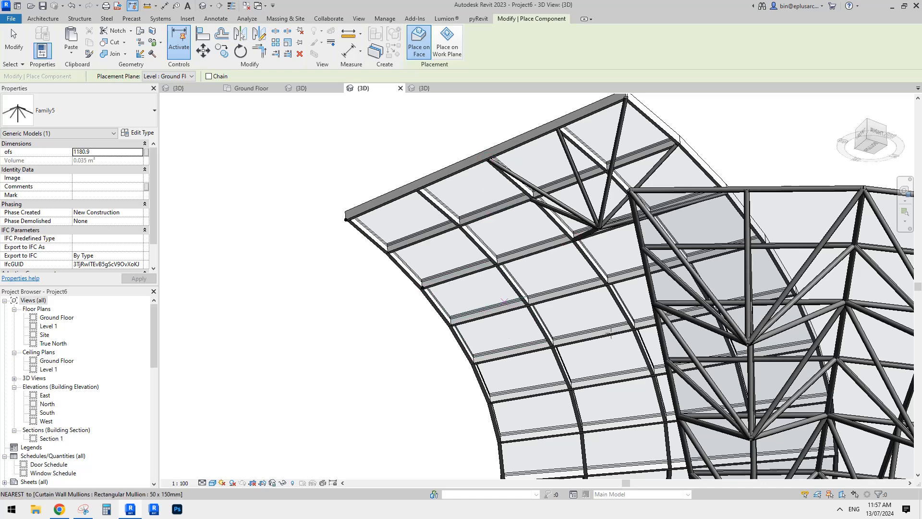
{"action": "left_click", "coordinate": [488, 277]}
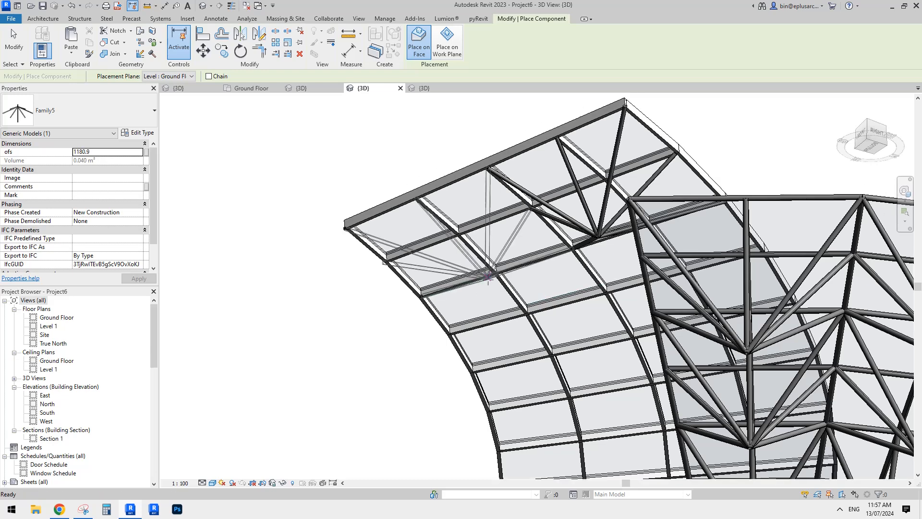
{"action": "key", "text": "Escape"}
{"action": "key", "text": "Escape"}
In the truss family, move the apex adaptive point 5 vertically down below the base grid so the pyramid points downward
{"action": "middle_click_drag", "start_coordinate": [519, 282], "coordinate": [515, 316], "text": "shift"}
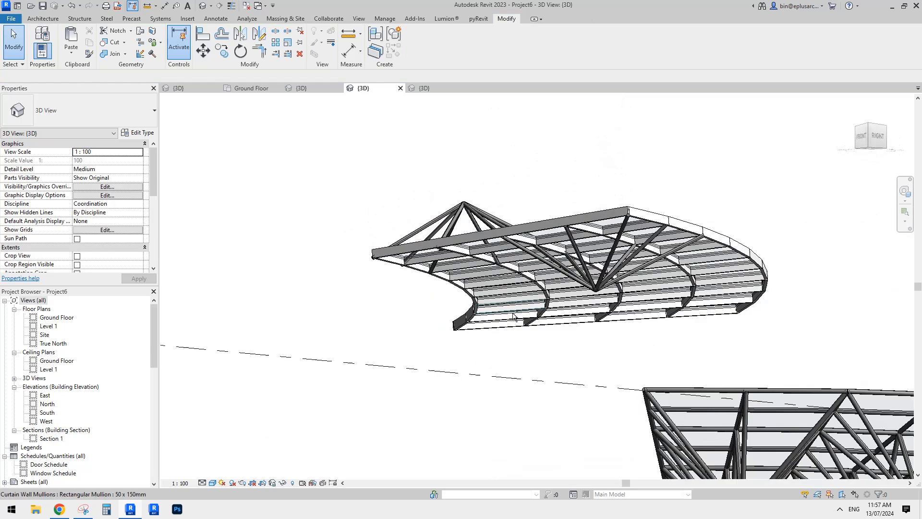
{"action": "middle_click_drag", "start_coordinate": [575, 220], "coordinate": [573, 220]}
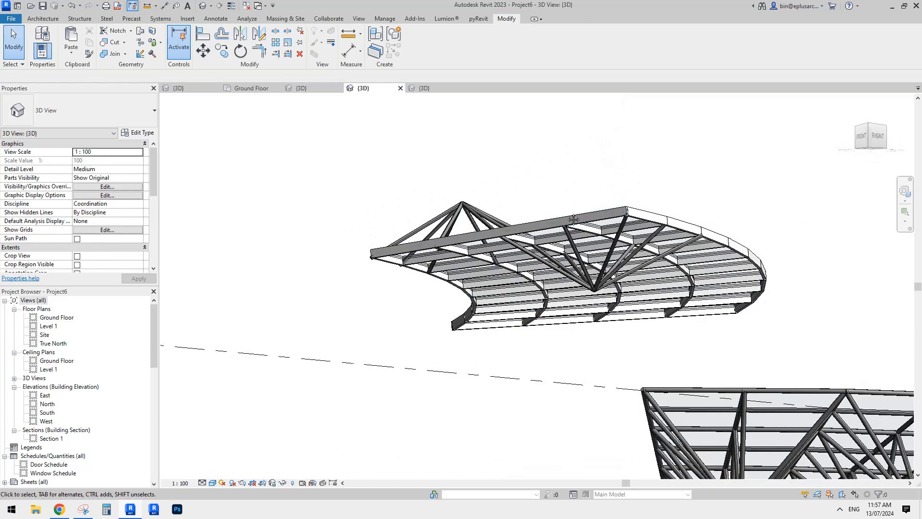
{"action": "left_click", "coordinate": [428, 88]}
{"action": "scroll", "coordinate": [497, 231], "scroll_direction": "up", "scroll_amount": 4}
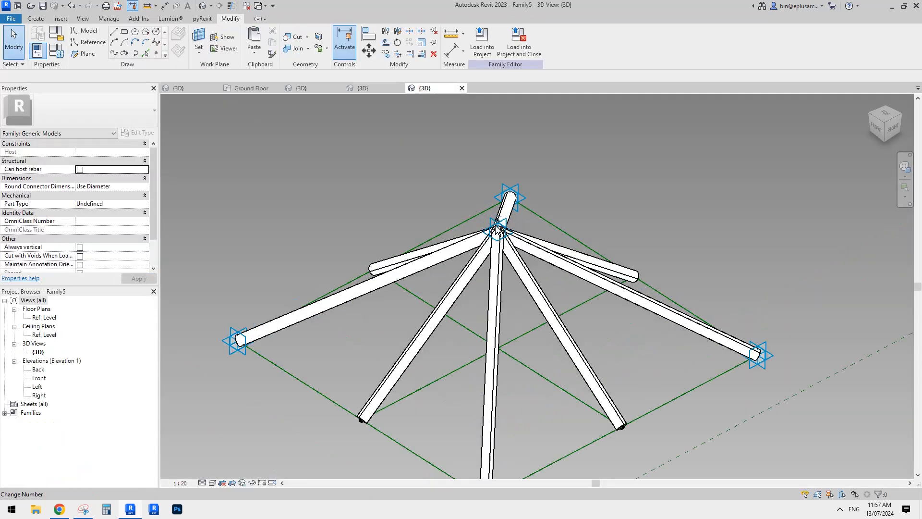
{"action": "left_click", "coordinate": [500, 233]}
{"action": "scroll", "coordinate": [499, 233], "scroll_direction": "down", "scroll_amount": 3}
{"action": "middle_click_drag", "start_coordinate": [499, 233], "coordinate": [513, 168], "text": "shift"}
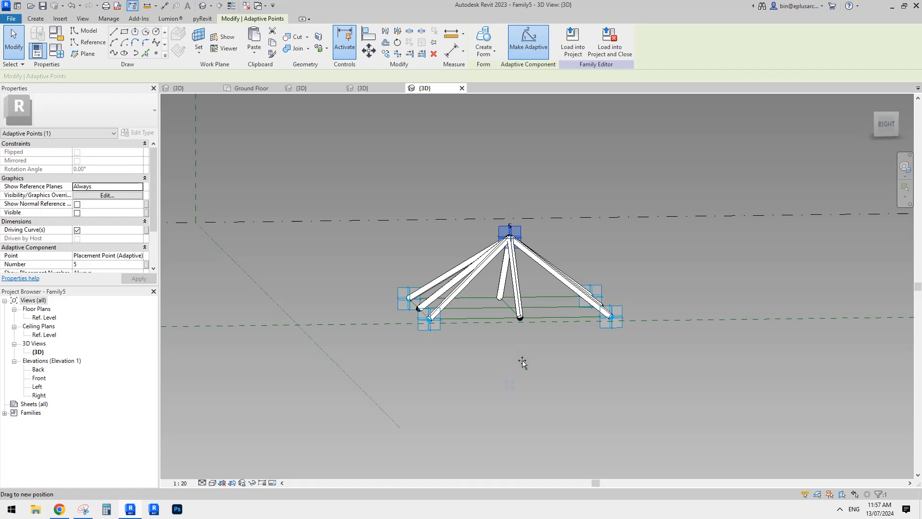
{"action": "left_click_drag", "start_coordinate": [522, 360], "coordinate": [524, 364]}
{"action": "middle_click_drag", "start_coordinate": [529, 357], "coordinate": [596, 353], "text": "shift"}
Reload the truss family with its inverted apex into the roof project, overwriting the existing version
{"action": "left_click", "coordinate": [567, 43]}
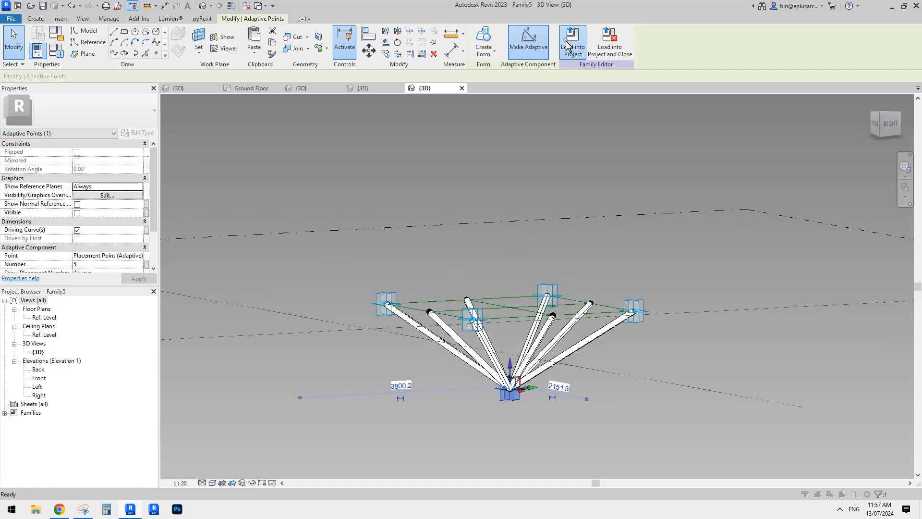
{"action": "left_click", "coordinate": [268, 264]}
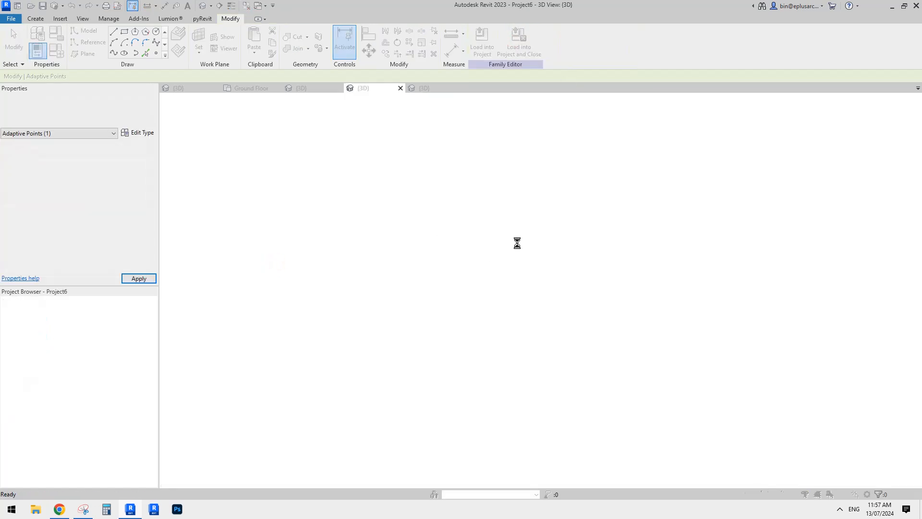
{"action": "left_click", "coordinate": [441, 219]}
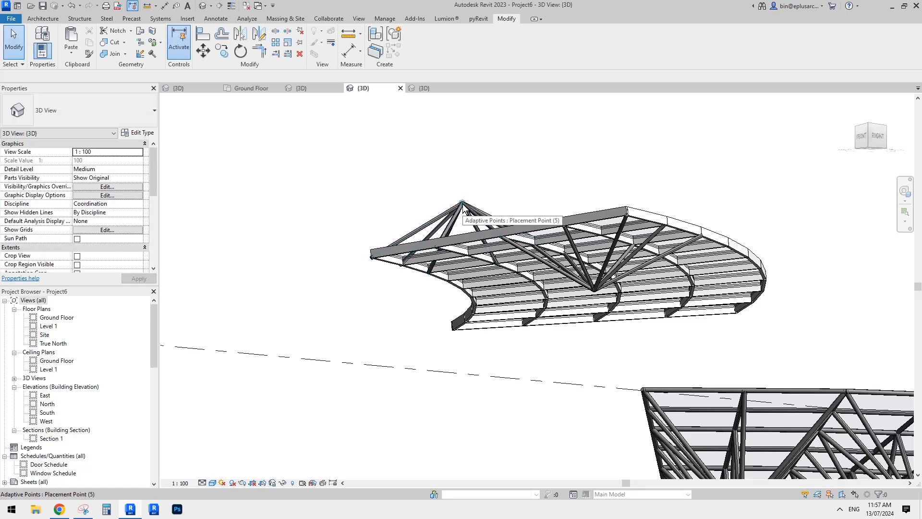
Create another similar truss instance and place its five adaptive points on mullion corners farther along the curved roof
{"action": "mouse_move", "coordinate": [463, 207]}
{"action": "middle_mouse_down", "text": "shift"}
{"action": "mouse_move", "coordinate": [488, 148]}
{"action": "mouse_move", "coordinate": [454, 197]}
{"action": "middle_mouse_up", "text": "shift"}
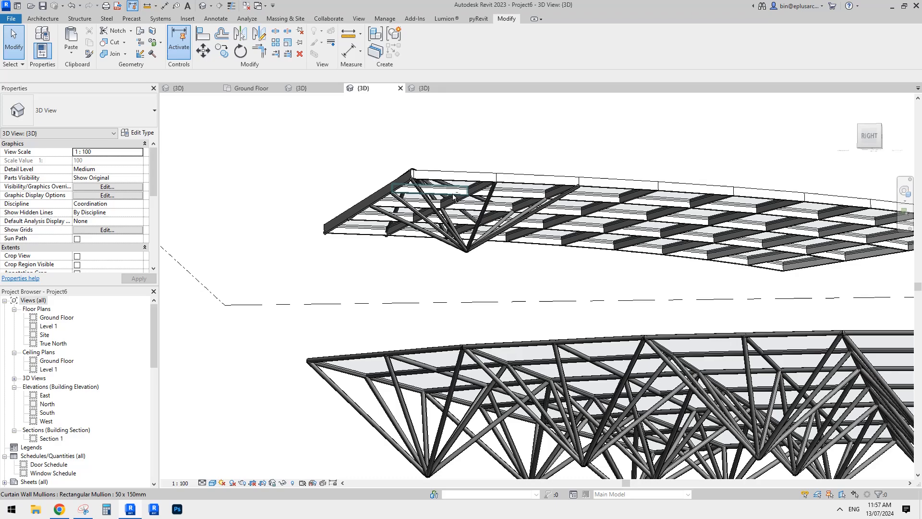
{"action": "middle_click_drag", "start_coordinate": [422, 169], "coordinate": [417, 179], "text": "shift"}
{"action": "left_click", "coordinate": [415, 174]}
{"action": "key", "text": "c"}
{"action": "key", "text": "s"}
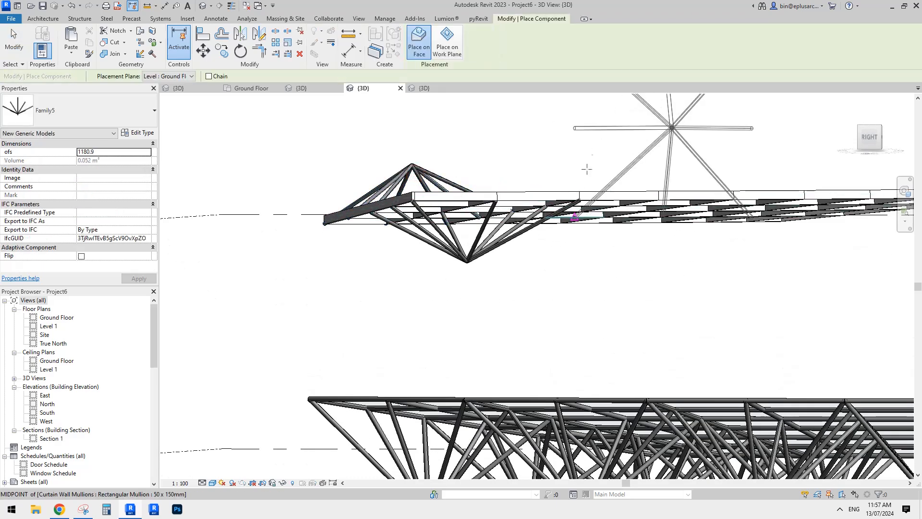
{"action": "middle_click_drag", "start_coordinate": [586, 168], "coordinate": [563, 183], "text": "shift"}
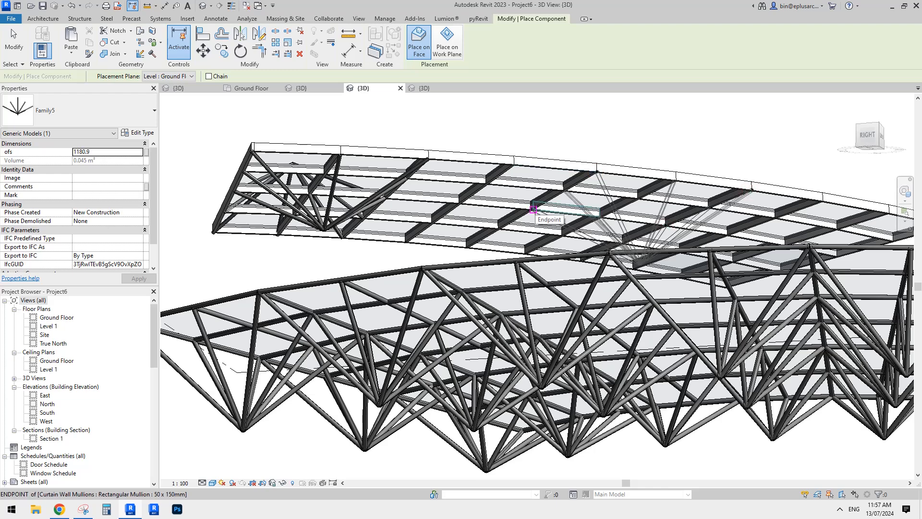
{"action": "key", "text": "Escape"}
{"action": "key", "text": "Escape"}
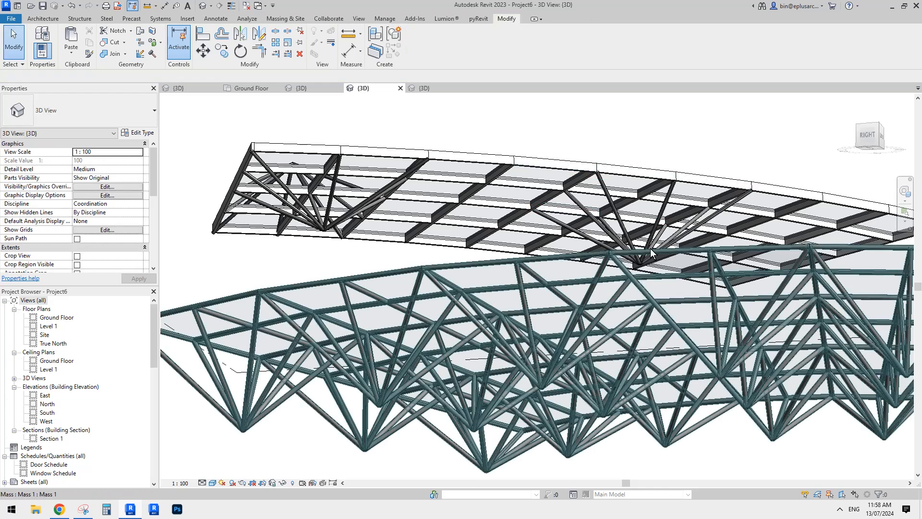
Try moving the new truss's apex adaptive point vertically up and back down beneath the curved roof
{"action": "middle_click_drag", "start_coordinate": [650, 248], "coordinate": [604, 272], "text": "shift"}
{"action": "left_click", "coordinate": [594, 249]}
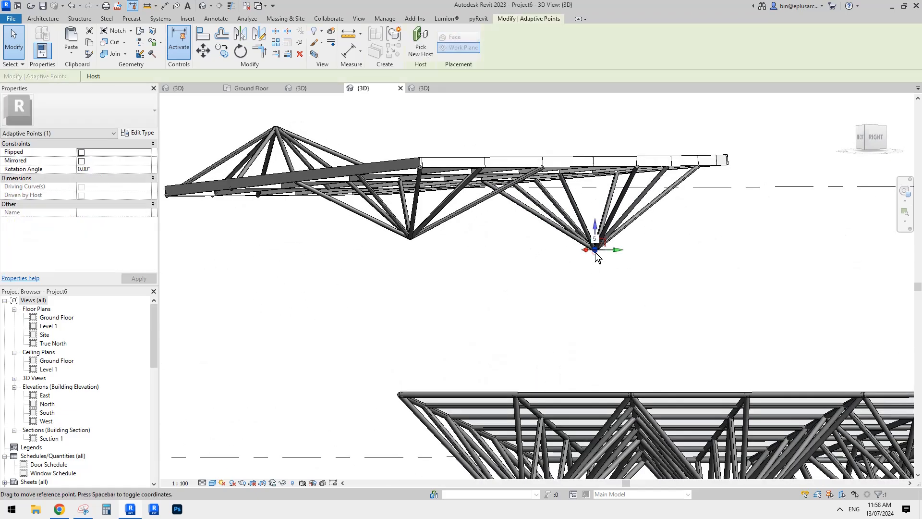
{"action": "left_click_drag", "start_coordinate": [629, 215], "coordinate": [598, 205]}
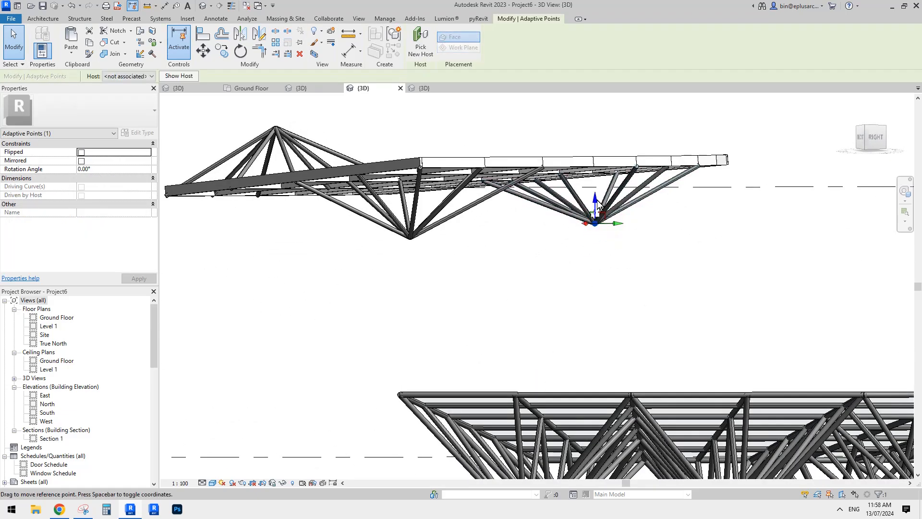
{"action": "left_click_drag", "start_coordinate": [621, 241], "coordinate": [620, 241]}
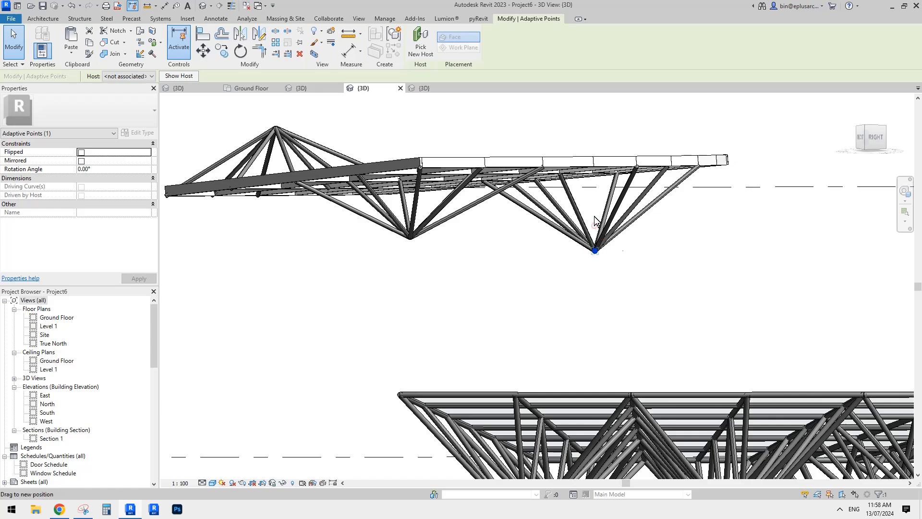
{"action": "left_click", "coordinate": [522, 250]}
{"action": "middle_click_drag", "start_coordinate": [522, 250], "coordinate": [431, 202], "text": "shift"}
Examine the finished space-frame mass from several angles to compare it with the curved glazed roof
{"action": "left_click", "coordinate": [528, 387]}
{"action": "scroll", "coordinate": [443, 240], "scroll_direction": "down", "scroll_amount": 3}
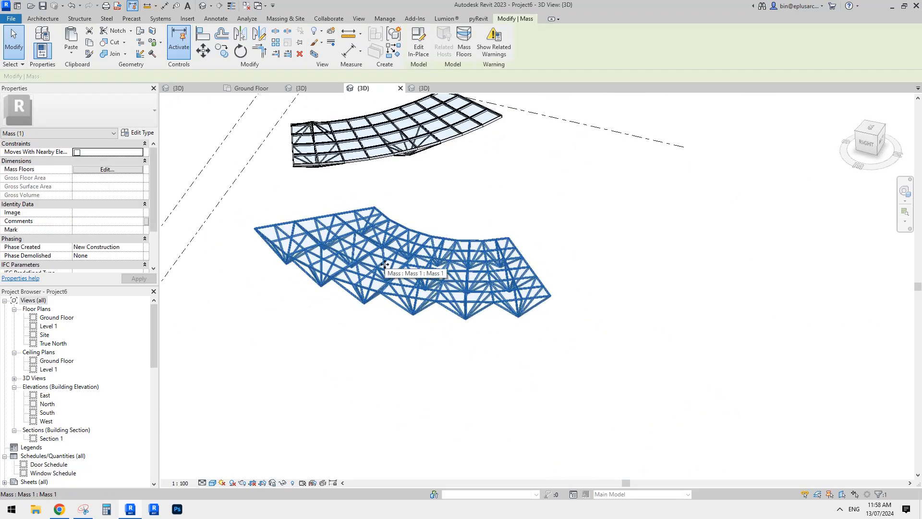
{"action": "middle_click_drag", "start_coordinate": [408, 260], "coordinate": [467, 279], "text": "shift"}
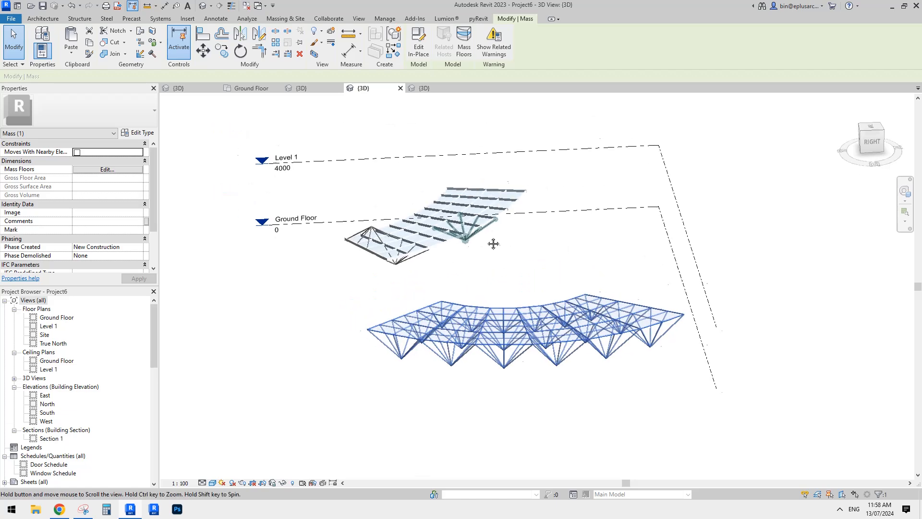
{"action": "scroll", "coordinate": [501, 268], "scroll_direction": "up", "scroll_amount": 2}
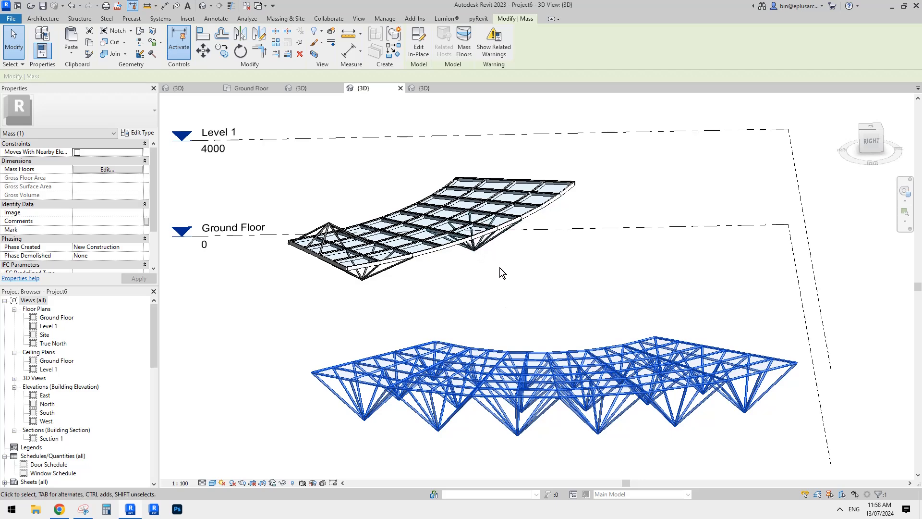
{"action": "middle_click_drag", "start_coordinate": [516, 313], "coordinate": [496, 275]}
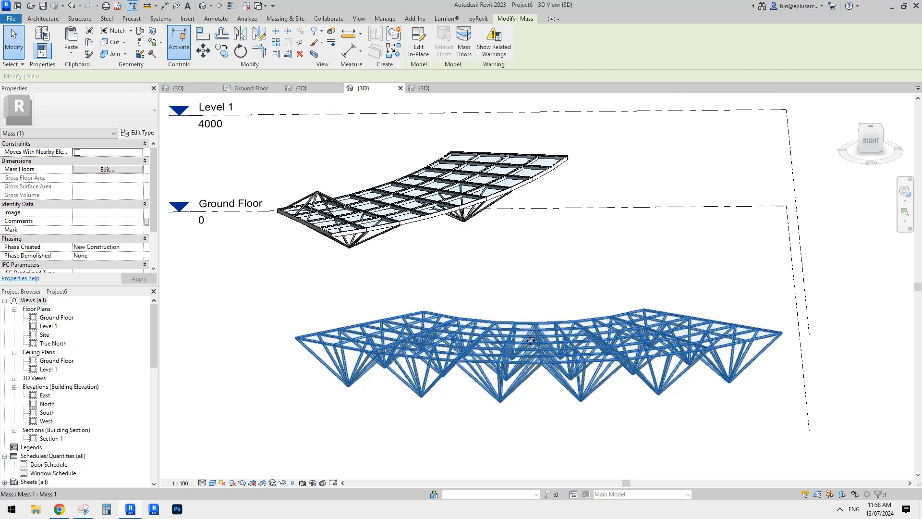
{"action": "middle_click_drag", "start_coordinate": [447, 343], "coordinate": [456, 348], "text": "shift"}
{"action": "middle_click_drag", "start_coordinate": [526, 382], "coordinate": [560, 389], "text": "shift"}
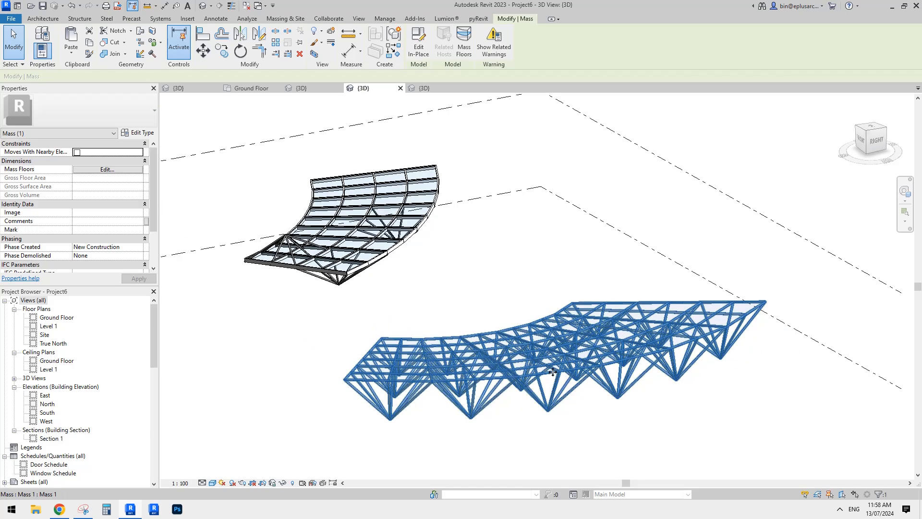
{"action": "middle_click_drag", "start_coordinate": [555, 382], "coordinate": [673, 367], "text": "shift"}
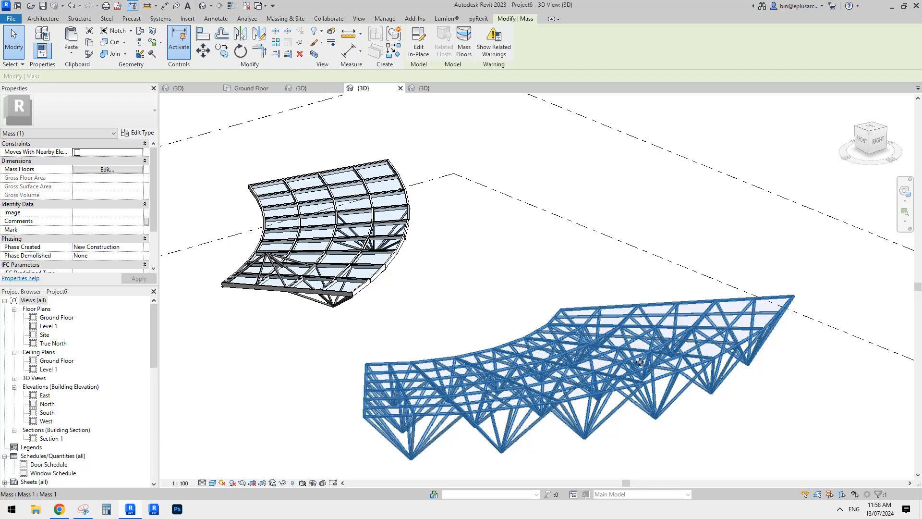
{"action": "middle_click_drag", "start_coordinate": [588, 350], "coordinate": [559, 239]}
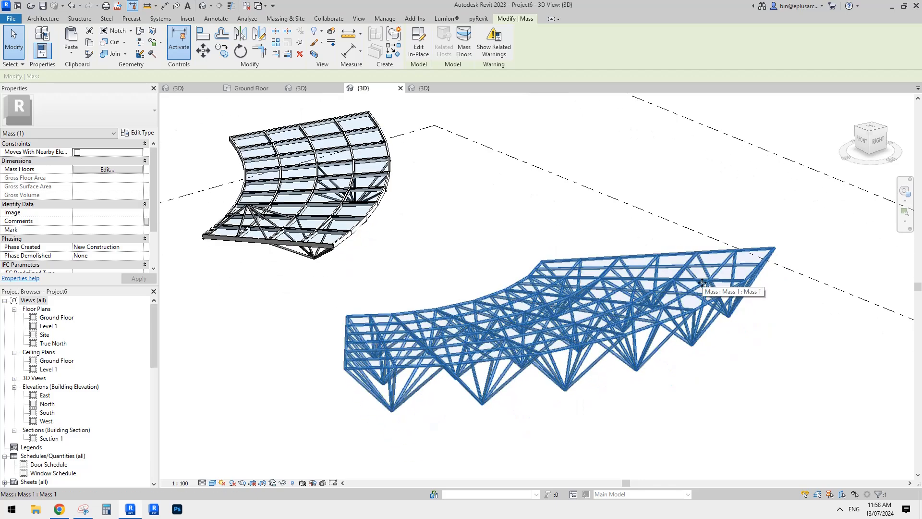
{"action": "left_click", "coordinate": [764, 392]}
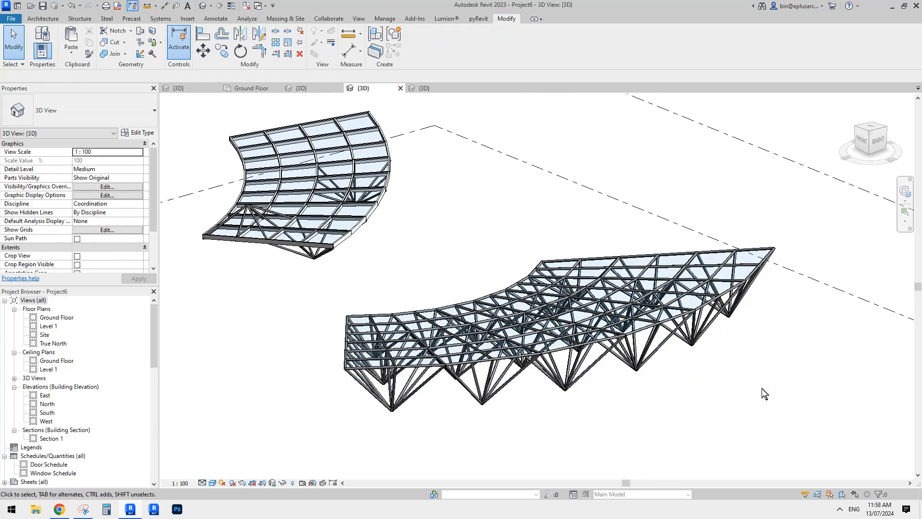
{"action": "middle_click_drag", "start_coordinate": [761, 388], "coordinate": [433, 380], "text": "shift"}
In the Ground Floor plan, draw a Generic 300mm Wall about 12200 mm long at 20° across the space-frame mass
{"action": "double_click", "coordinate": [57, 318]}
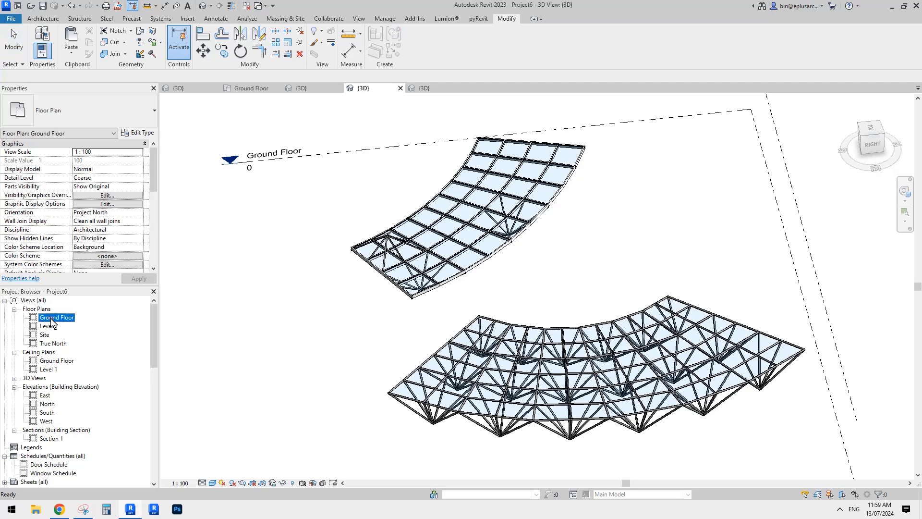
{"action": "scroll", "coordinate": [502, 284], "scroll_direction": "up", "scroll_amount": 3}
{"action": "middle_click_drag", "start_coordinate": [419, 193], "coordinate": [428, 219]}
{"action": "key", "text": "w"}
{"action": "key", "text": "a"}
{"action": "scroll", "coordinate": [416, 274], "scroll_direction": "up", "scroll_amount": 1}
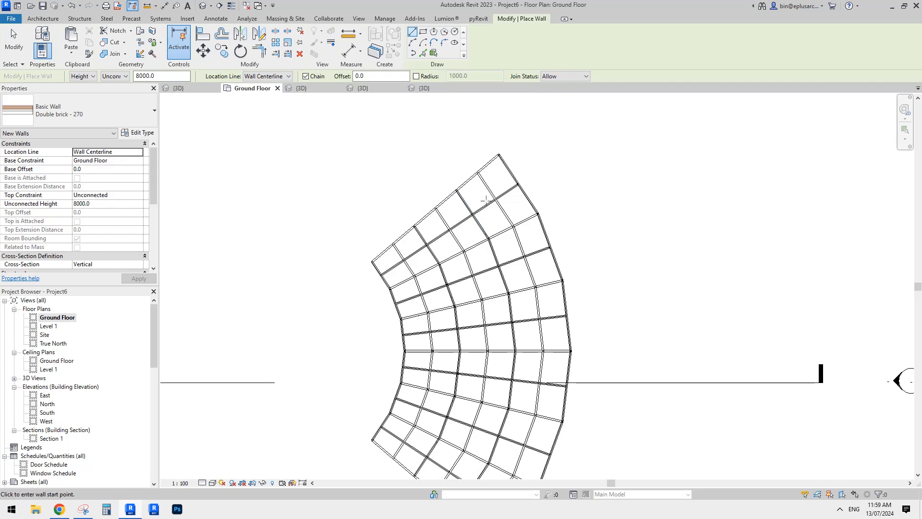
{"action": "left_click", "coordinate": [97, 118]}
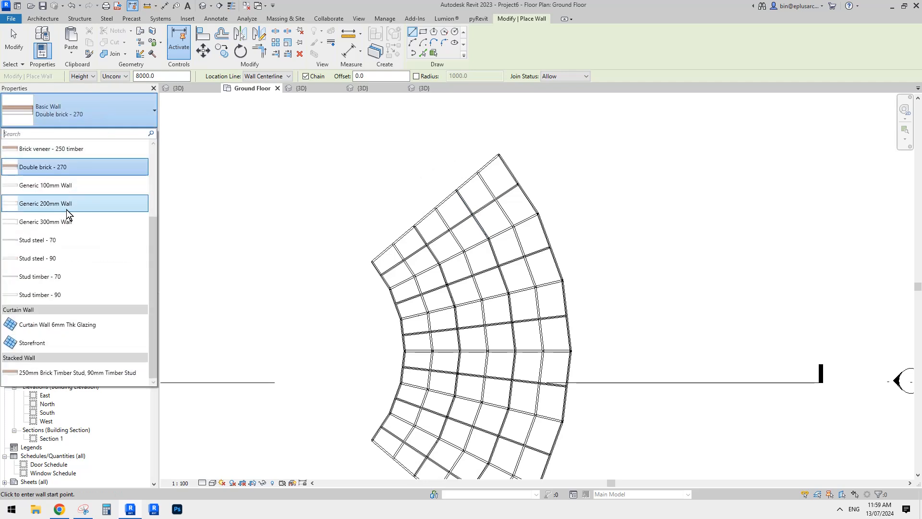
{"action": "left_click", "coordinate": [66, 221]}
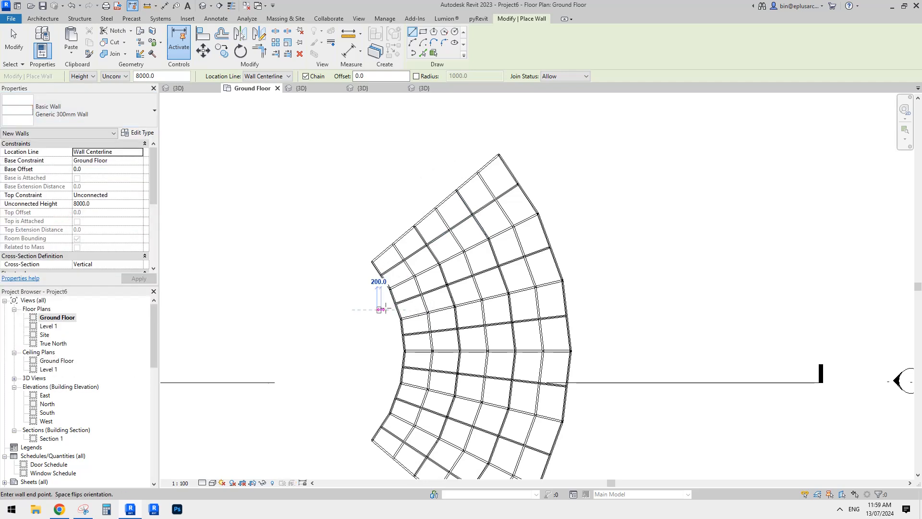
{"action": "left_click", "coordinate": [611, 225]}
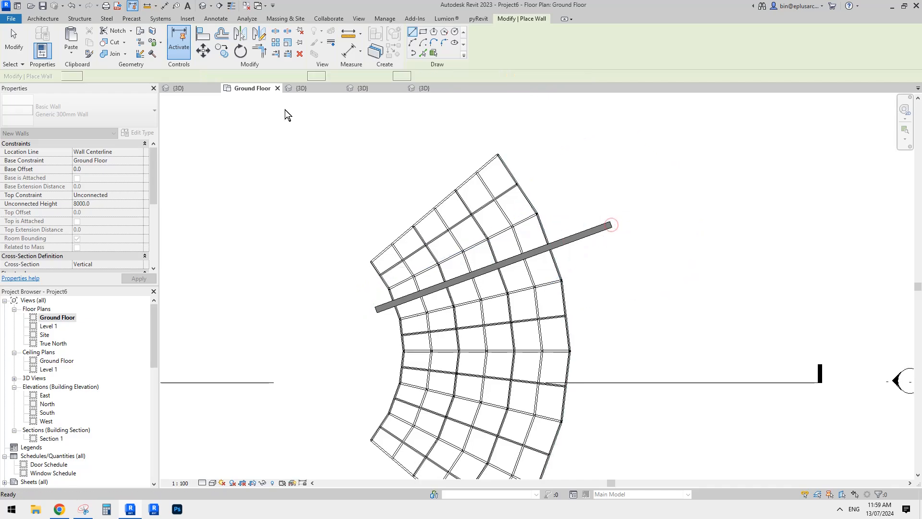
{"action": "key", "text": "Escape"}
In the 3D view, stretch the wall's base down to about -4557 mm and lower its height to about 2202 mm
{"action": "left_click", "coordinate": [202, 6]}
{"action": "middle_click_drag", "start_coordinate": [394, 154], "coordinate": [590, 178], "text": "shift"}
{"action": "left_click", "coordinate": [567, 182]}
{"action": "left_click_drag", "start_coordinate": [574, 249], "coordinate": [574, 344]}
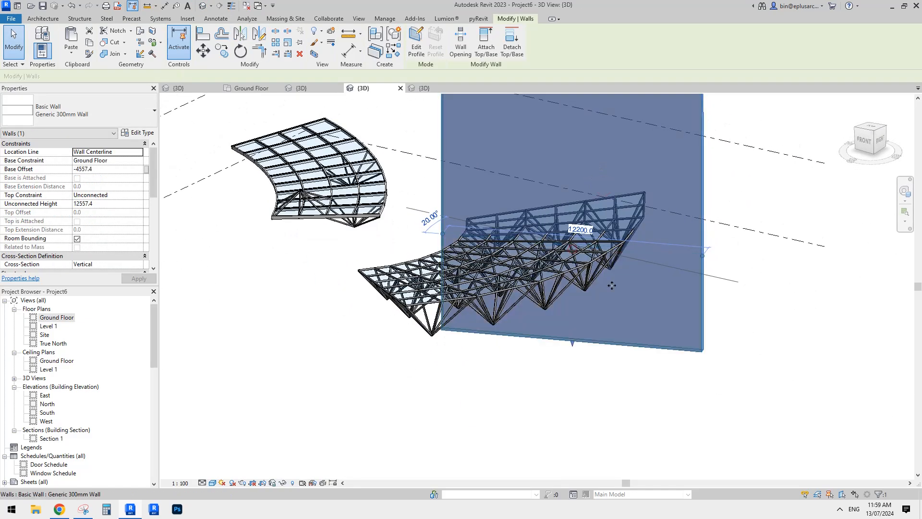
{"action": "scroll", "coordinate": [611, 283], "scroll_direction": "down", "scroll_amount": 1}
{"action": "middle_click_drag", "start_coordinate": [611, 284], "coordinate": [576, 301]}
{"action": "left_click_drag", "start_coordinate": [548, 143], "coordinate": [567, 310]}
{"action": "middle_click_drag", "start_coordinate": [600, 304], "coordinate": [422, 233], "text": "shift"}
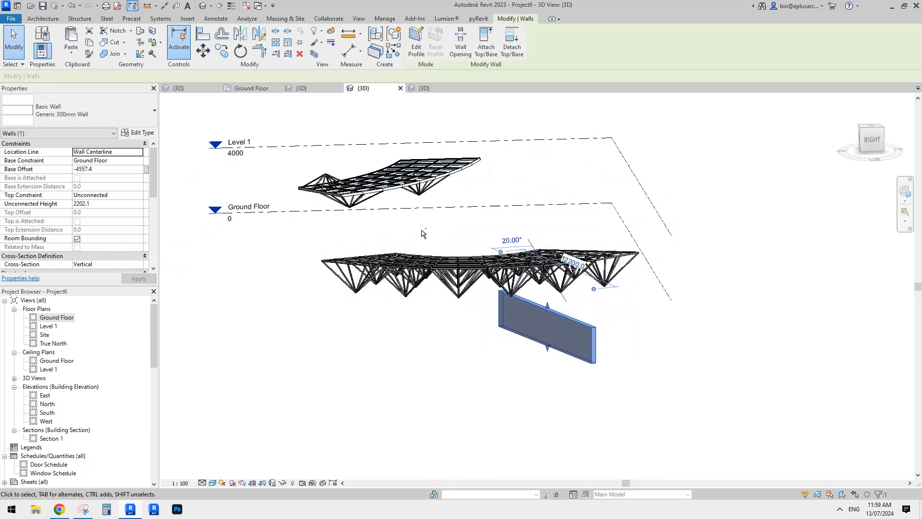
{"action": "middle_click_drag", "start_coordinate": [416, 198], "coordinate": [584, 324], "text": "shift"}
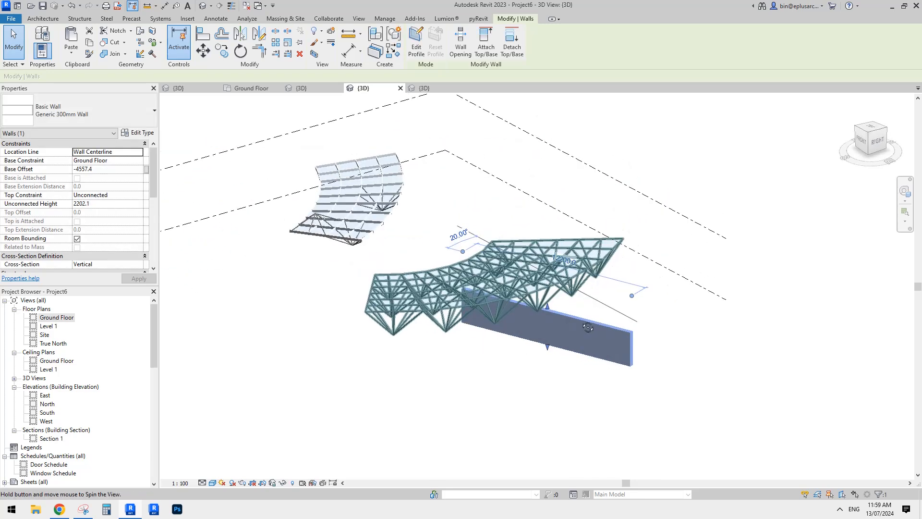
In the Site plan, create a similar wall about 7713 mm long at 57° across the far end of the curved glazed roof
{"action": "left_click", "coordinate": [45, 337]}
{"action": "double_click", "coordinate": [45, 336]}
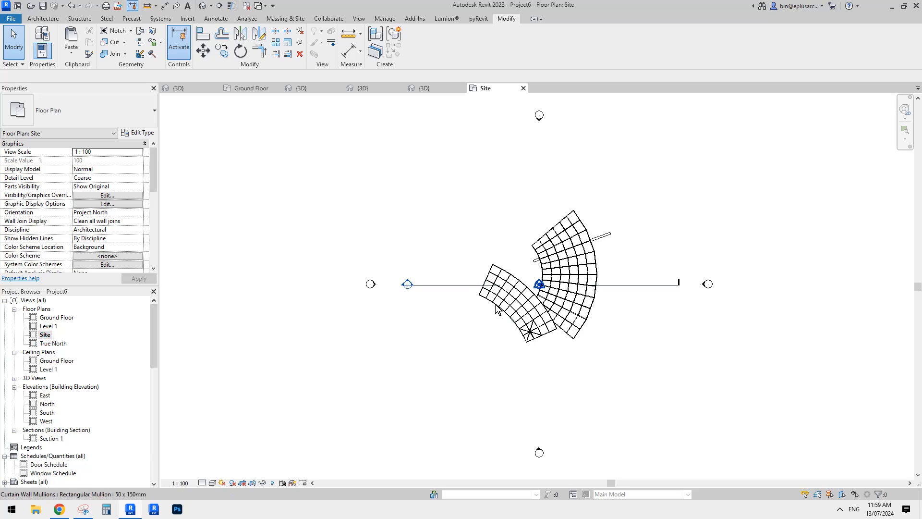
{"action": "scroll", "coordinate": [528, 293], "scroll_direction": "up", "scroll_amount": 3}
{"action": "scroll", "coordinate": [475, 269], "scroll_direction": "up", "scroll_amount": 1}
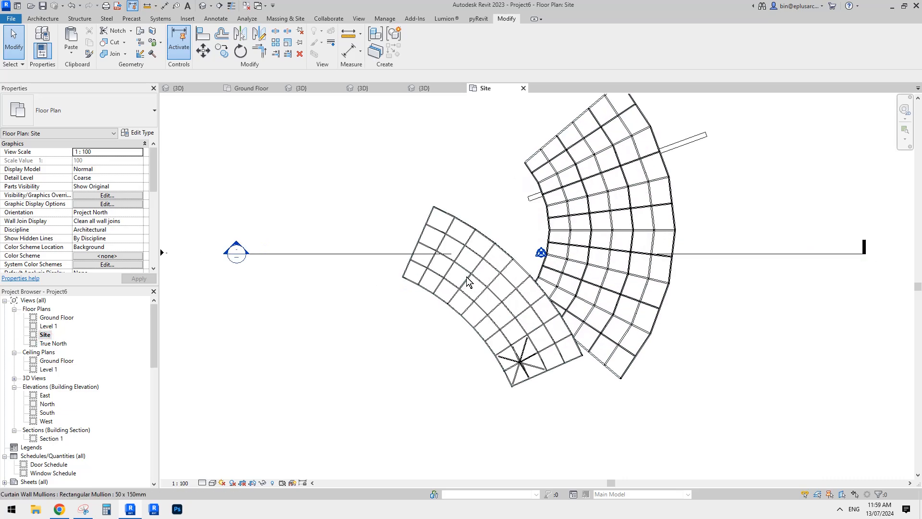
{"action": "left_click", "coordinate": [533, 195]}
{"action": "key", "text": "c"}
{"action": "key", "text": "s"}
{"action": "scroll", "coordinate": [429, 301], "scroll_direction": "up", "scroll_amount": 2}
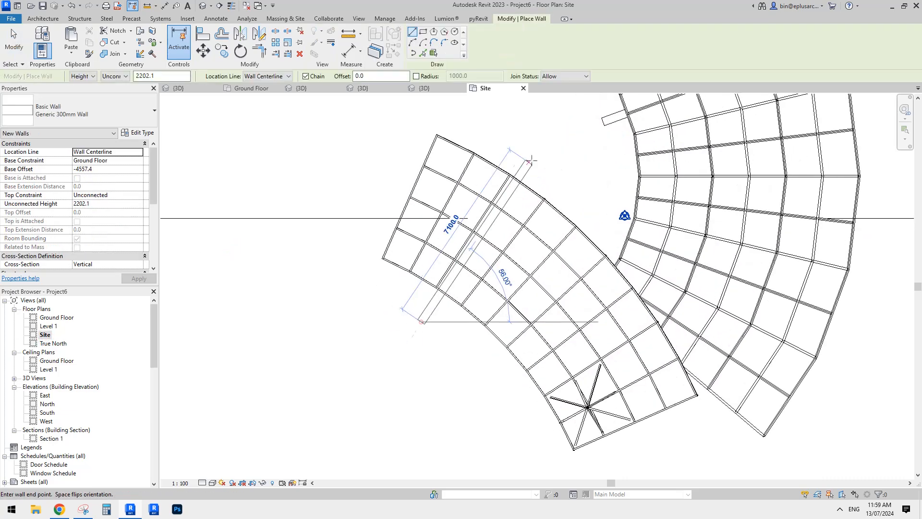
{"action": "left_click", "coordinate": [548, 139]}
{"action": "key", "text": "Escape"}
{"action": "key", "text": "Escape"}
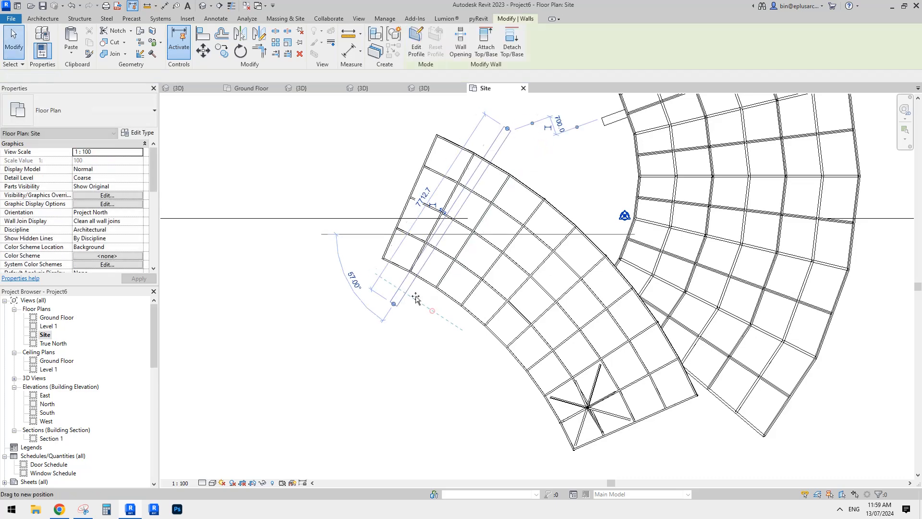
{"action": "left_click", "coordinate": [434, 302]}
{"action": "key", "text": "Escape"}
In the 3D view, raise the new wall's top to just below the glazed roof, about 7776 mm unconnected height
{"action": "left_click", "coordinate": [203, 7]}
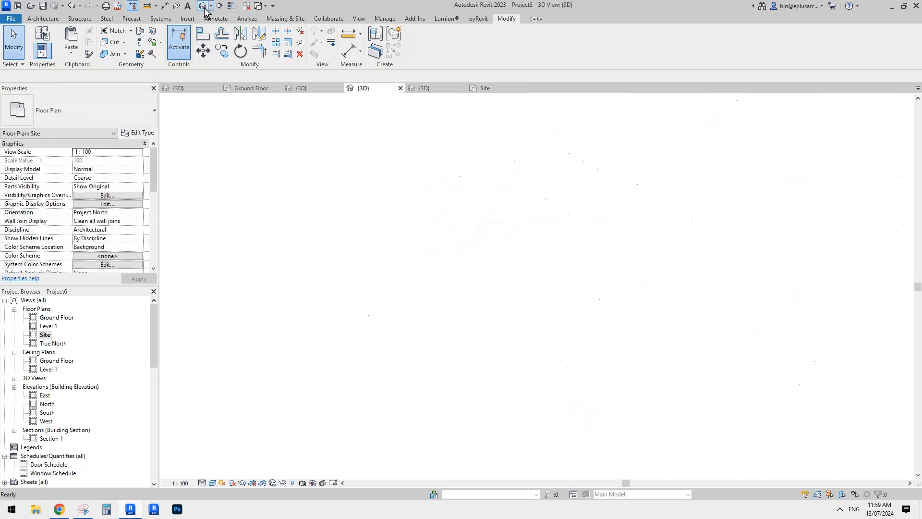
{"action": "middle_click_drag", "start_coordinate": [519, 171], "coordinate": [442, 319], "text": "shift"}
{"action": "left_click", "coordinate": [442, 318]}
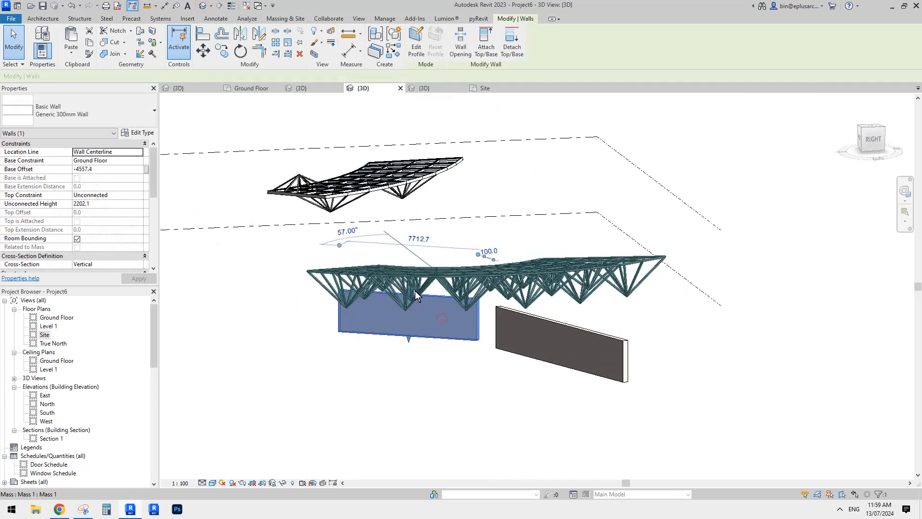
{"action": "left_click_drag", "start_coordinate": [427, 204], "coordinate": [427, 195]}
{"action": "mouse_move", "coordinate": [427, 194]}
{"action": "middle_mouse_down", "text": "shift"}
{"action": "mouse_move", "coordinate": [384, 203]}
{"action": "mouse_move", "coordinate": [399, 189]}
{"action": "mouse_move", "coordinate": [428, 191]}
{"action": "middle_mouse_up", "text": "shift"}
{"action": "scroll", "coordinate": [401, 186], "scroll_direction": "up", "scroll_amount": 2}
{"action": "scroll", "coordinate": [415, 191], "scroll_direction": "up", "scroll_amount": 1}
{"action": "left_click_drag", "start_coordinate": [409, 191], "coordinate": [410, 185]}
{"action": "middle_click_drag", "start_coordinate": [410, 185], "coordinate": [500, 238], "text": "shift"}
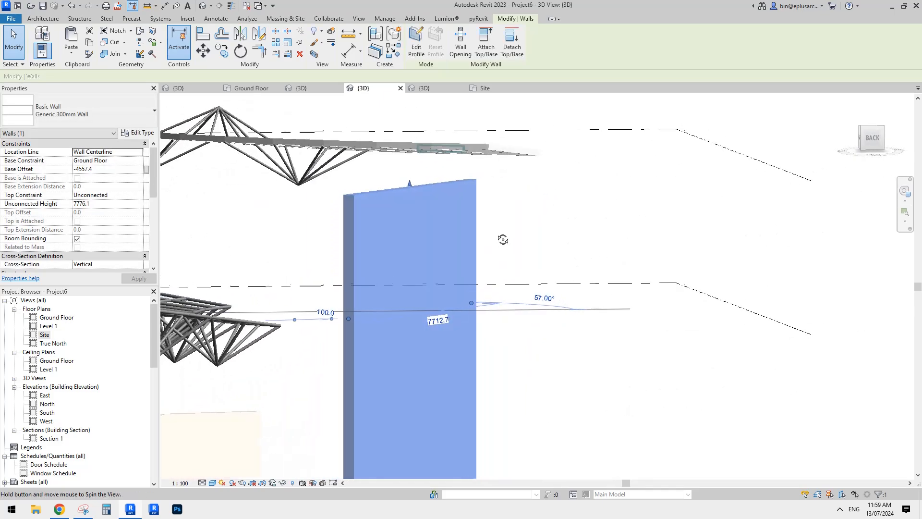
{"action": "left_click", "coordinate": [331, 162]}
{"action": "key", "text": "Escape"}
Create a similar Family5 truss with four adaptive points on the roof mullions and the apex point on the new wall's top
{"action": "middle_click_drag", "start_coordinate": [335, 165], "coordinate": [420, 153]}
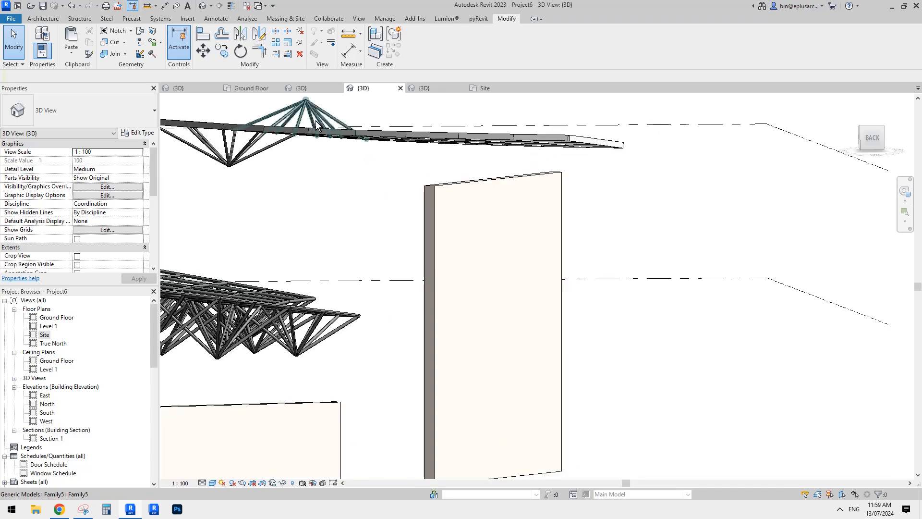
{"action": "left_click", "coordinate": [310, 107]}
{"action": "middle_click_drag", "start_coordinate": [333, 128], "coordinate": [341, 145]}
{"action": "key", "text": "c"}
{"action": "key", "text": "s"}
{"action": "middle_click_drag", "start_coordinate": [511, 206], "coordinate": [531, 127], "text": "shift"}
{"action": "scroll", "coordinate": [538, 152], "scroll_direction": "up", "scroll_amount": 1}
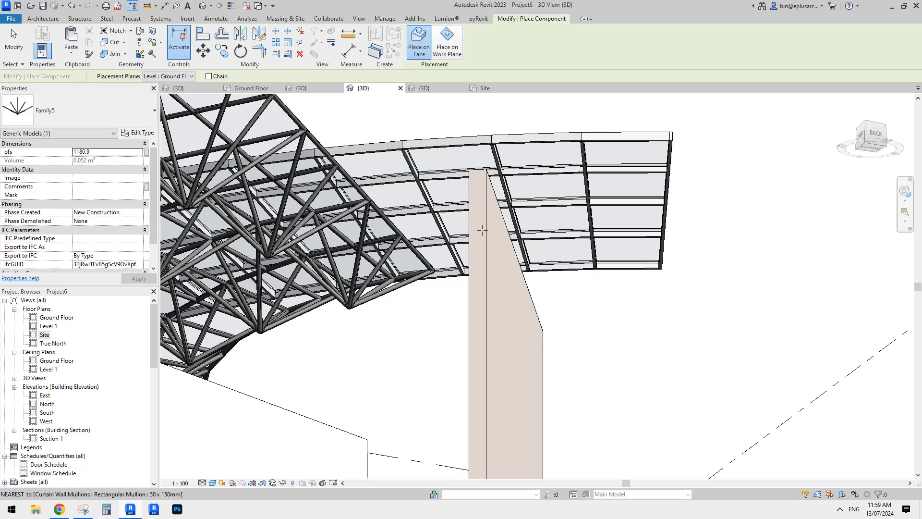
{"action": "middle_click_drag", "start_coordinate": [482, 230], "coordinate": [413, 321], "text": "shift"}
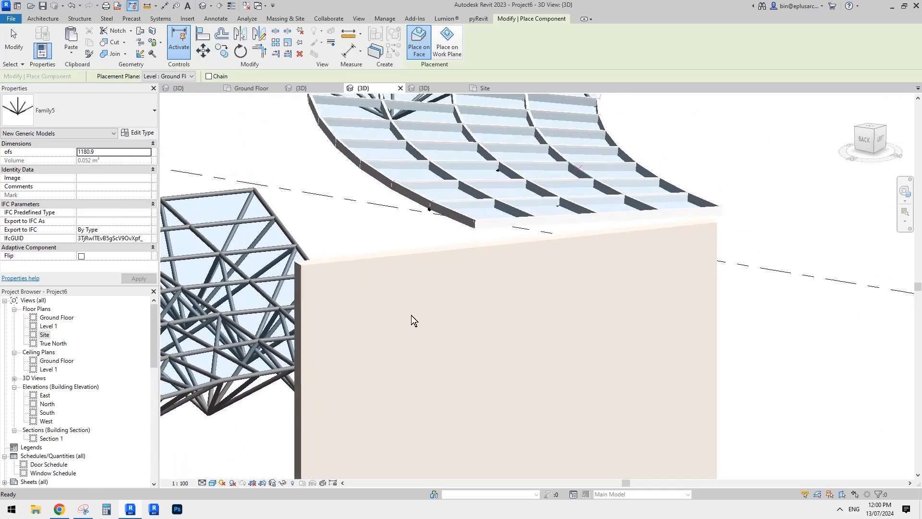
{"action": "left_click", "coordinate": [459, 246]}
{"action": "scroll", "coordinate": [459, 246], "scroll_direction": "up", "scroll_amount": 5}
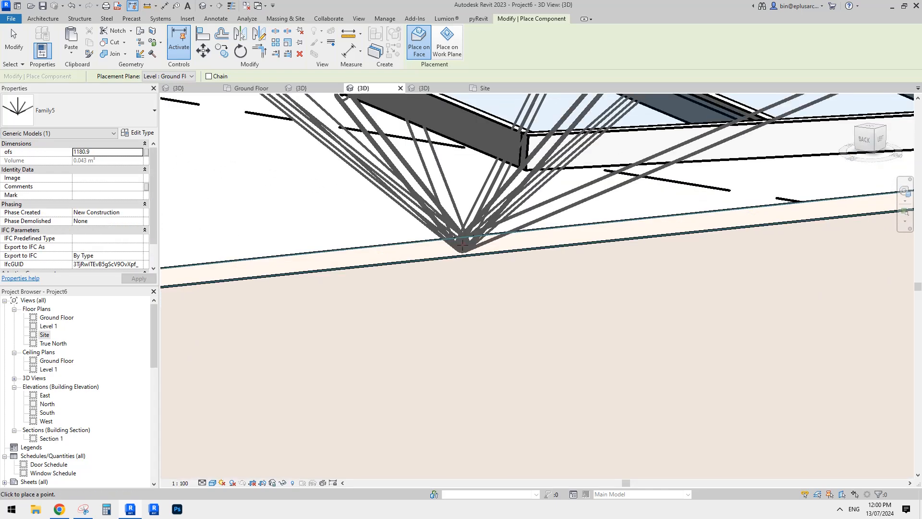
{"action": "key", "text": "Escape"}
Lower the top of the wall supporting the truss apex to an unconnected height of about 7510 mm
{"action": "middle_click_drag", "start_coordinate": [486, 313], "coordinate": [535, 233], "text": "shift"}
{"action": "left_click", "coordinate": [558, 306]}
{"action": "left_click_drag", "start_coordinate": [525, 220], "coordinate": [509, 183]}
{"action": "middle_click_drag", "start_coordinate": [560, 218], "coordinate": [543, 247], "text": "shift"}
{"action": "scroll", "coordinate": [543, 247], "scroll_direction": "up", "scroll_amount": 2}
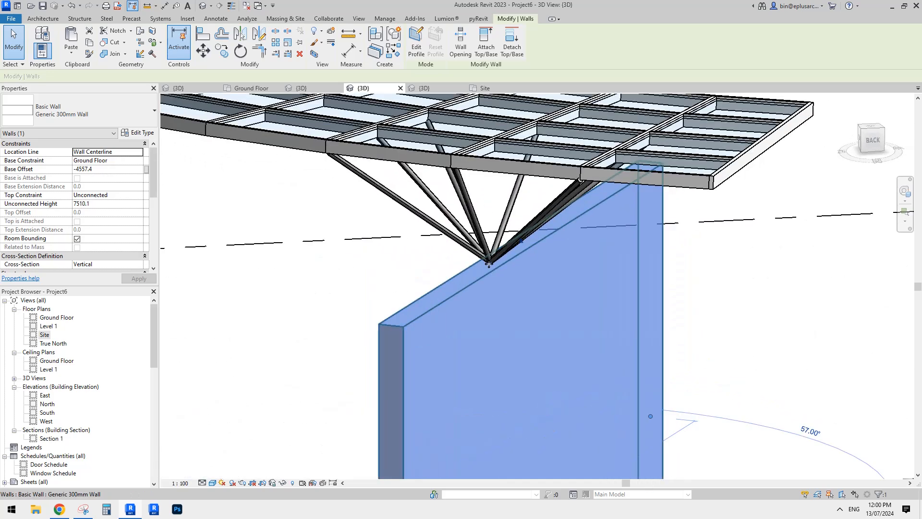
Inspect how the truss apex meets the wall top, and select the truss to check its five adaptive points
{"action": "scroll", "coordinate": [491, 260], "scroll_direction": "up", "scroll_amount": 2}
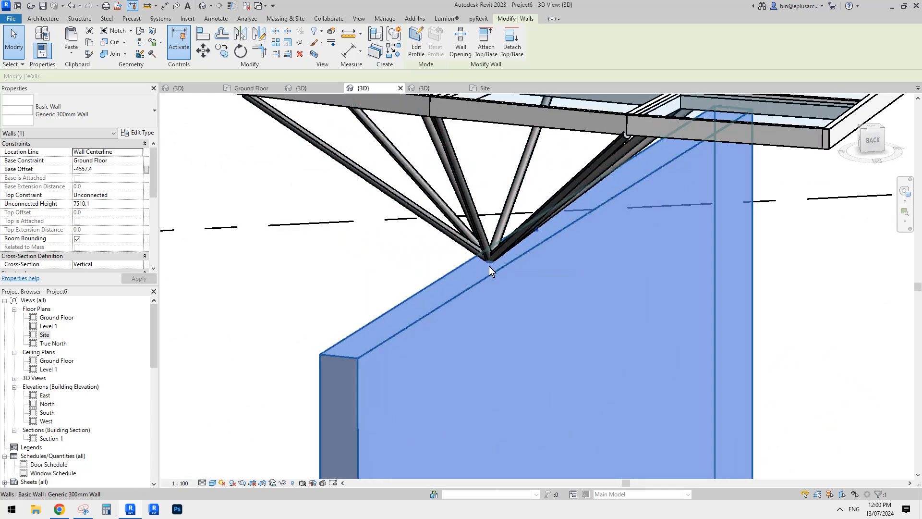
{"action": "scroll", "coordinate": [459, 273], "scroll_direction": "down", "scroll_amount": 2}
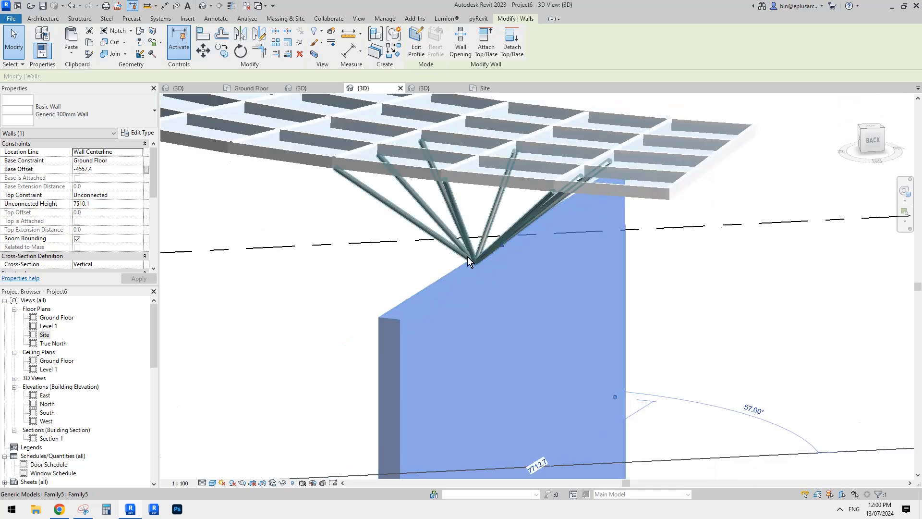
{"action": "mouse_move", "coordinate": [468, 256]}
{"action": "middle_mouse_down", "text": "shift"}
{"action": "mouse_move", "coordinate": [432, 226]}
{"action": "mouse_move", "coordinate": [401, 230]}
{"action": "mouse_move", "coordinate": [451, 253]}
{"action": "middle_mouse_up", "text": "shift"}
{"action": "left_click_drag", "start_coordinate": [497, 244], "coordinate": [496, 253]}
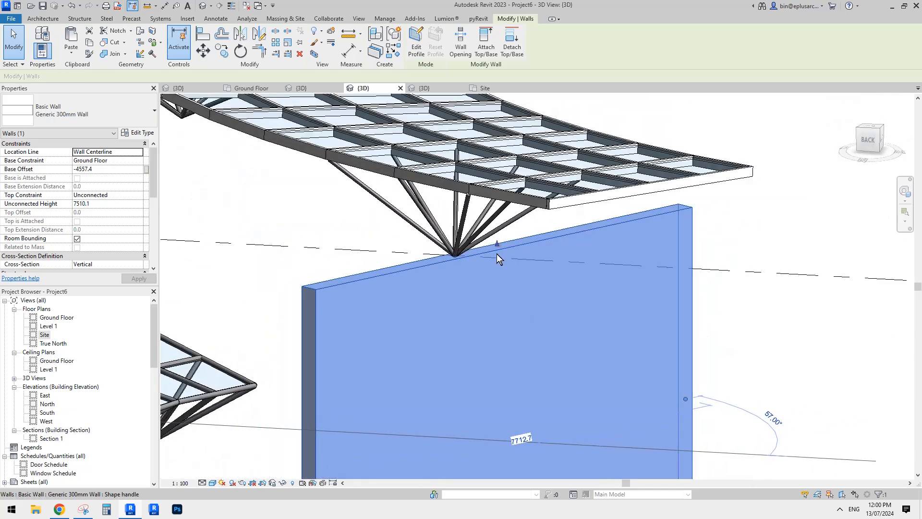
{"action": "middle_click_drag", "start_coordinate": [523, 241], "coordinate": [532, 275], "text": "shift"}
{"action": "left_click", "coordinate": [471, 281]}
{"action": "scroll", "coordinate": [526, 255], "scroll_direction": "up", "scroll_amount": 1}
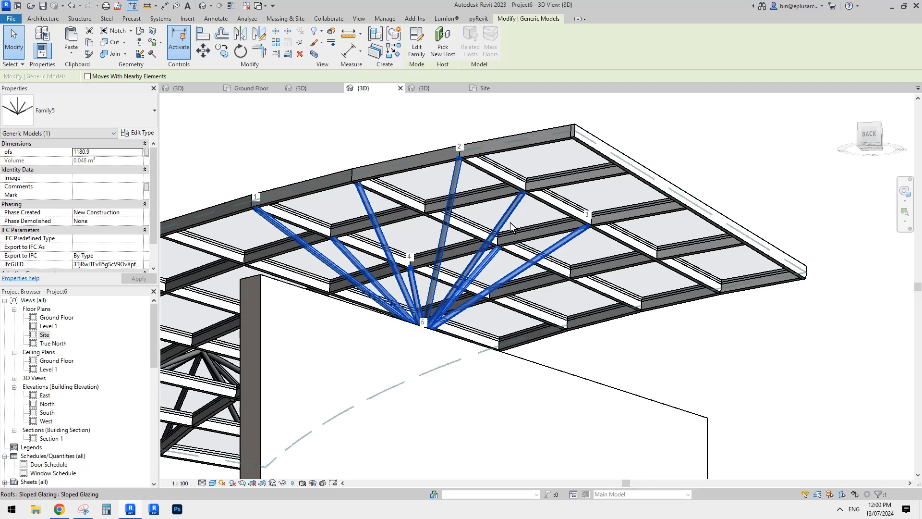
Temporarily hide the selected truss and create a similar Family5 with four points on neighbouring roof mullions and the apex on the wall top
{"action": "middle_click_drag", "start_coordinate": [503, 216], "coordinate": [501, 218]}
{"action": "key", "text": "h"}
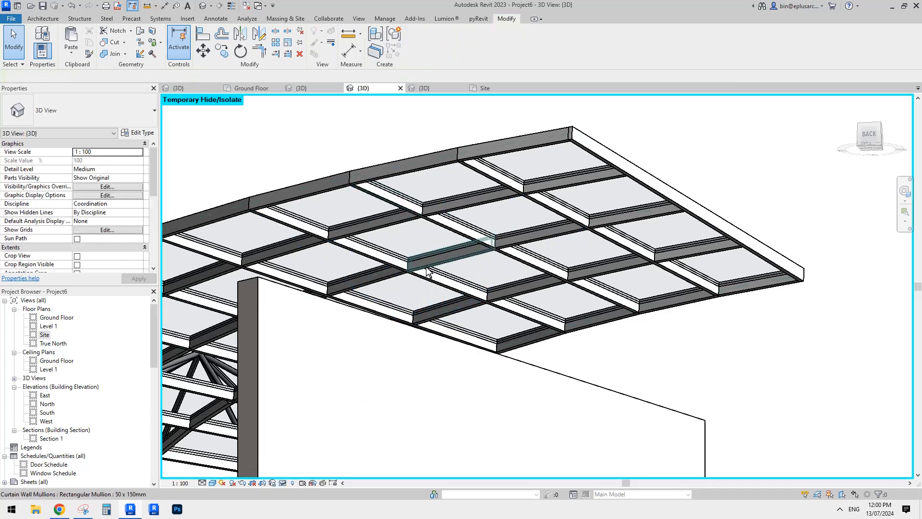
{"action": "left_click", "coordinate": [42, 18]}
{"action": "left_click", "coordinate": [88, 38]}
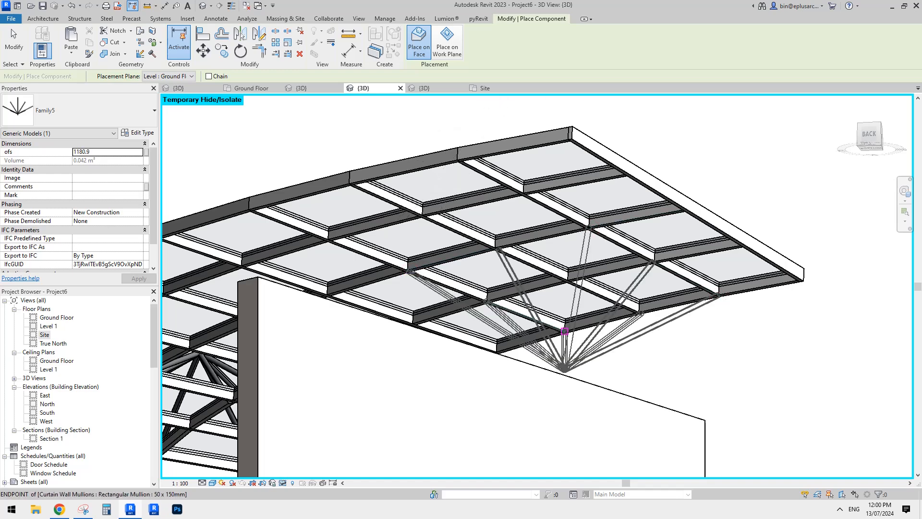
{"action": "middle_click_drag", "start_coordinate": [584, 378], "coordinate": [615, 288], "text": "shift"}
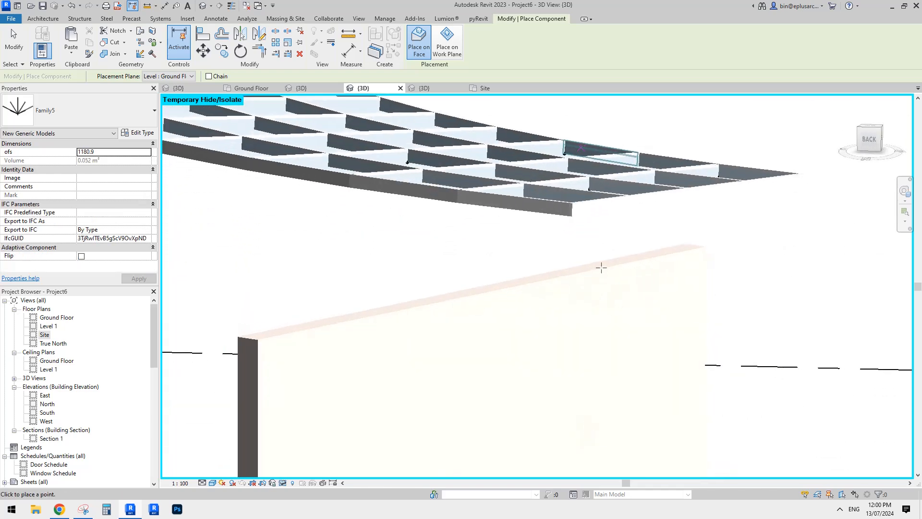
{"action": "scroll", "coordinate": [601, 267], "scroll_direction": "up", "scroll_amount": 4}
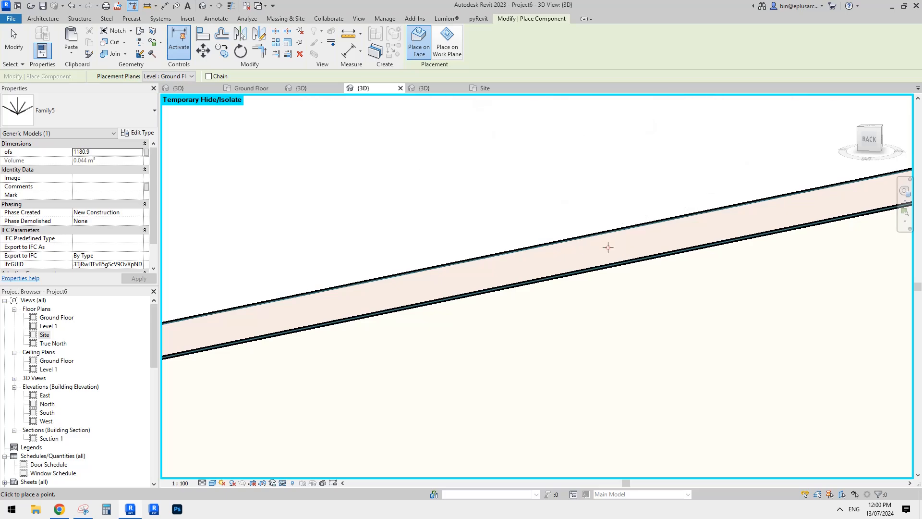
{"action": "left_click", "coordinate": [594, 249]}
{"action": "scroll", "coordinate": [599, 290], "scroll_direction": "down", "scroll_amount": 4}
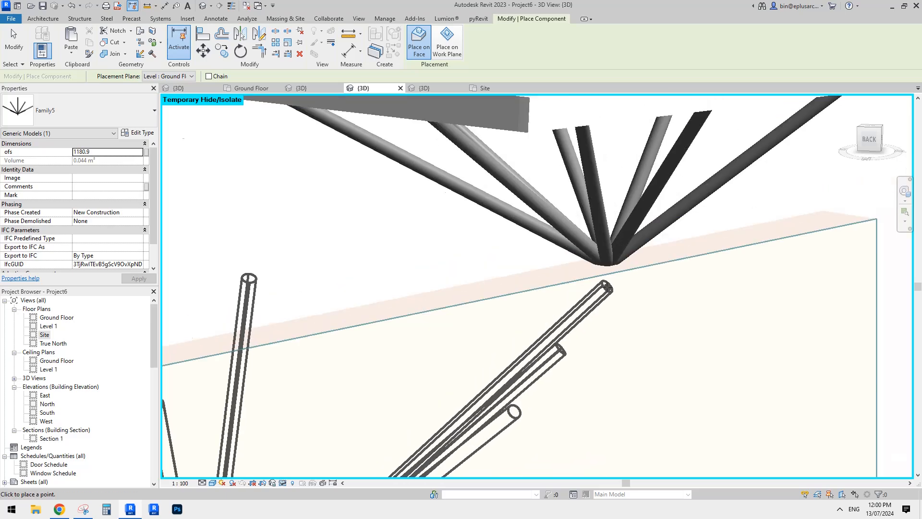
{"action": "key", "text": "Escape"}
Reset the temporary hide to bring back the hidden truss beside the new one
{"action": "scroll", "coordinate": [600, 288], "scroll_direction": "up", "scroll_amount": 2}
{"action": "key", "text": "h"}
{"action": "key", "text": "r"}
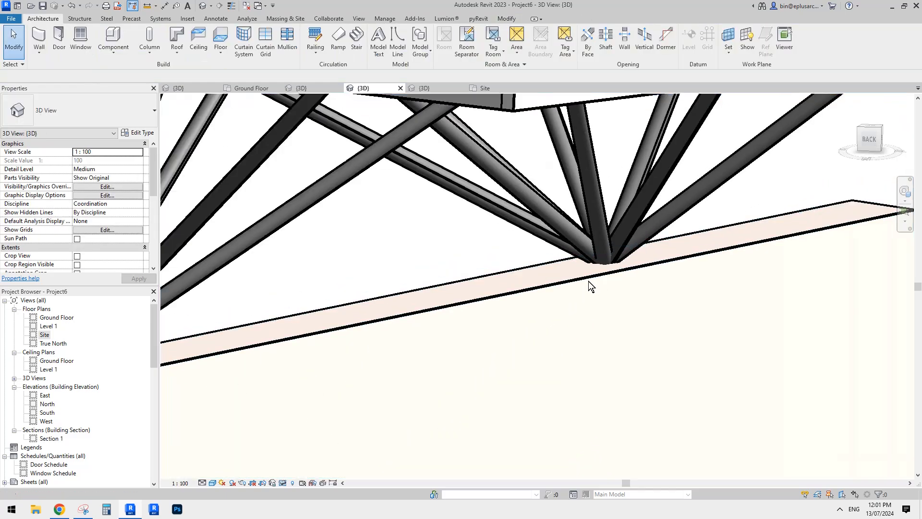
{"action": "scroll", "coordinate": [586, 282], "scroll_direction": "down", "scroll_amount": 4}
{"action": "middle_click_drag", "start_coordinate": [577, 287], "coordinate": [450, 208], "text": "shift"}
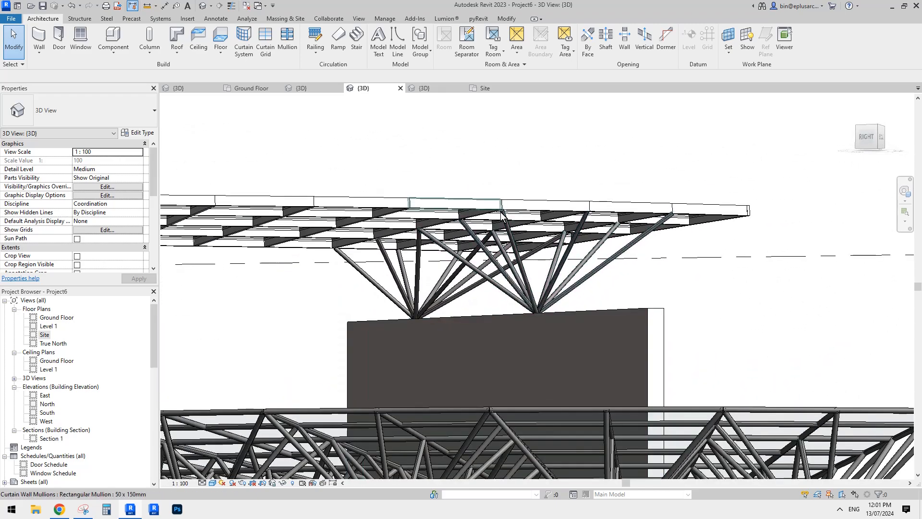
Move the supporting wall sideways in both directions so the two hosted truss apexes follow it
{"action": "left_click", "coordinate": [449, 201]}
{"action": "middle_click_drag", "start_coordinate": [547, 342], "coordinate": [519, 286], "text": "shift"}
{"action": "scroll", "coordinate": [530, 294], "scroll_direction": "down", "scroll_amount": 3}
{"action": "left_click", "coordinate": [518, 287]}
{"action": "middle_click_drag", "start_coordinate": [594, 264], "coordinate": [509, 318], "text": "shift"}
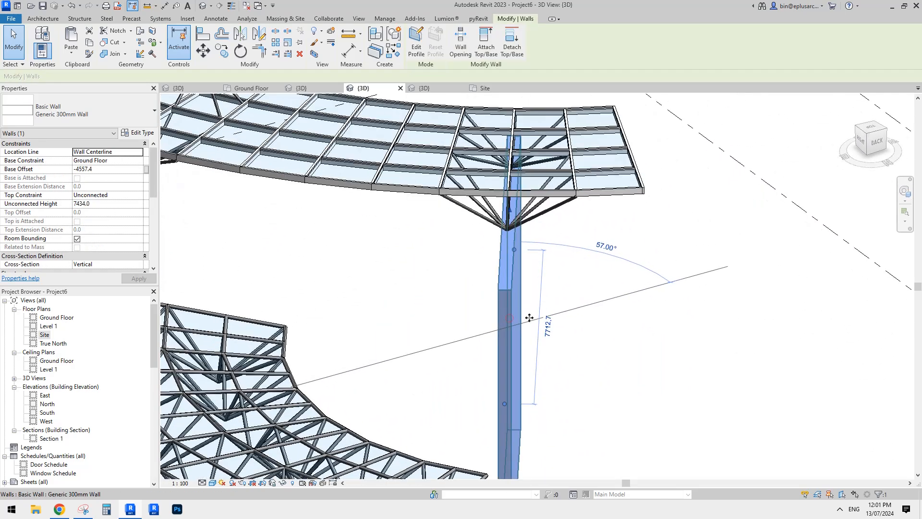
{"action": "left_click_drag", "start_coordinate": [552, 325], "coordinate": [537, 206]}
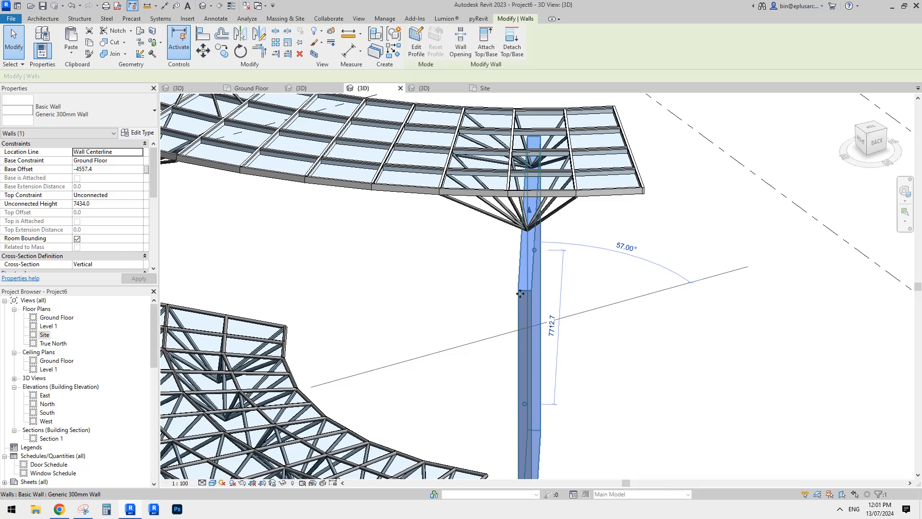
{"action": "left_click_drag", "start_coordinate": [503, 298], "coordinate": [504, 292]}
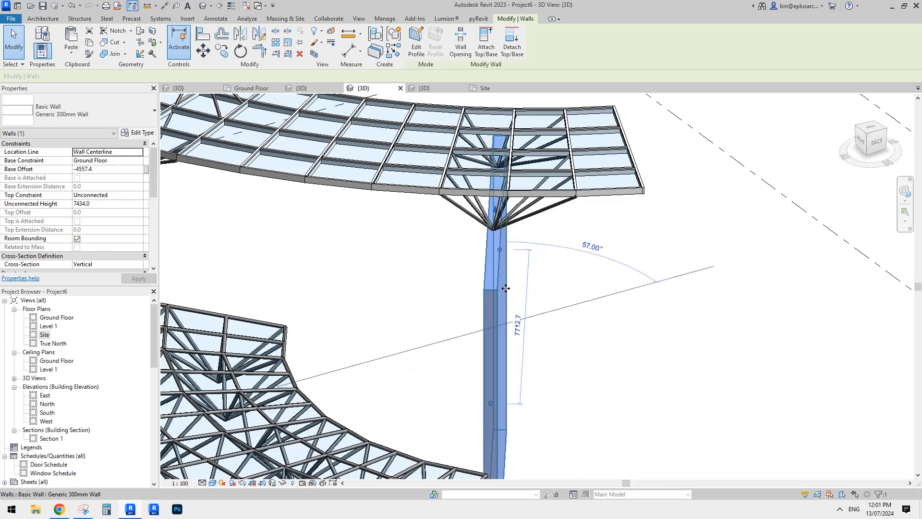
Lower the top of the supporting wall to an unconnected height of about 6208 mm
{"action": "middle_click_drag", "start_coordinate": [505, 288], "coordinate": [428, 184], "text": "shift"}
{"action": "left_click_drag", "start_coordinate": [498, 250], "coordinate": [601, 274]}
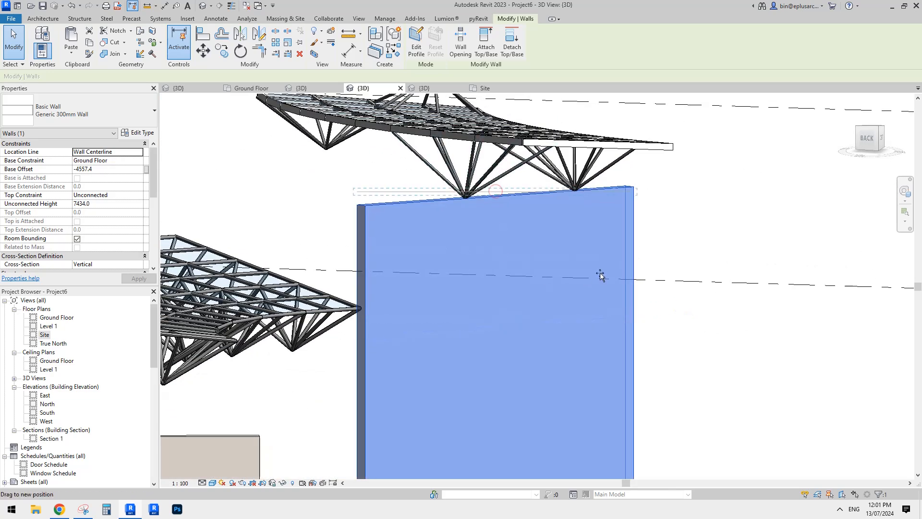
{"action": "left_click_drag", "start_coordinate": [513, 253], "coordinate": [510, 251]}
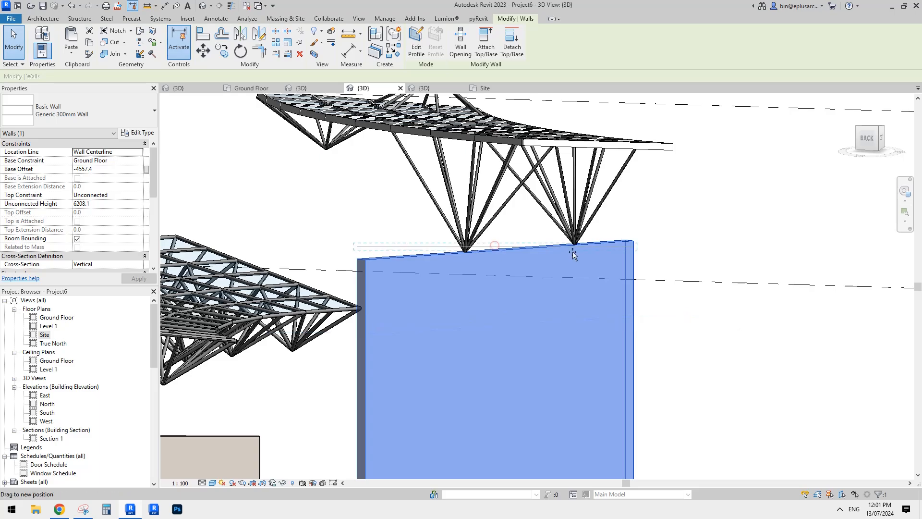
{"action": "left_click_drag", "start_coordinate": [574, 252], "coordinate": [574, 252]}
{"action": "key", "text": "Escape"}
Delete the other wall near the lower space-frame mass
{"action": "scroll", "coordinate": [527, 237], "scroll_direction": "down", "scroll_amount": 2}
{"action": "middle_click_drag", "start_coordinate": [526, 237], "coordinate": [600, 273], "text": "shift"}
{"action": "left_click", "coordinate": [581, 347]}
{"action": "key", "text": "Delete"}
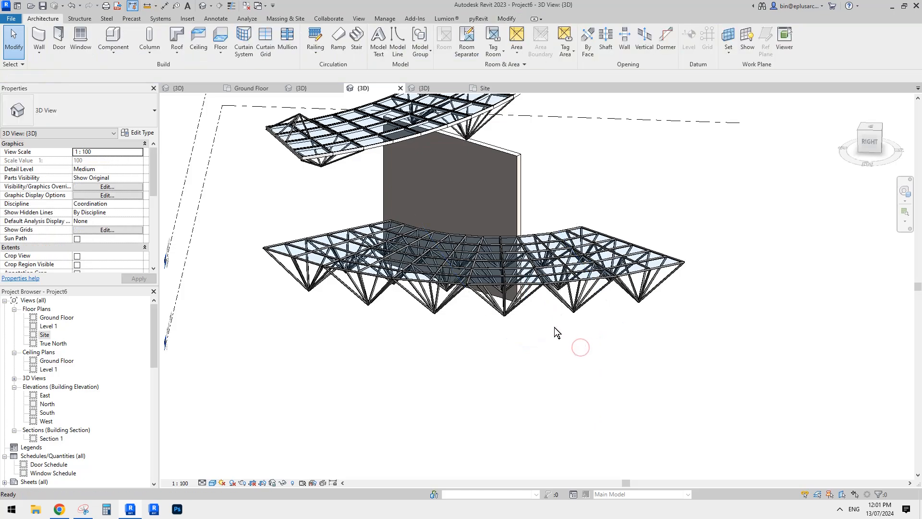
Delete the two Family5 trusses at the far end of the glazed roof, away from the supporting wall
{"action": "middle_click_drag", "start_coordinate": [554, 327], "coordinate": [465, 262], "text": "shift"}
{"action": "scroll", "coordinate": [362, 186], "scroll_direction": "up", "scroll_amount": 3}
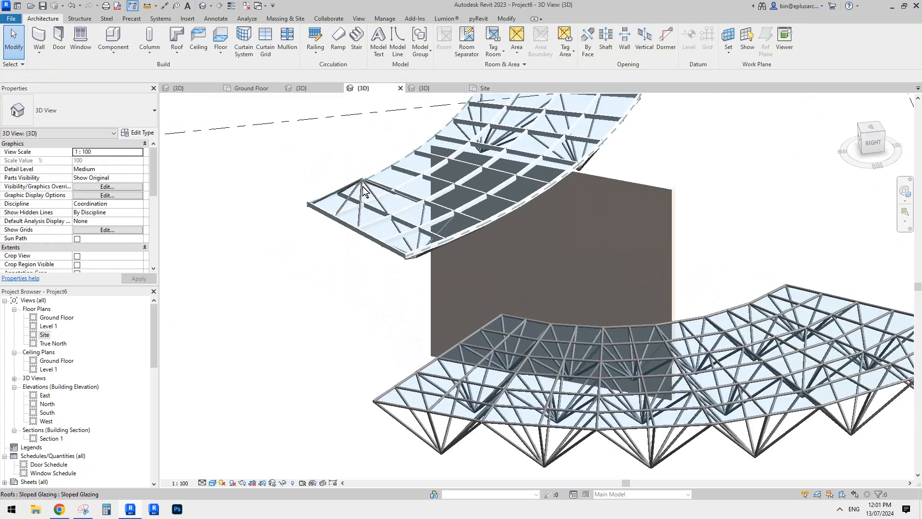
{"action": "left_click", "coordinate": [361, 201]}
{"action": "middle_click_drag", "start_coordinate": [387, 175], "coordinate": [381, 183]}
{"action": "key", "text": "Delete"}
{"action": "scroll", "coordinate": [393, 211], "scroll_direction": "up", "scroll_amount": 2}
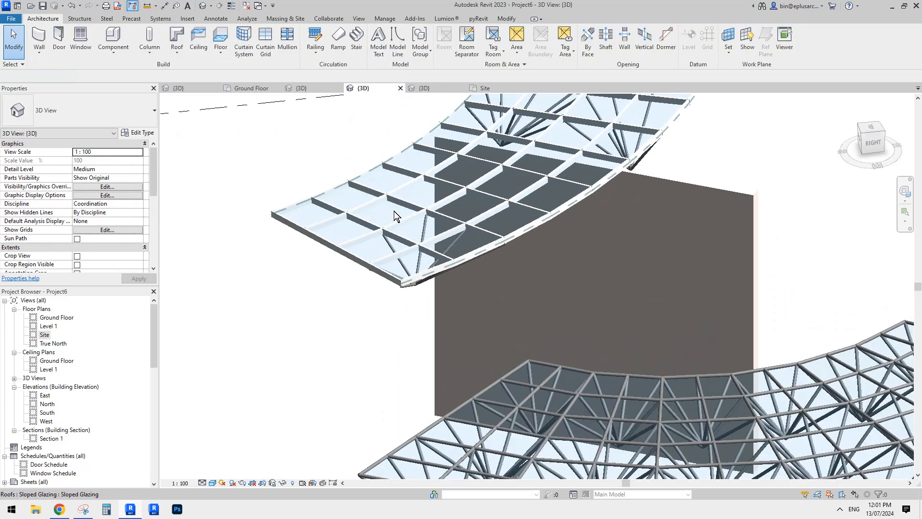
{"action": "left_click", "coordinate": [423, 224]}
{"action": "key", "text": "Delete"}
Inspect the lower space-frame mass, selecting the whole mass and a single Family3 truss panel within it
{"action": "scroll", "coordinate": [502, 250], "scroll_direction": "down", "scroll_amount": 3}
{"action": "middle_click_drag", "start_coordinate": [502, 249], "coordinate": [412, 215]}
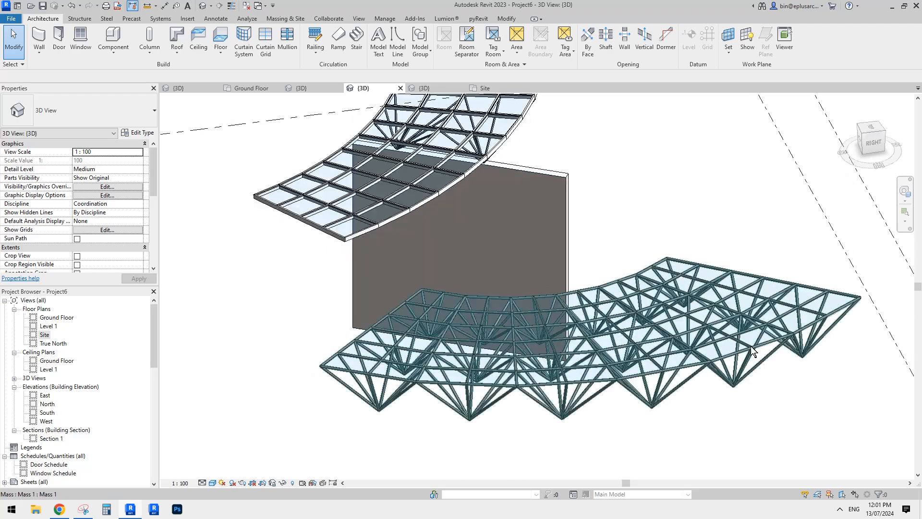
{"action": "left_click", "coordinate": [747, 367]}
{"action": "middle_click_drag", "start_coordinate": [748, 367], "coordinate": [593, 305], "text": "shift"}
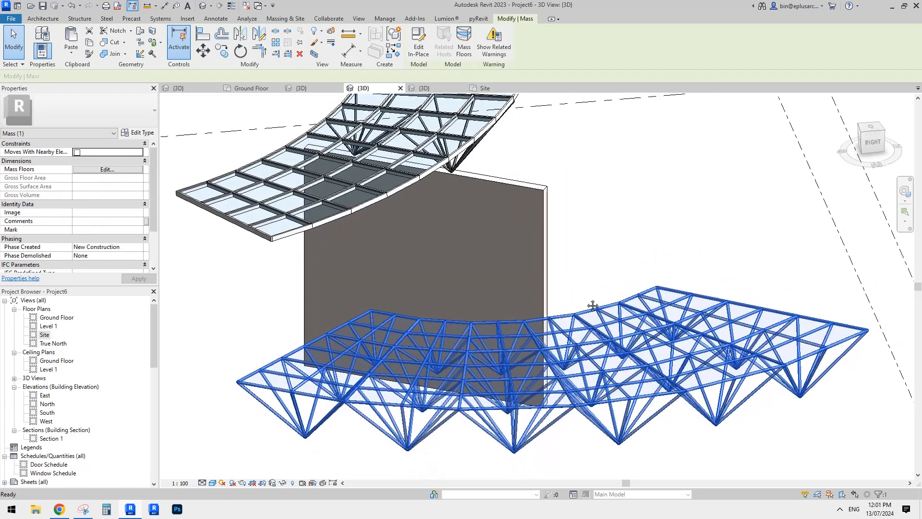
{"action": "left_click", "coordinate": [749, 416]}
{"action": "left_click", "coordinate": [763, 410]}
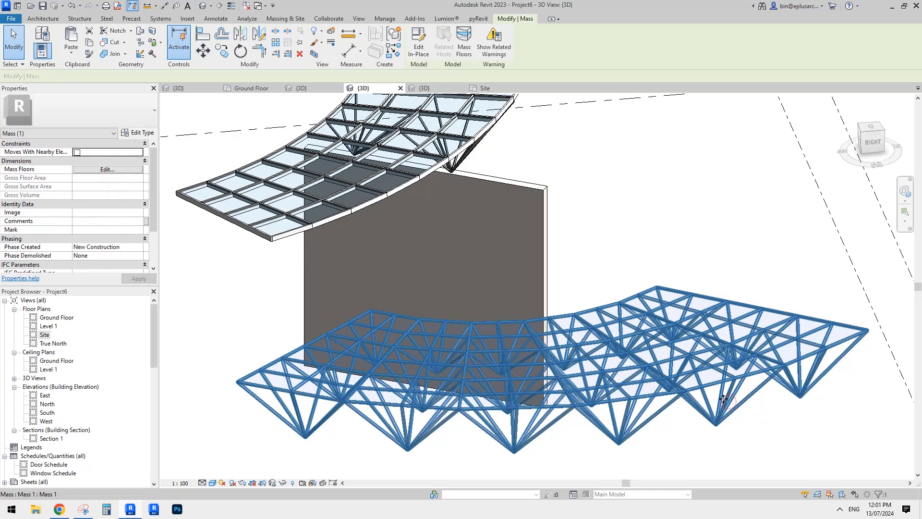
{"action": "left_click", "coordinate": [713, 391]}
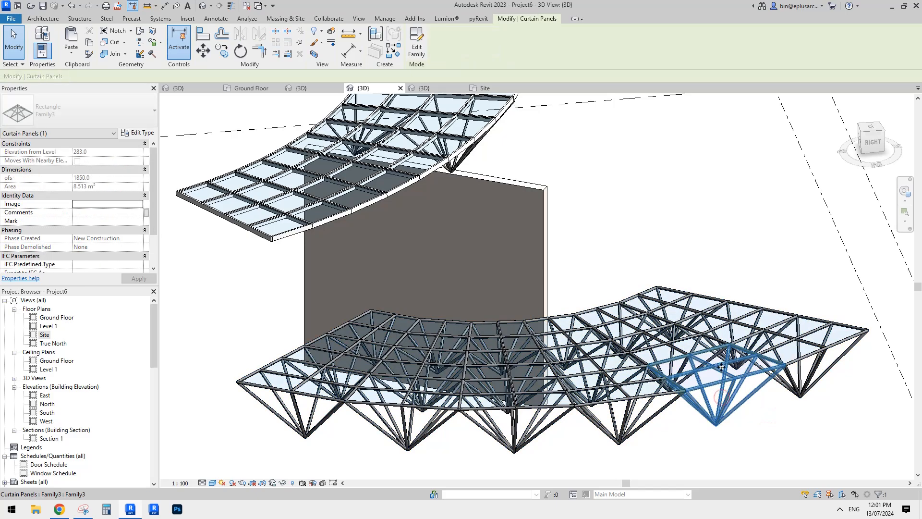
Select the supporting wall and examine how the roof trusses rest on its top, compared with the mass's space frame
{"action": "middle_click_drag", "start_coordinate": [651, 330], "coordinate": [517, 203]}
{"action": "scroll", "coordinate": [550, 214], "scroll_direction": "up", "scroll_amount": 2}
{"action": "left_click", "coordinate": [560, 211]}
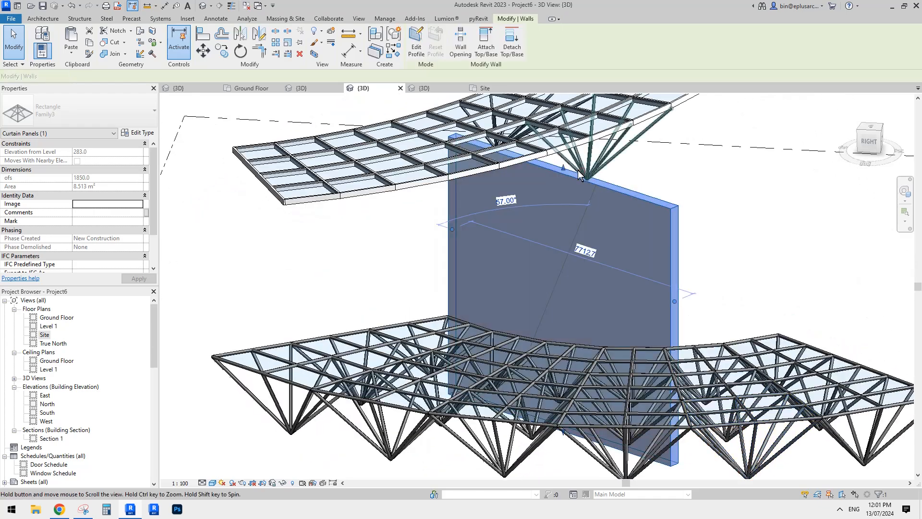
{"action": "left_click", "coordinate": [590, 197]}
{"action": "middle_click_drag", "start_coordinate": [605, 160], "coordinate": [557, 222]}
{"action": "left_click", "coordinate": [589, 195]}
{"action": "key", "text": "Escape"}
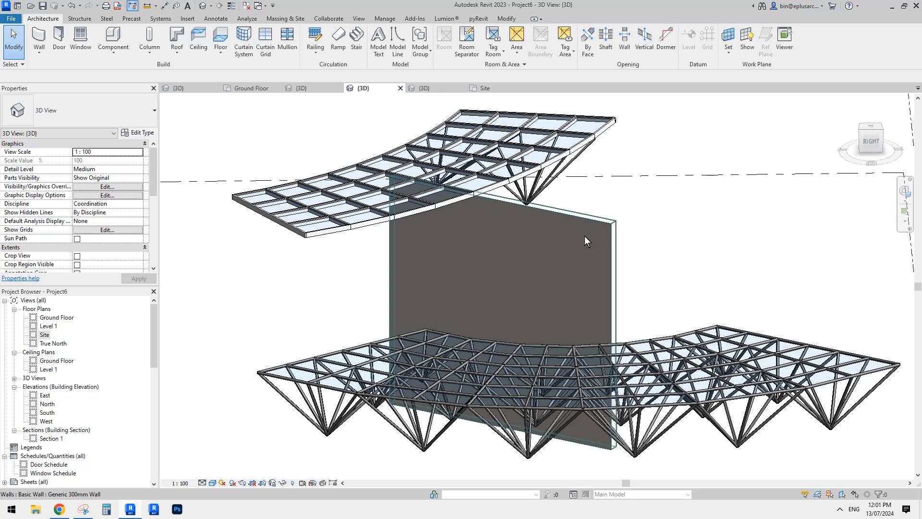
{"action": "middle_click_drag", "start_coordinate": [679, 239], "coordinate": [675, 248]}
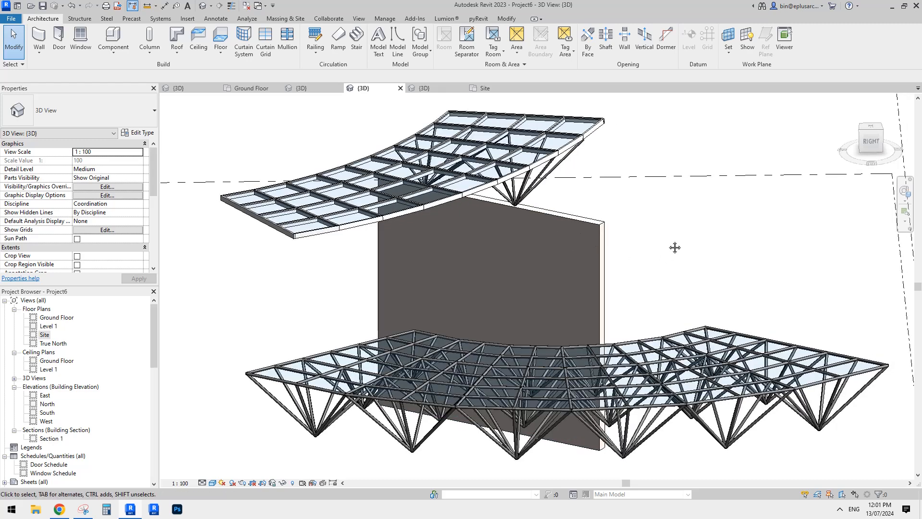